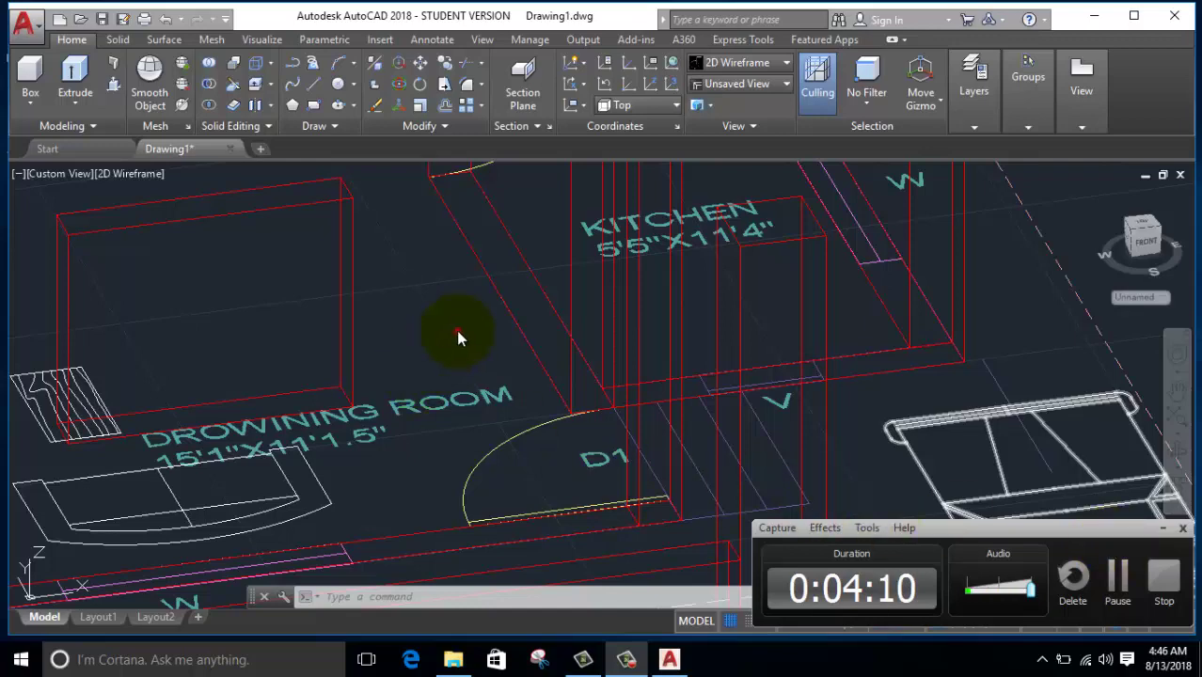
Step: Zoom out to frame the whole house and render it in the Realistic visual style
scroll(456, 334, down, 5)
middle_drag(443, 349, 409, 509)
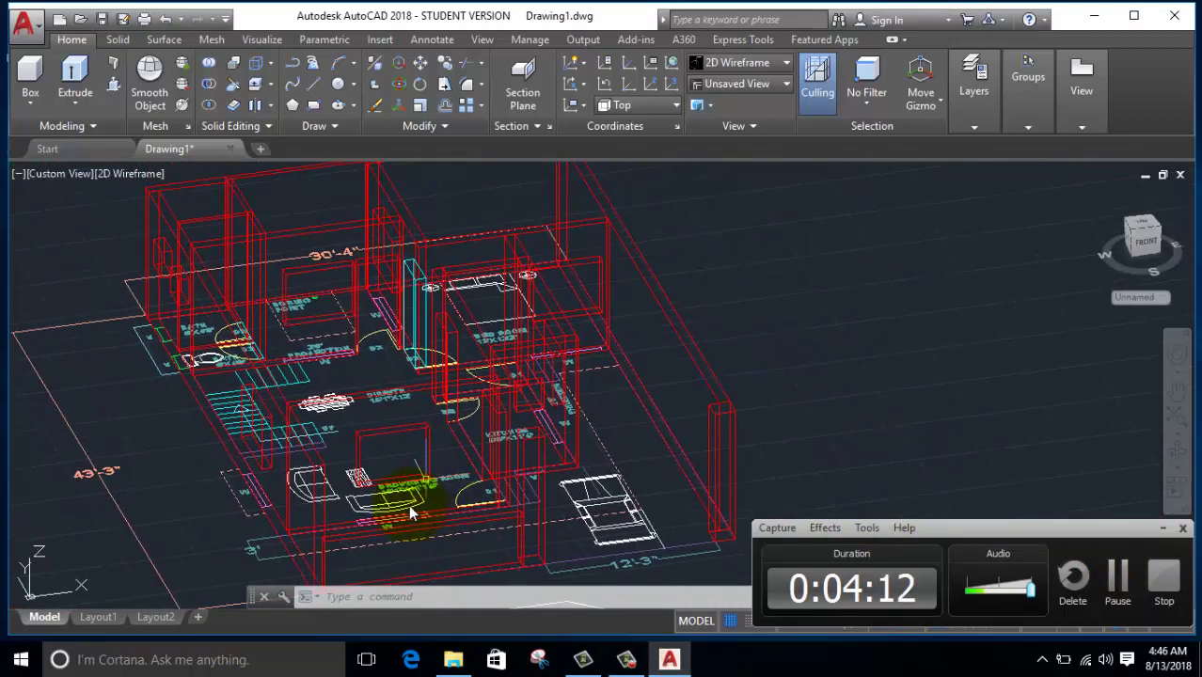
click(119, 174)
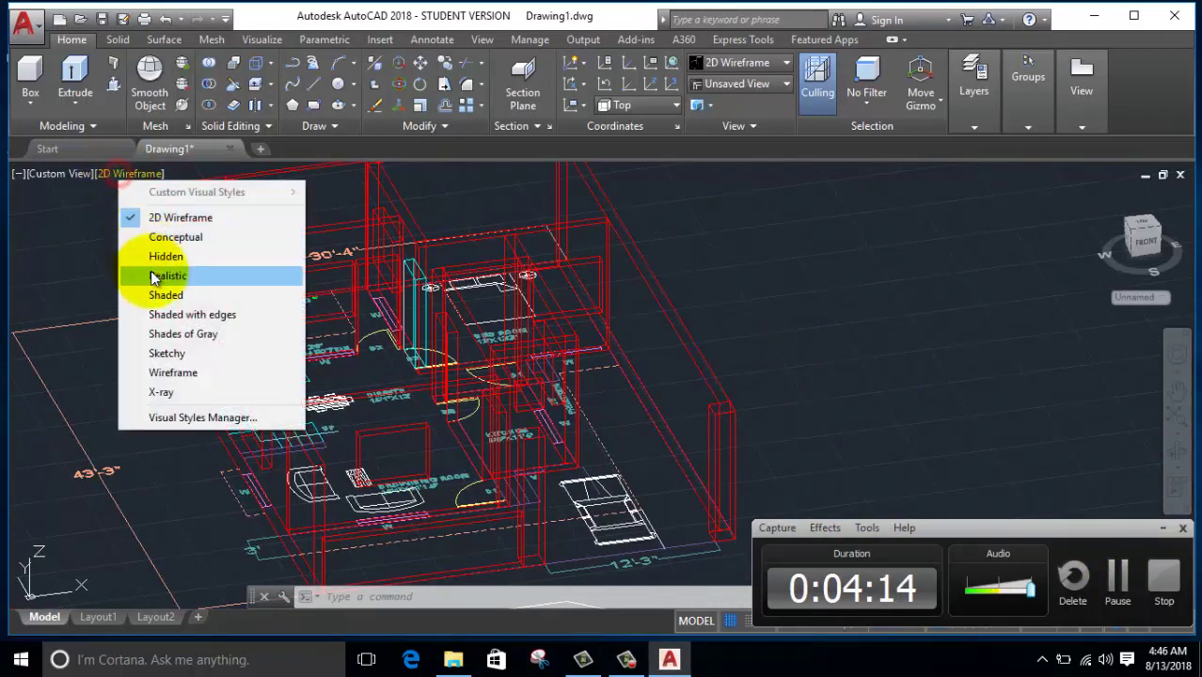
click(151, 275)
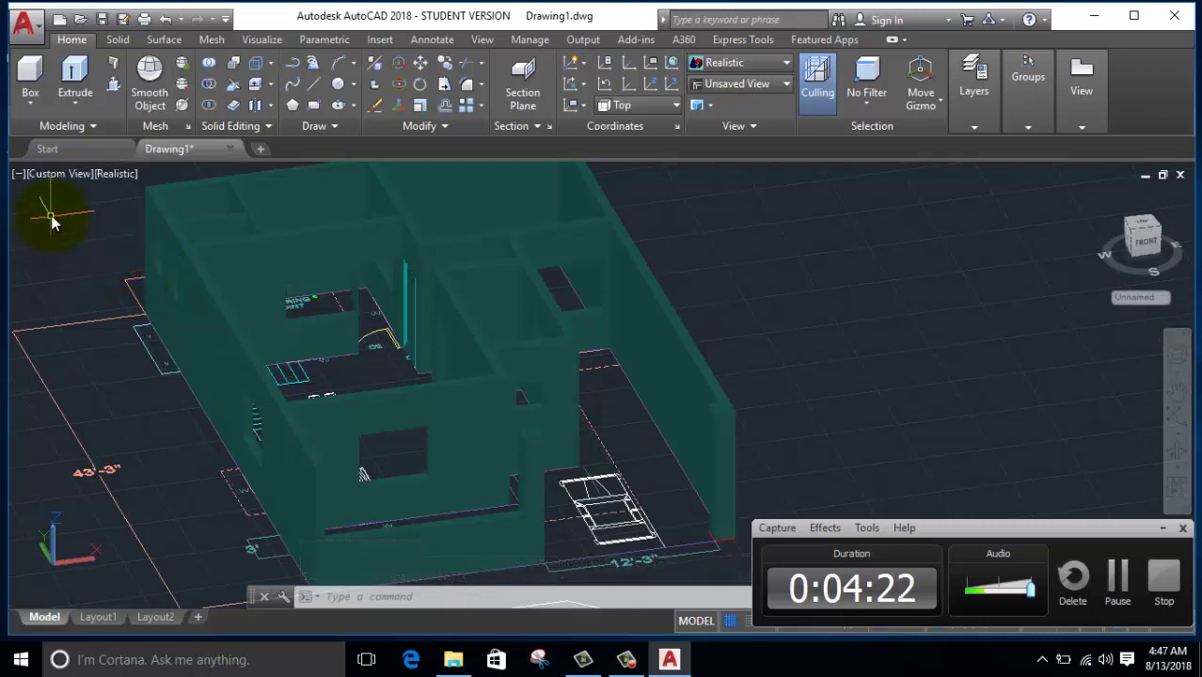
Step: Switch to the Front view, pan it into place, and return to 2D Wireframe
click(52, 174)
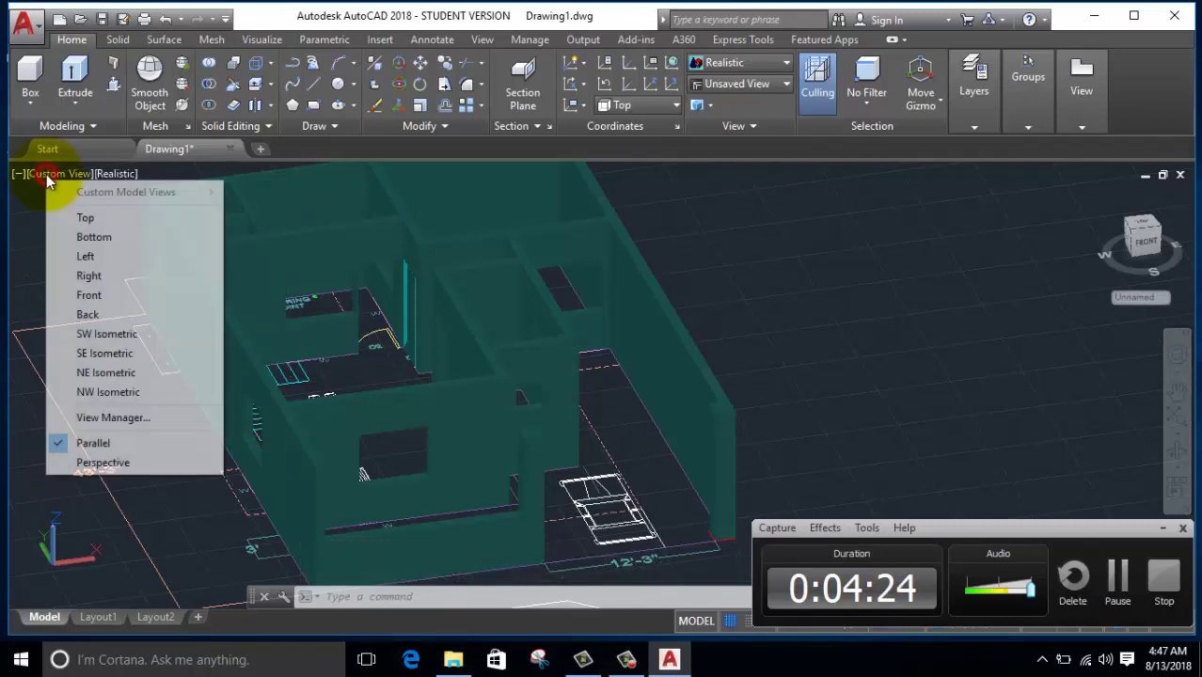
click(88, 298)
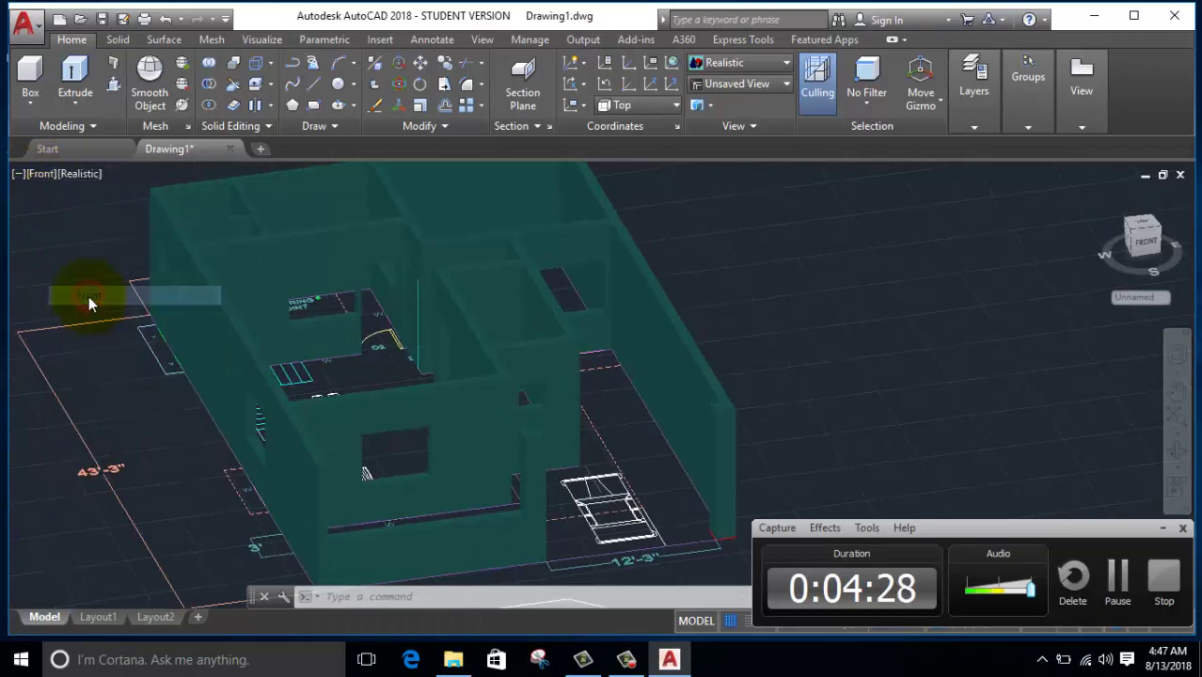
middle_drag(536, 300, 346, 290)
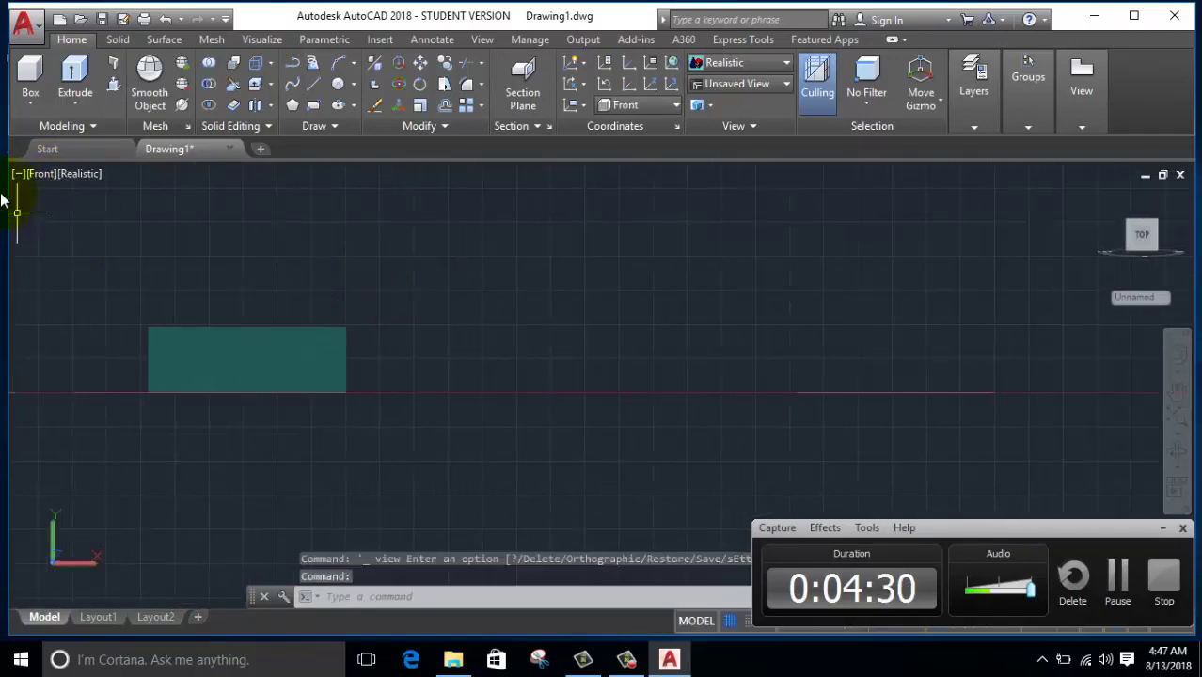
click(68, 174)
click(99, 214)
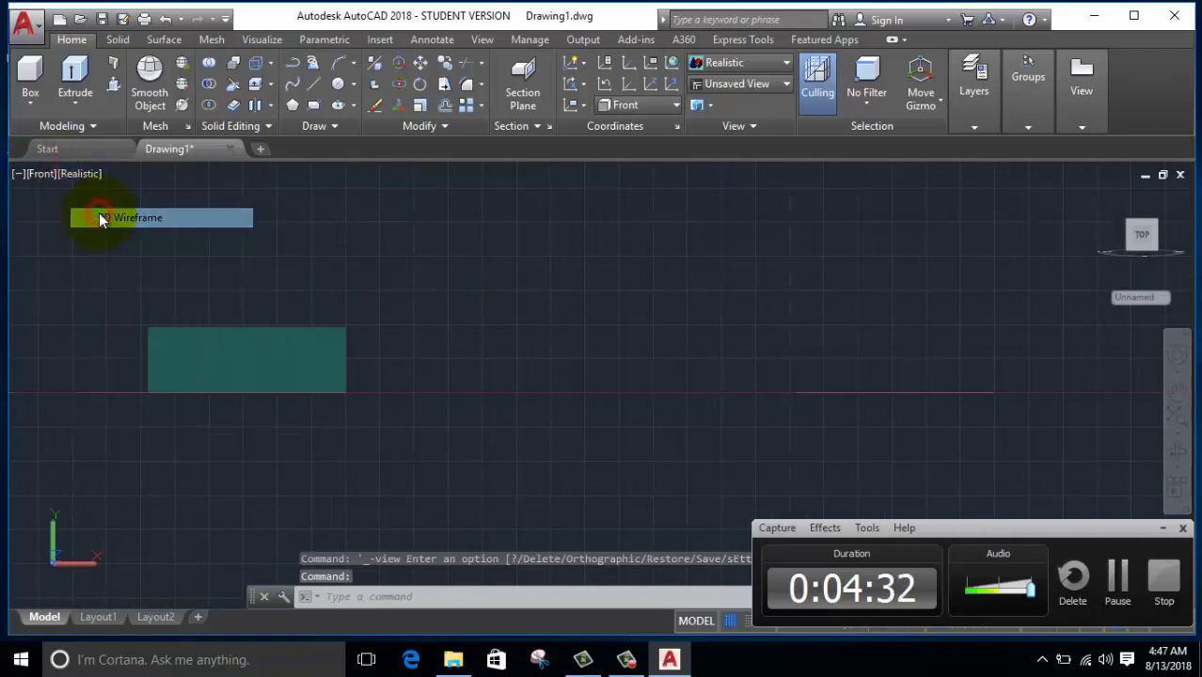
Step: Start a LINE at the door's first corner with Dynamic Input and Ortho enabled
click(314, 84)
scroll(423, 374, up, 6)
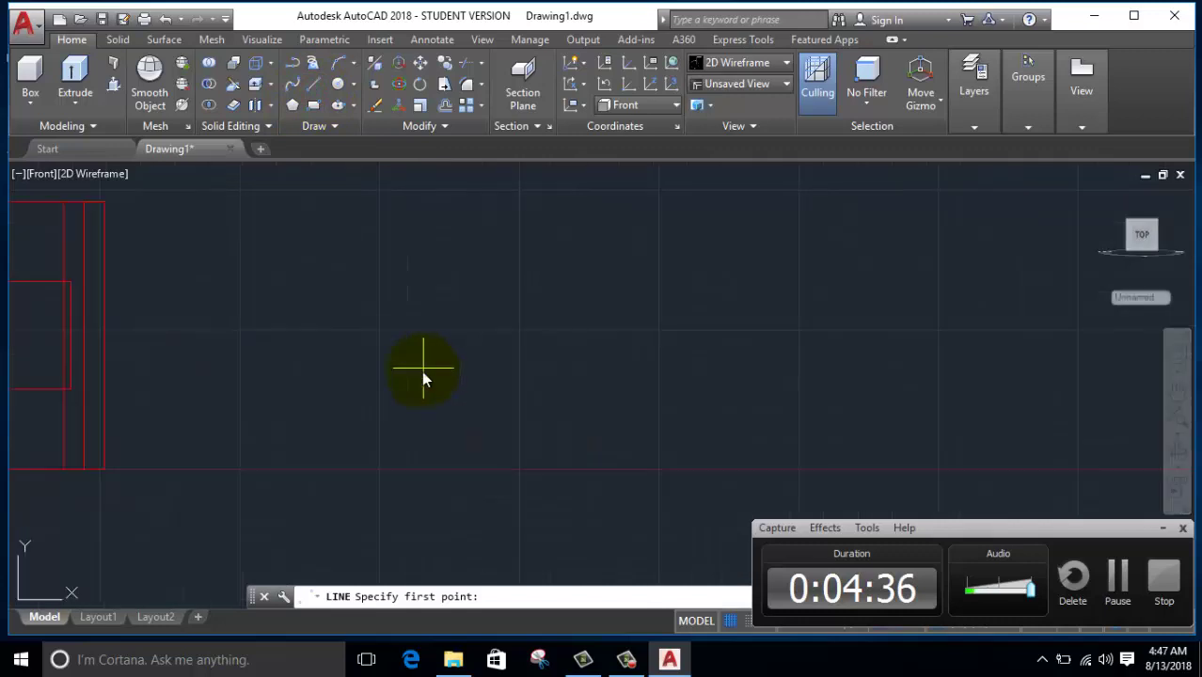
scroll(461, 484, down, 4)
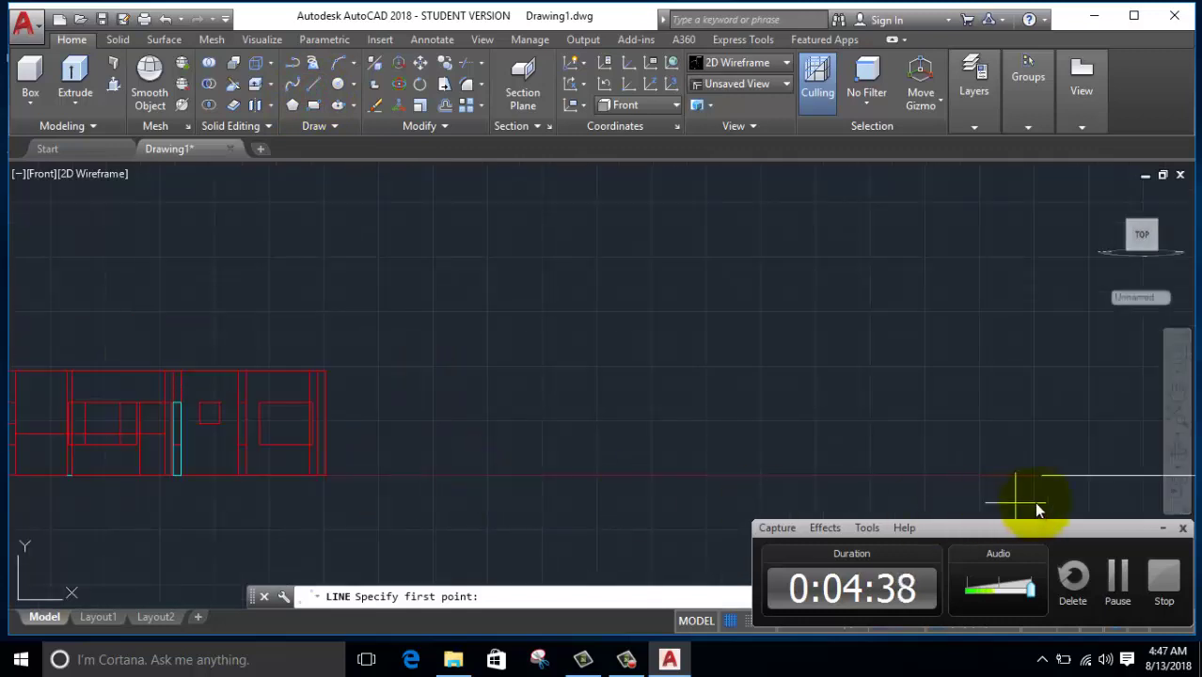
click(1167, 529)
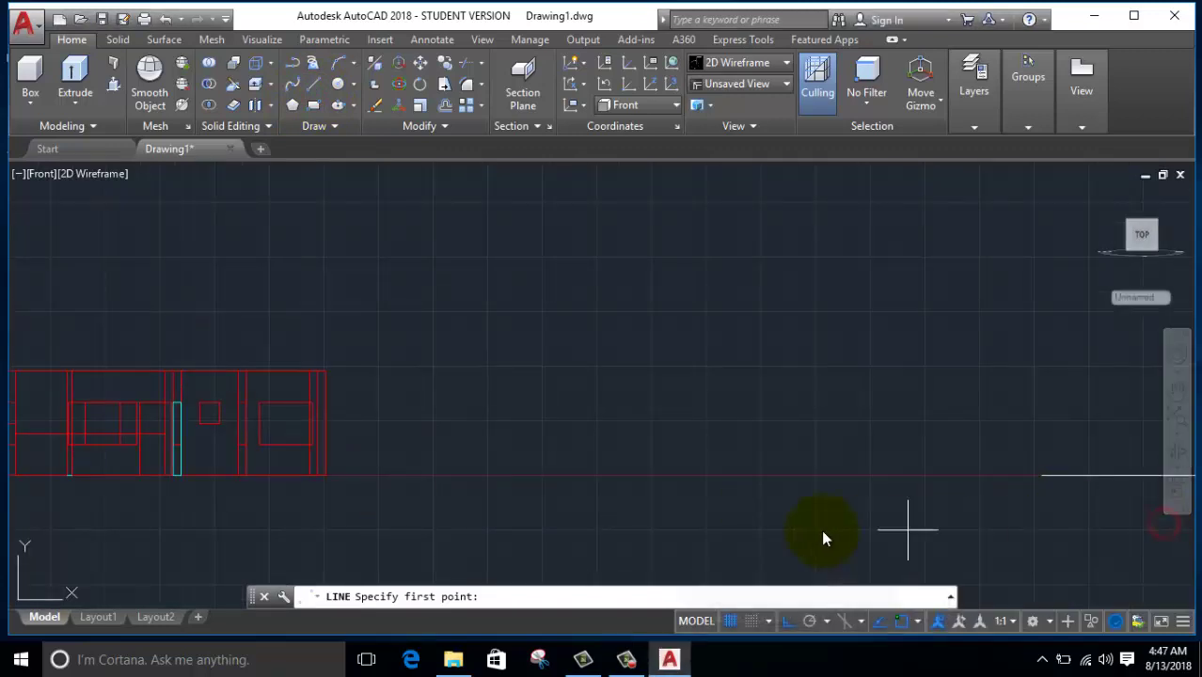
click(443, 487)
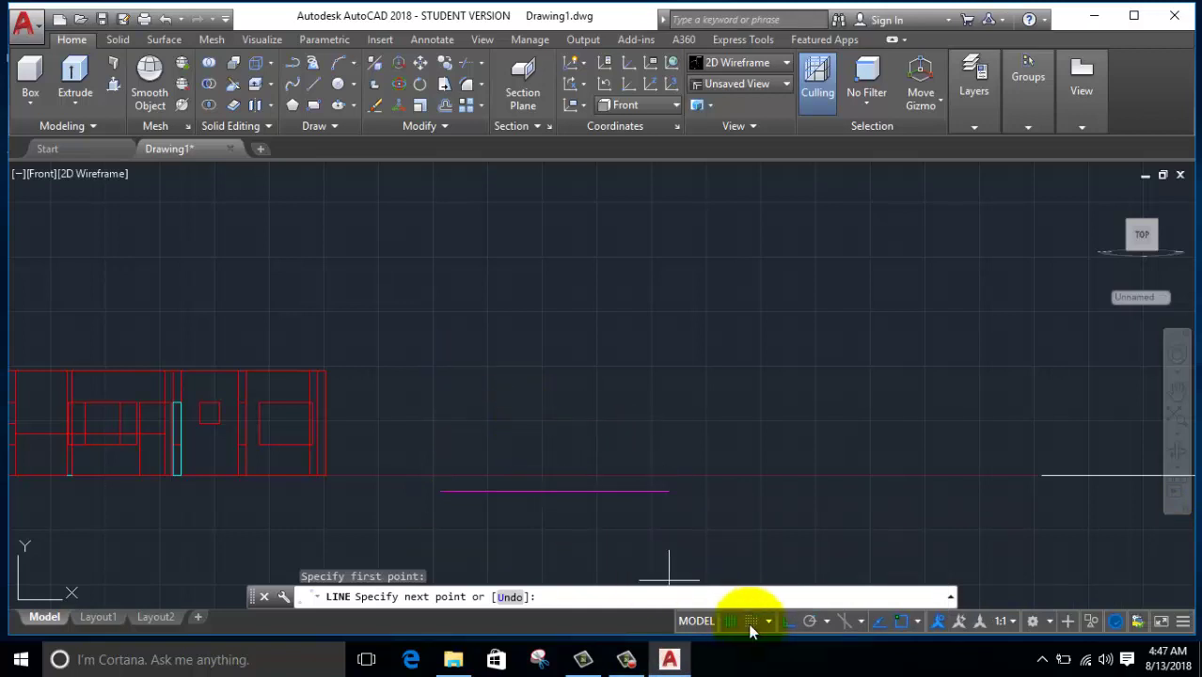
click(1183, 621)
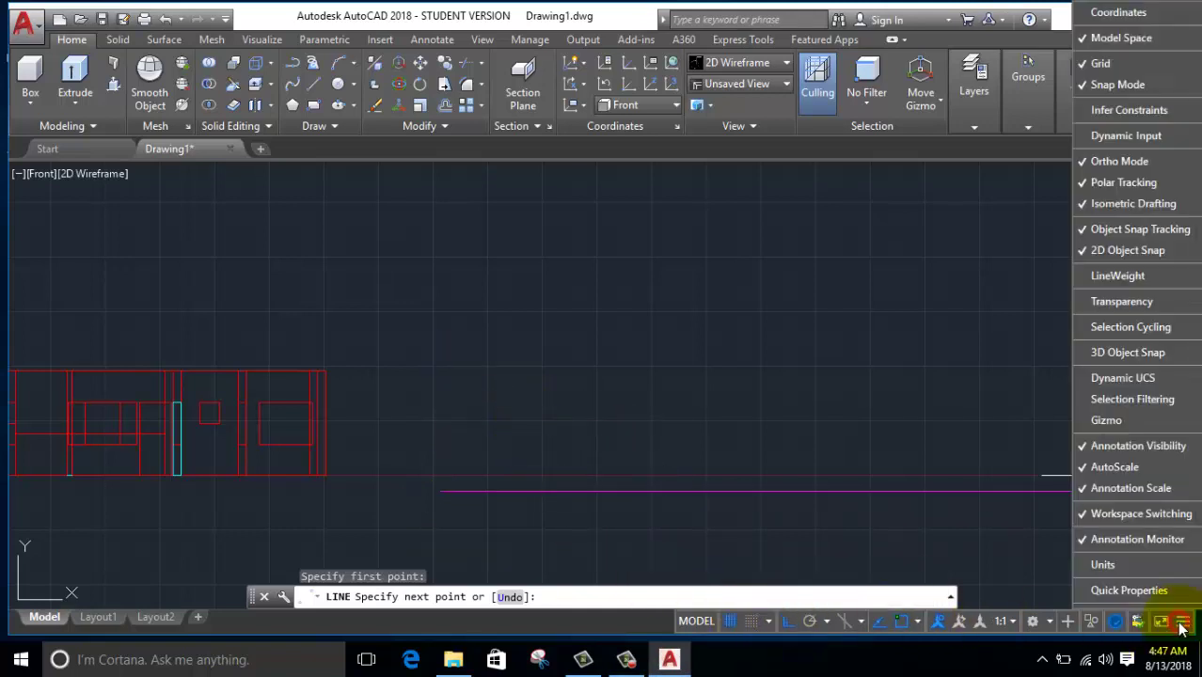
click(1118, 137)
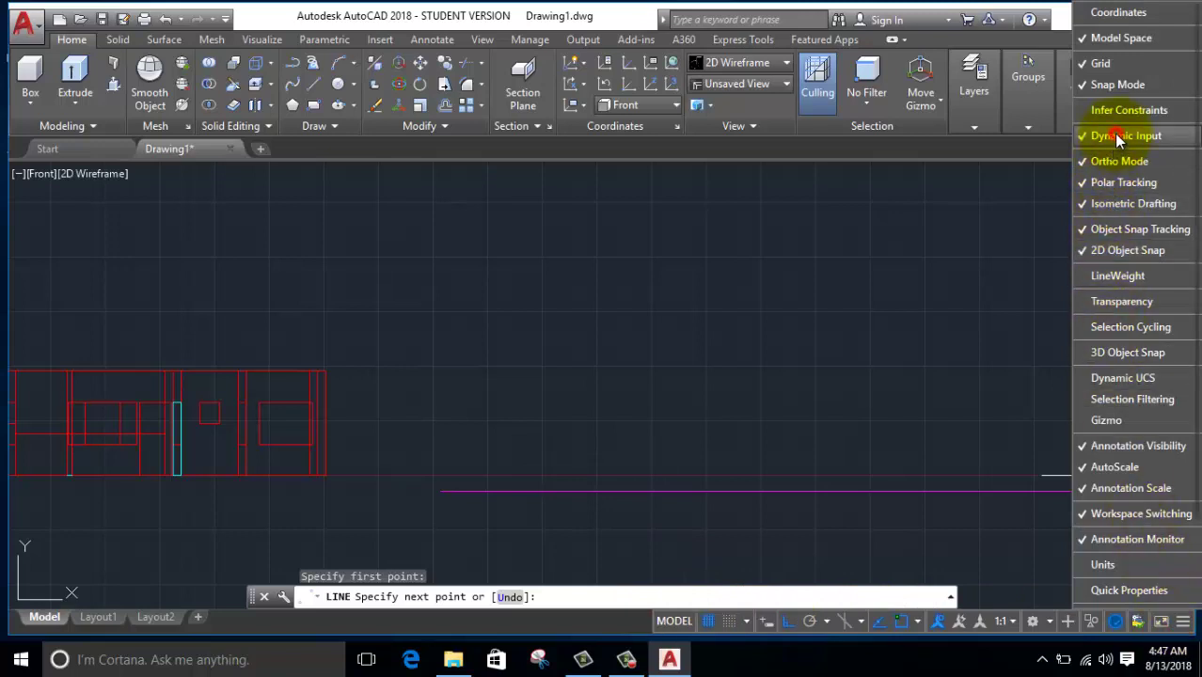
click(768, 625)
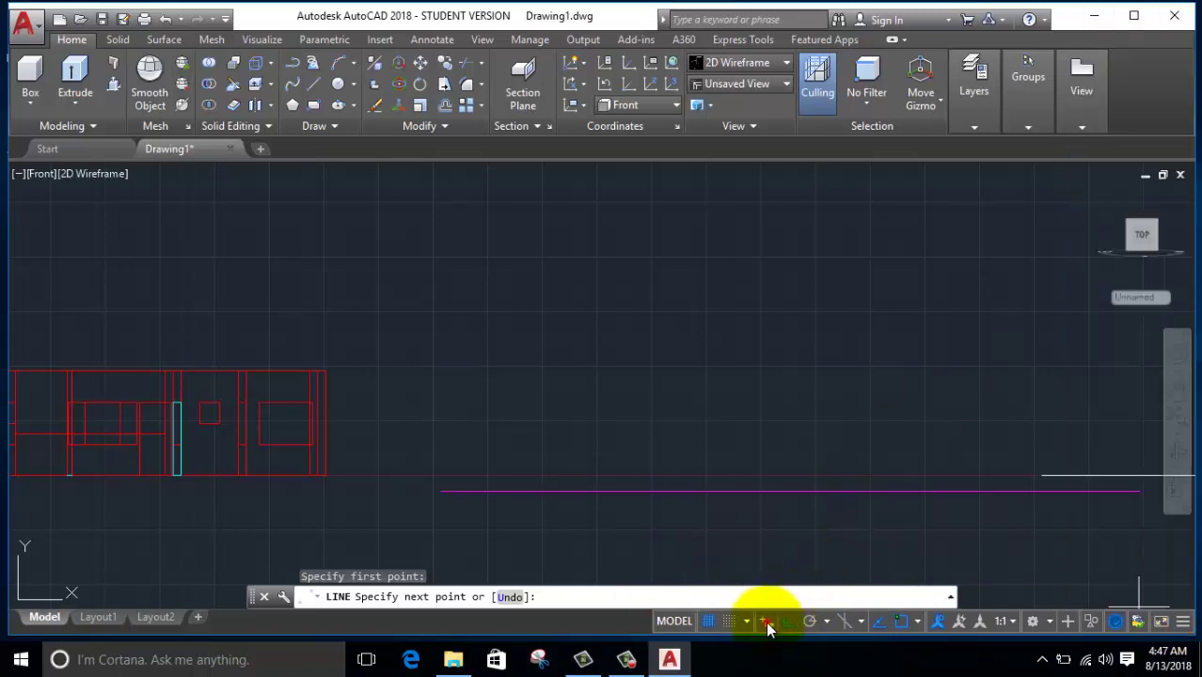
click(764, 624)
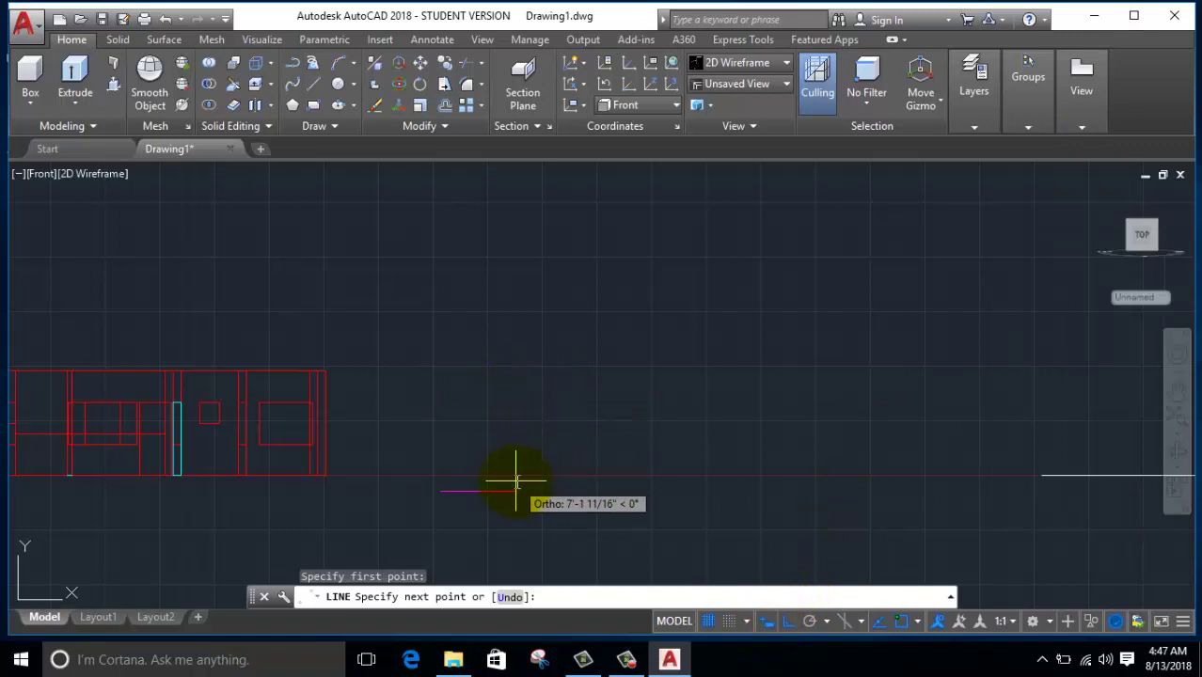
Step: Draw the 3' bottom, 7' side and 3' top edges, close the rectangle, and select its lines
text(3)
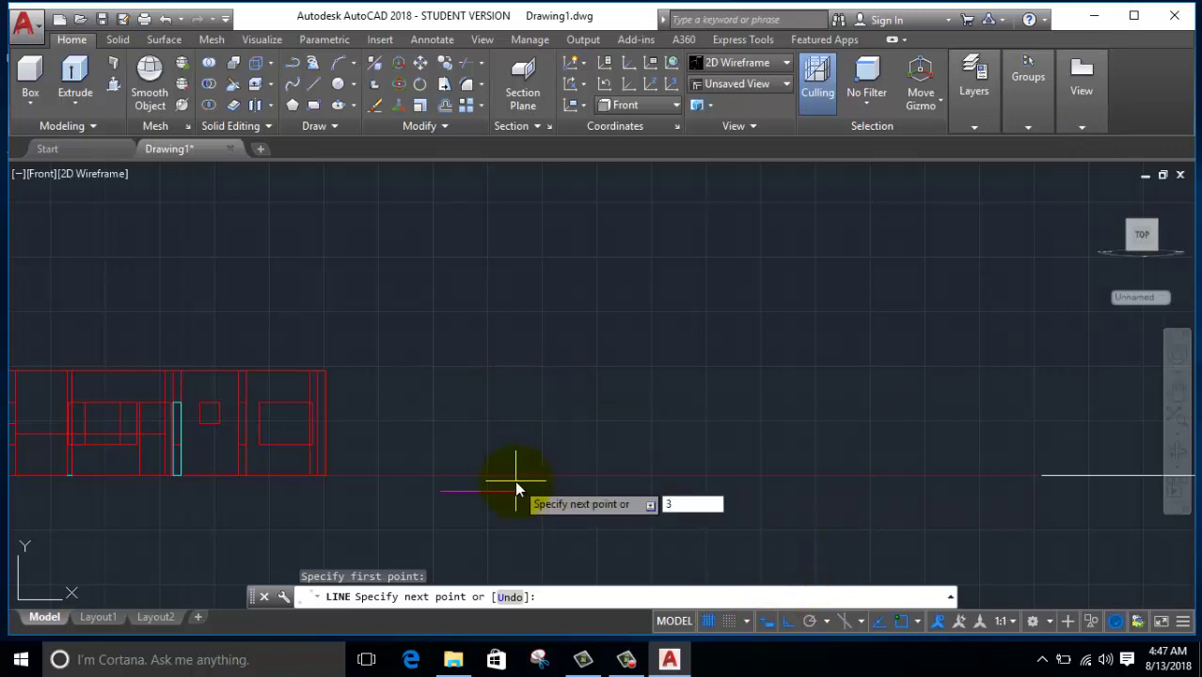
text(')
key(Return)
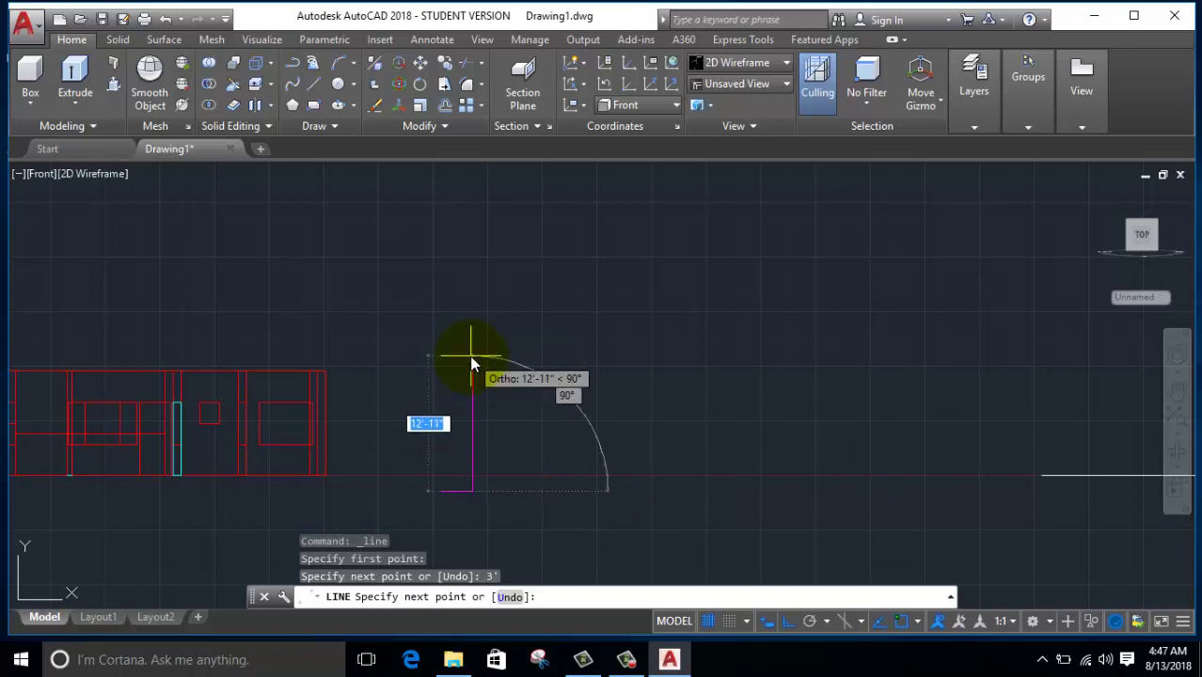
text(7')
key(Return)
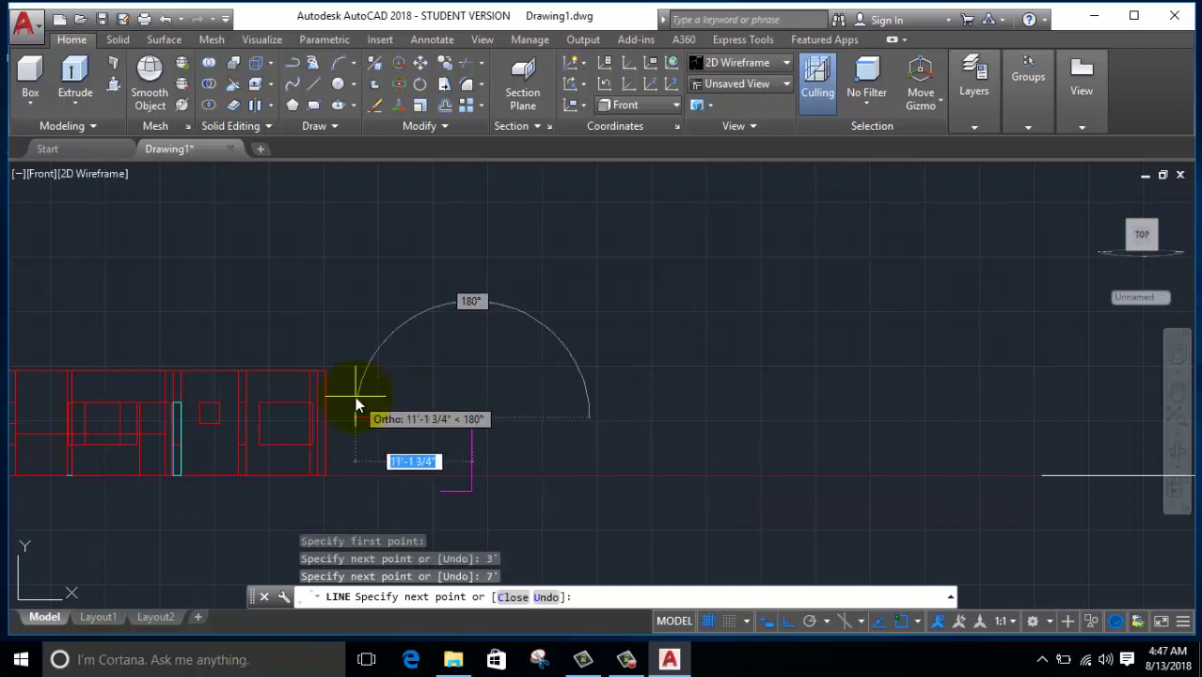
text(3')
key(Return)
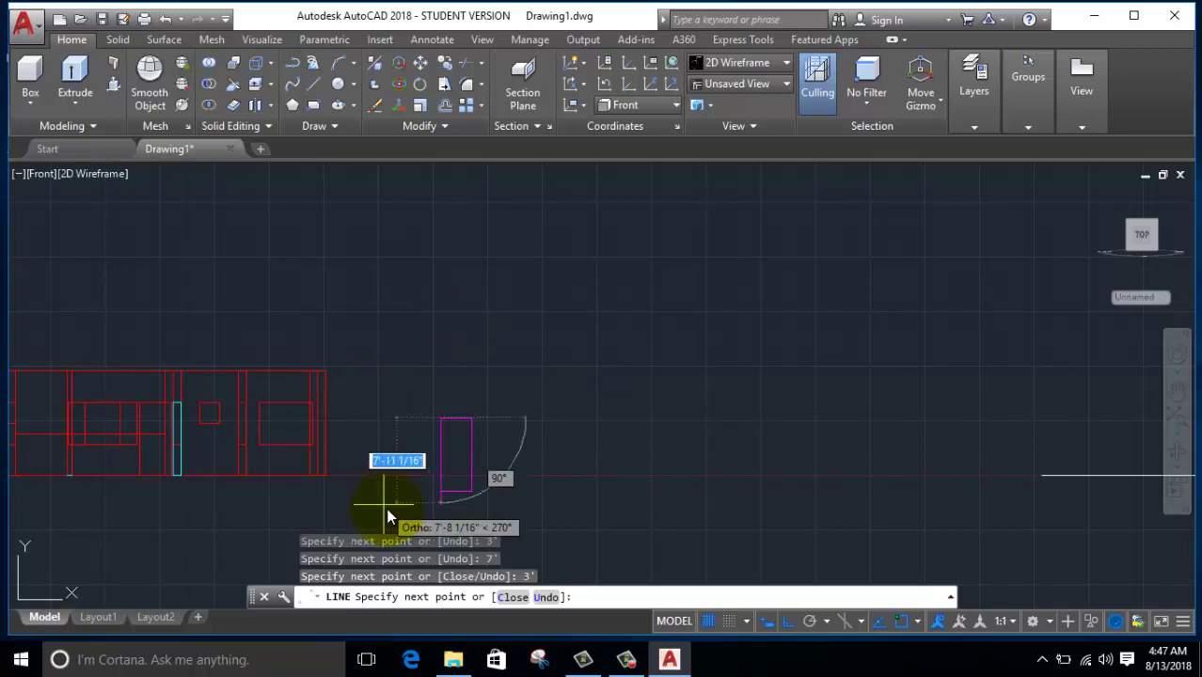
right_click(414, 381)
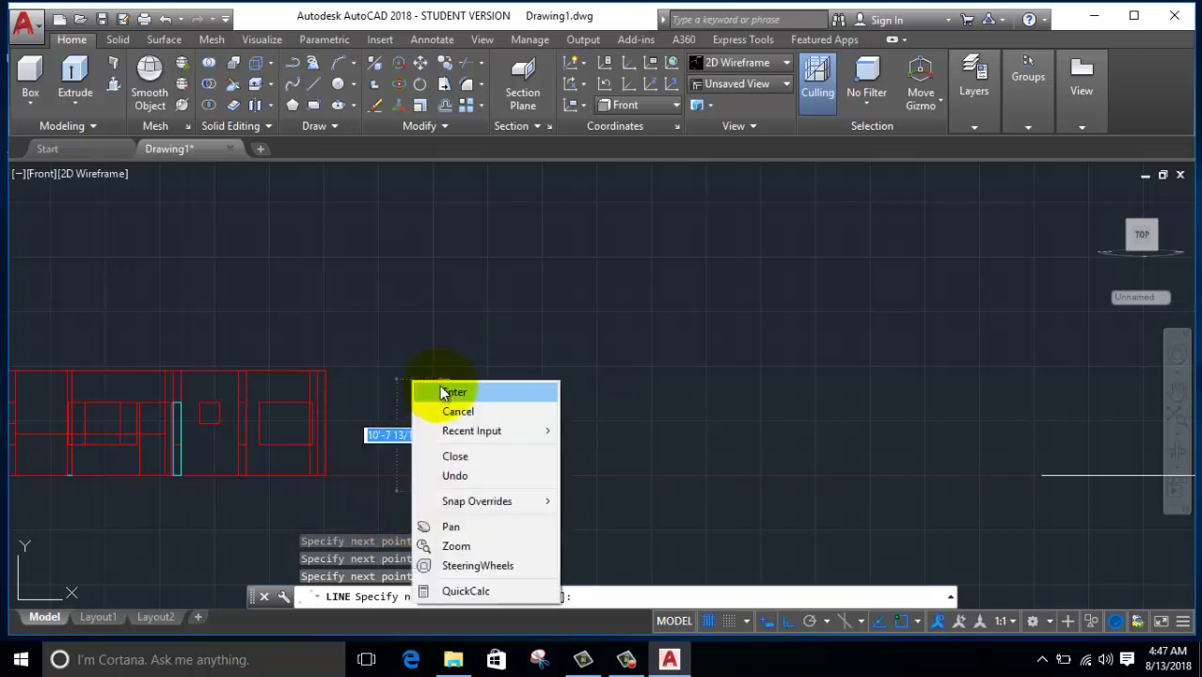
click(442, 392)
drag(510, 389, 414, 522)
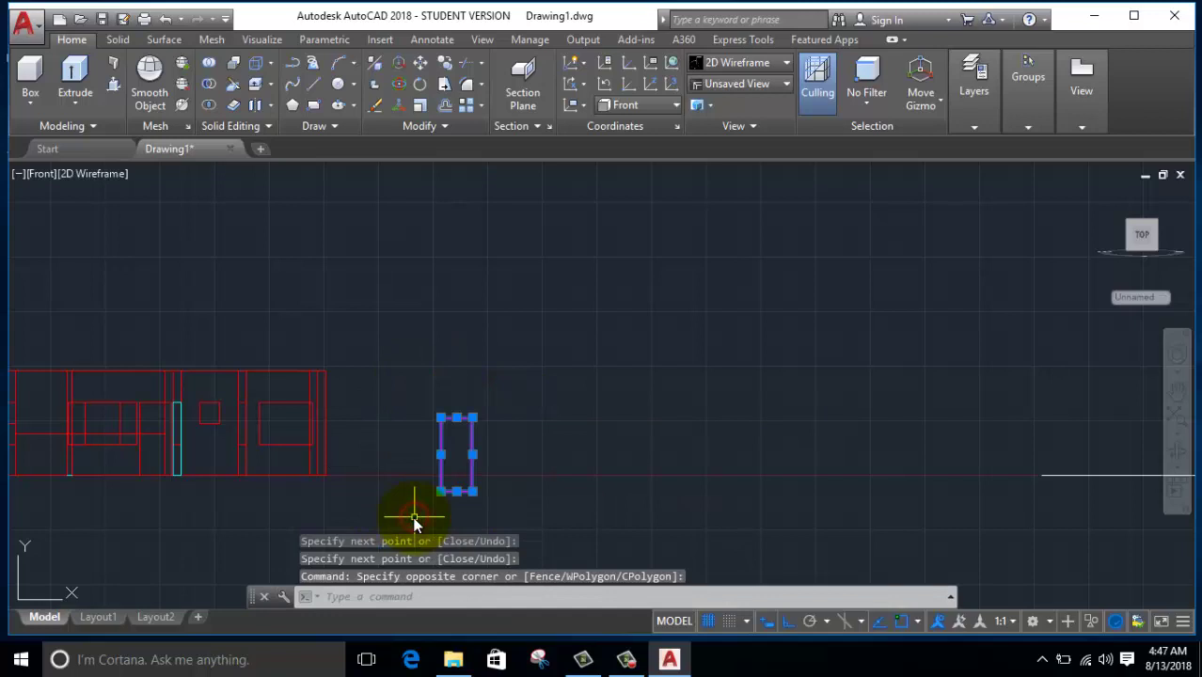
Step: Join the four rectangle lines into one polyline with JOIN
text(j)
key(Return)
click(467, 400)
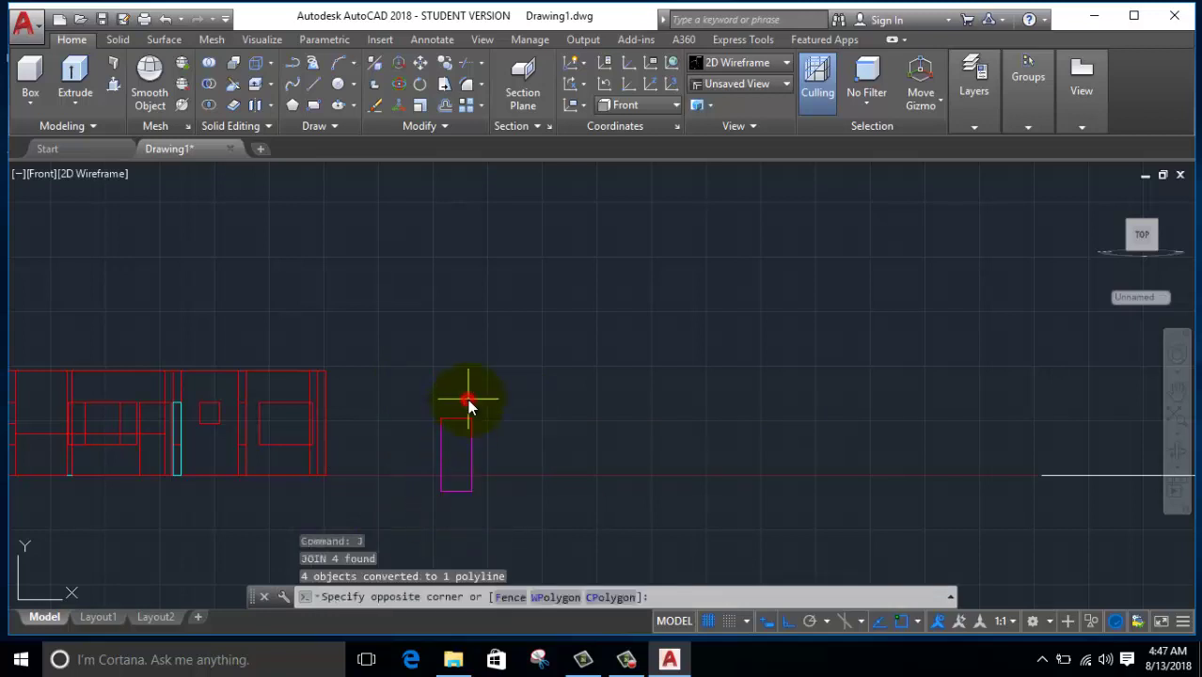
click(460, 430)
Step: Offset the door outline 2 units inward to form an inner border
text(o)
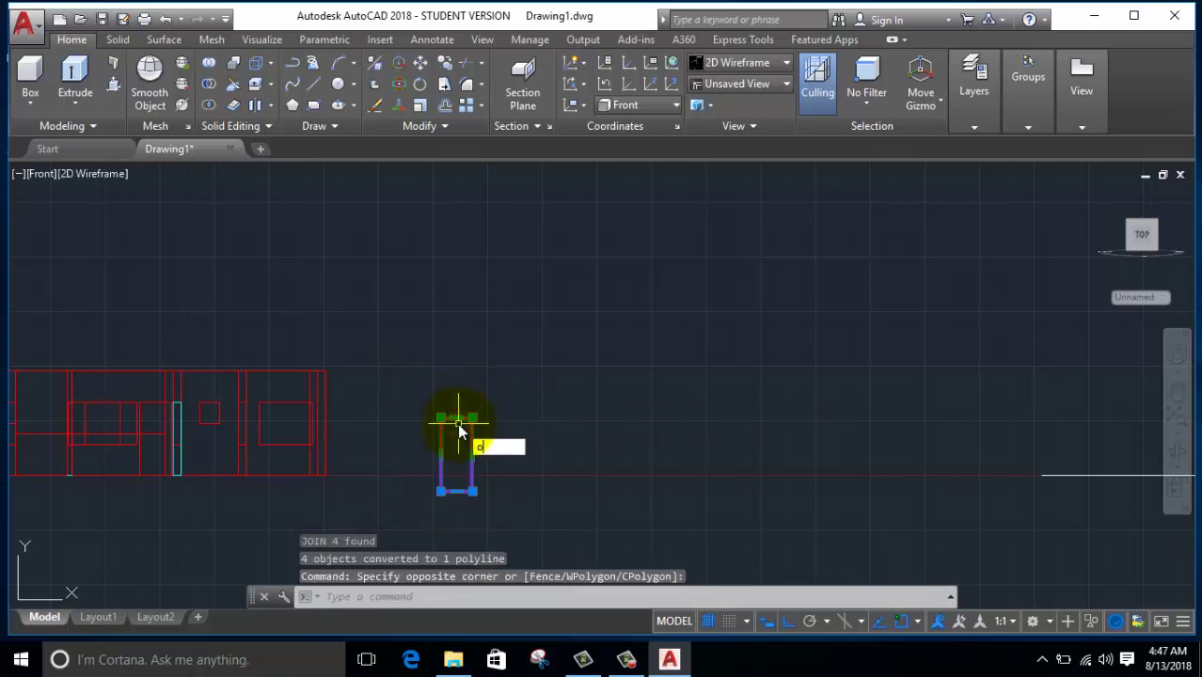
key(Return)
click(460, 384)
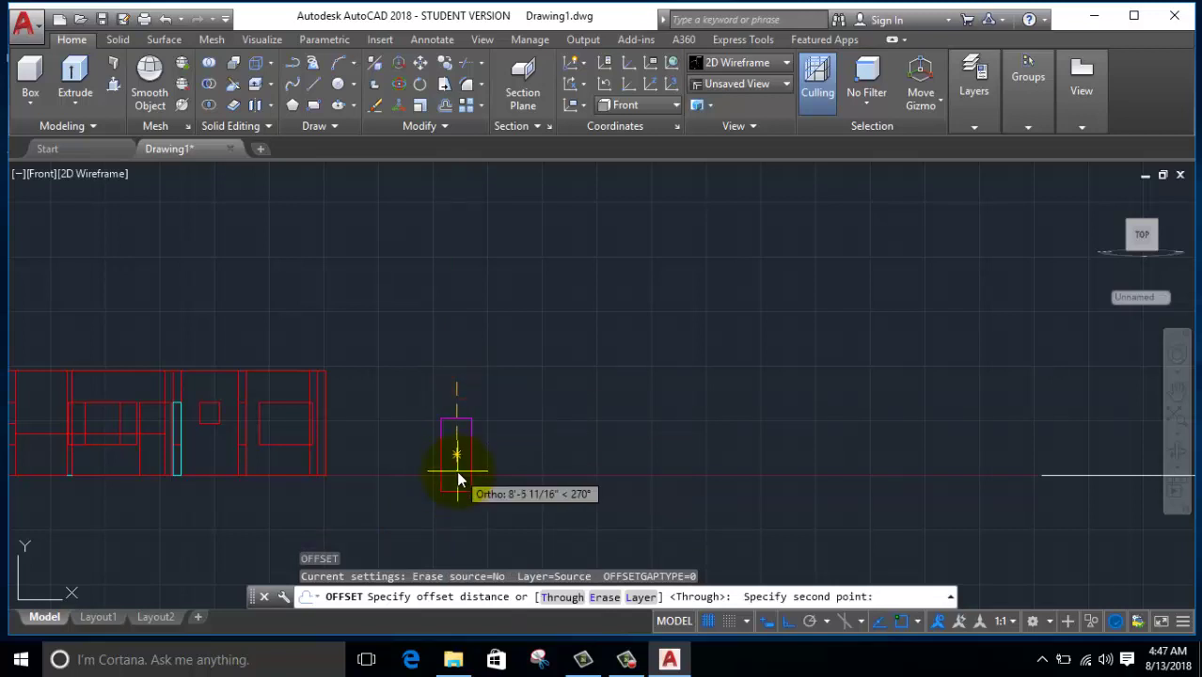
text(2)
key(Return)
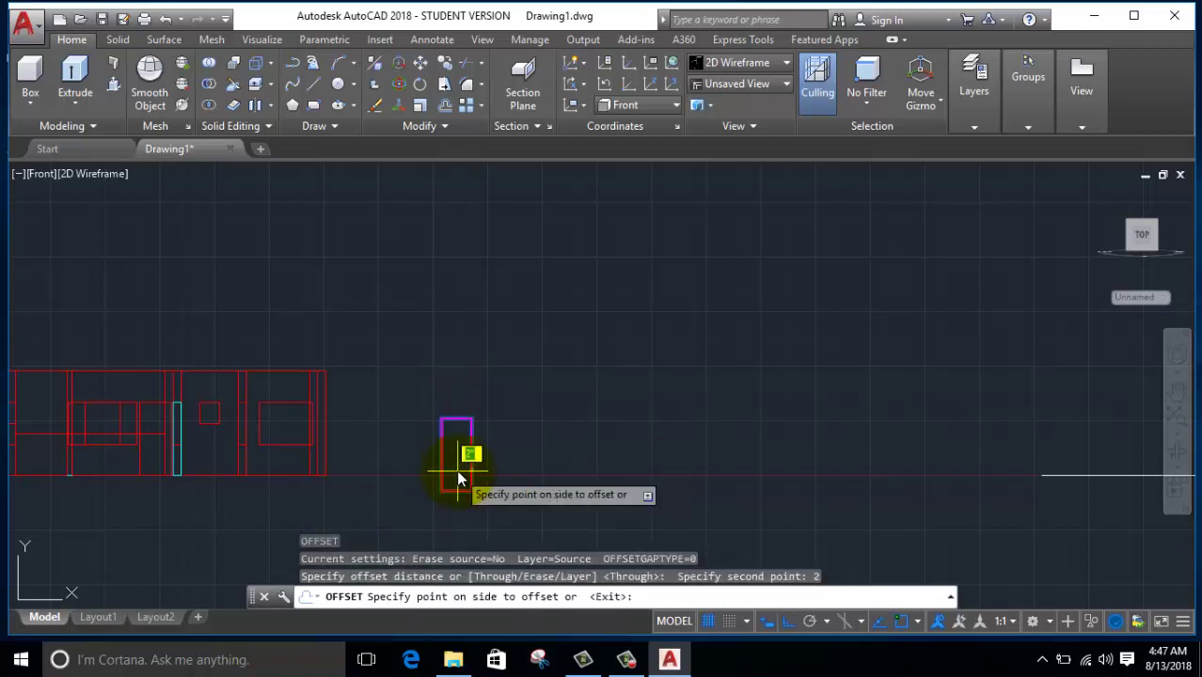
click(457, 480)
scroll(394, 501, up, 4)
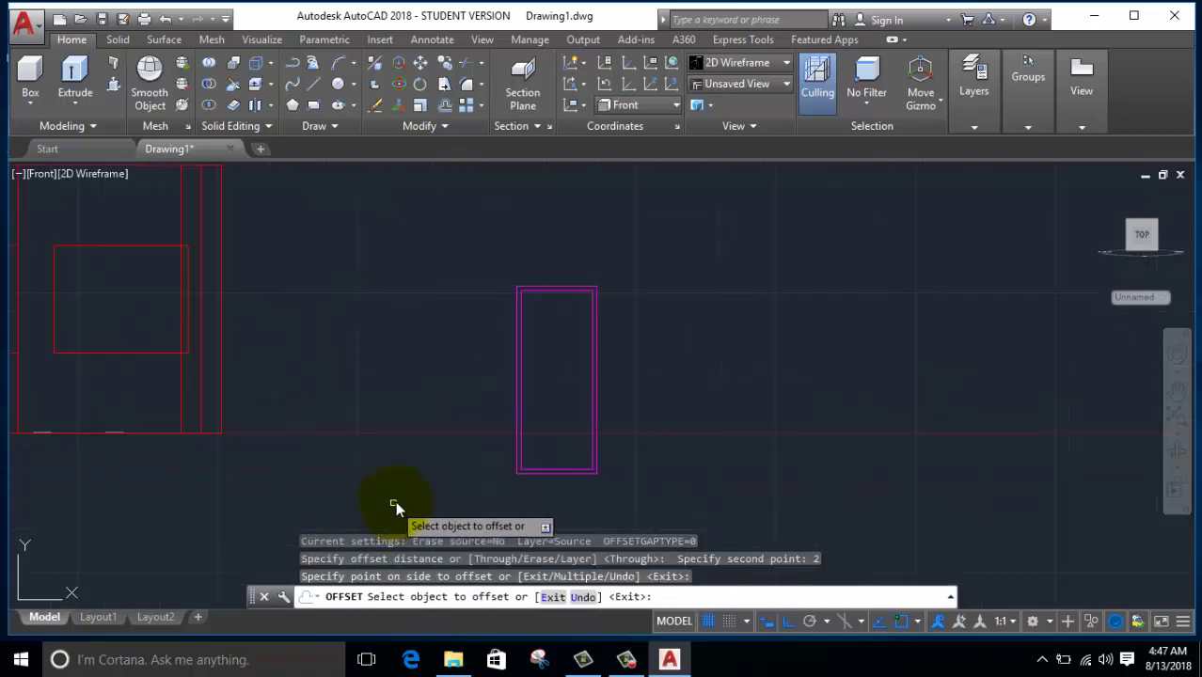
key(Return)
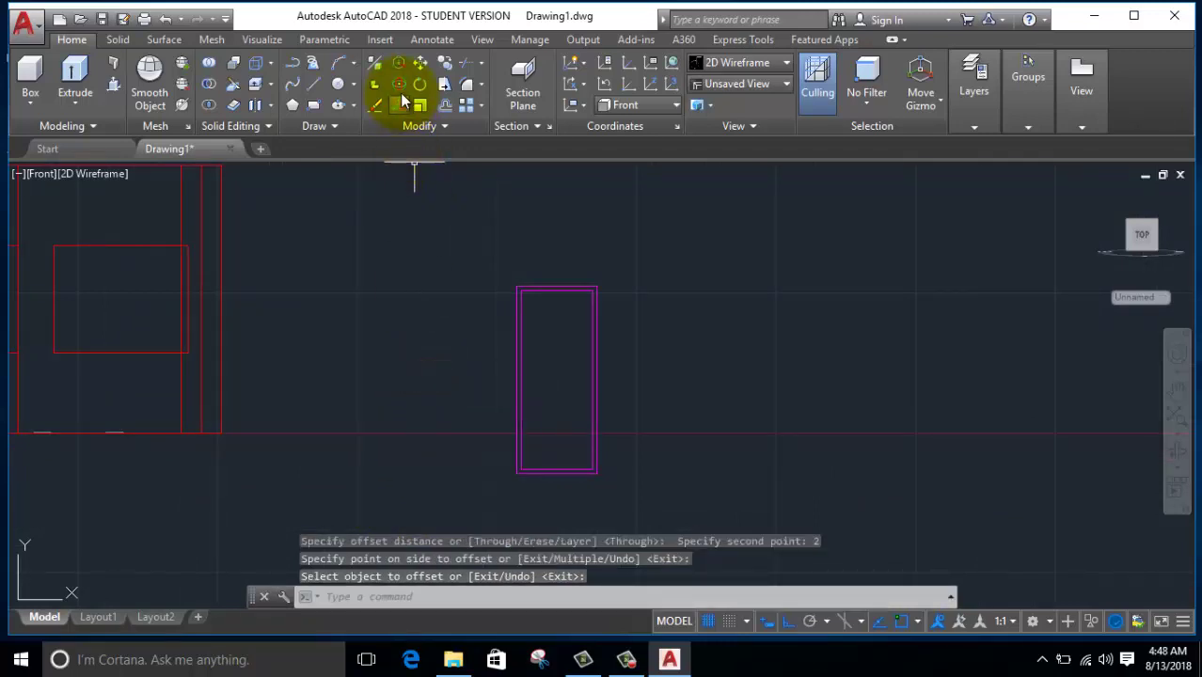
Step: Draw a three-point arc from the top, bulging right, to the bottom of the panel
click(338, 63)
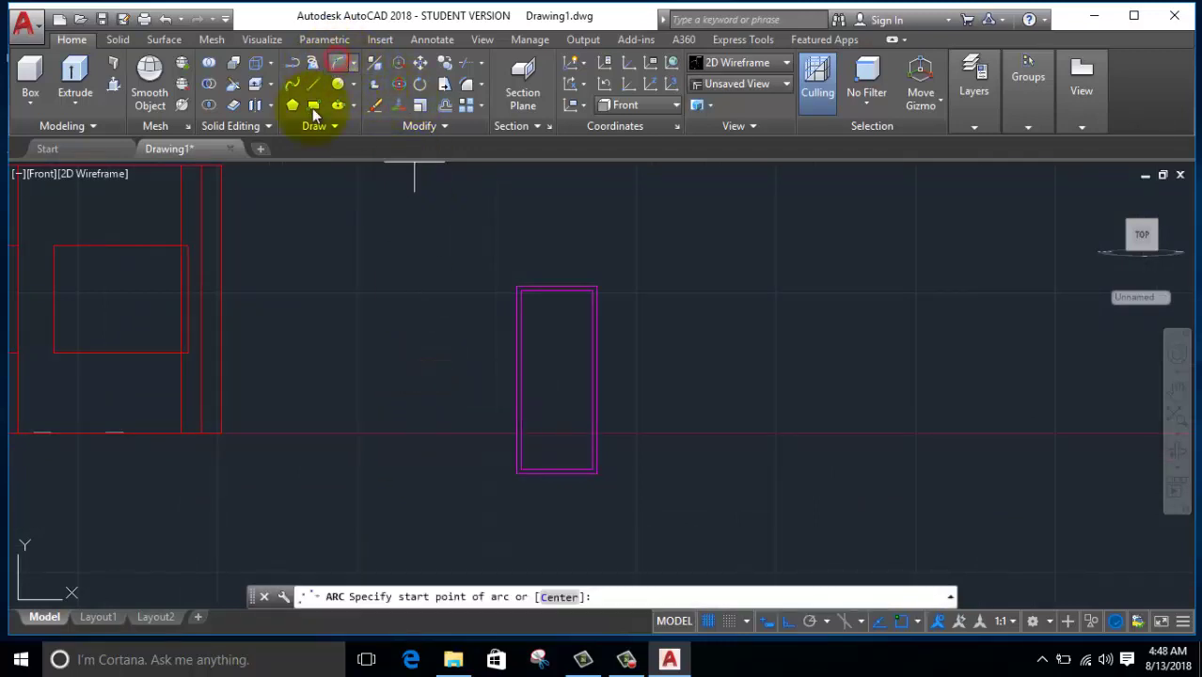
click(521, 289)
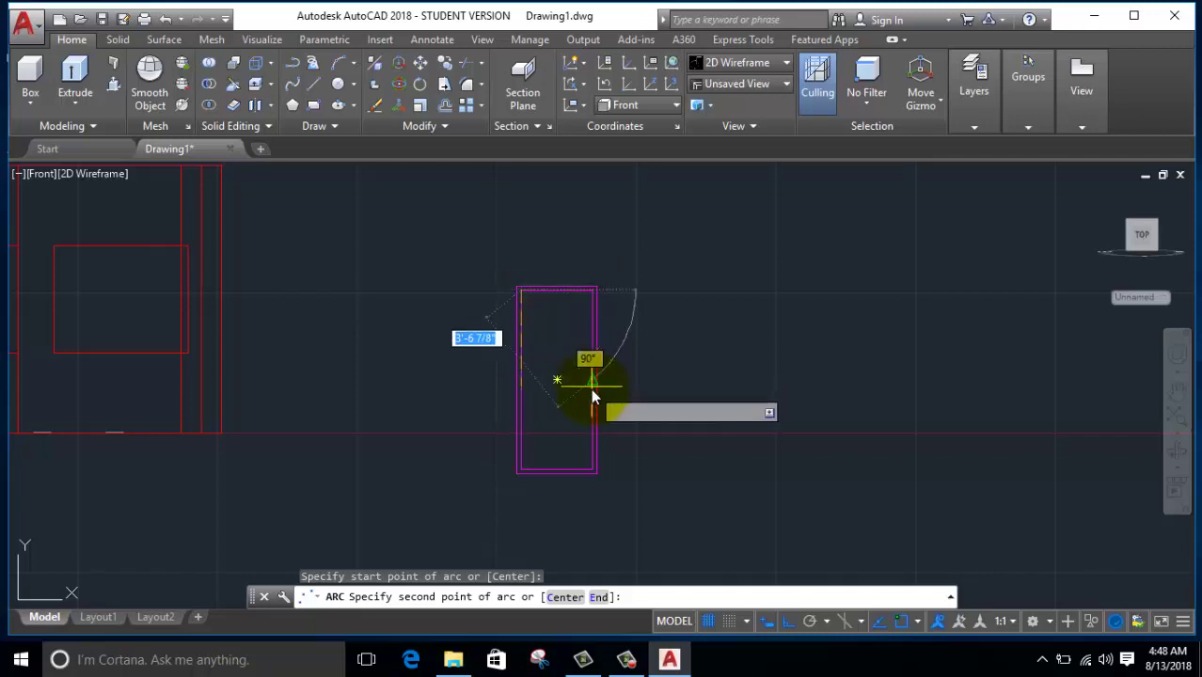
click(591, 381)
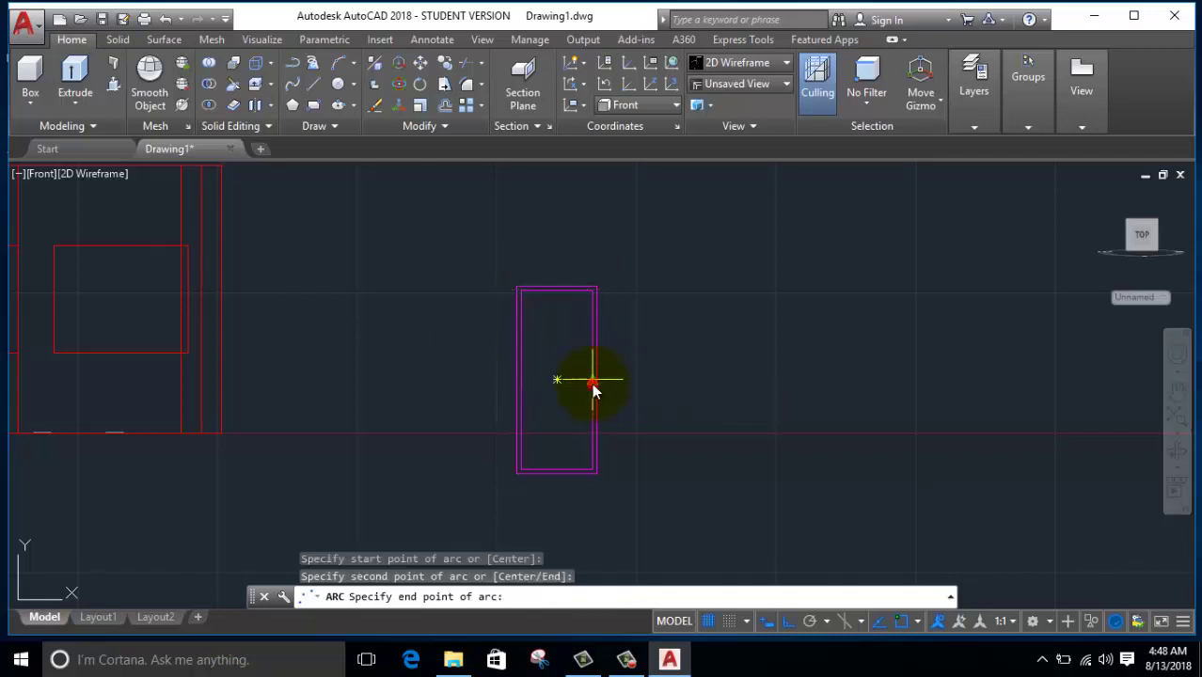
click(522, 469)
Step: Draw a mirrored arc from the top-right corner, through the left, to the bottom-right corner
right_click(450, 322)
click(453, 322)
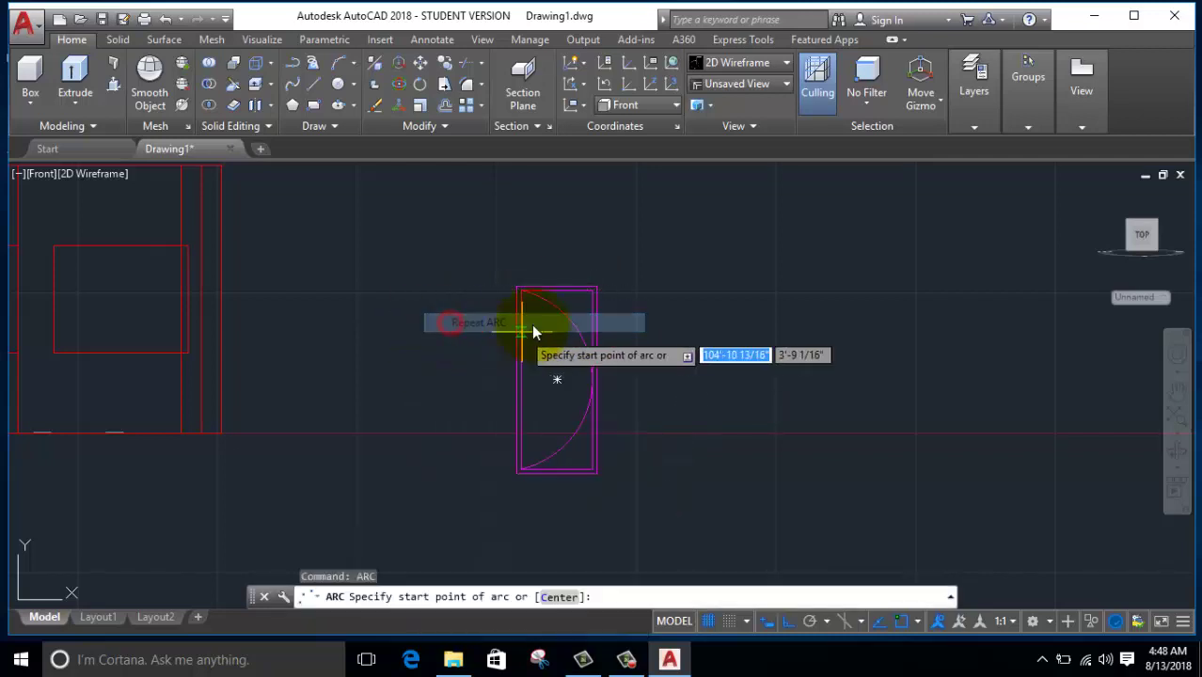
click(591, 288)
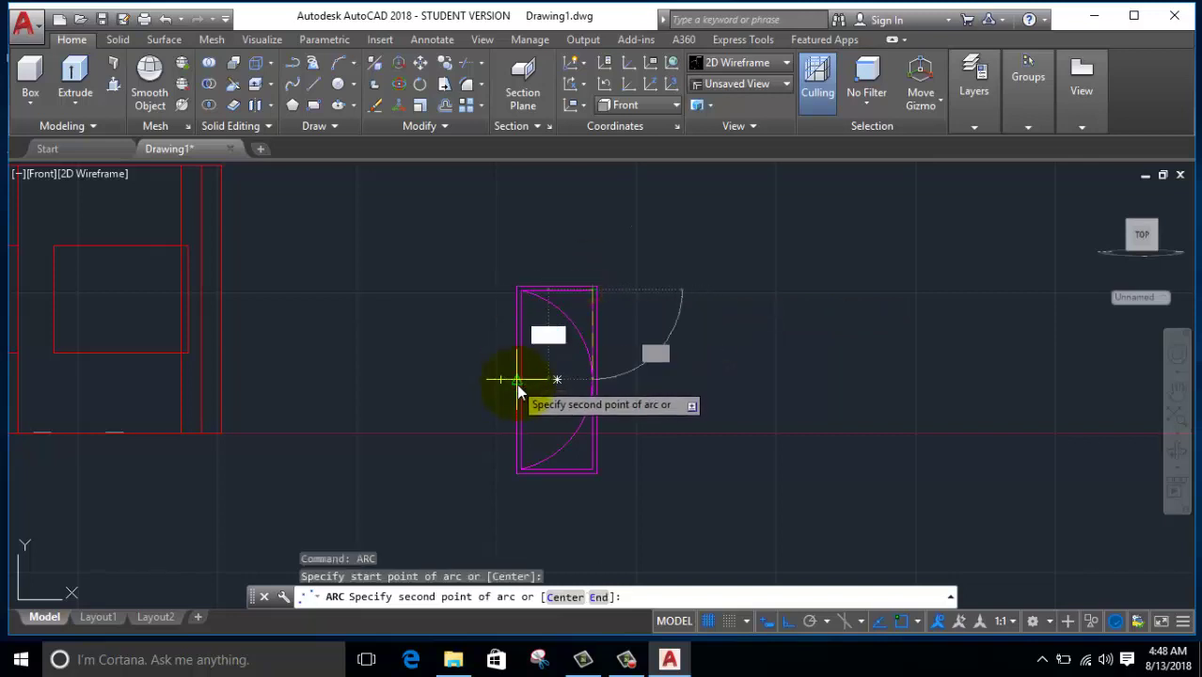
click(522, 382)
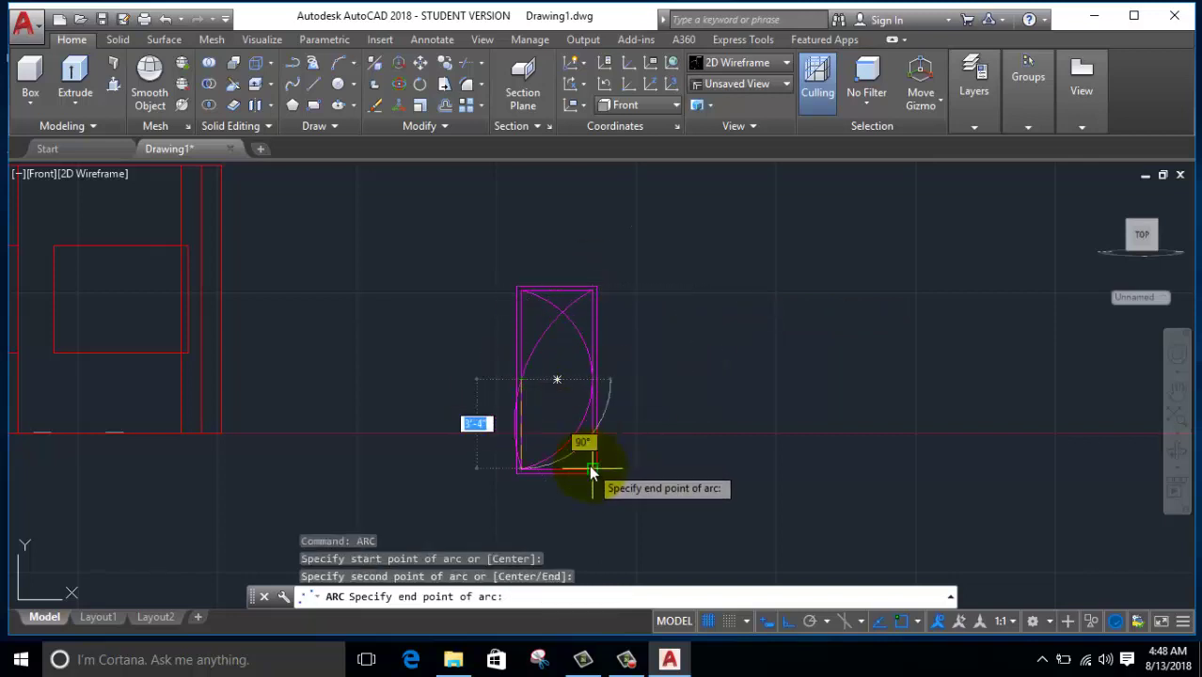
click(590, 466)
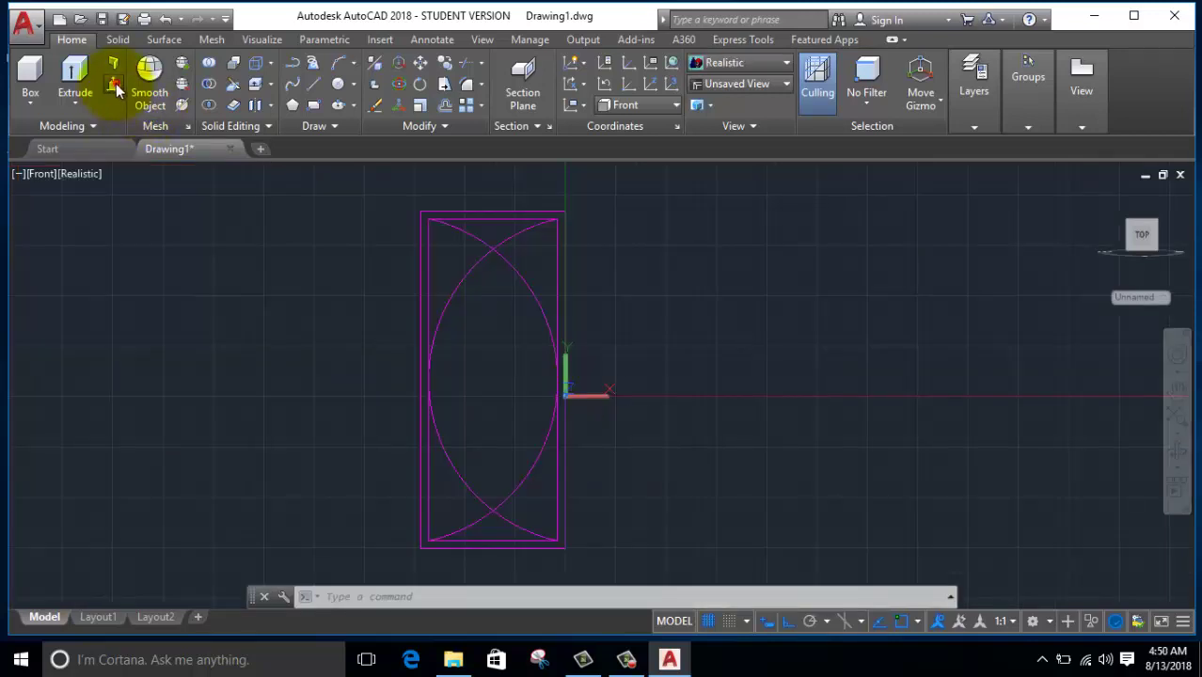
Step: Press-pull the lens area between the arcs to a height of 3.5
click(114, 86)
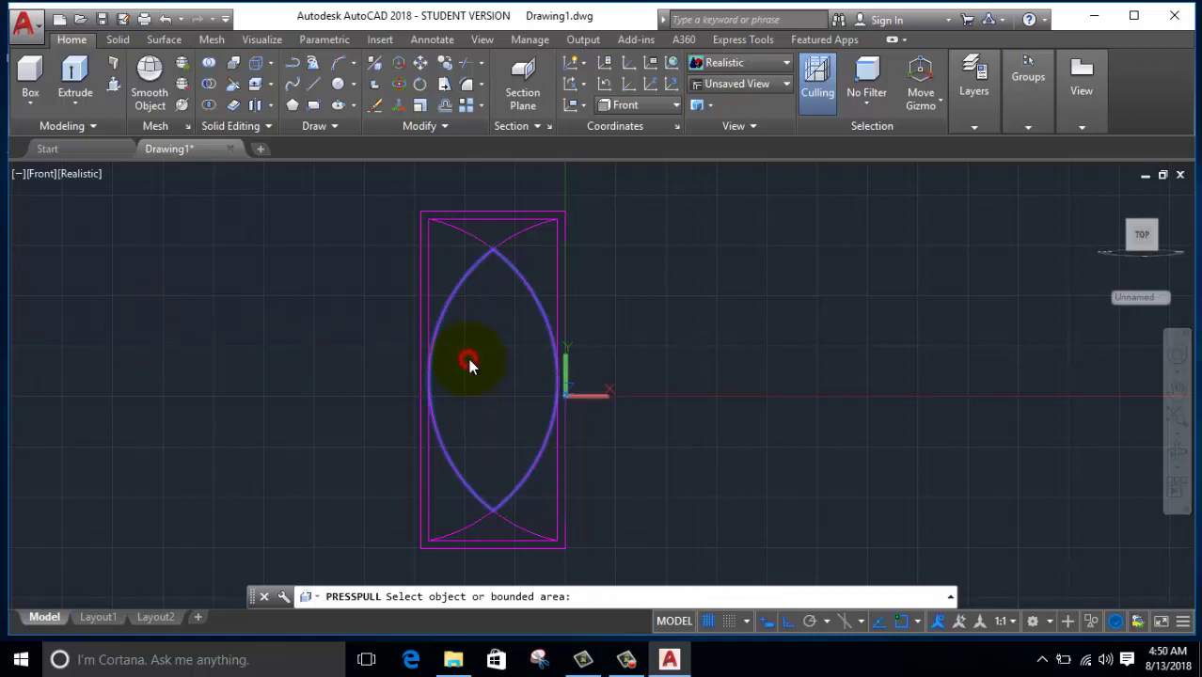
click(468, 358)
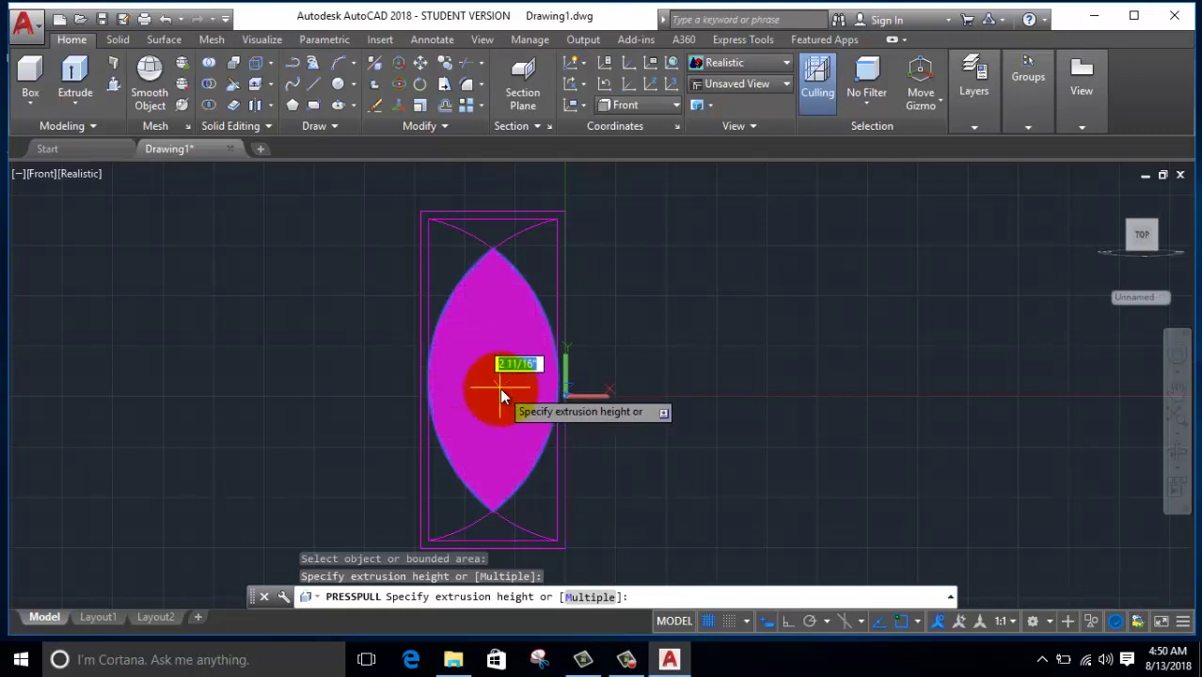
text(3.5)
key(Return)
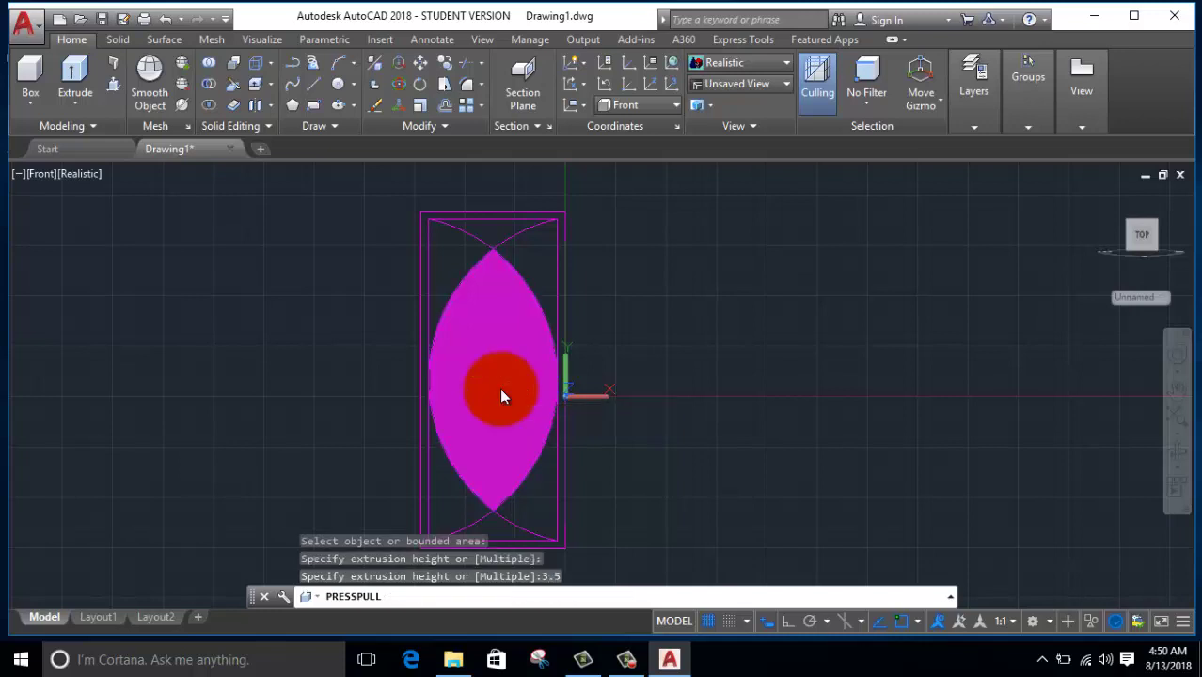
Step: Press-pull the narrow frame strip around the panel to 2.5
scroll(442, 216, up, 3)
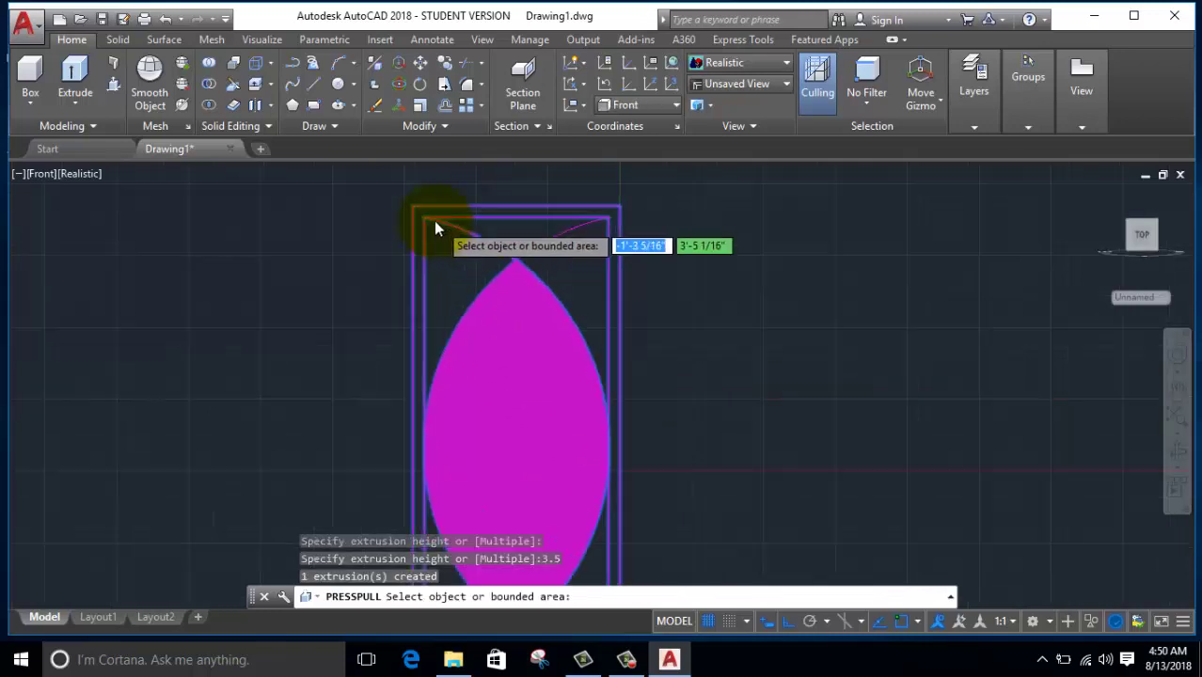
scroll(409, 223, up, 1)
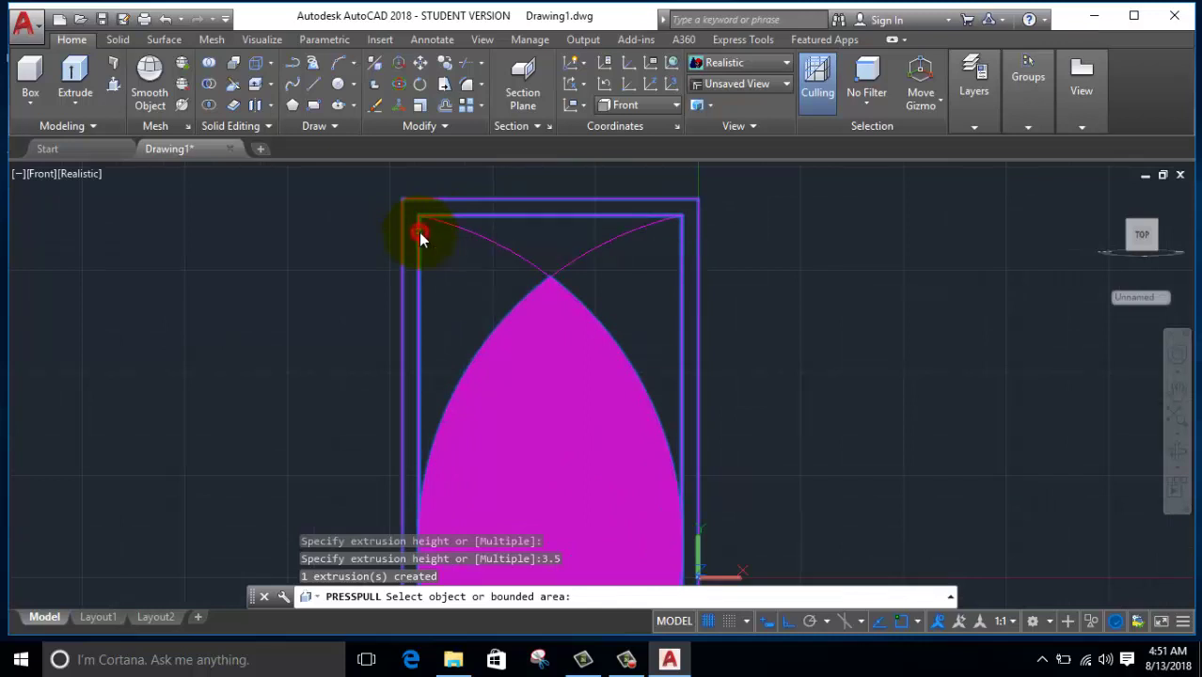
click(441, 219)
key(Escape)
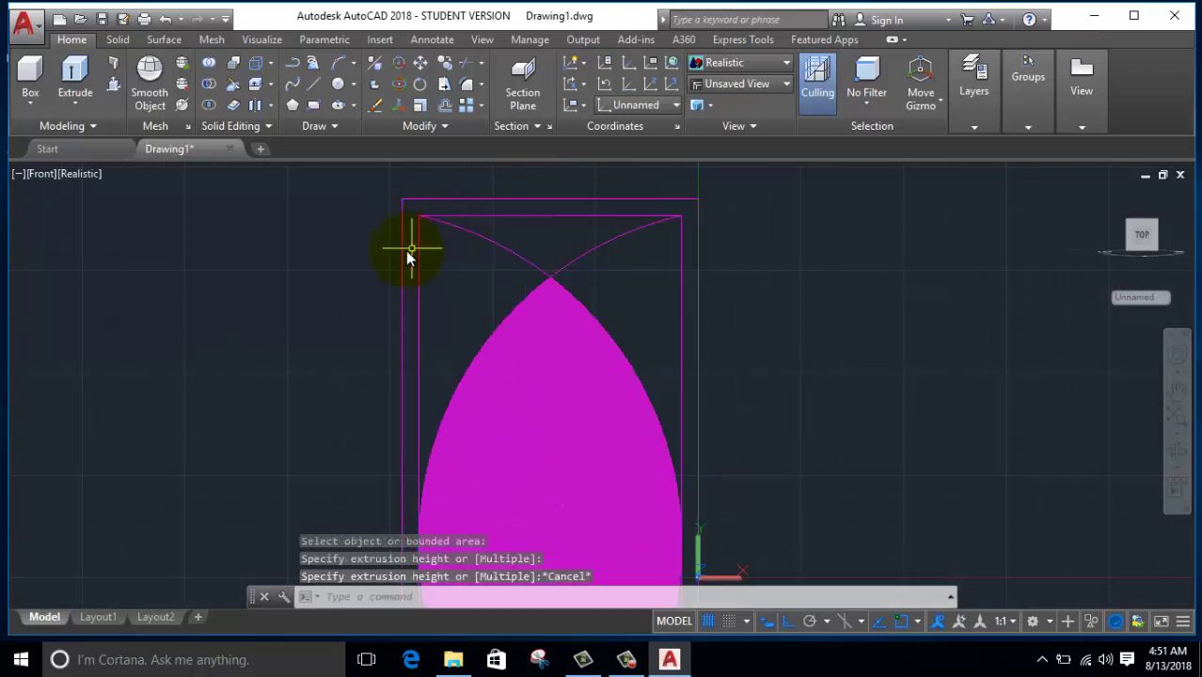
key(Return)
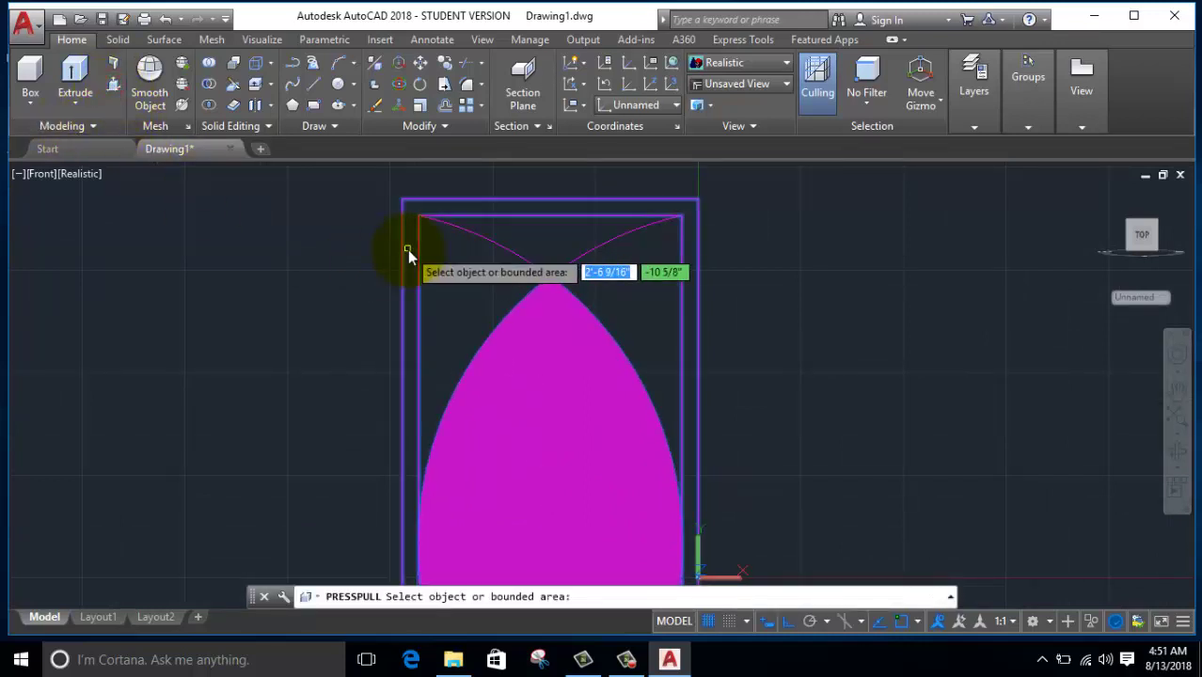
click(408, 251)
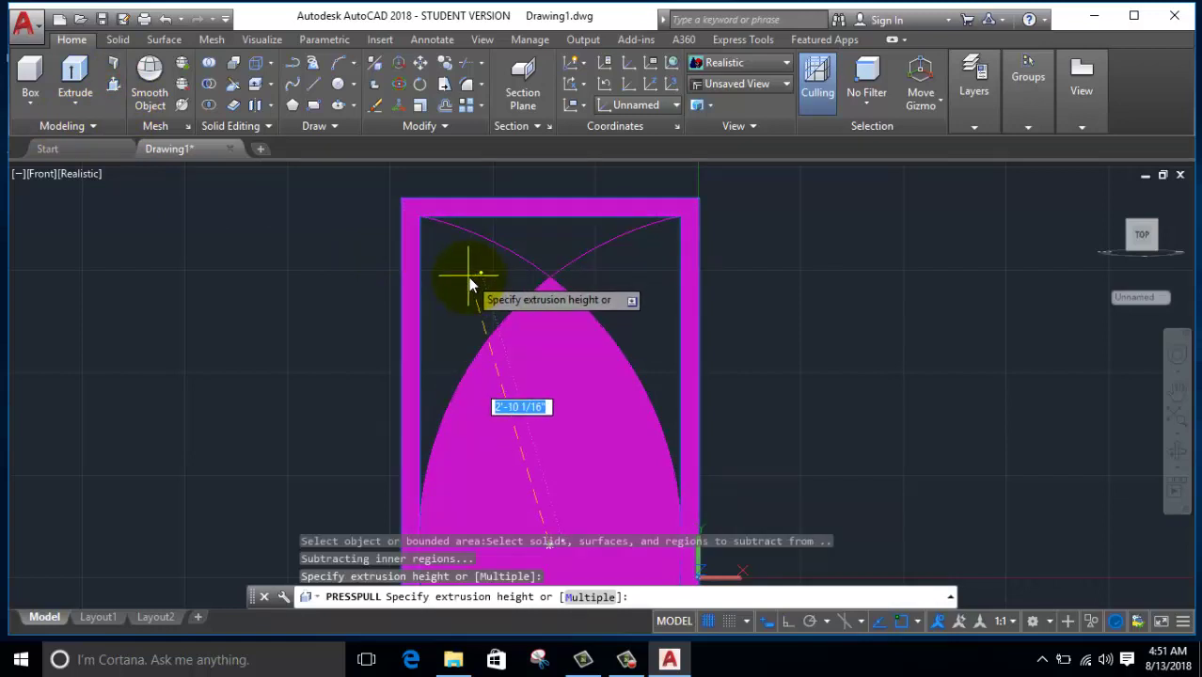
text(2.5)
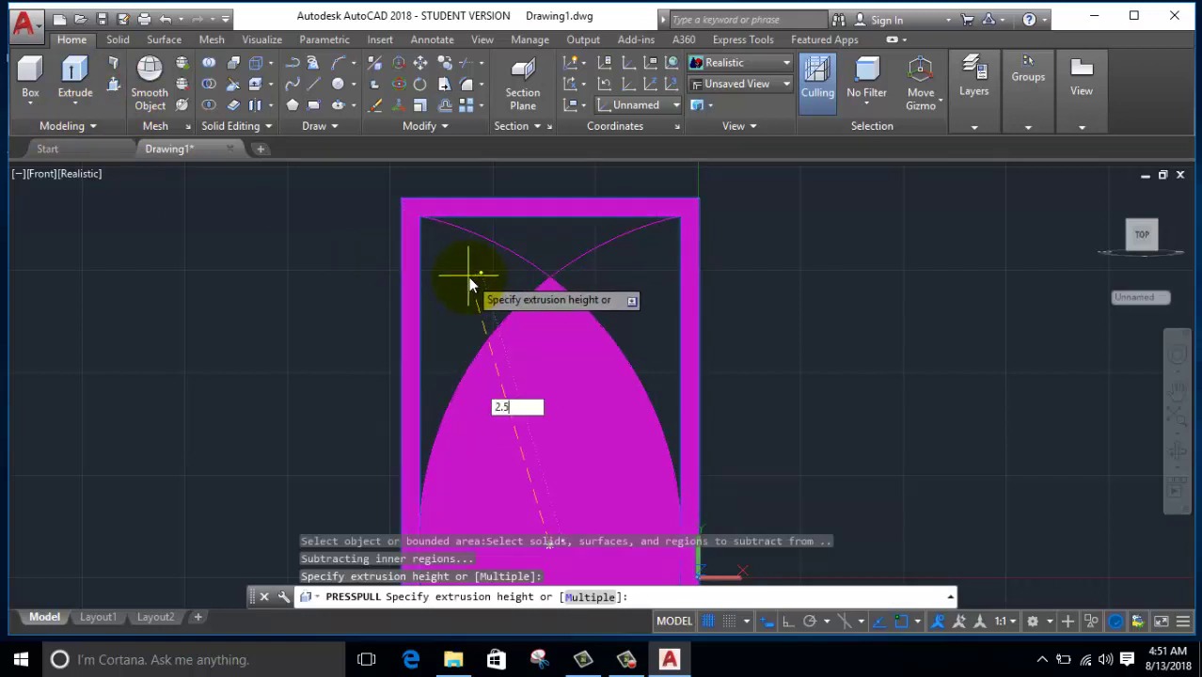
key(Return)
Step: Press-pull the lower-left and lower-right areas beside the lens to 2
scroll(470, 293, down, 5)
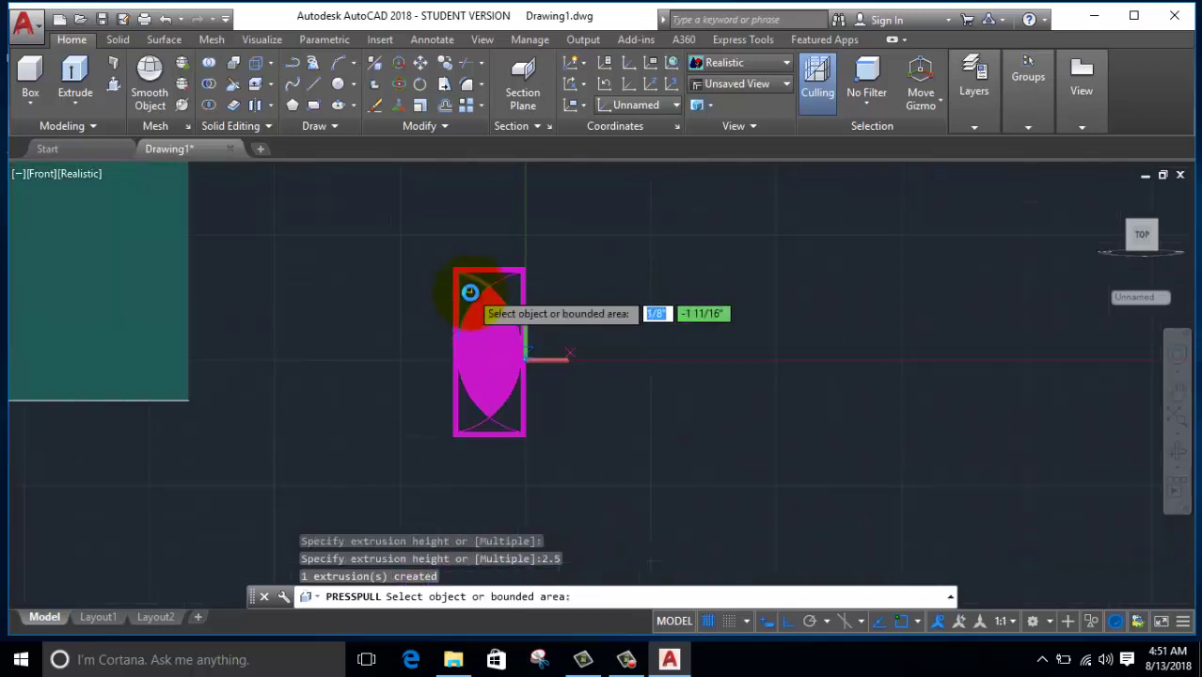
scroll(485, 400, up, 3)
click(492, 401)
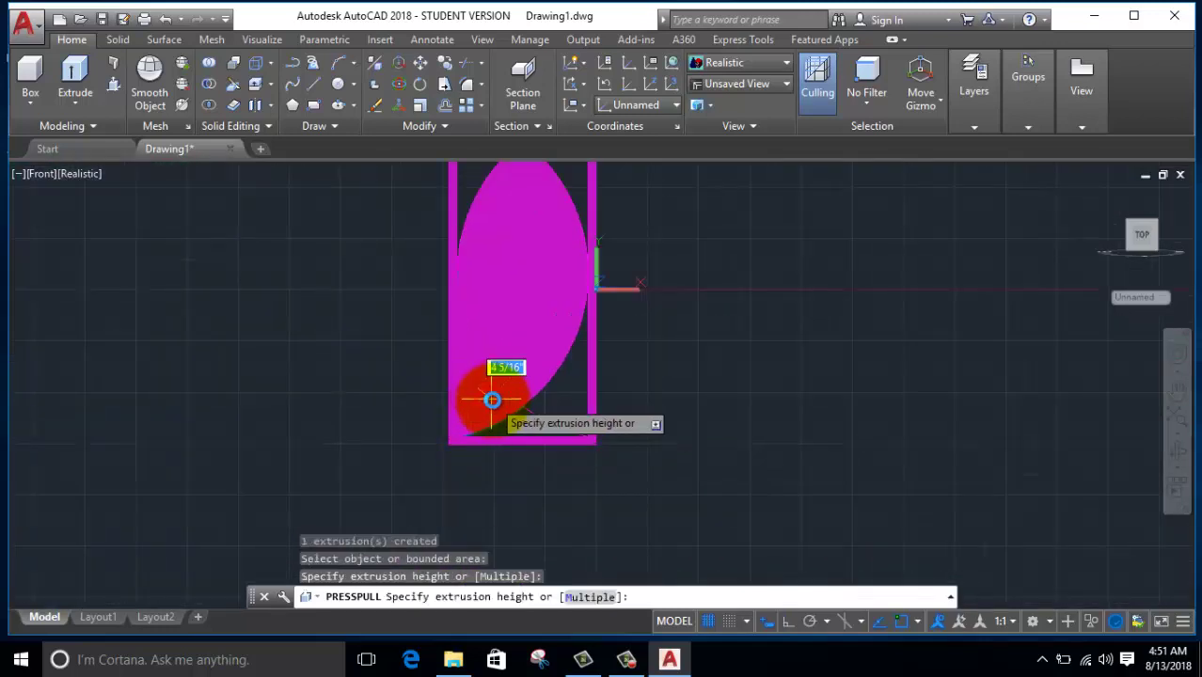
text(5)
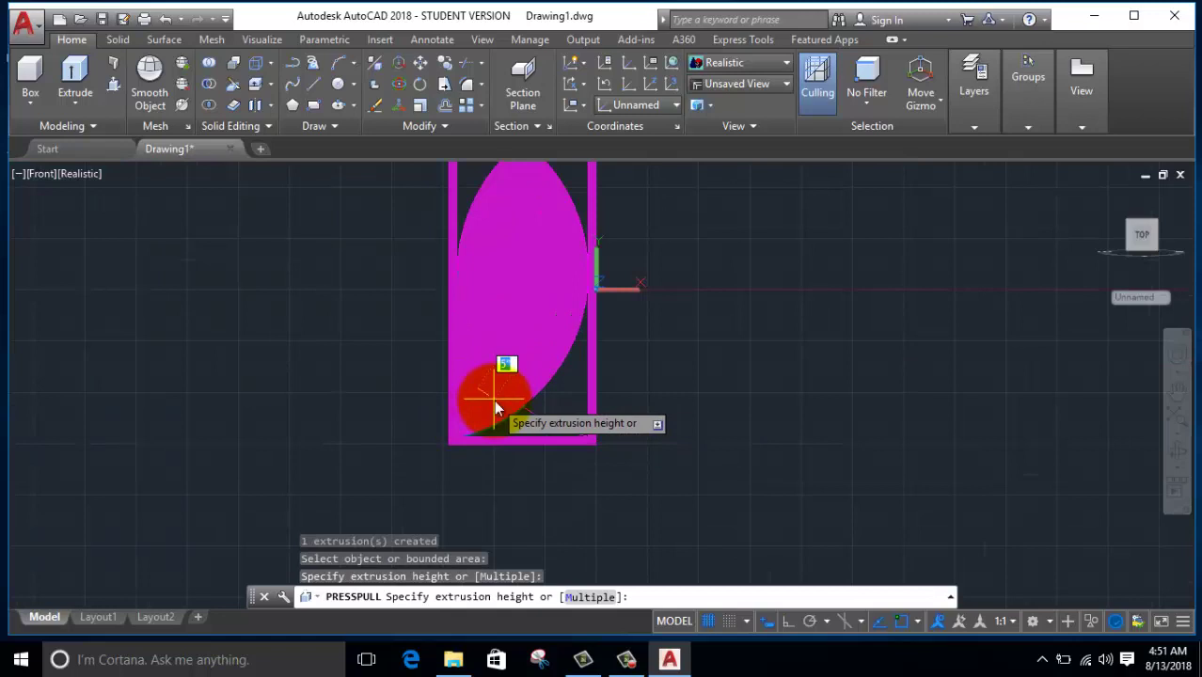
text(2)
key(Return)
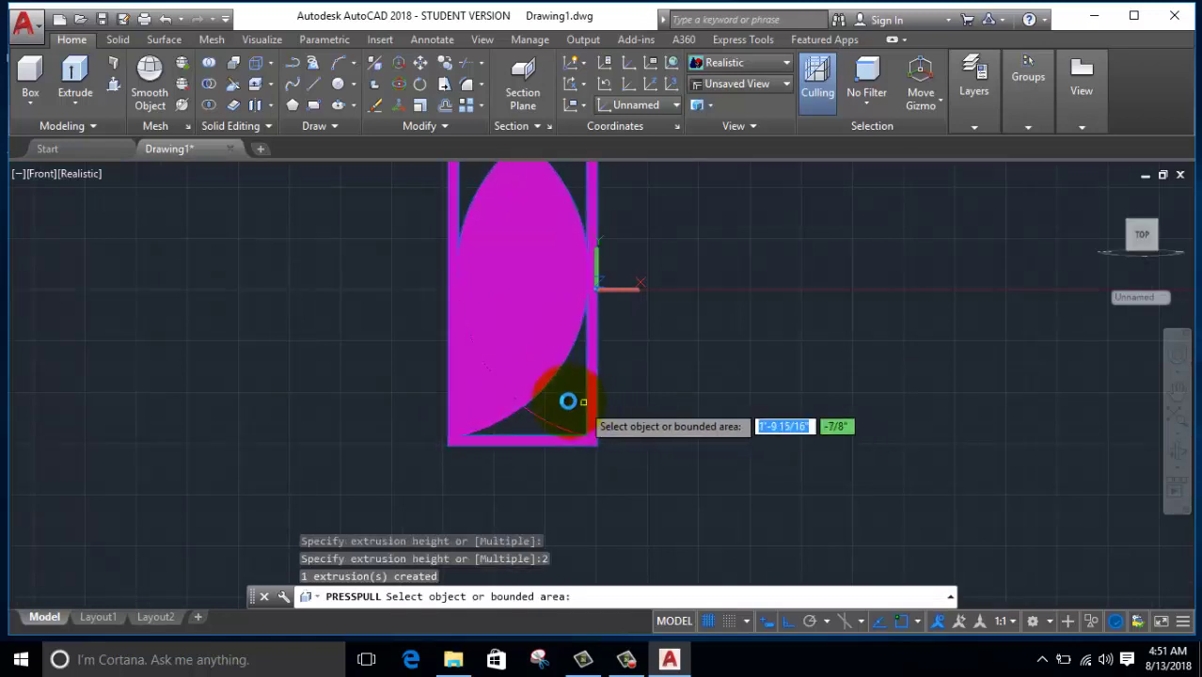
click(574, 384)
text(2)
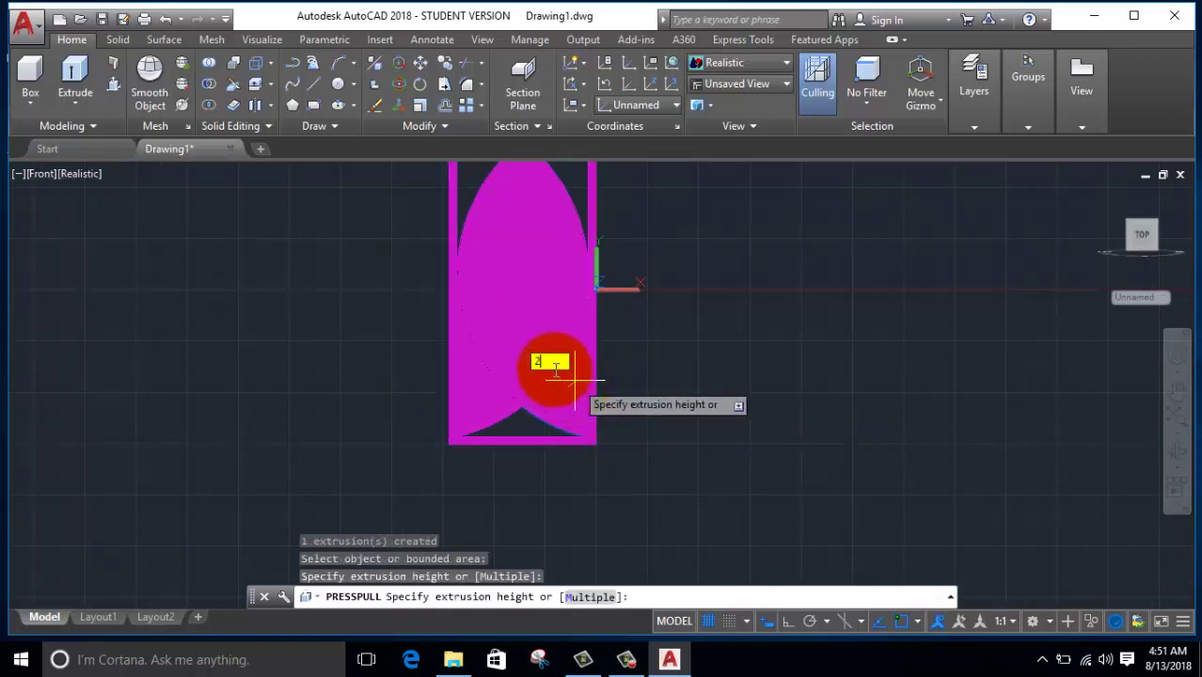
key(Return)
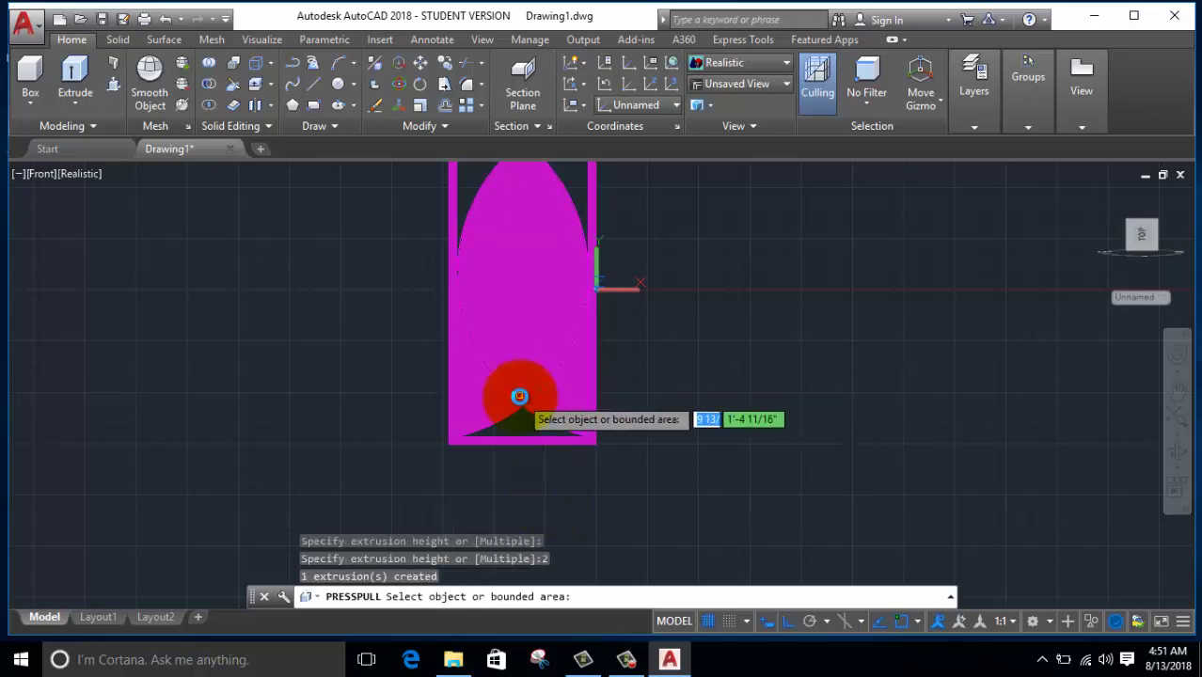
Step: Press-pull the upper-right and upper-left corner areas to 2
middle_drag(515, 397, 528, 534)
click(569, 282)
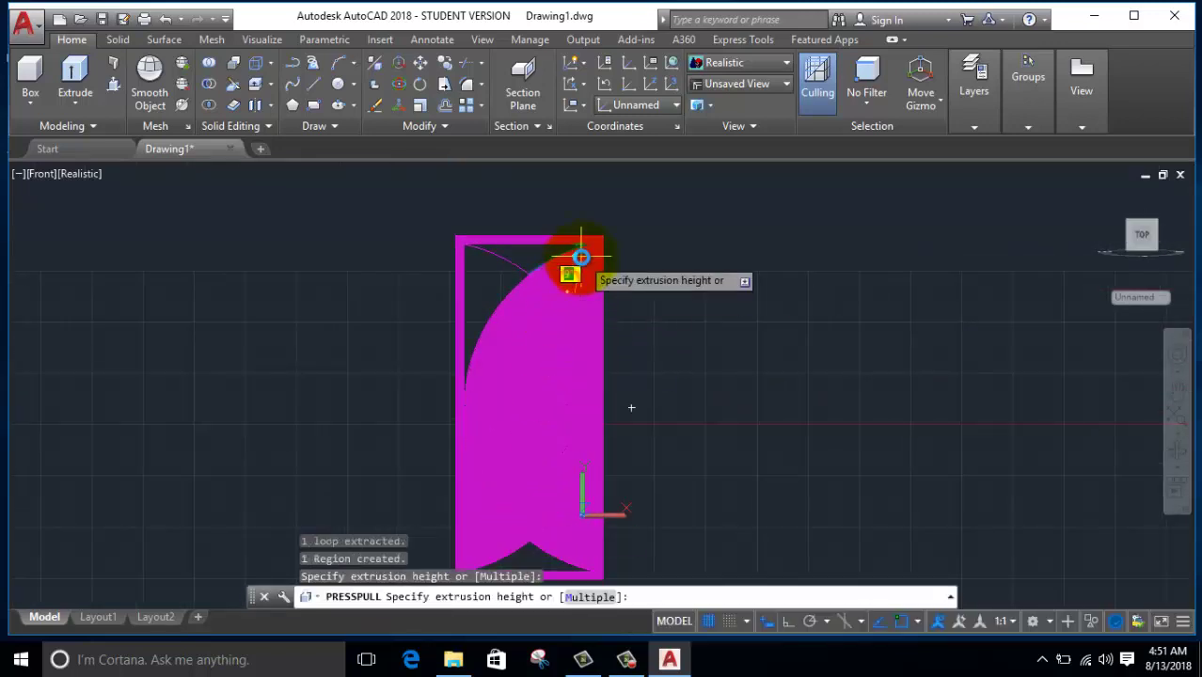
text(2)
key(Return)
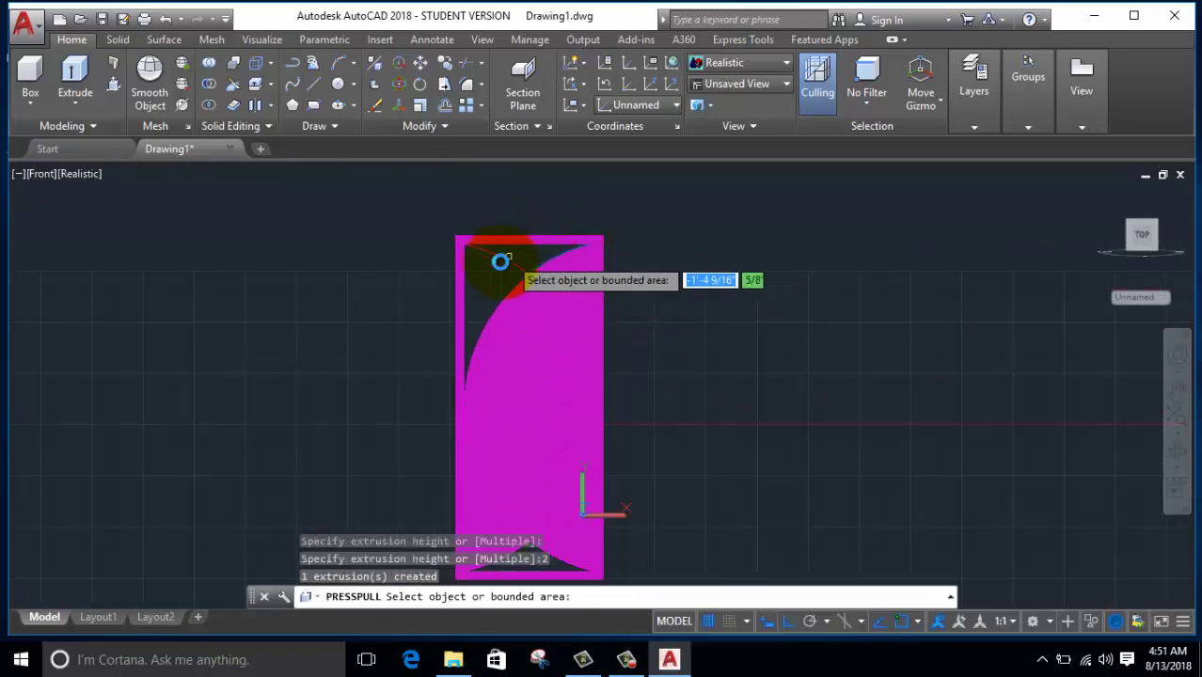
click(497, 271)
text(2)
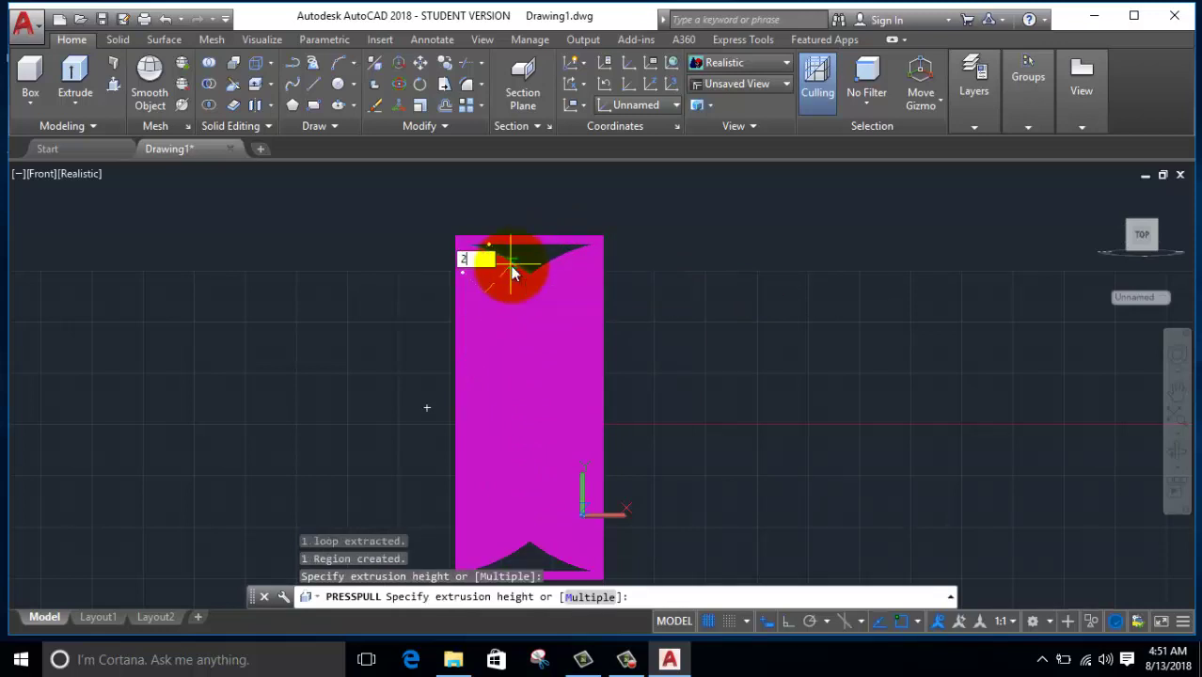
key(Return)
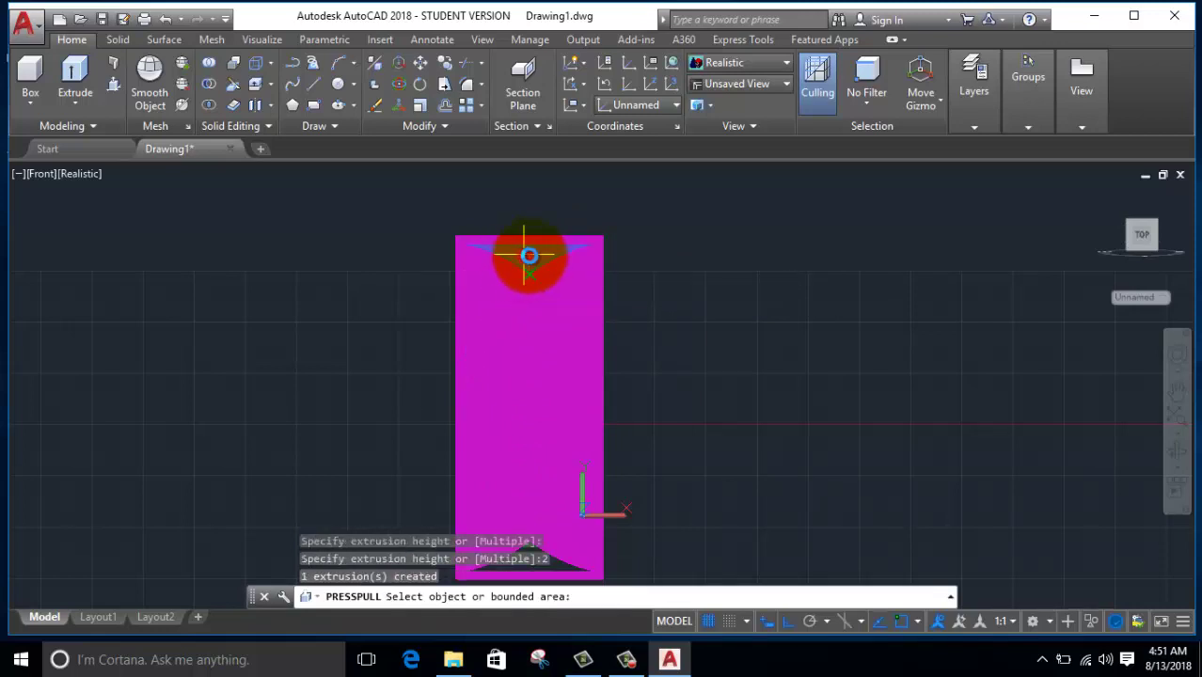
Step: Press-pull the top and bottom areas between the arc tips to 2.5
click(532, 254)
text(.)
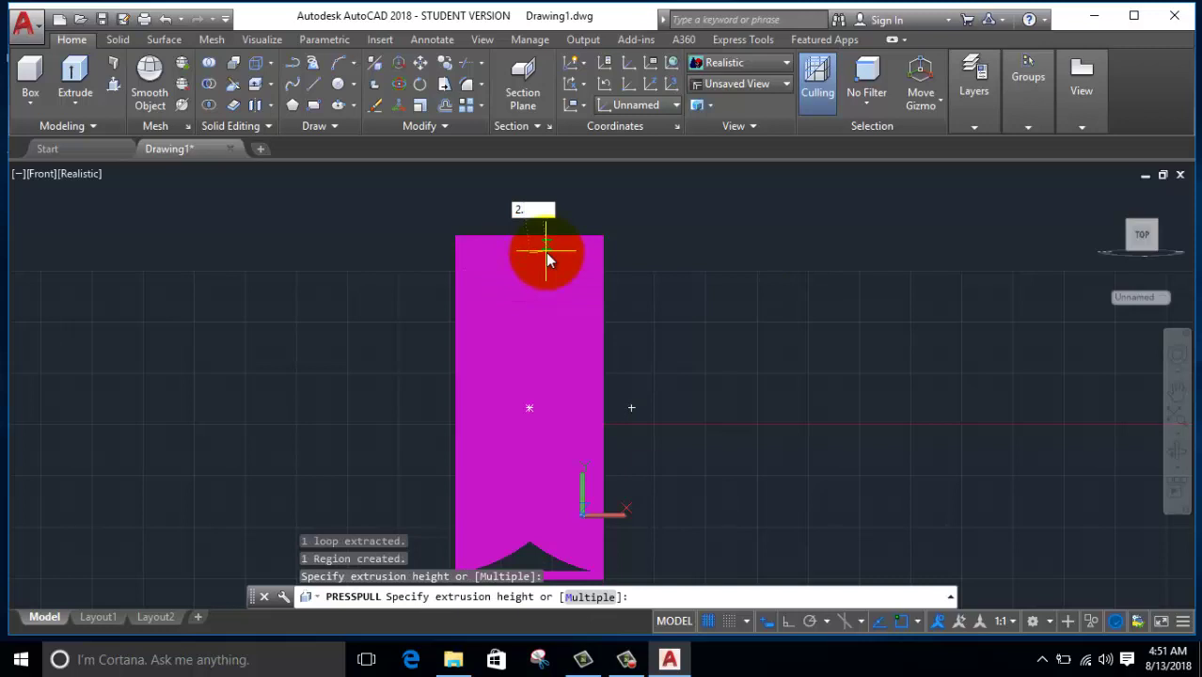
text(5)
key(Return)
scroll(544, 386, down, 3)
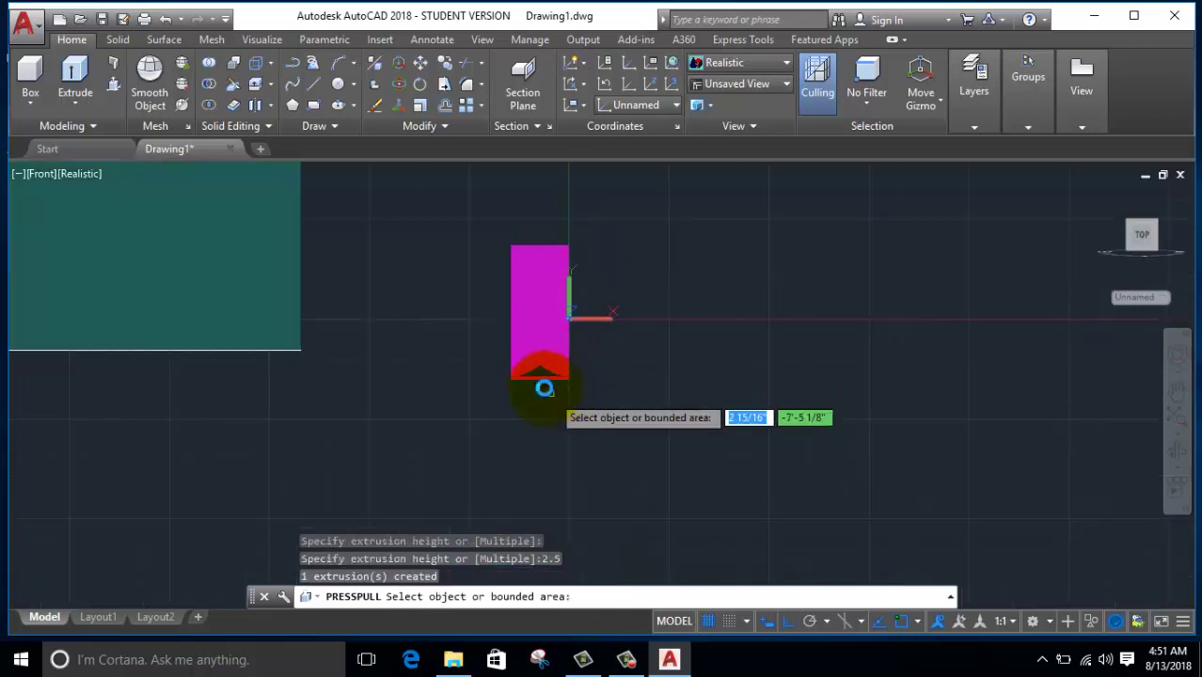
scroll(545, 387, up, 4)
click(547, 380)
text(2)
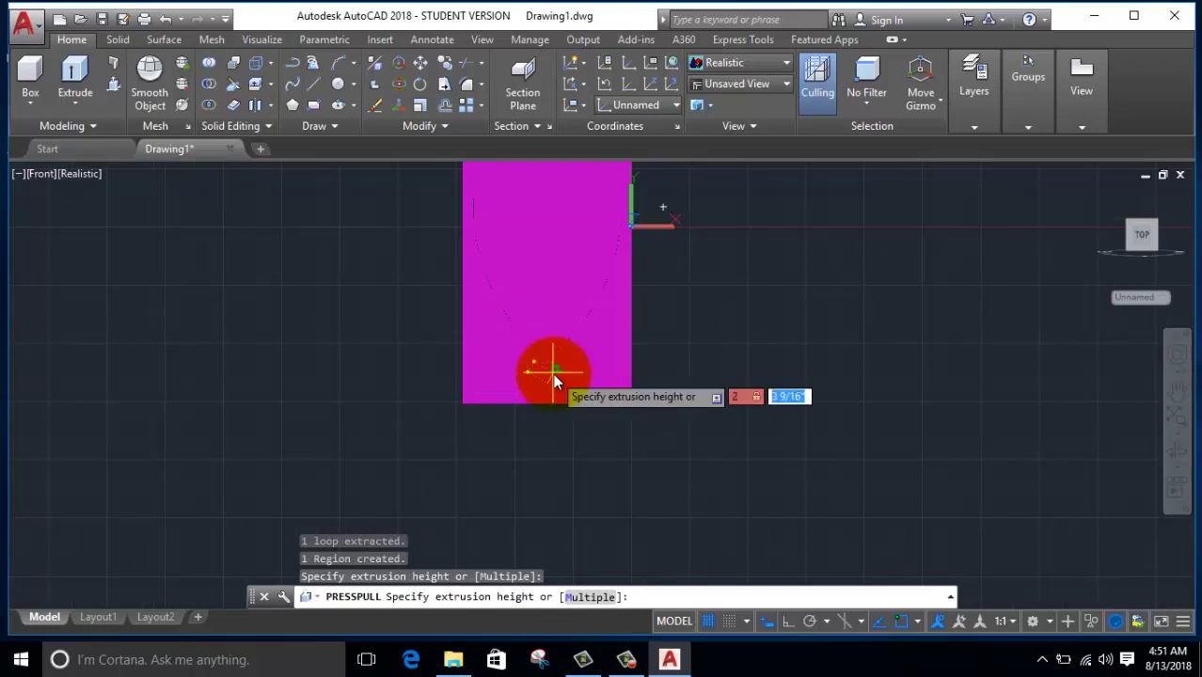
key(Escape)
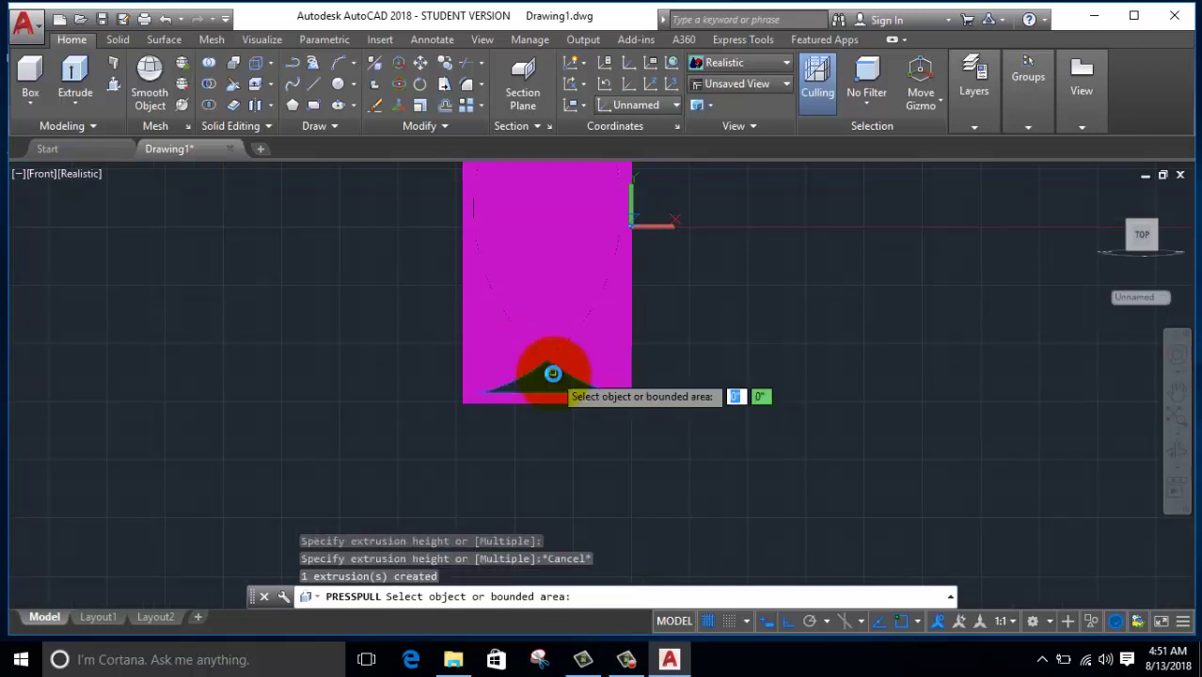
click(553, 373)
text(2)
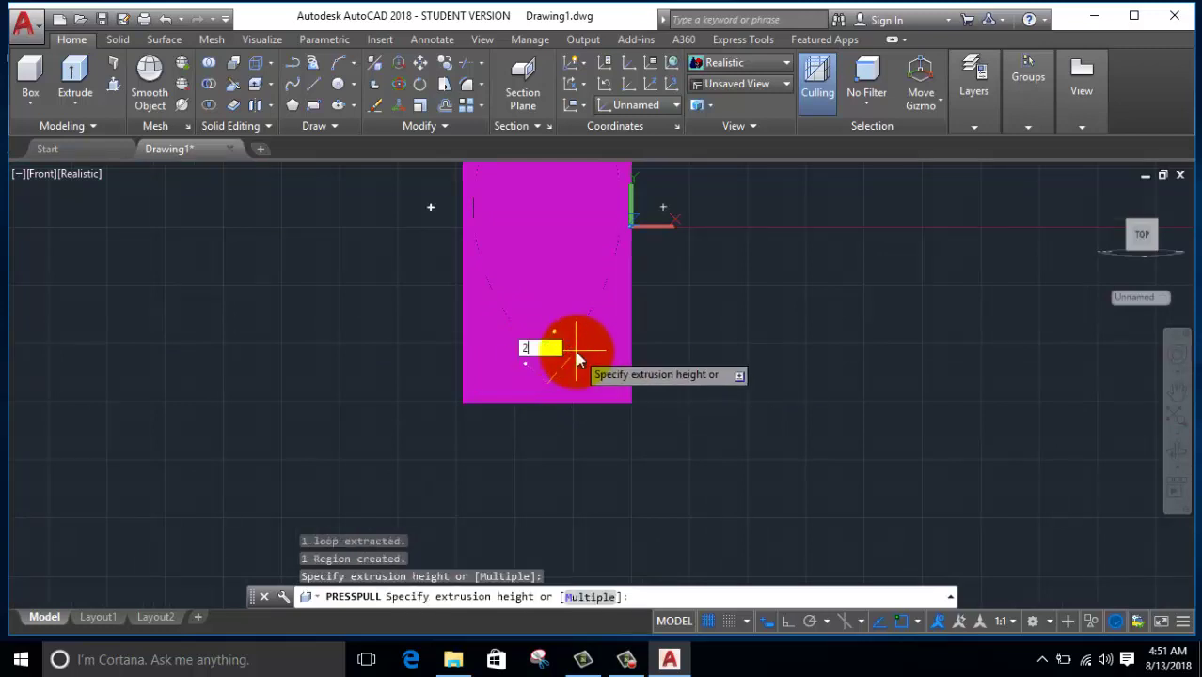
text(.5)
key(Return)
middle_drag(230, 326, 249, 421)
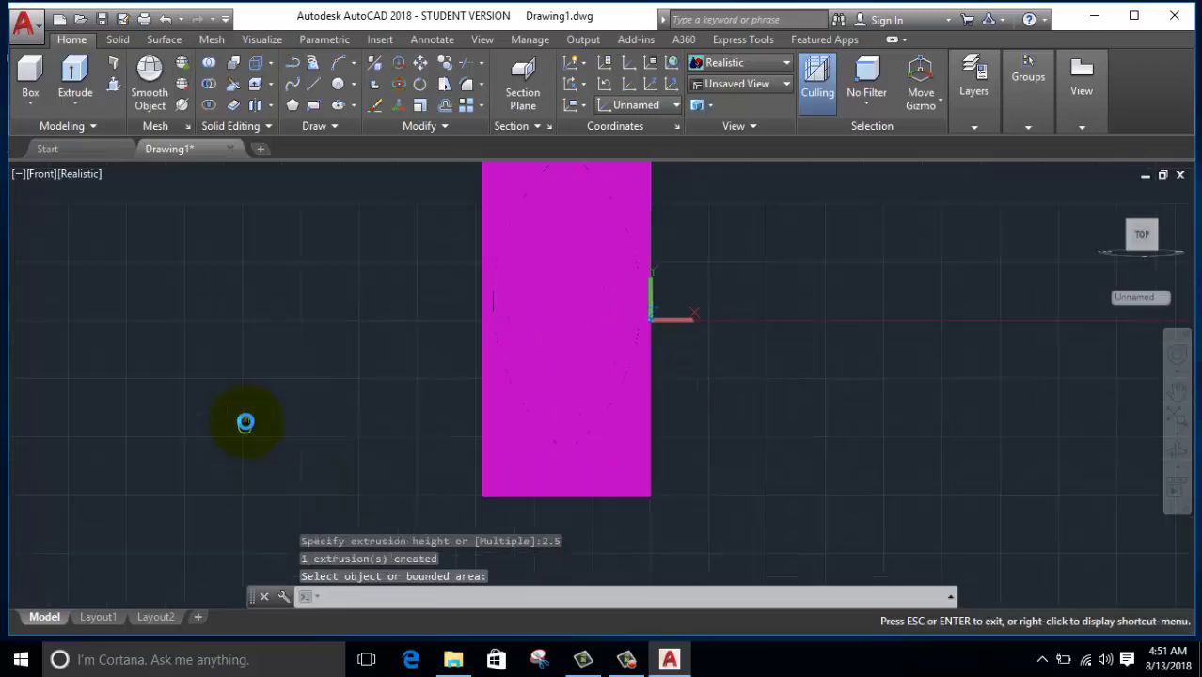
key(Return)
Step: Switch to the Southwest isometric view and center the door panel
click(40, 177)
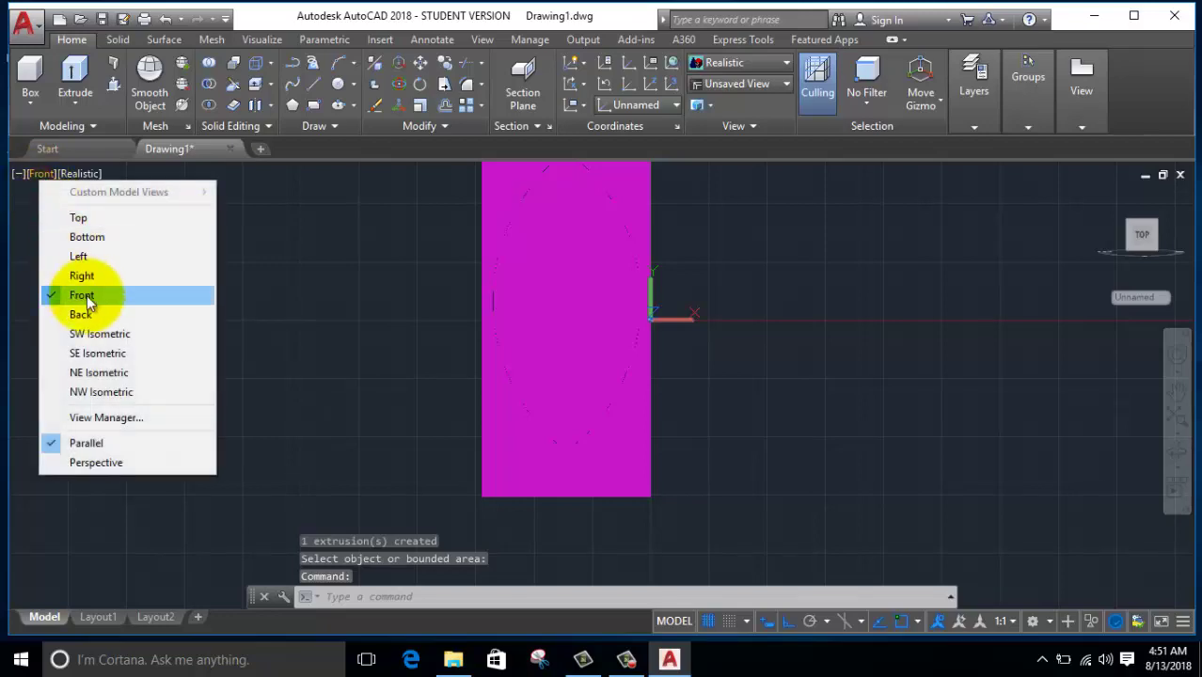
click(97, 336)
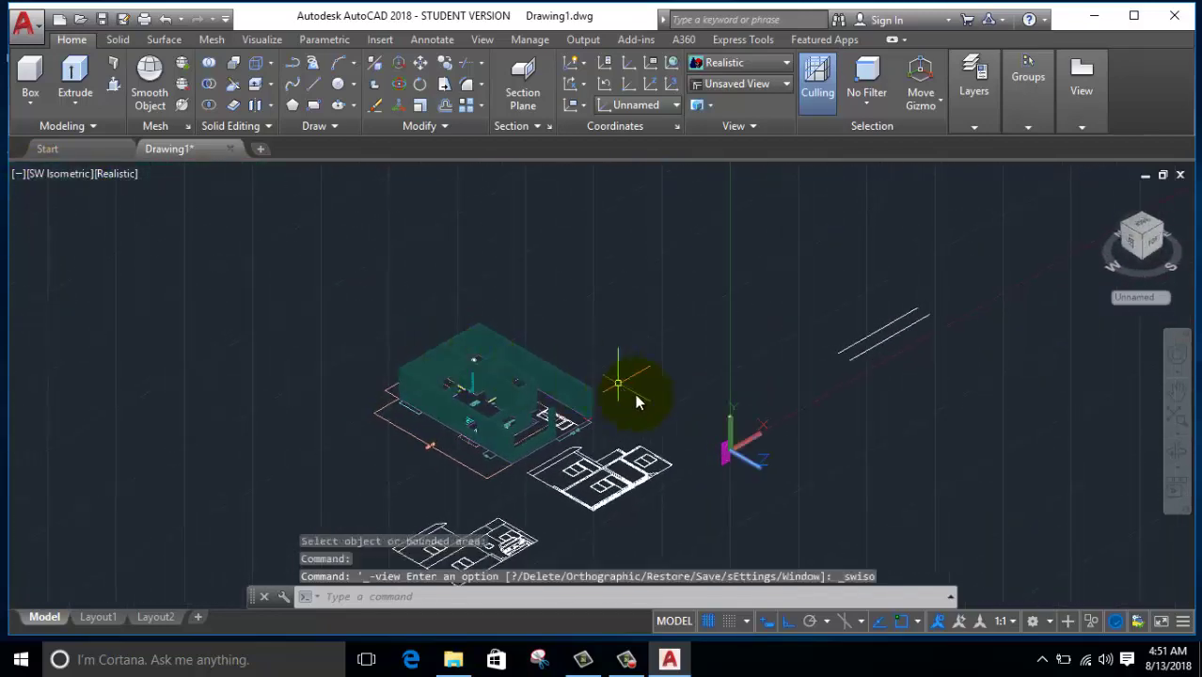
scroll(681, 430, up, 5)
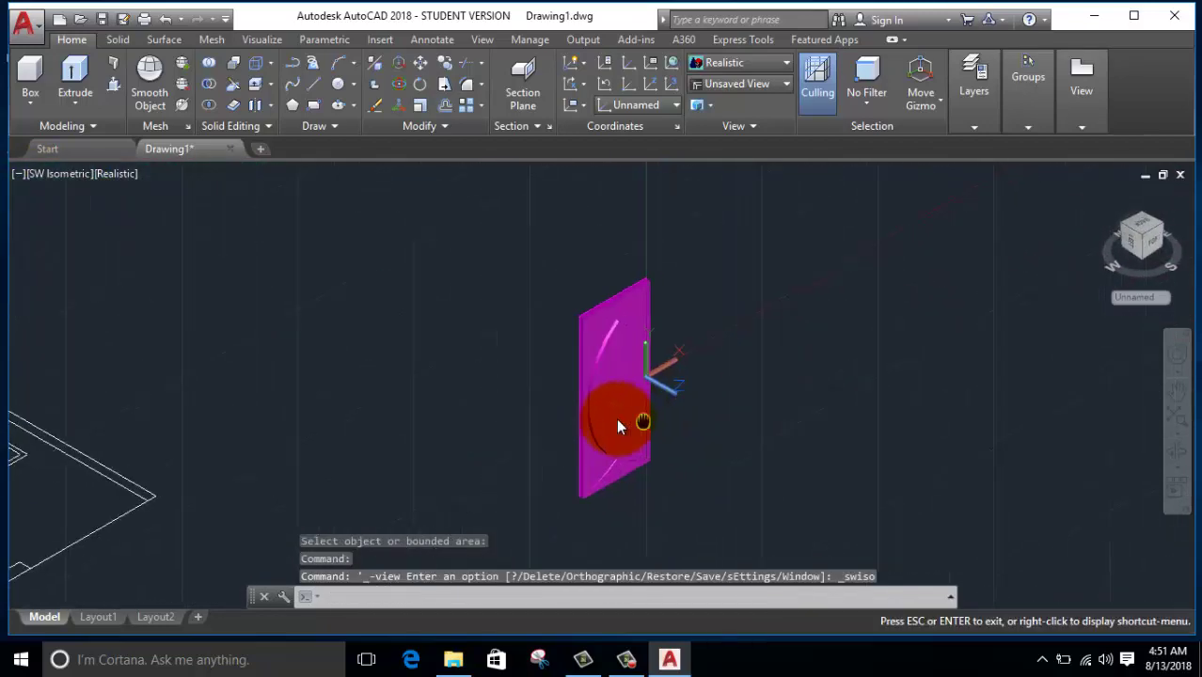
middle_drag(616, 418, 526, 347)
scroll(631, 349, up, 2)
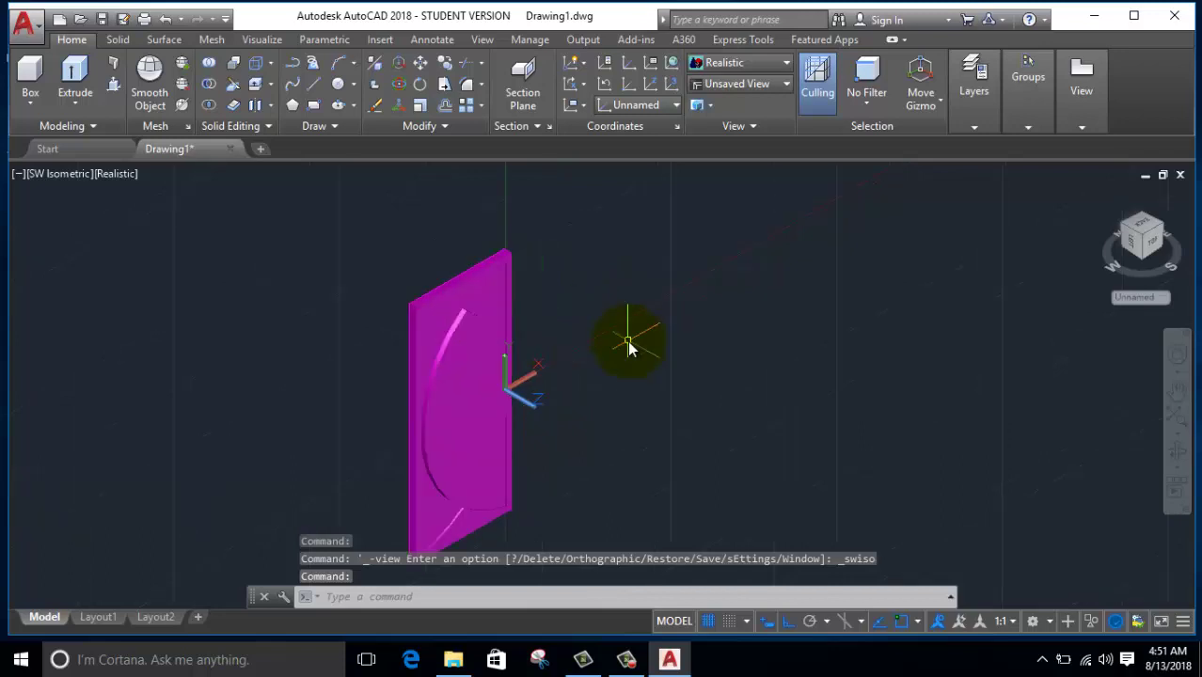
middle_drag(630, 349, 626, 306)
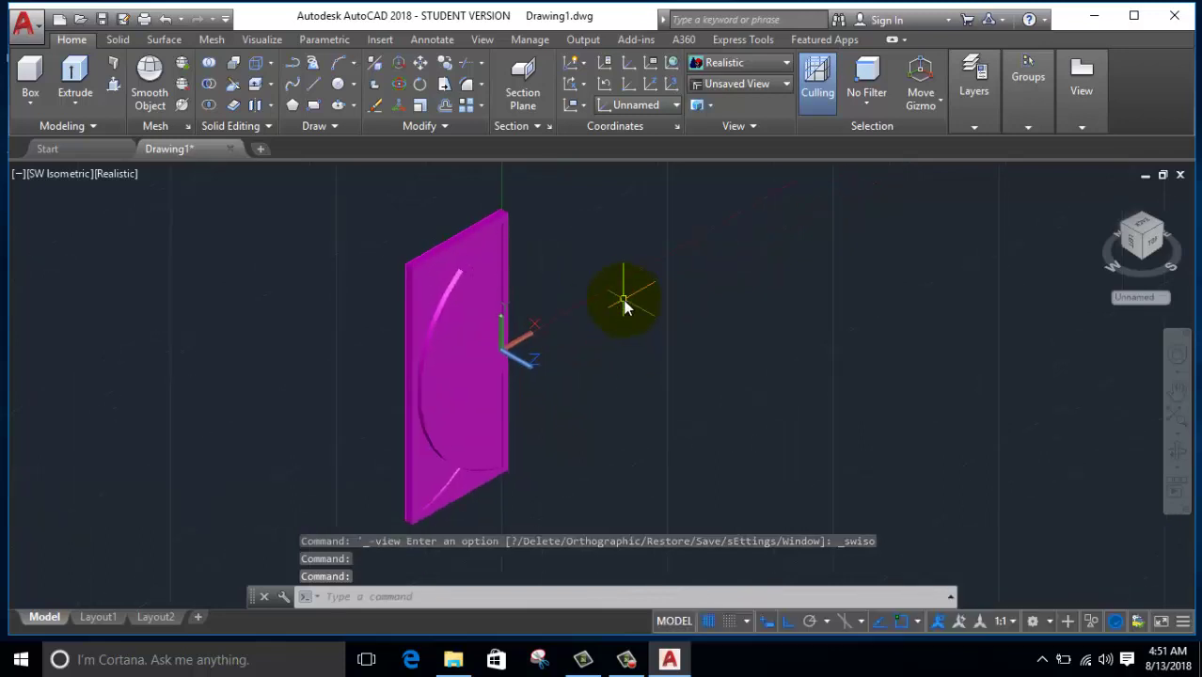
Step: Apply a brown Wood material from the Autodesk Library to the oval inset
text(mat)
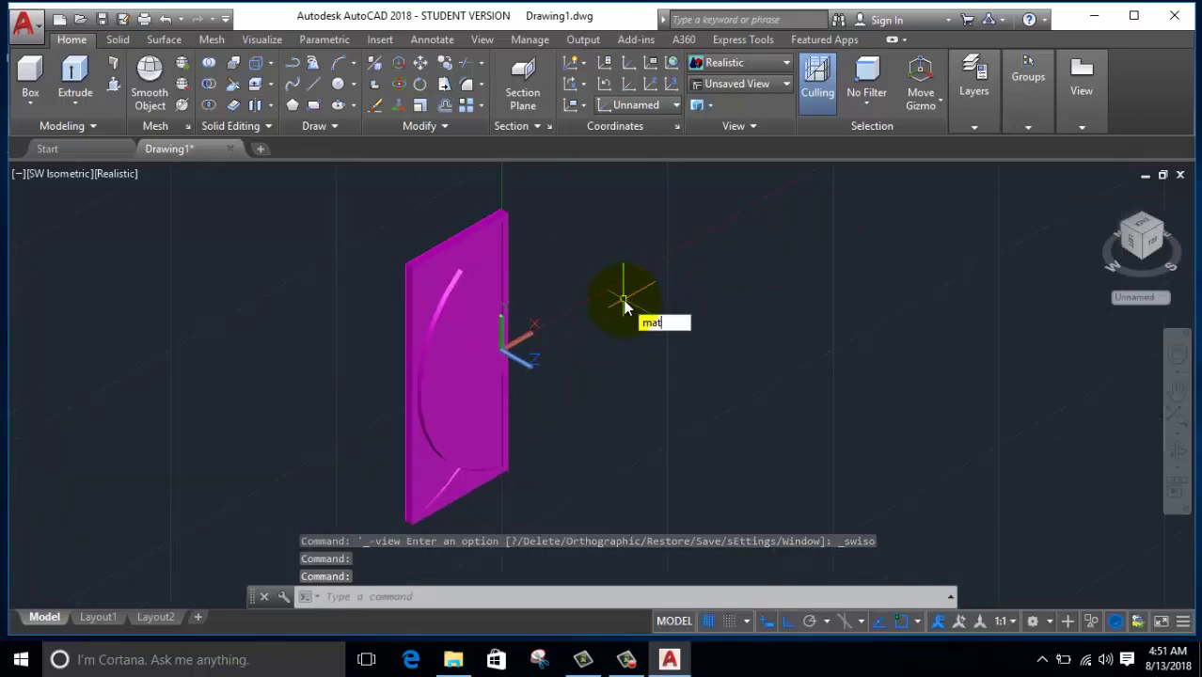
key(Return)
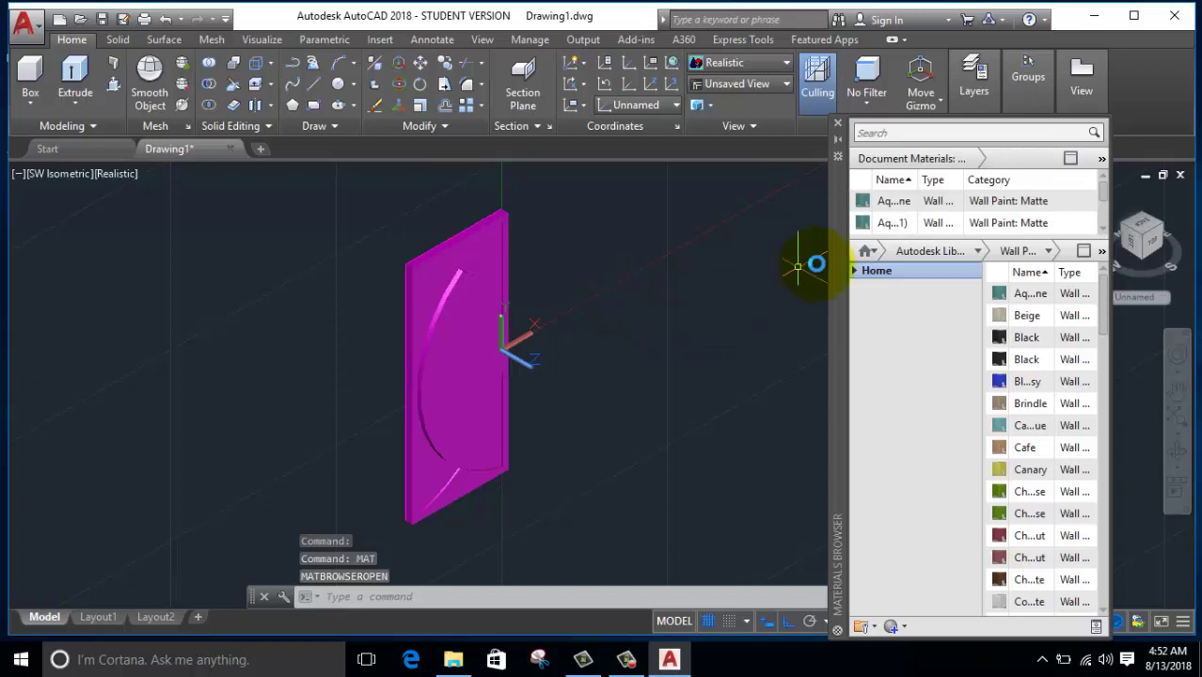
click(977, 250)
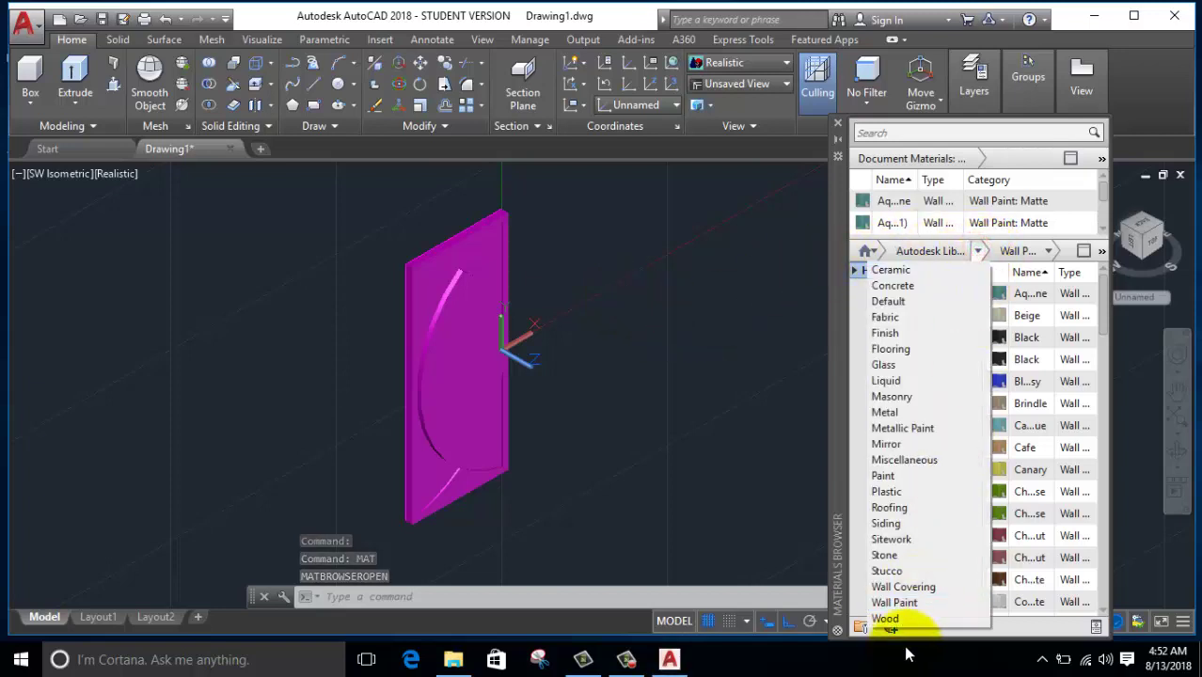
click(889, 610)
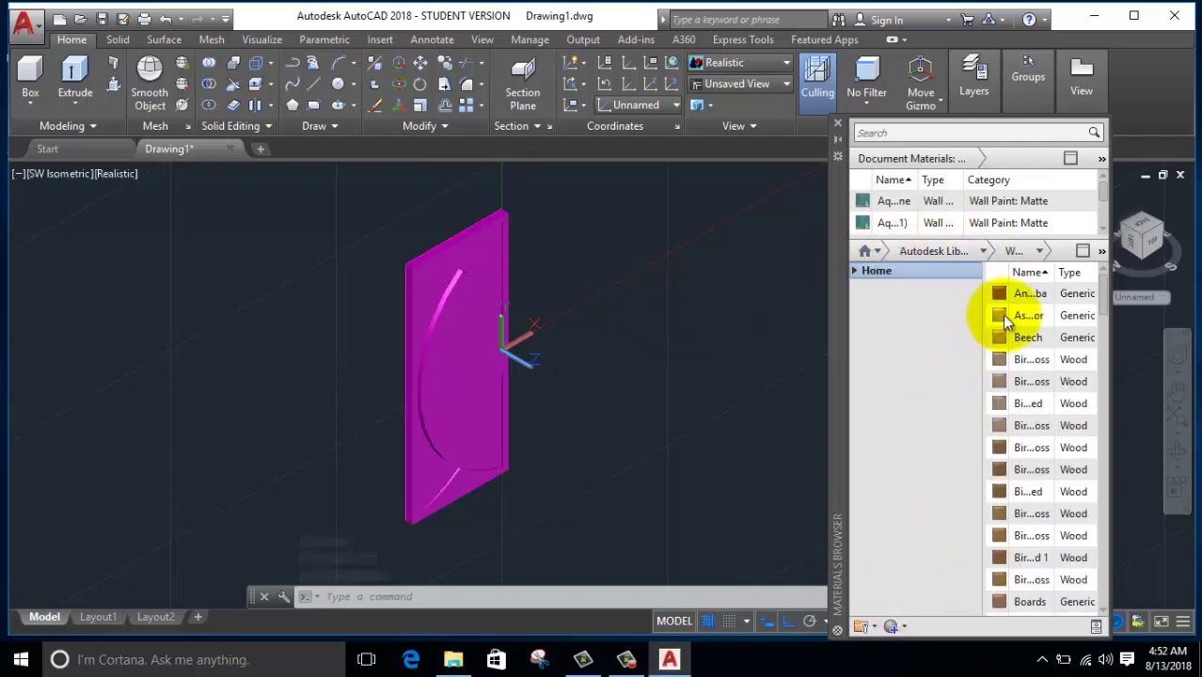
drag(1005, 293, 453, 345)
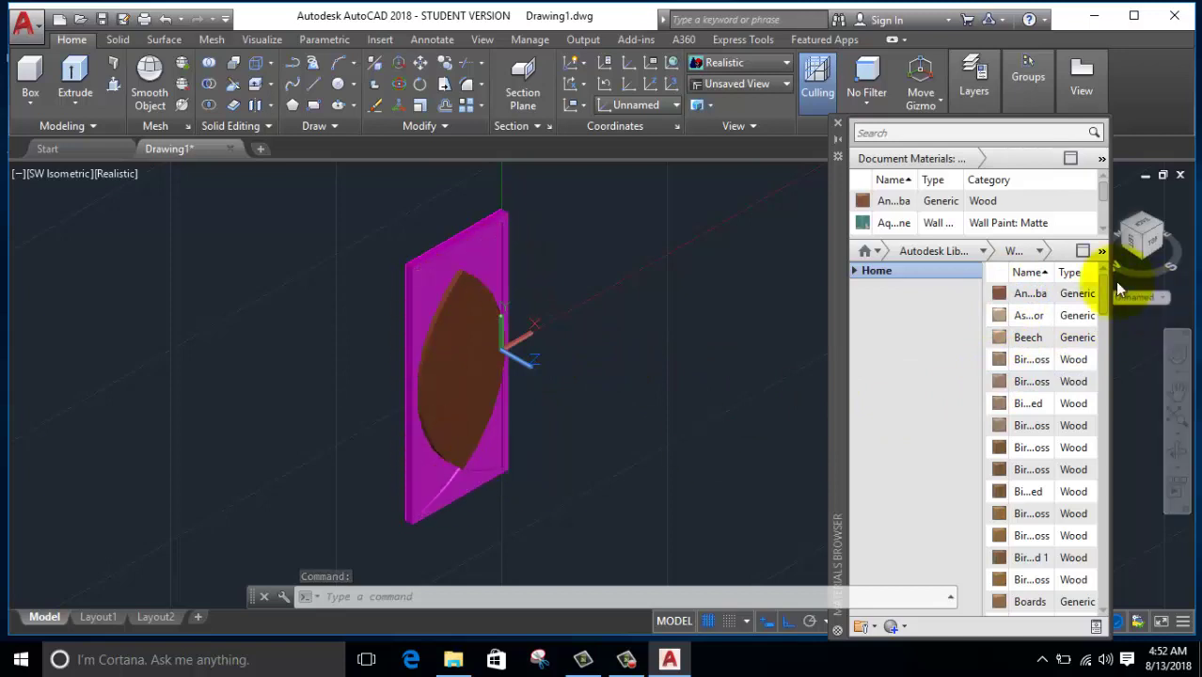
Step: Drag the grey marble Stone material onto the top, left and remaining recessed faces around the oval
click(983, 250)
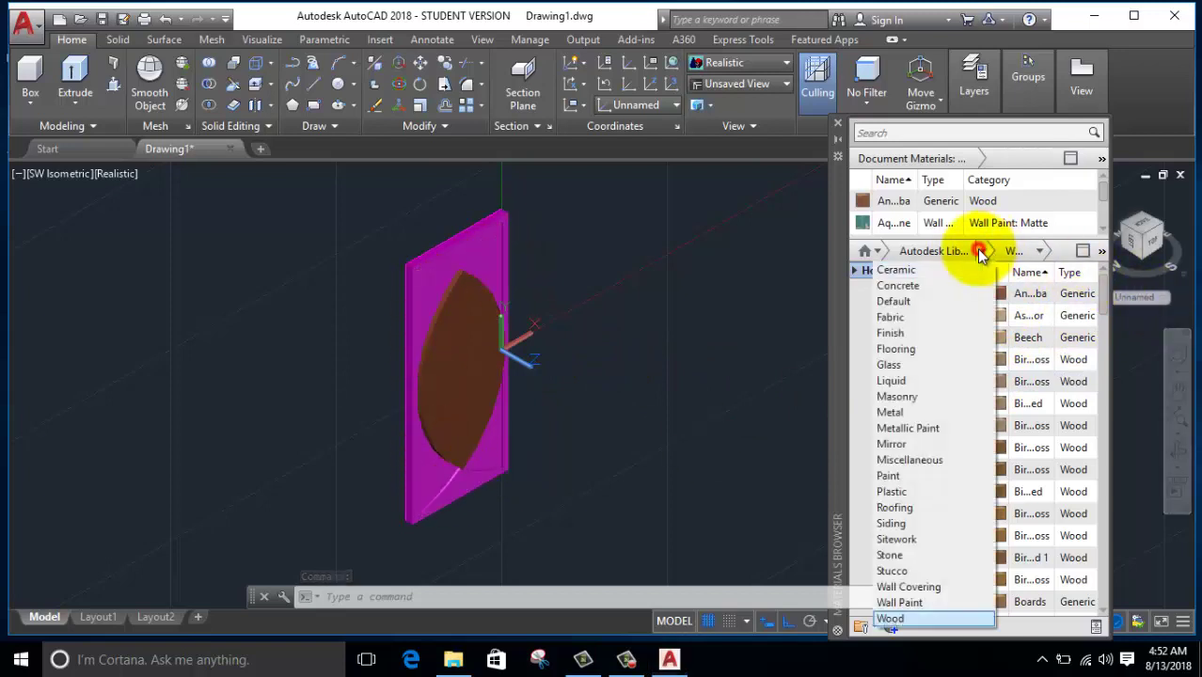
click(894, 555)
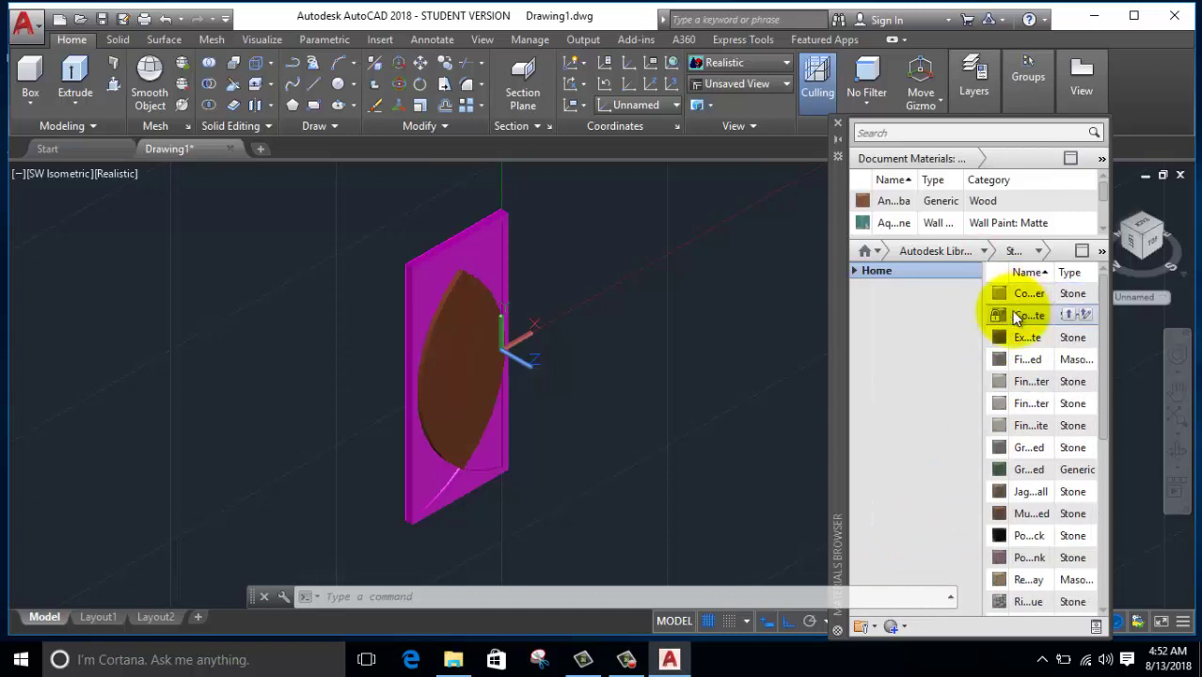
drag(983, 322, 621, 307)
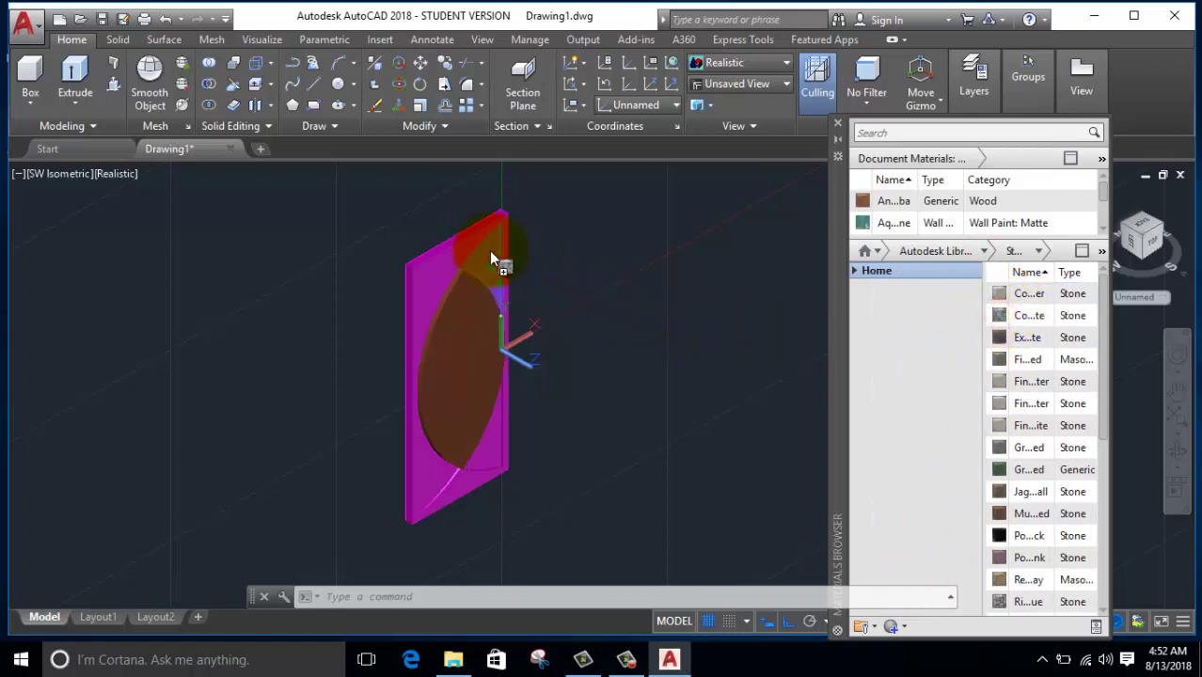
drag(494, 256, 490, 252)
drag(997, 315, 438, 303)
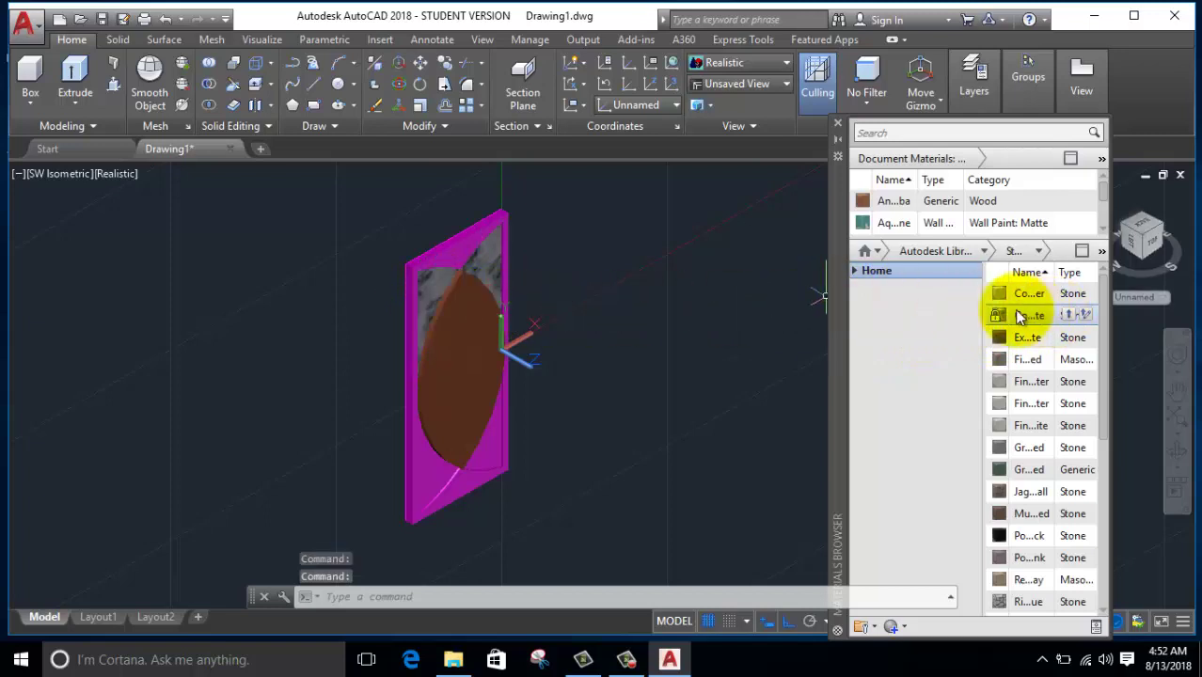
drag(1025, 315, 498, 464)
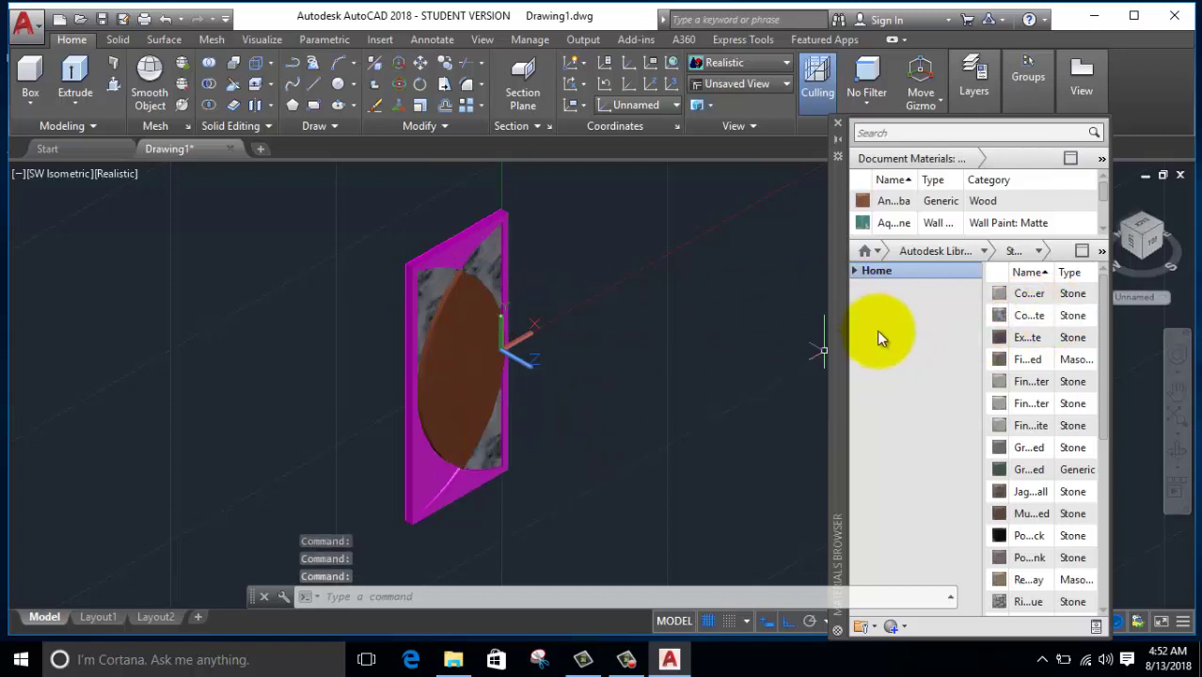
mouse_move(1000, 316)
mouse_down()
mouse_move(415, 476)
mouse_move(424, 460)
mouse_up()
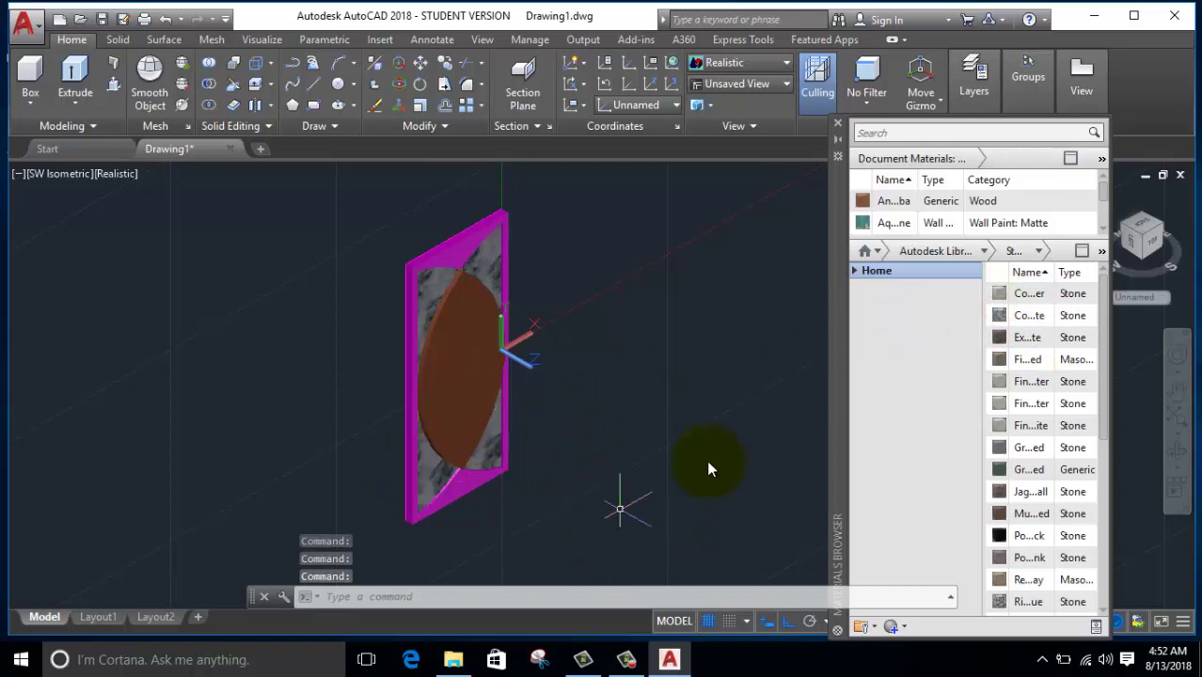
drag(1007, 320, 1014, 240)
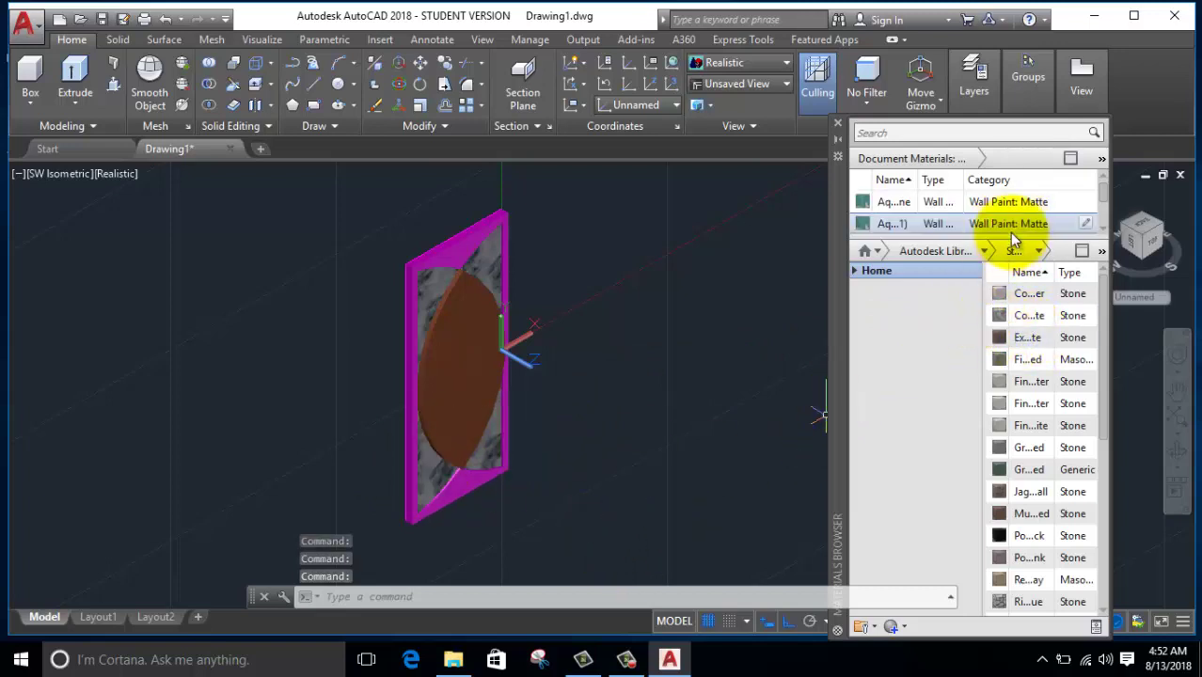
Step: Show the Glass materials and drop one on the top corner, undoing the misplaced drop
click(985, 251)
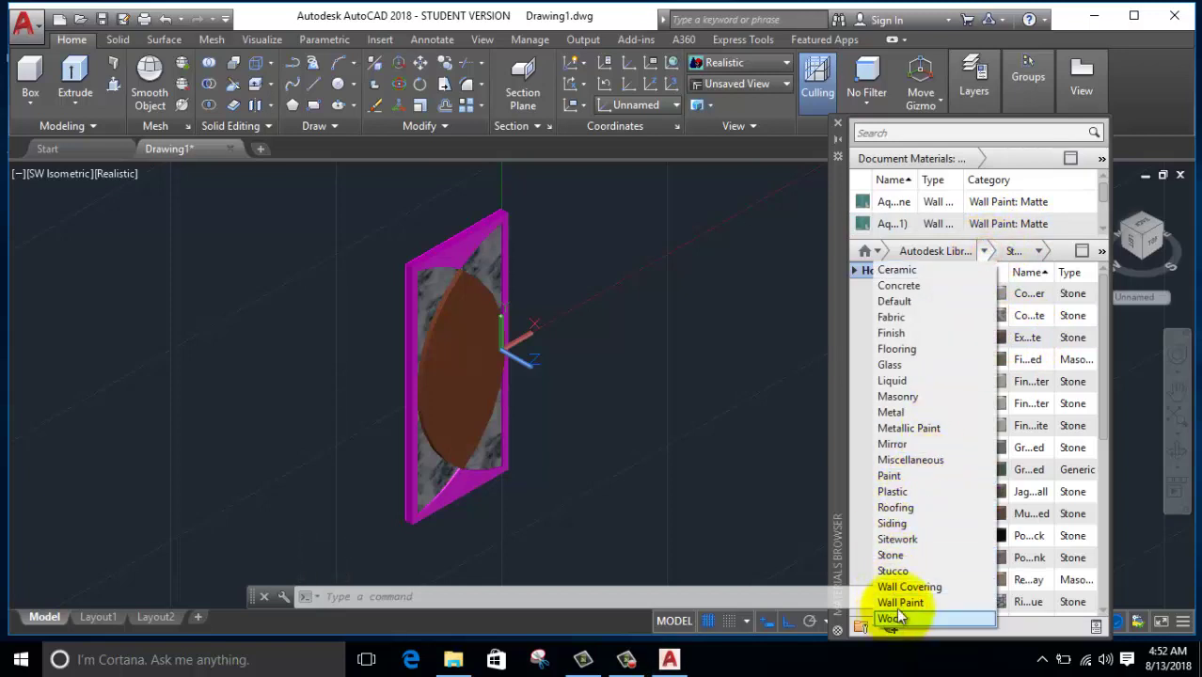
click(905, 367)
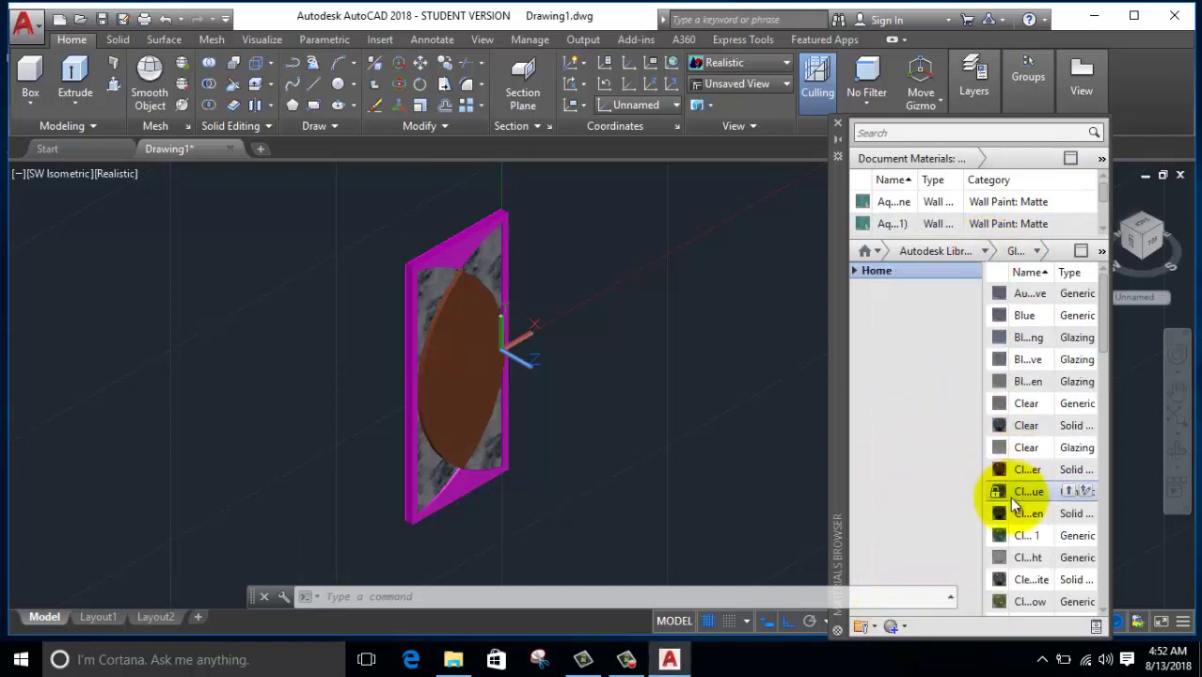
drag(1002, 513, 452, 252)
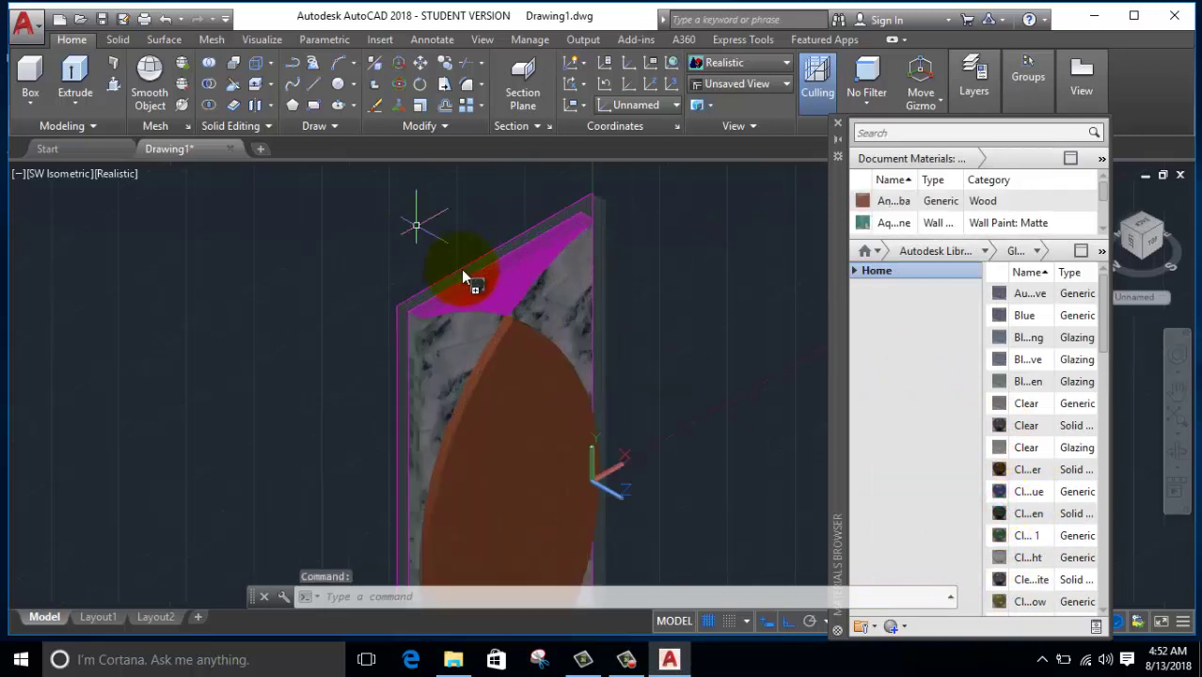
key(ctrl+z)
drag(484, 282, 506, 293)
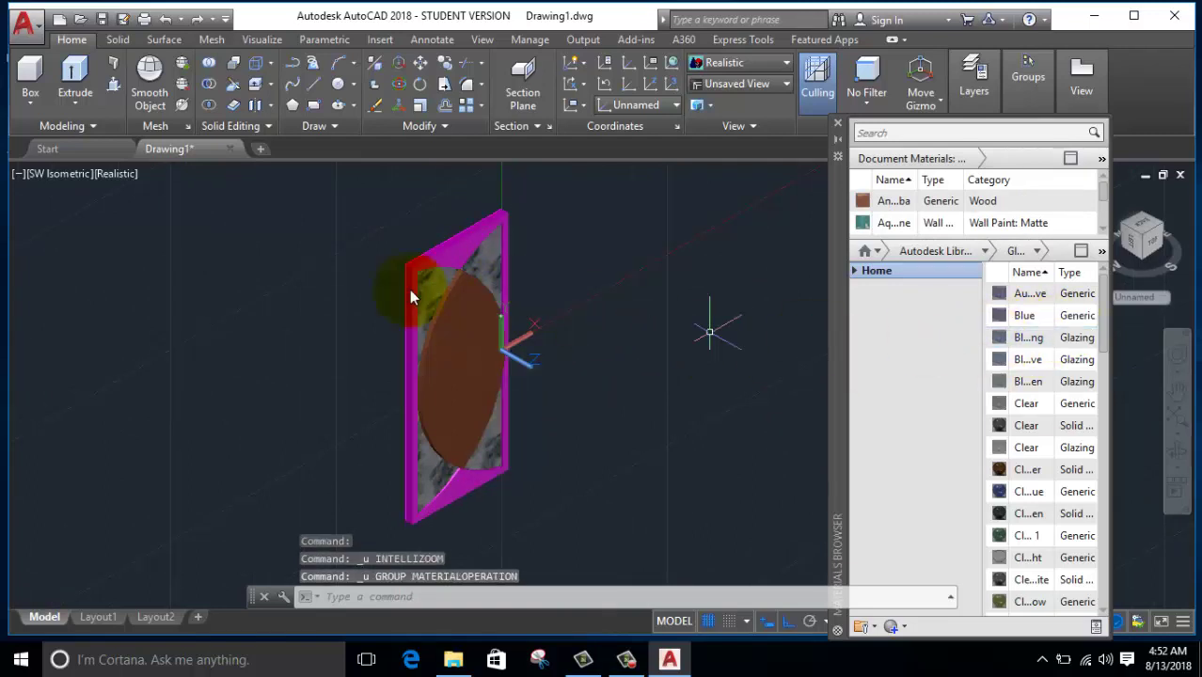
Step: Apply blue glass to the top corner piece, then orbit and drop glazing toward the bottom corner
scroll(409, 230, up, 2)
scroll(408, 230, up, 3)
scroll(423, 226, up, 3)
scroll(388, 212, down, 2)
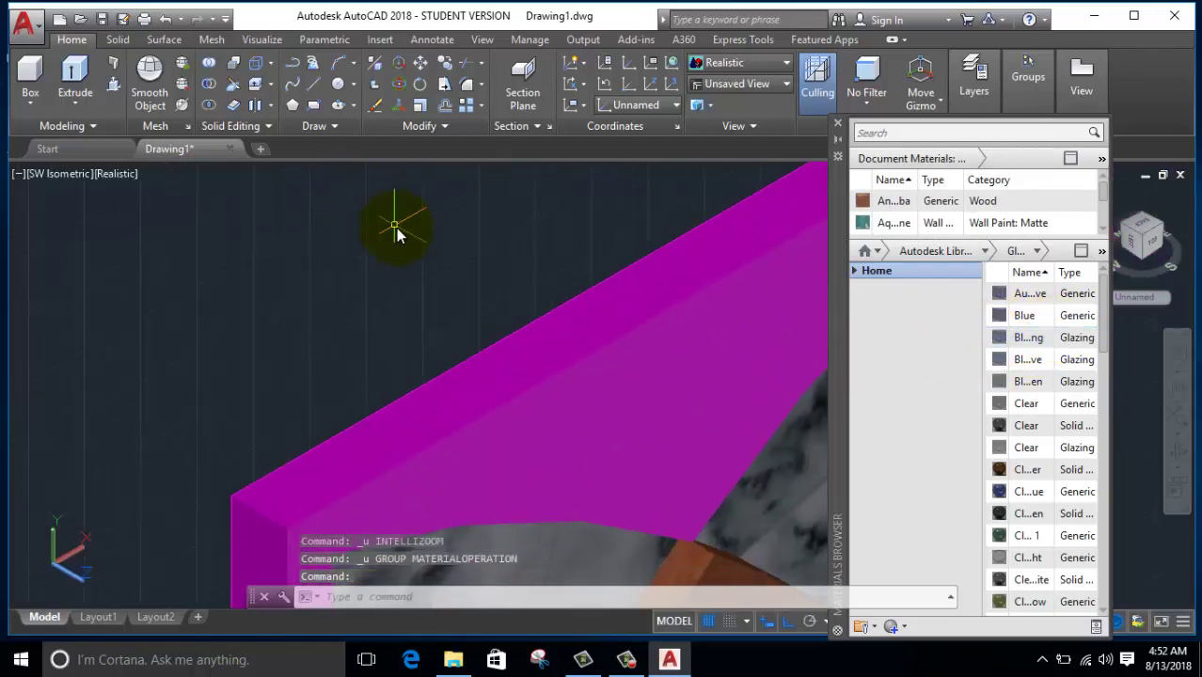
scroll(400, 225, down, 2)
scroll(410, 247, down, 2)
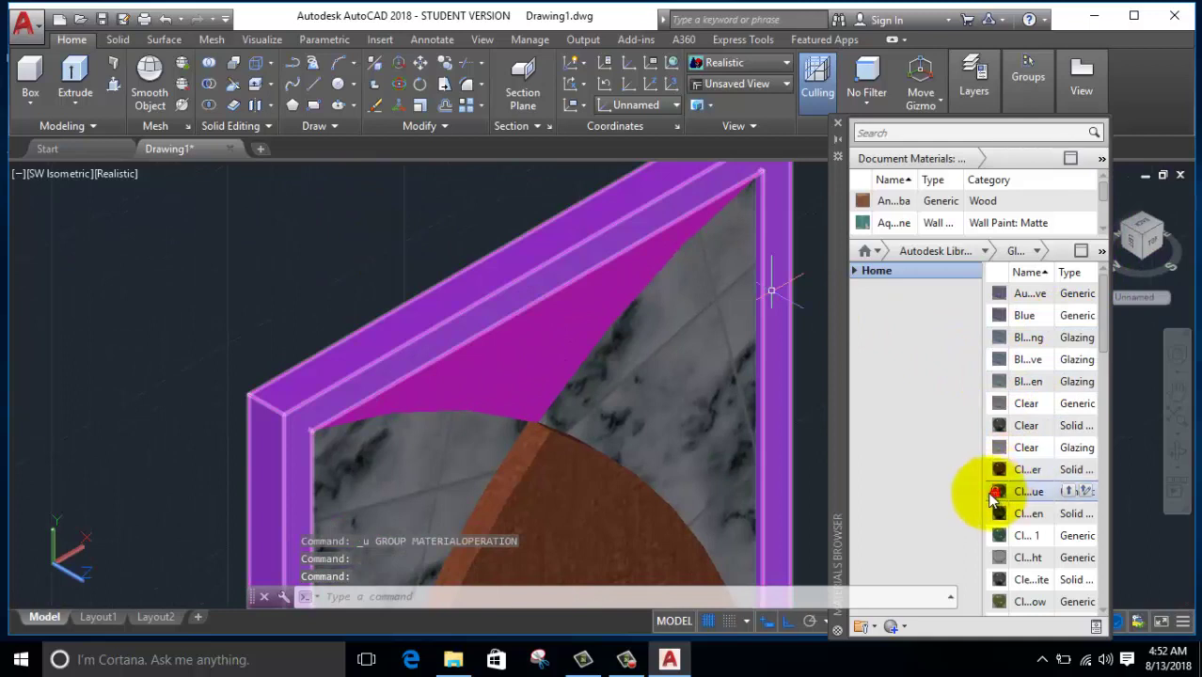
drag(999, 492, 532, 333)
mouse_move(661, 320)
shift+middle_down()
mouse_move(692, 381)
mouse_move(537, 242)
mouse_move(529, 408)
mouse_move(523, 383)
mouse_move(672, 404)
shift+middle_up()
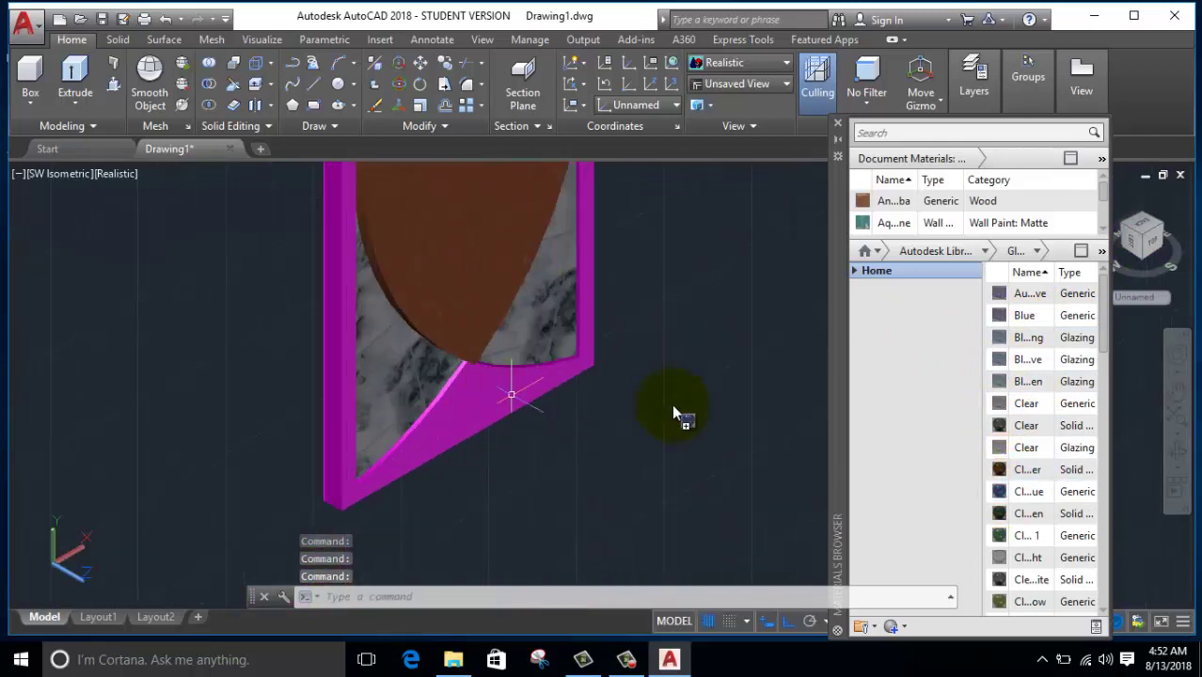
mouse_move(999, 339)
mouse_down()
mouse_move(532, 376)
mouse_move(480, 404)
mouse_up()
Step: Finish the blue glazing on the bottom corner and paint the outer frame Black
mouse_move(724, 399)
shift+middle_down()
mouse_move(746, 457)
mouse_move(757, 390)
mouse_move(653, 403)
shift+middle_up()
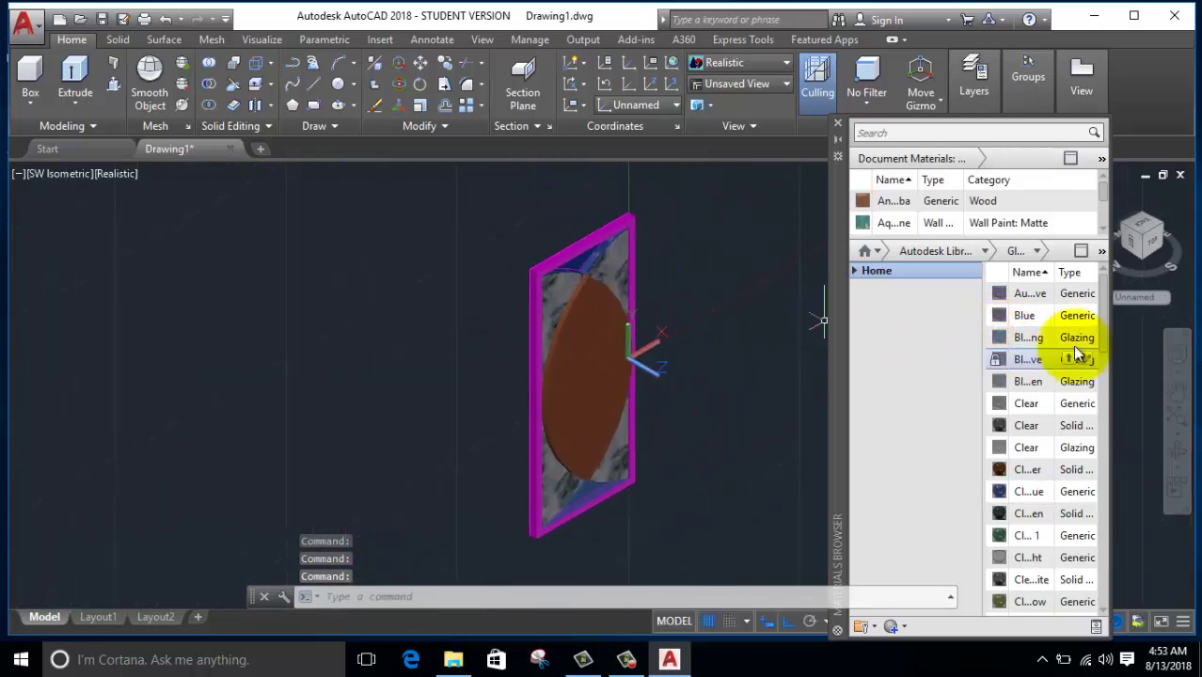
click(985, 251)
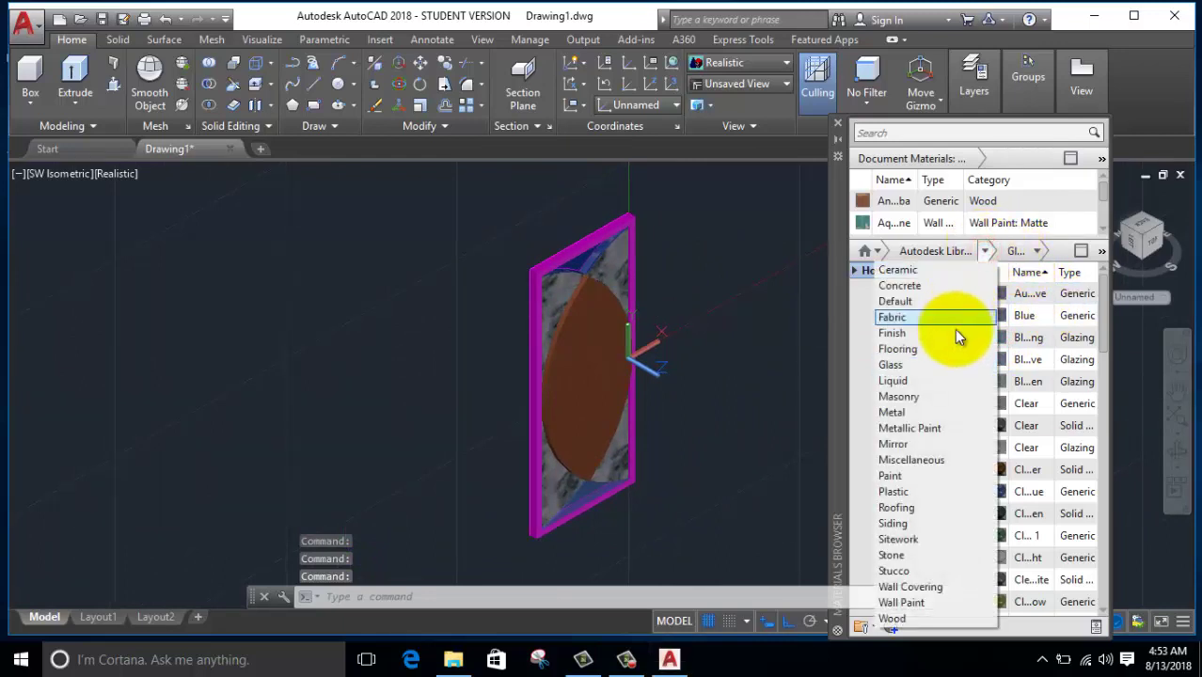
click(898, 477)
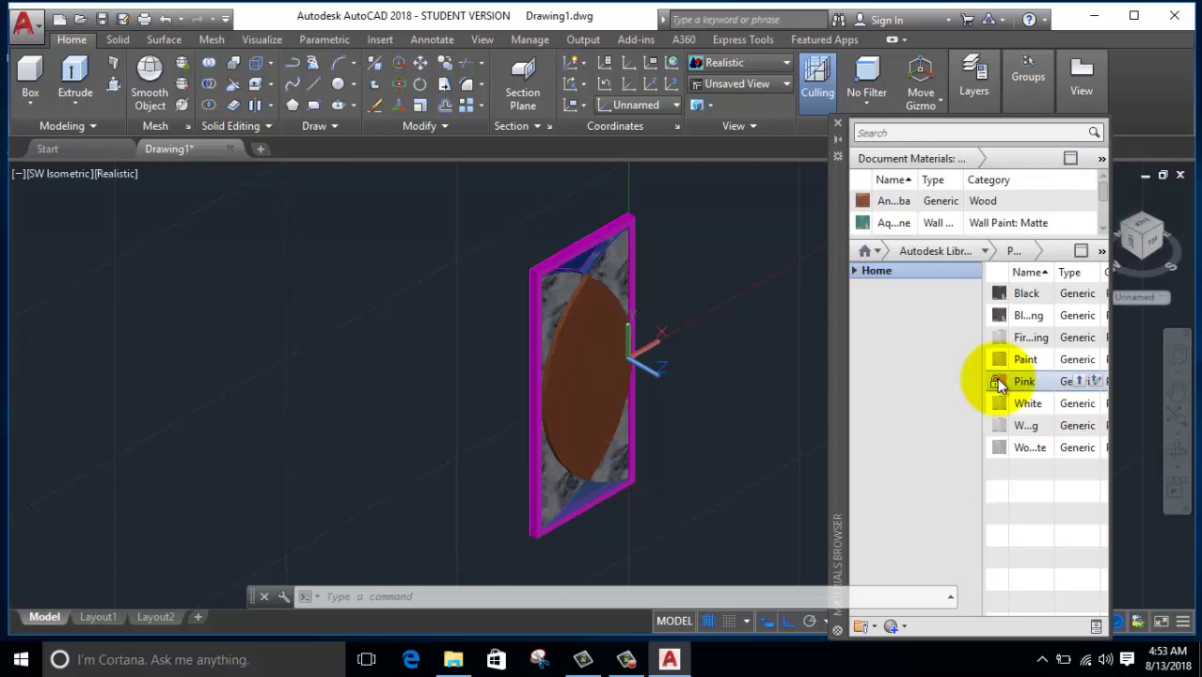
drag(1000, 295, 709, 262)
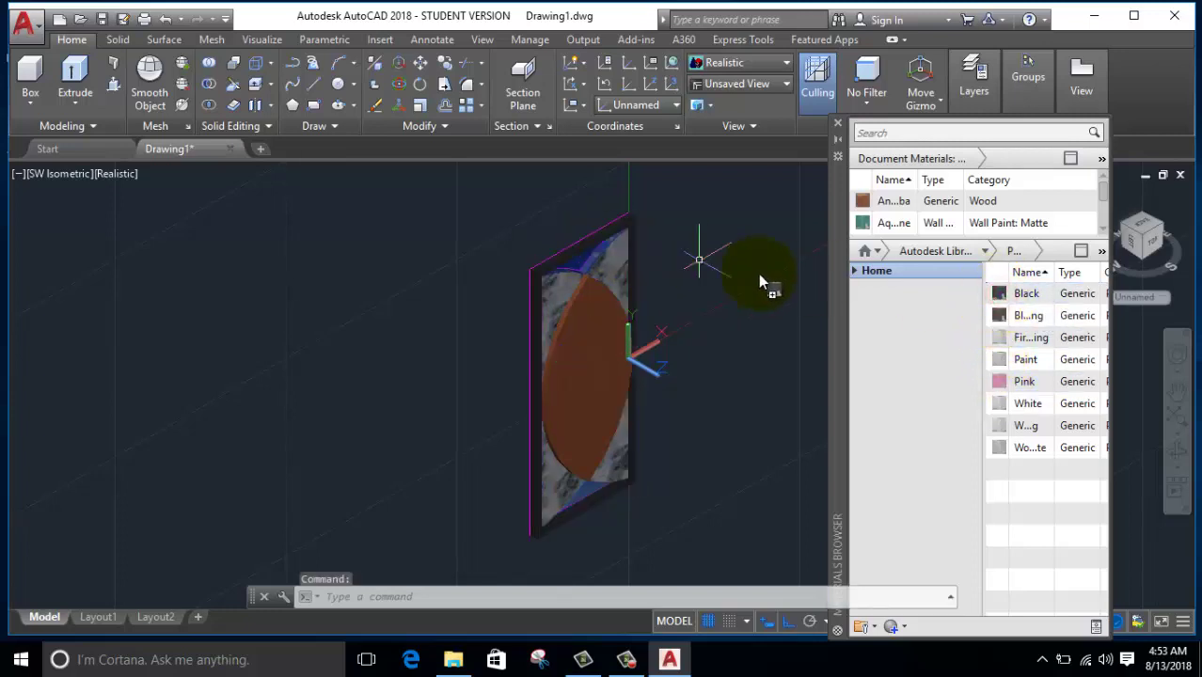
Step: Zoom and orbit to view the panel nearly head-on
scroll(666, 248, up, 2)
scroll(665, 247, up, 2)
scroll(664, 248, up, 1)
scroll(664, 247, down, 2)
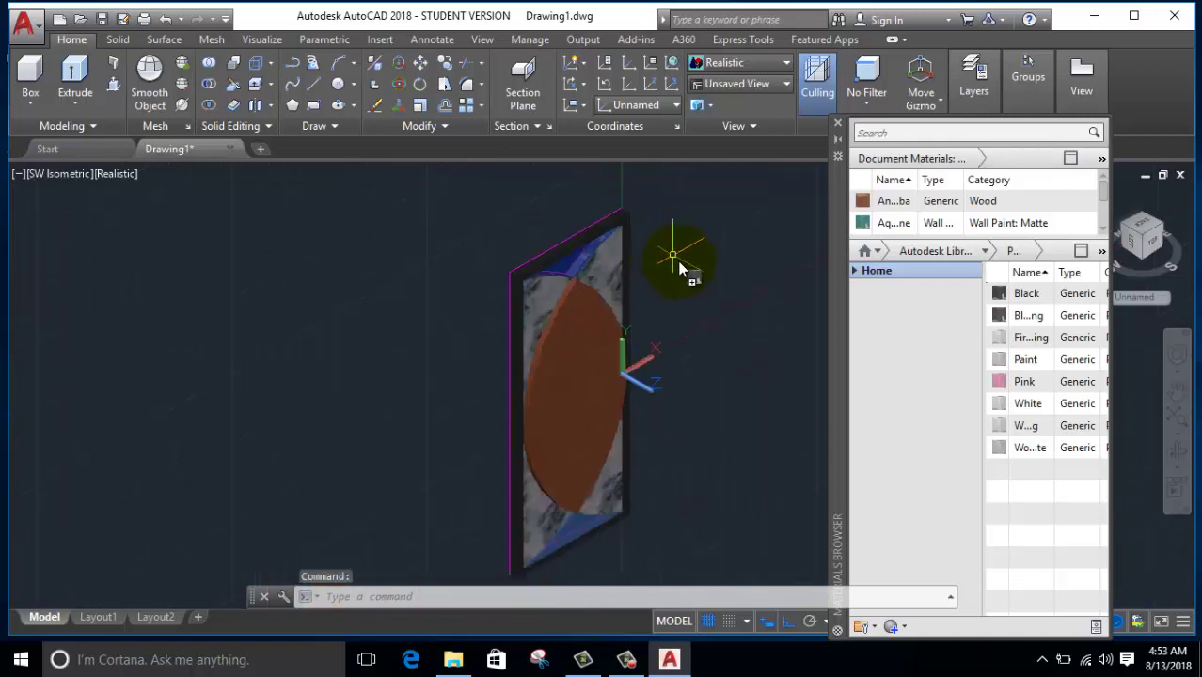
scroll(630, 263, down, 1)
mouse_move(636, 290)
shift+middle_down()
mouse_move(583, 291)
mouse_move(526, 264)
mouse_move(591, 273)
mouse_move(478, 349)
mouse_move(707, 333)
shift+middle_up()
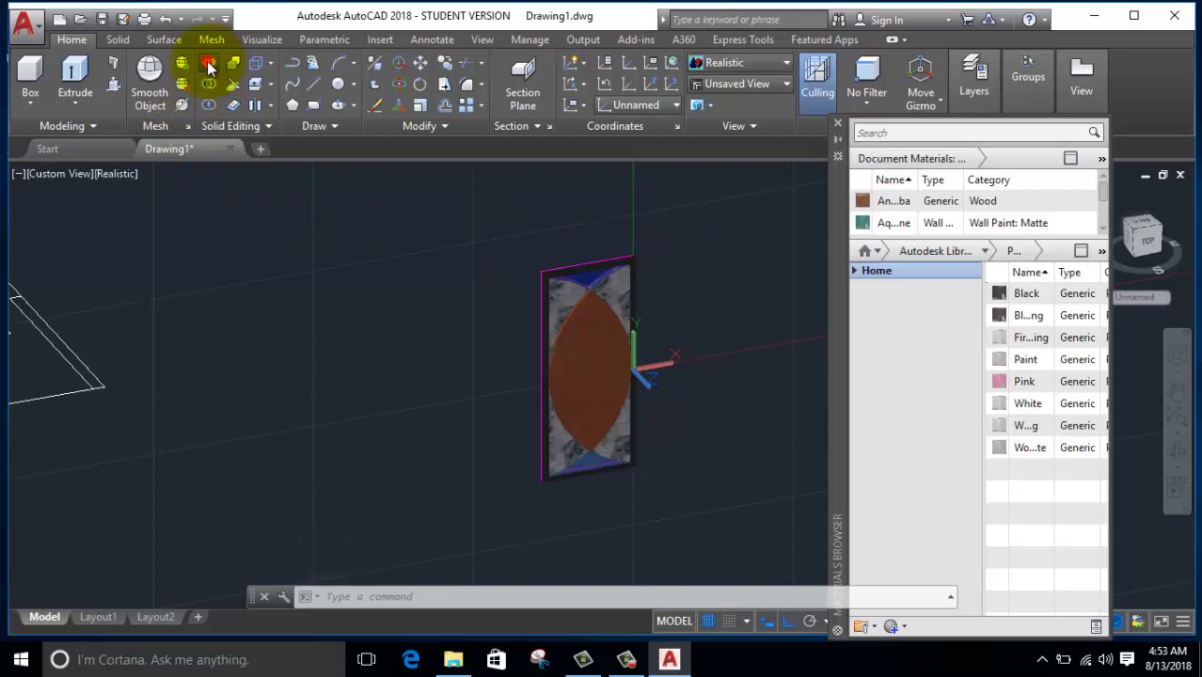
Step: Union the panel's 12 parts into a single solid
click(209, 67)
shift+middle_drag(478, 243, 322, 240)
click(534, 220)
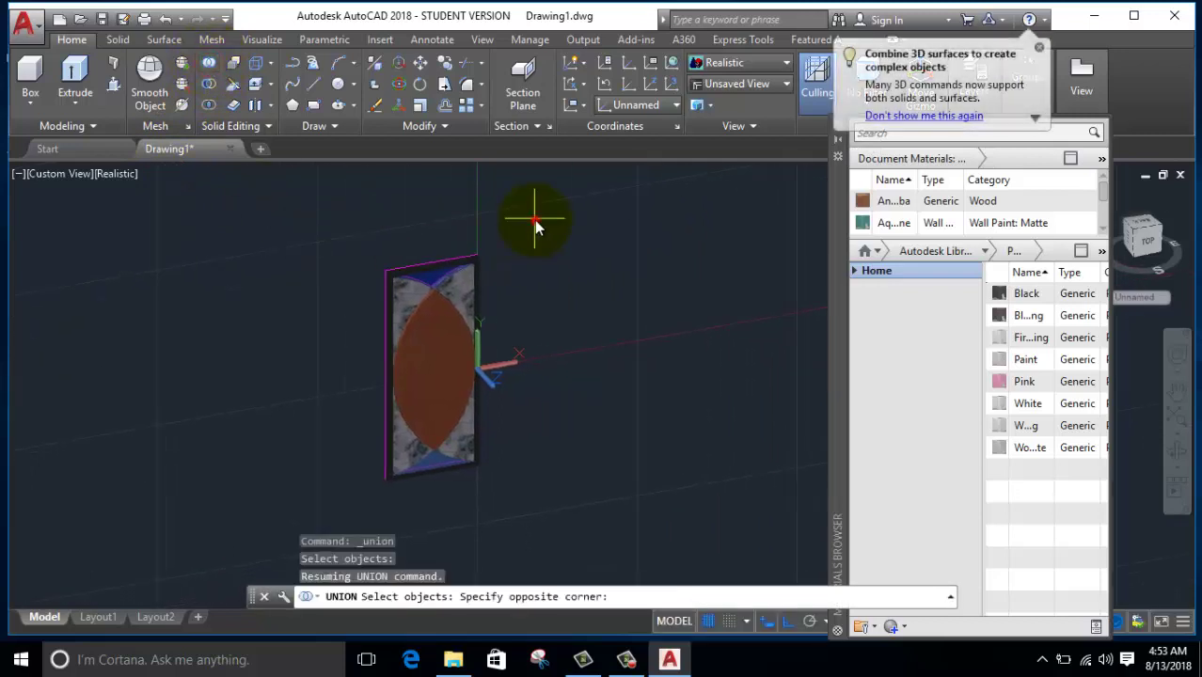
click(302, 534)
right_click(304, 519)
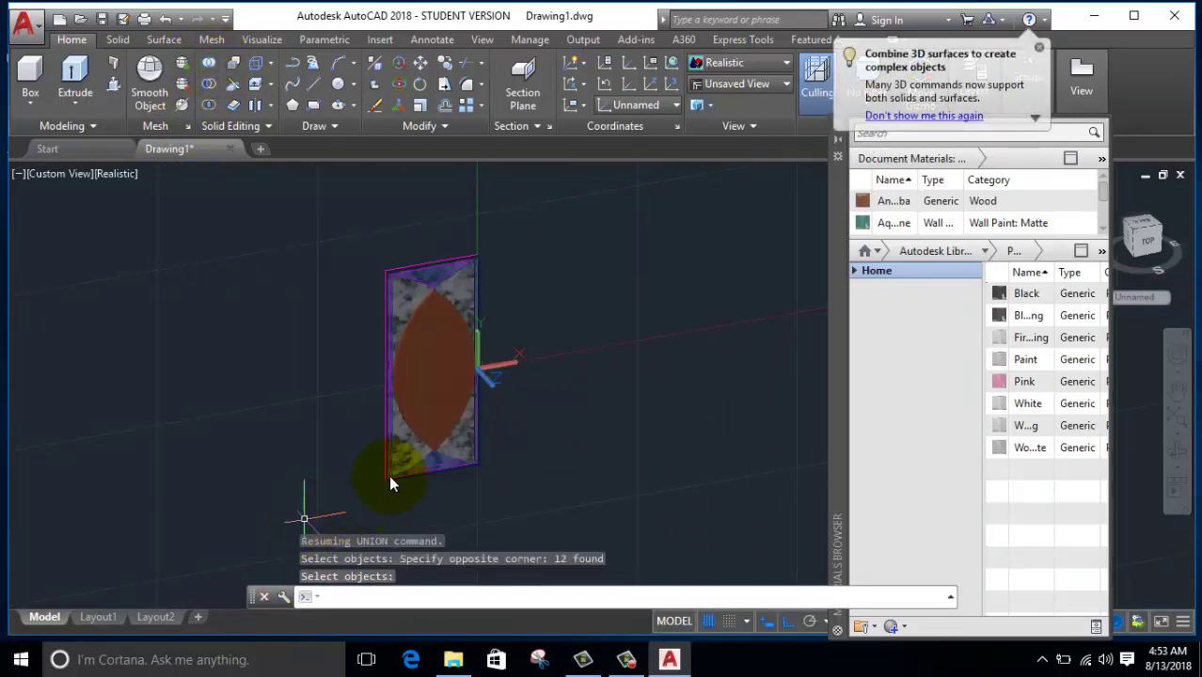
Step: Move the joined solid along one axis and close the Materials Browser
click(442, 393)
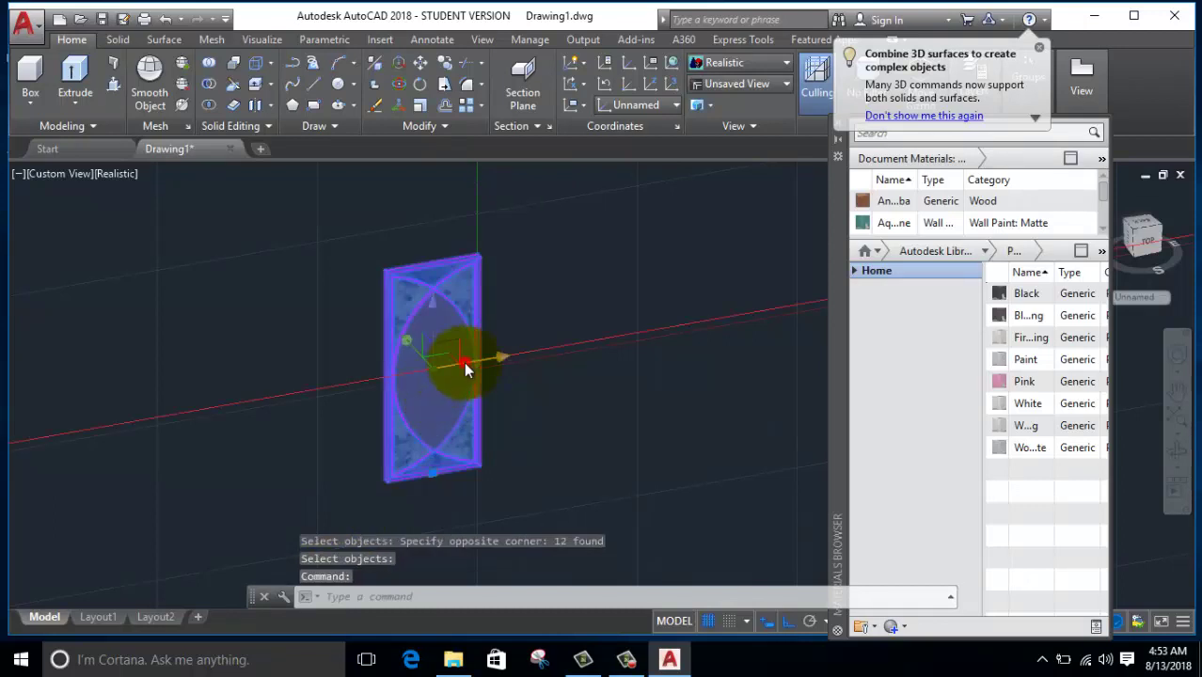
click(464, 362)
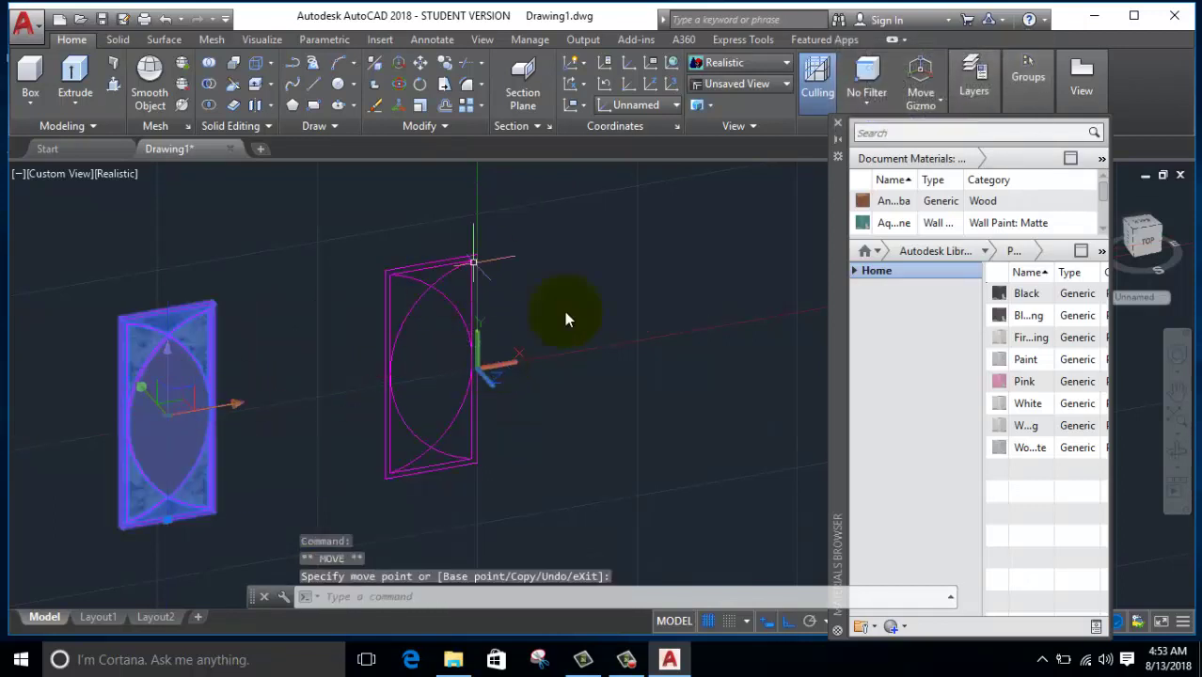
click(838, 124)
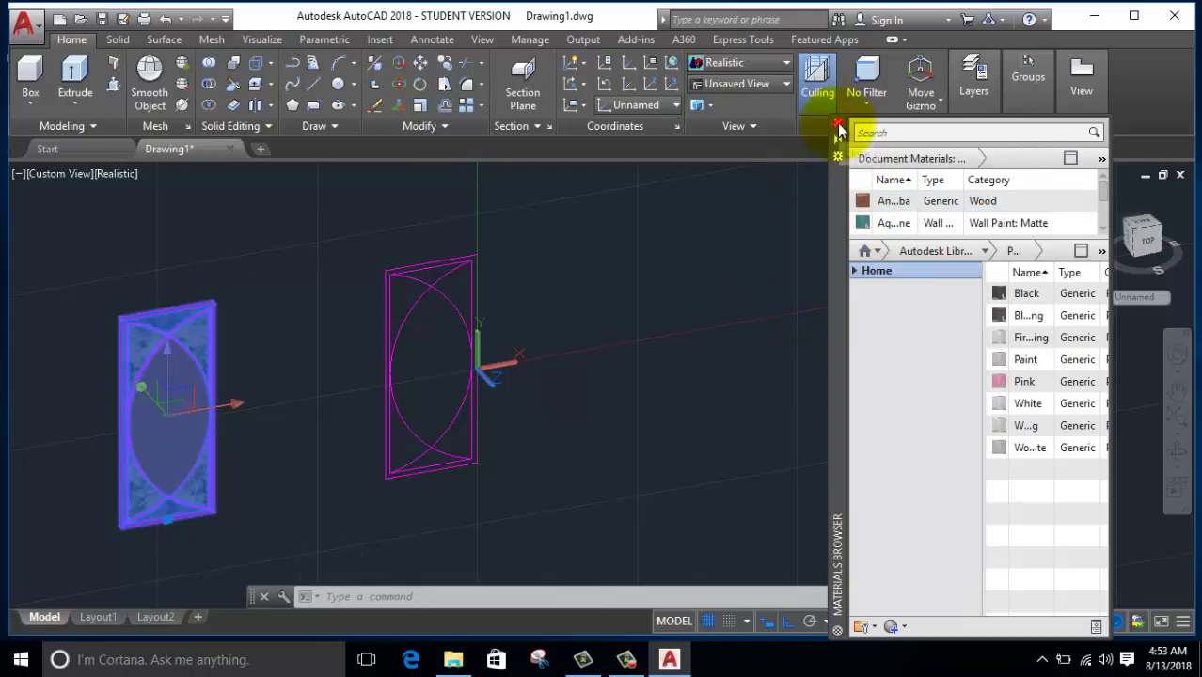
click(838, 124)
scroll(675, 304, down, 3)
scroll(668, 318, down, 2)
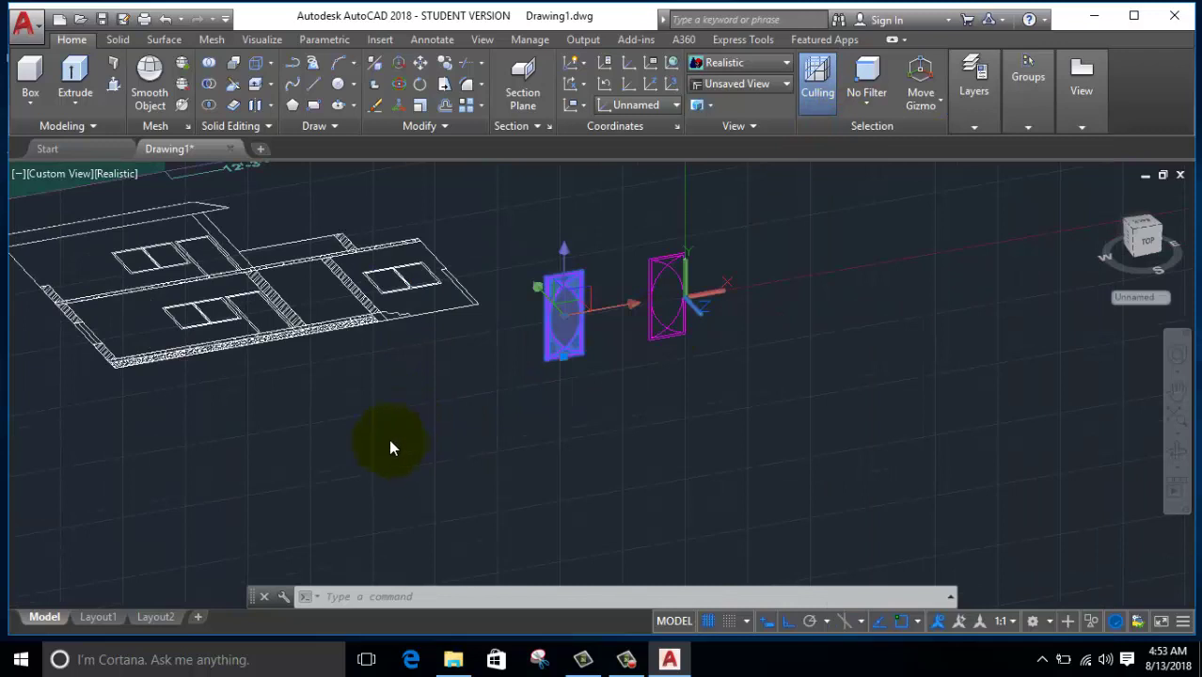
scroll(451, 527, down, 3)
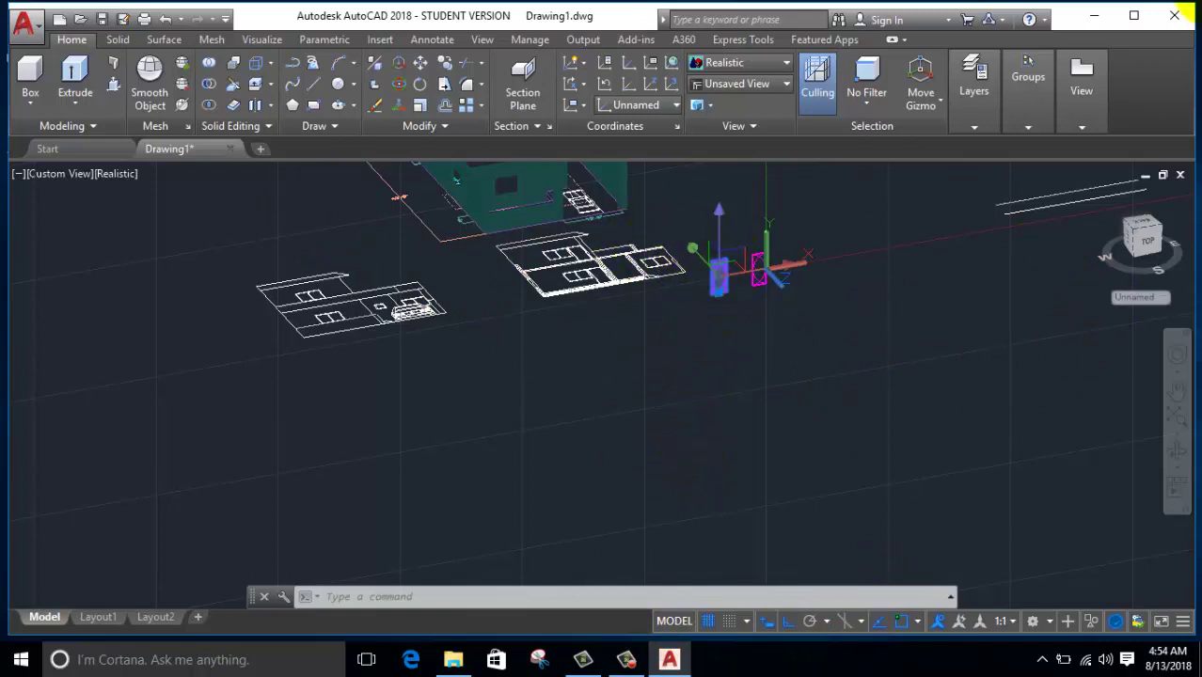
click(1094, 15)
right_click(712, 183)
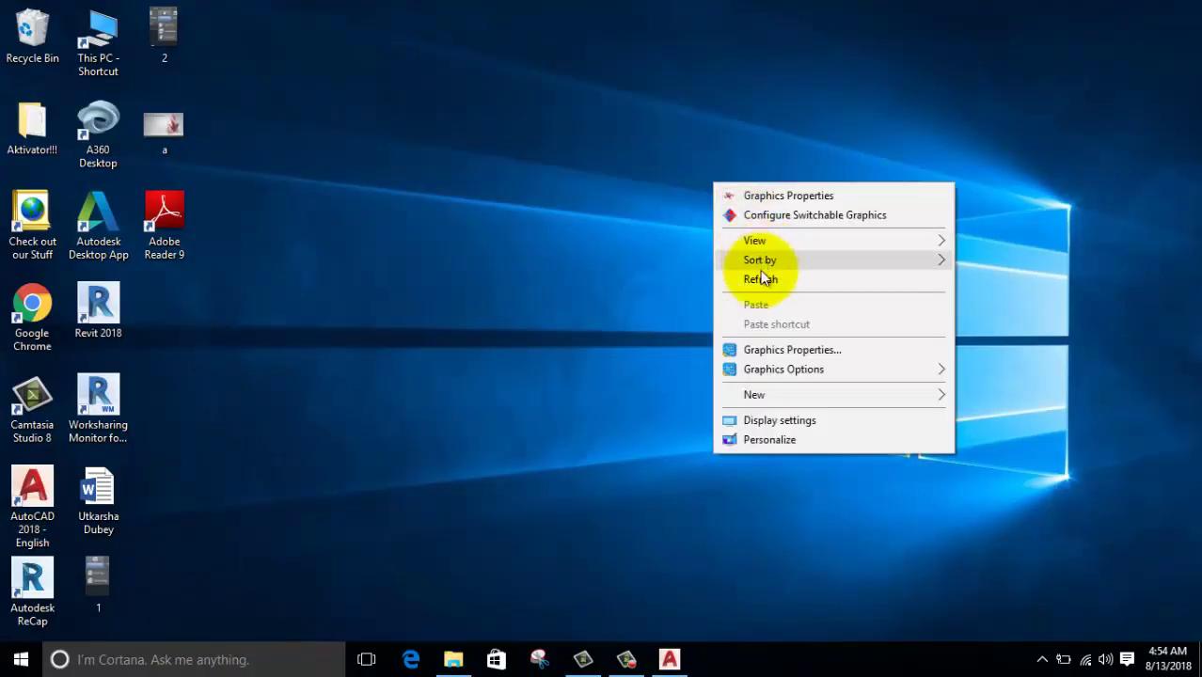
click(763, 278)
right_click(703, 162)
click(786, 258)
right_click(748, 209)
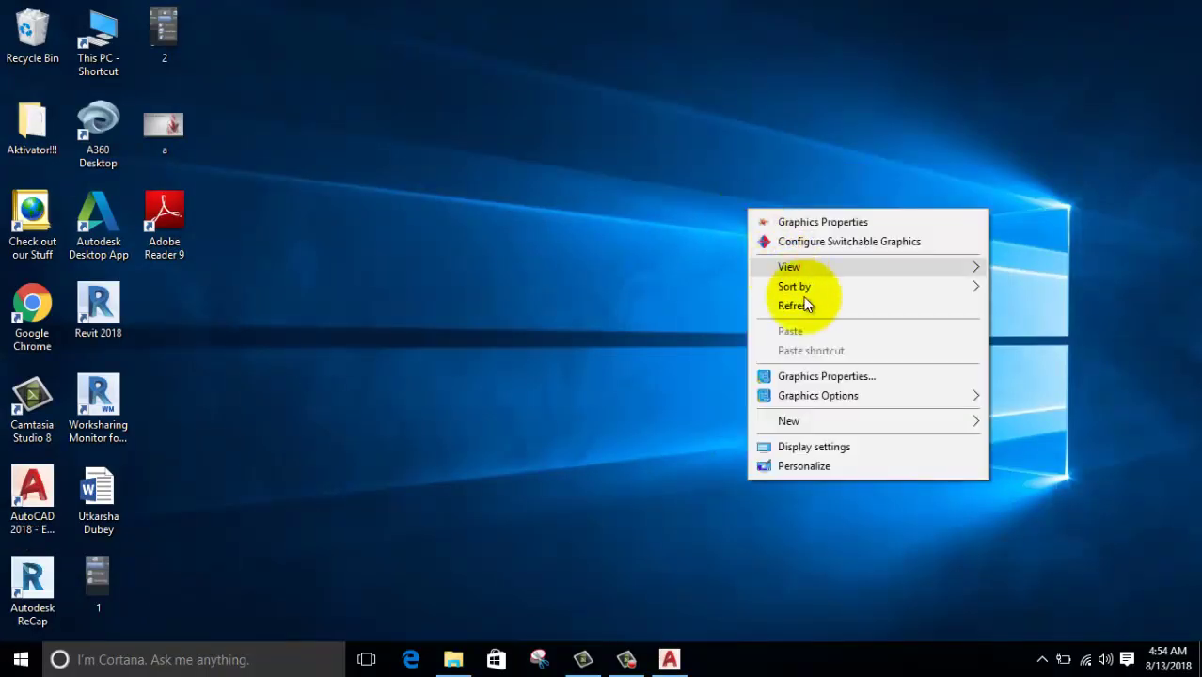
click(806, 305)
click(669, 660)
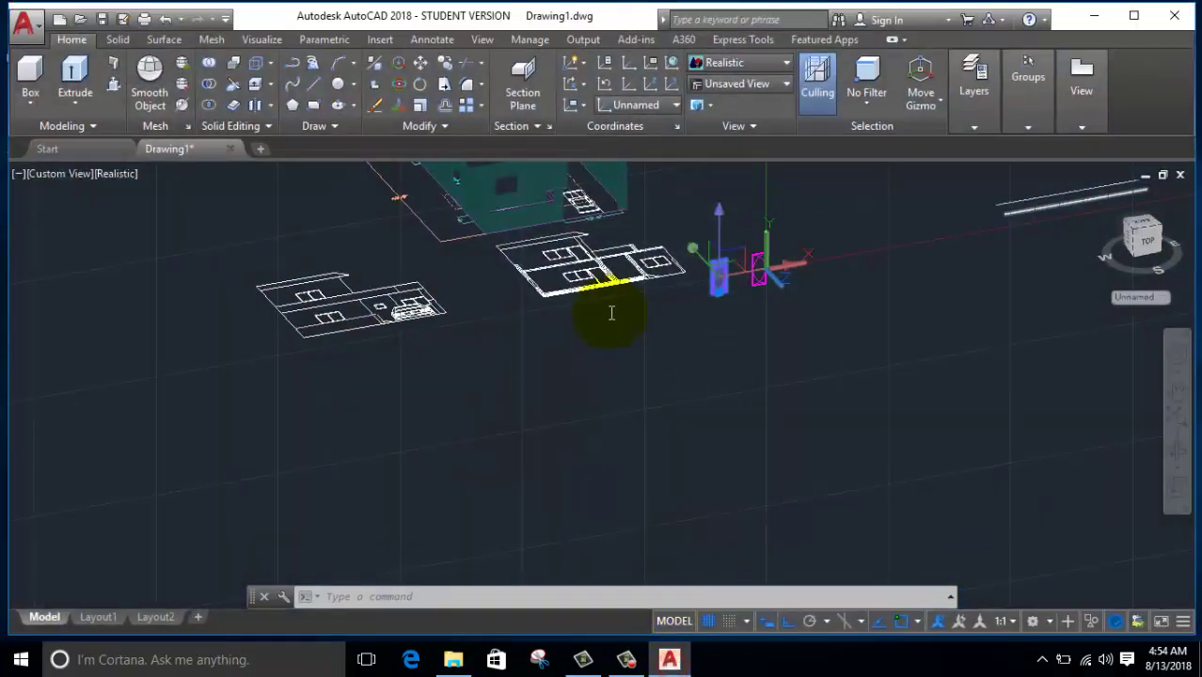
Step: Pan the view toward the house plans and zoom in
text(p)
key(Return)
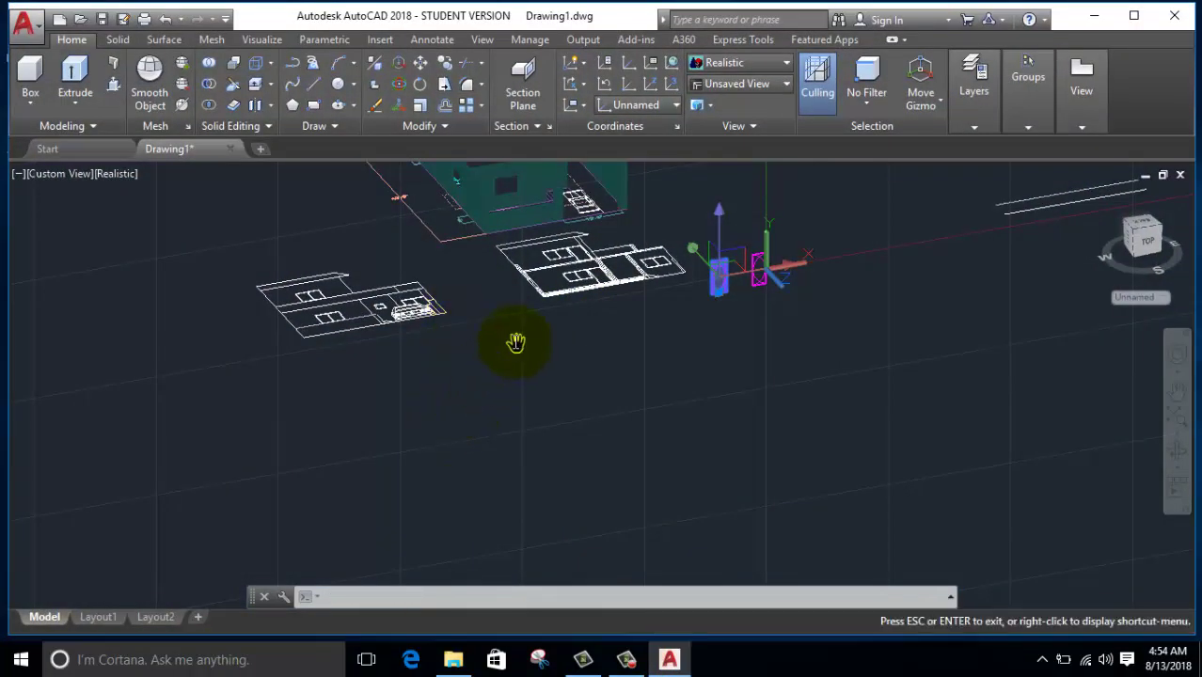
right_click(516, 342)
click(547, 40)
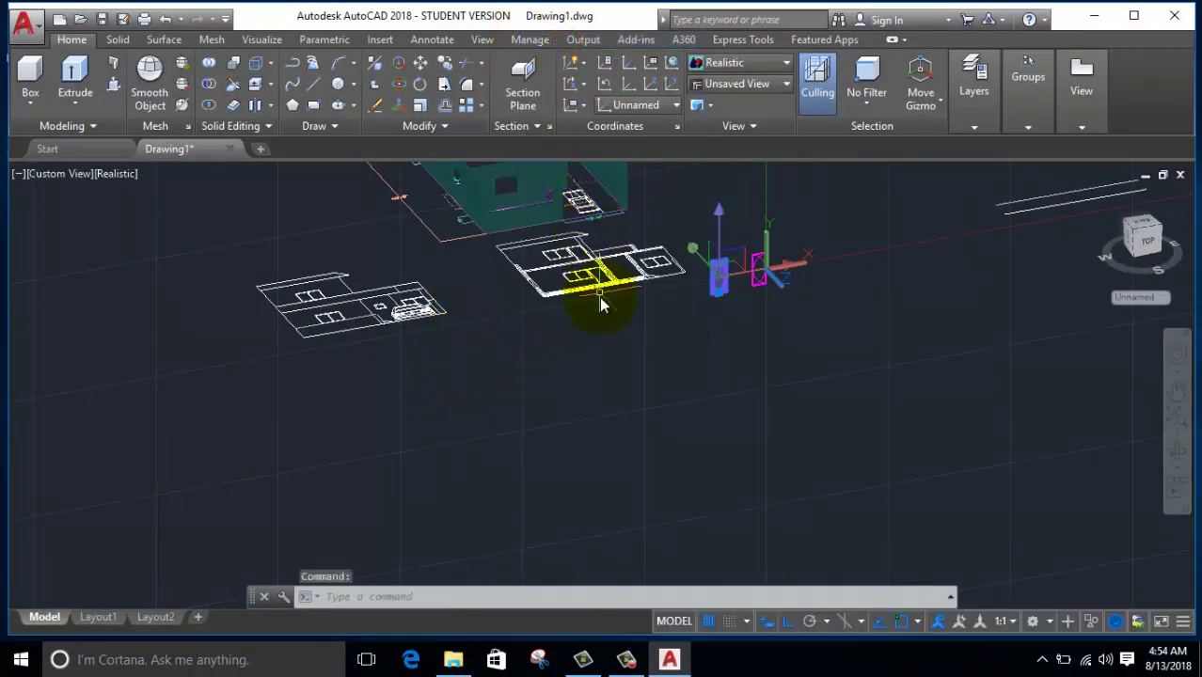
middle_drag(600, 298, 618, 456)
scroll(617, 456, up, 2)
scroll(564, 416, up, 1)
scroll(564, 416, up, 1)
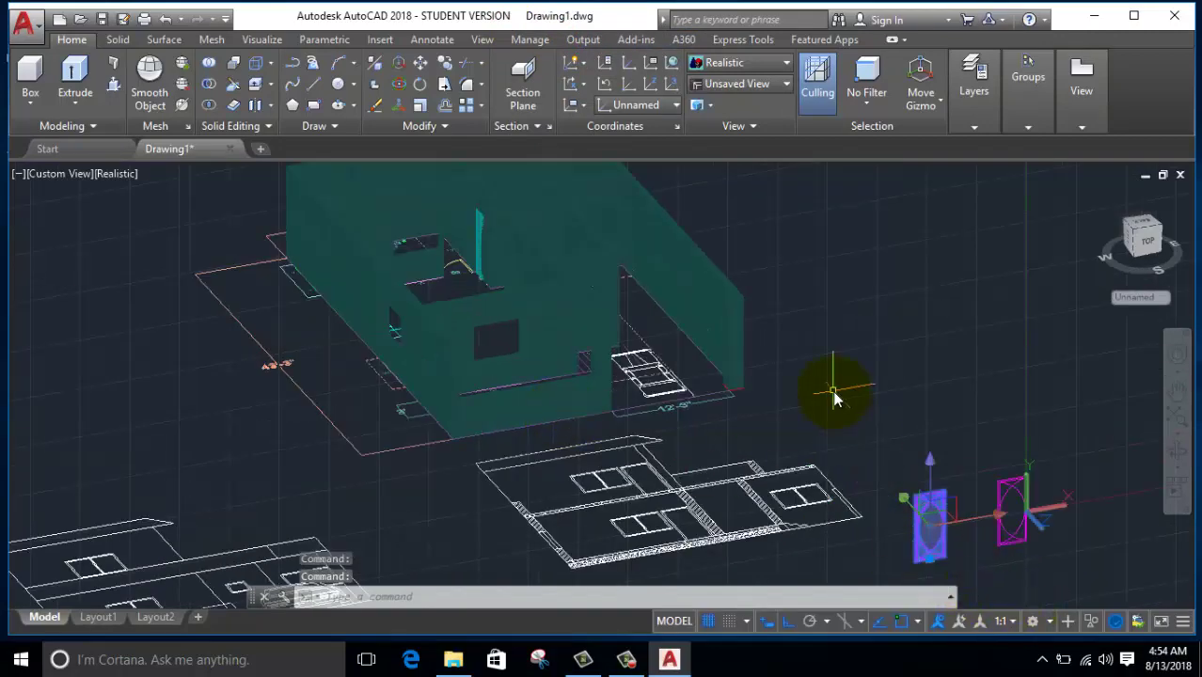
Step: Orbit, switch to the SW Isometric view, and zoom in on the door panel
shift+middle_drag(831, 398, 764, 395)
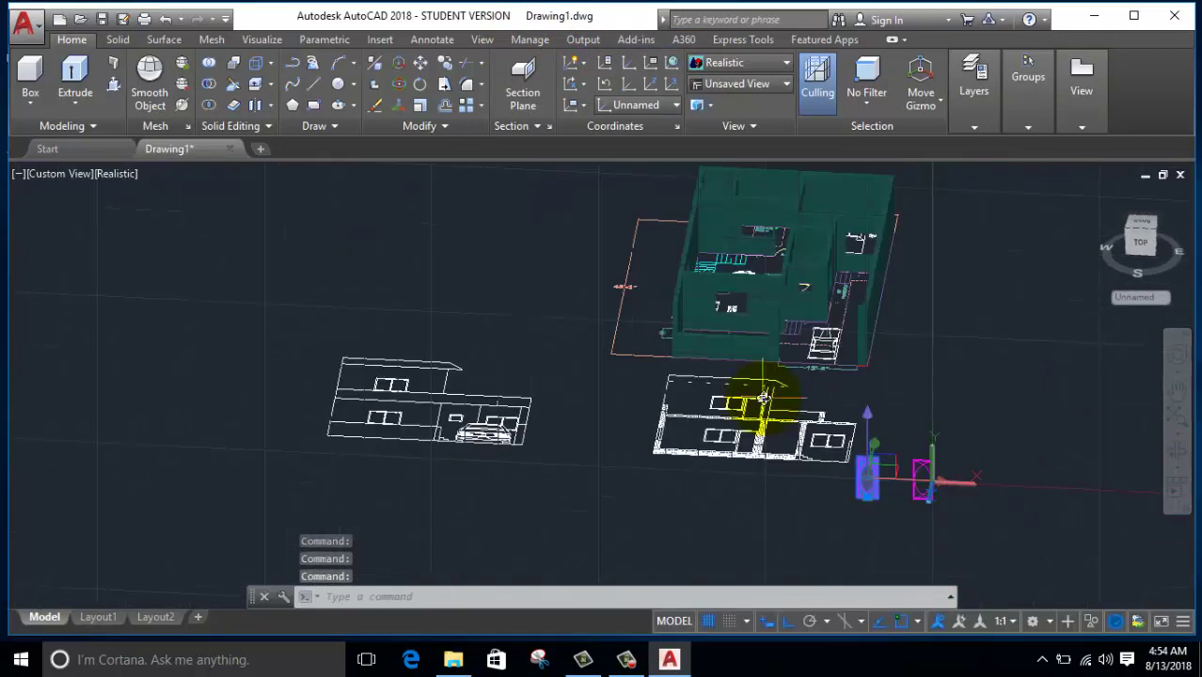
click(64, 176)
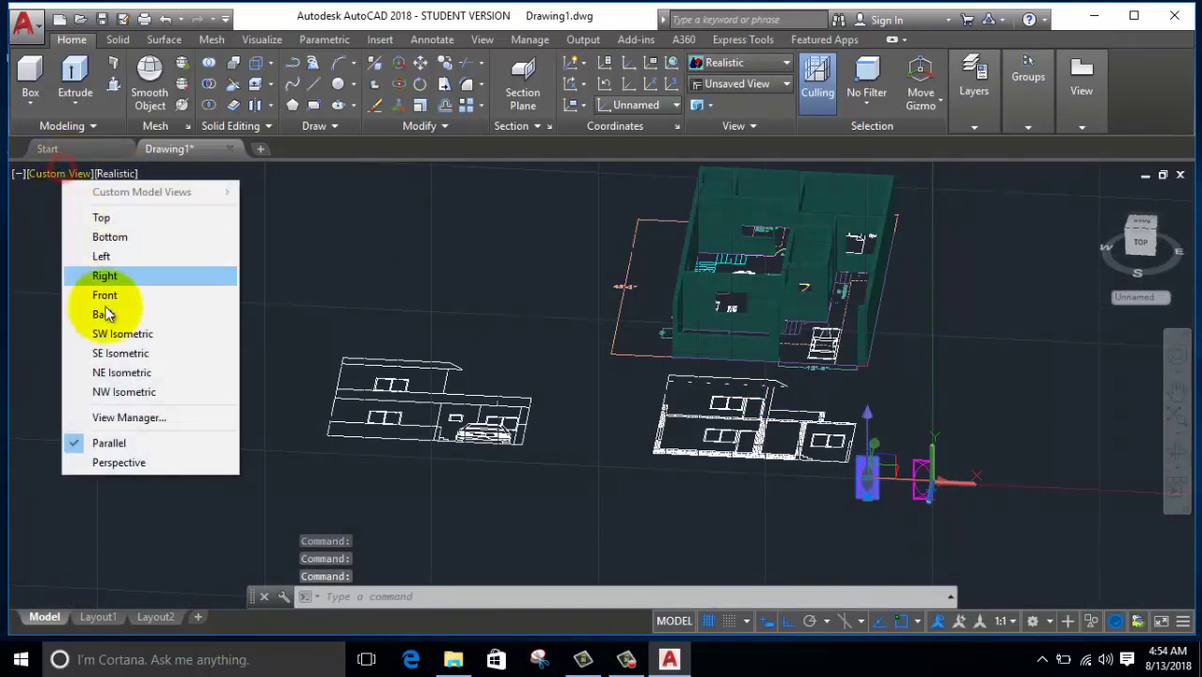
click(127, 334)
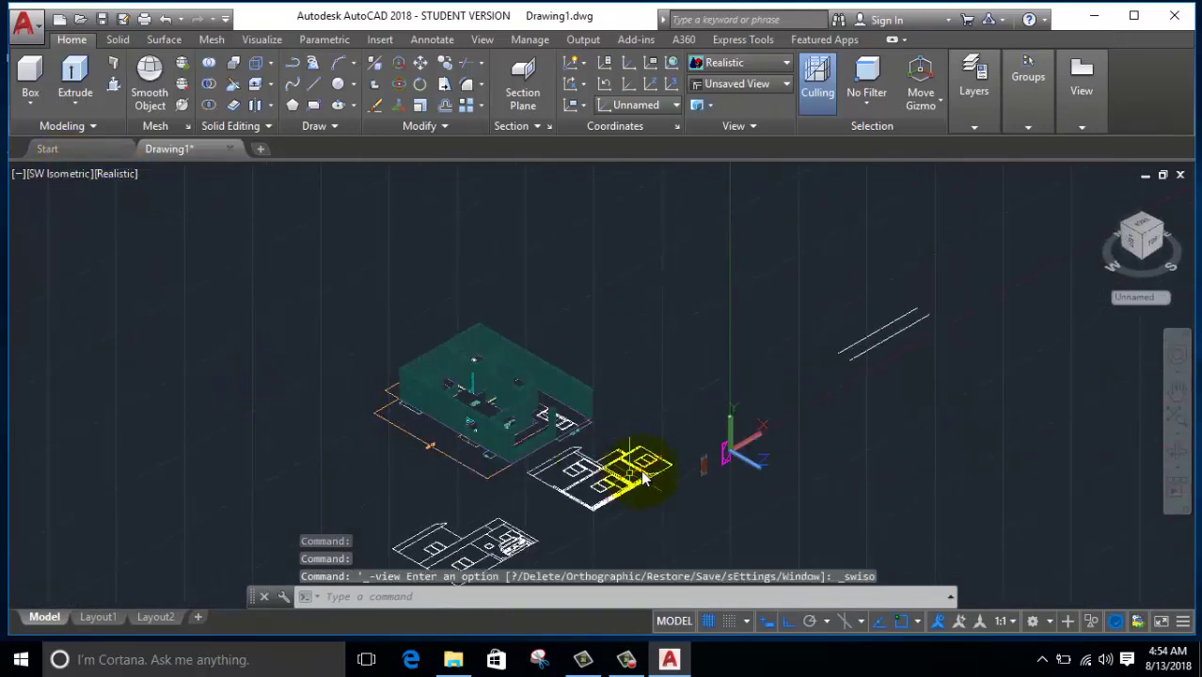
scroll(725, 462, up, 2)
scroll(701, 492, up, 2)
scroll(695, 508, up, 2)
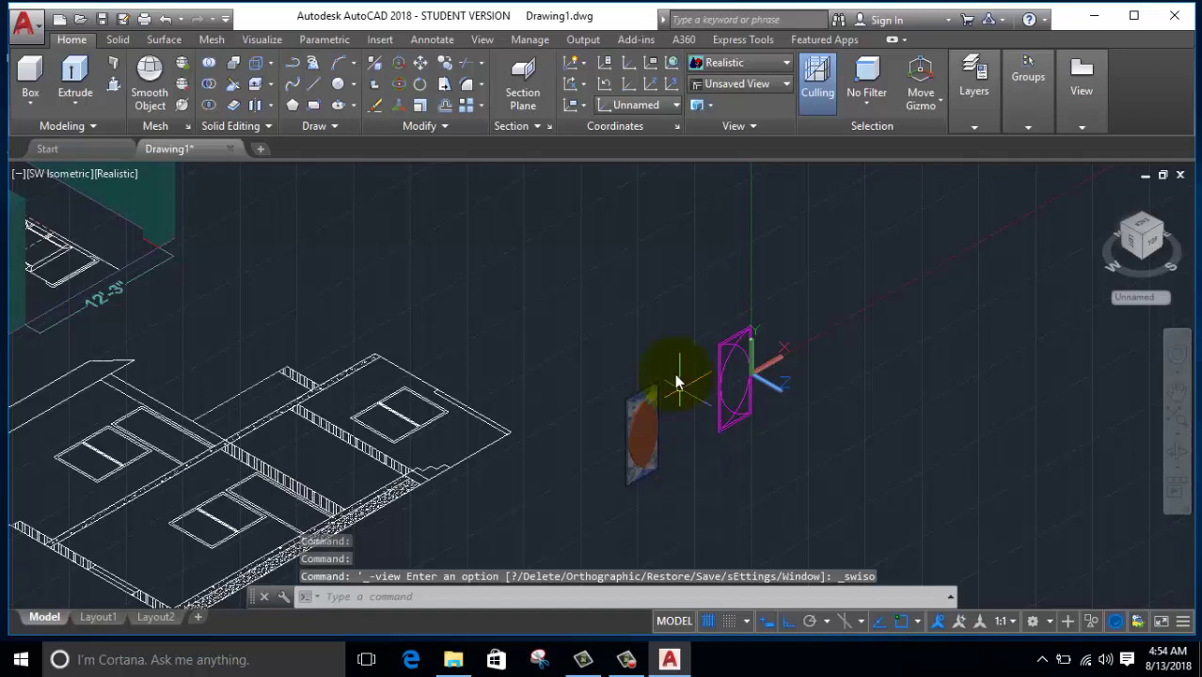
Step: Window-select the door panel and start ALIGN from its lower corner
click(673, 342)
click(605, 529)
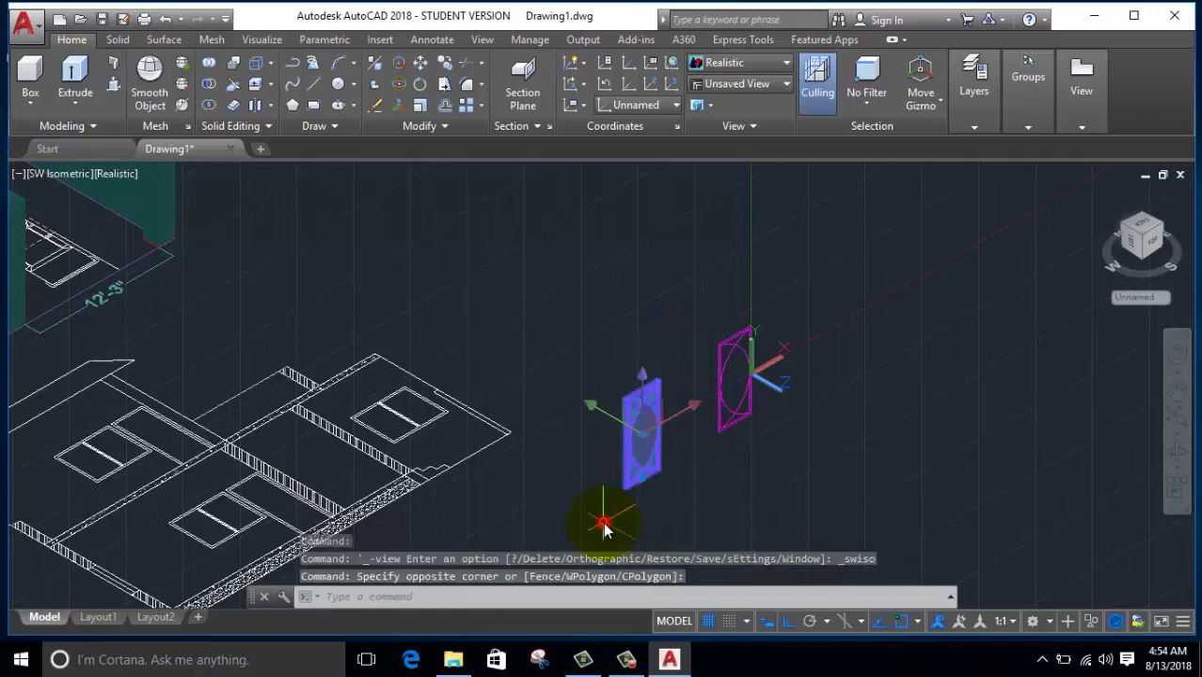
text(l)
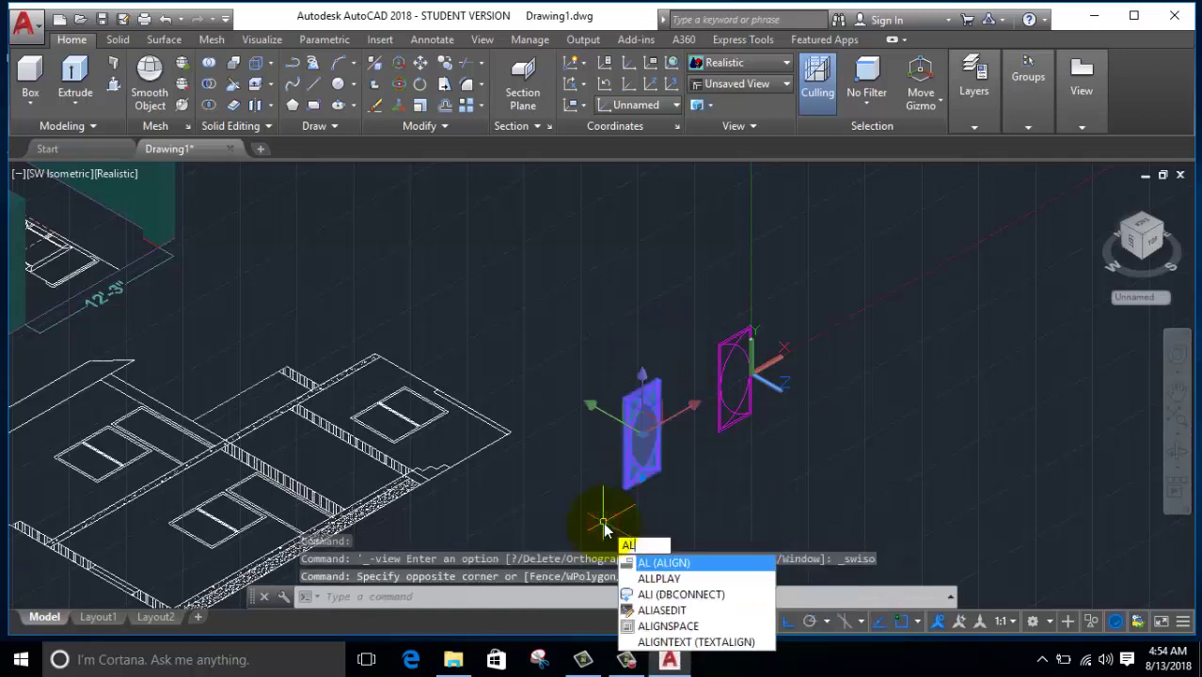
key(Return)
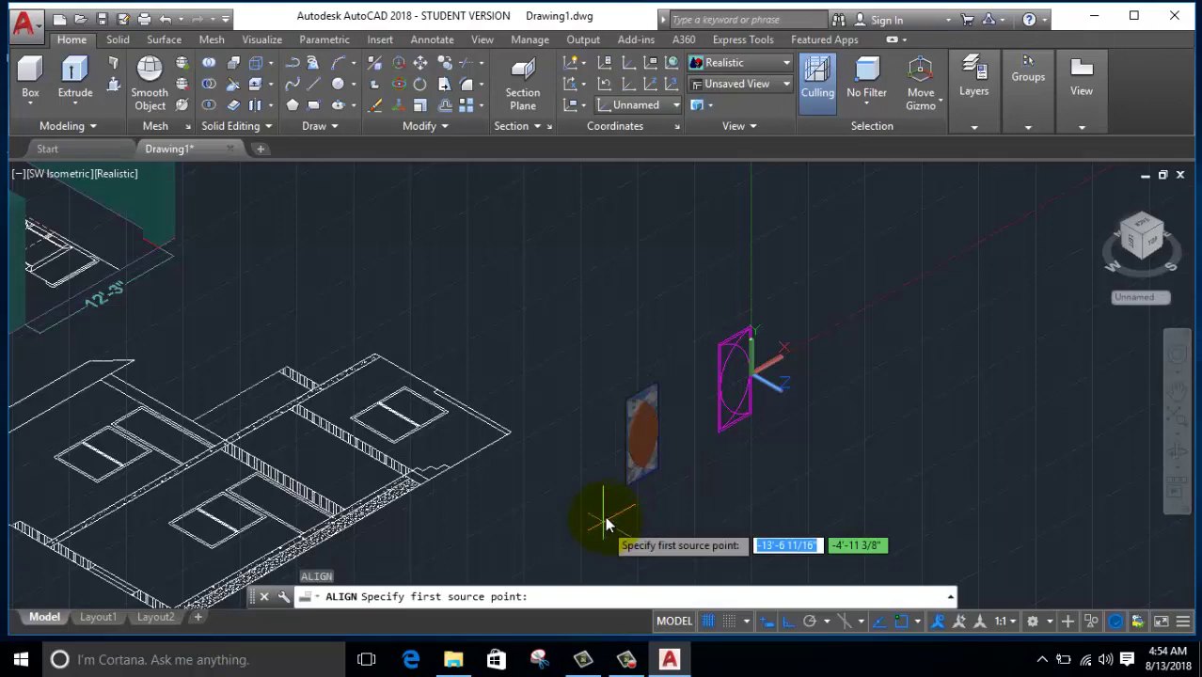
click(627, 489)
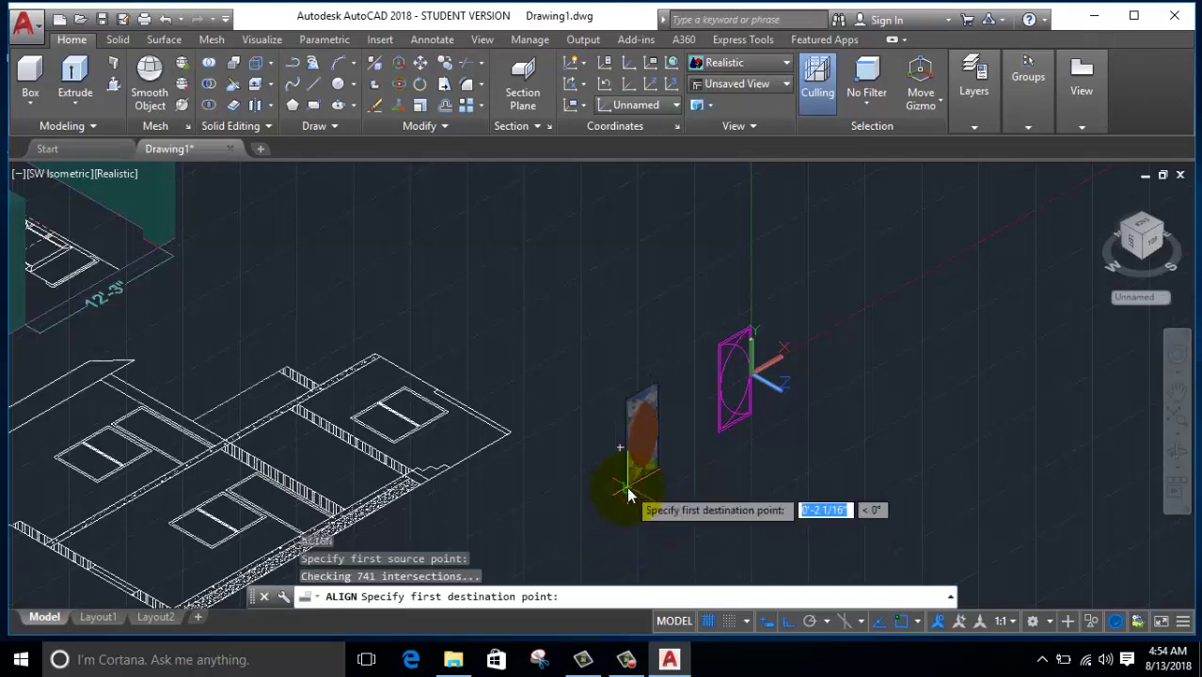
Step: Bring the house into view and align the panel's corner to the wall opening's edge
scroll(381, 546, up, 3)
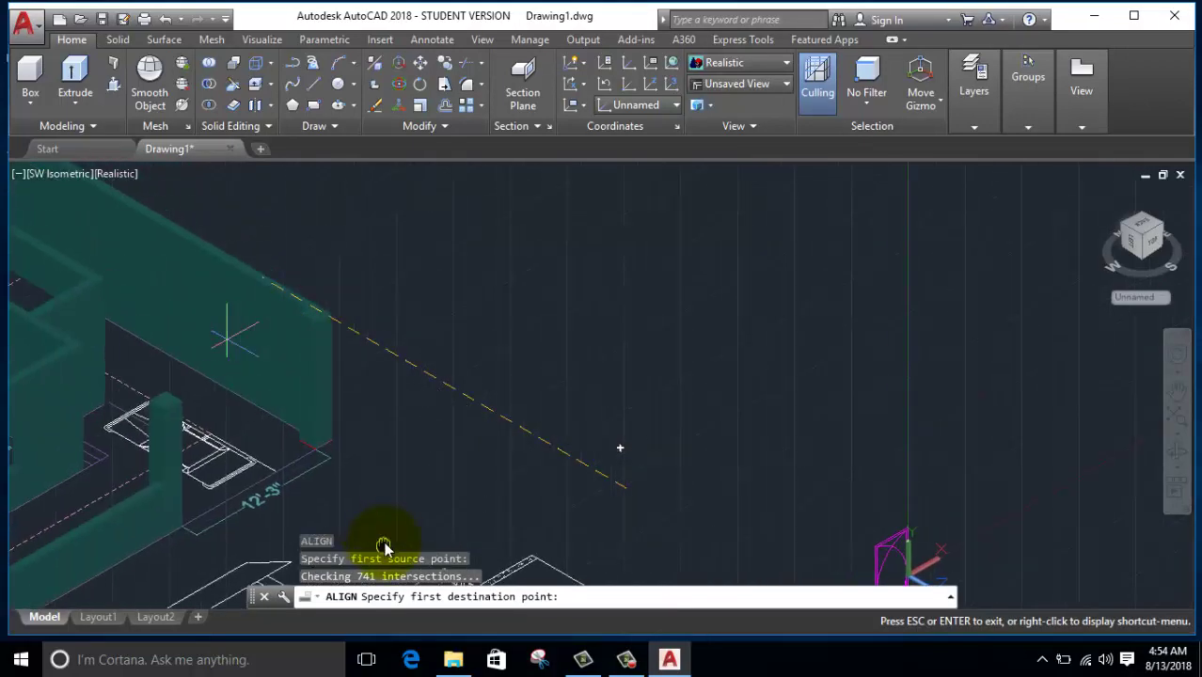
scroll(290, 416, down, 2)
mouse_move(290, 416)
middle_down()
mouse_move(472, 460)
mouse_move(510, 358)
middle_up()
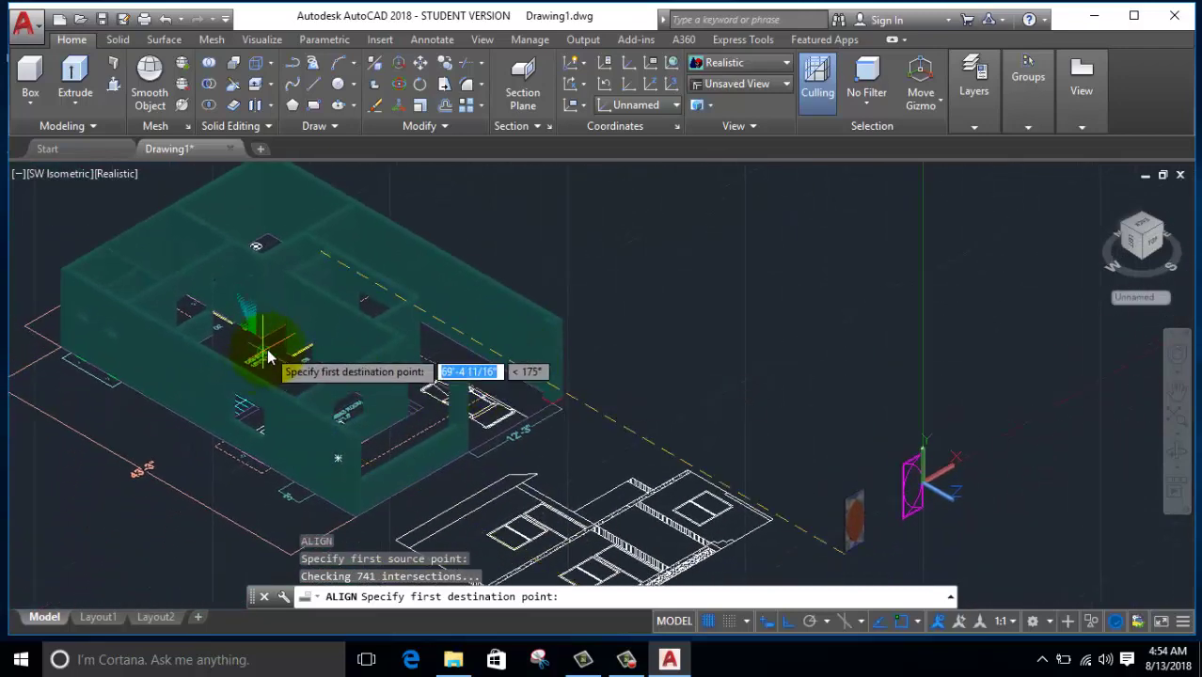
shift+middle_drag(264, 365, 247, 326)
scroll(247, 326, up, 2)
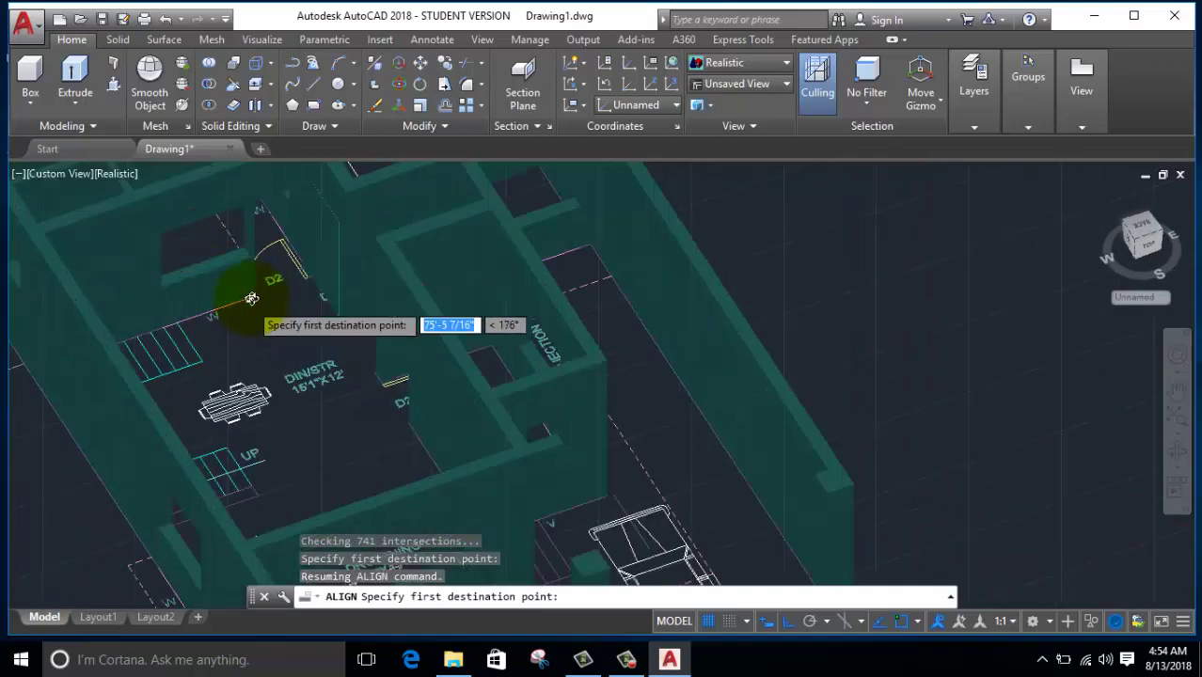
scroll(255, 295, up, 2)
scroll(258, 280, up, 2)
scroll(268, 317, up, 2)
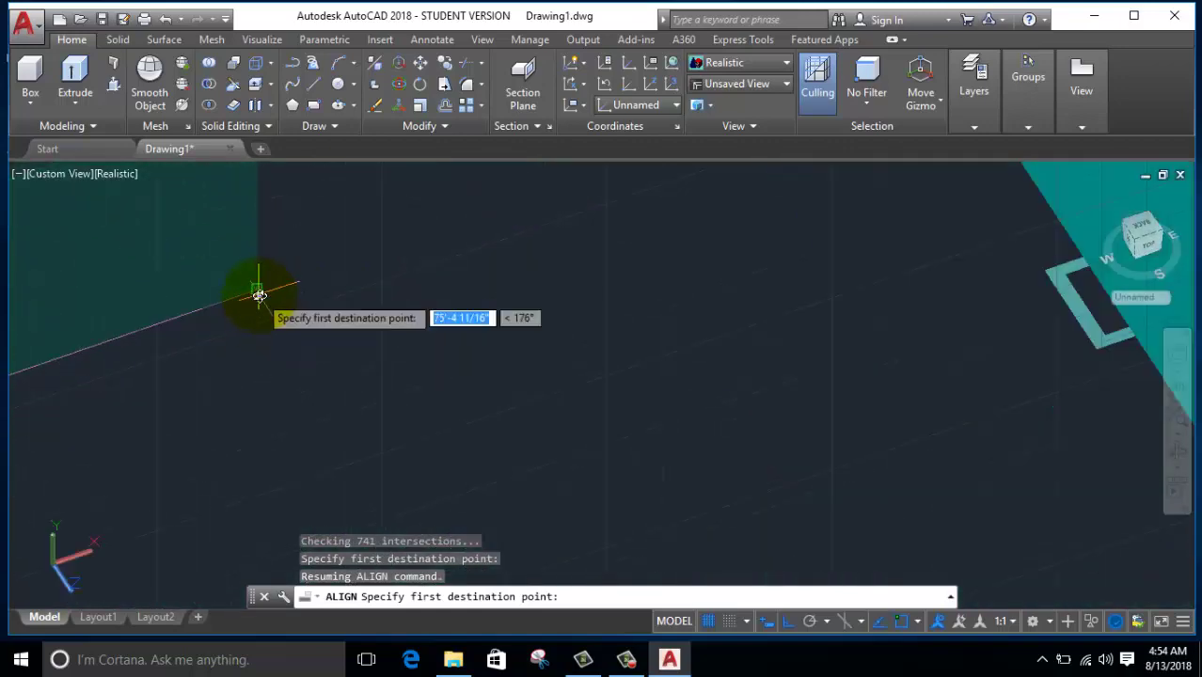
click(256, 289)
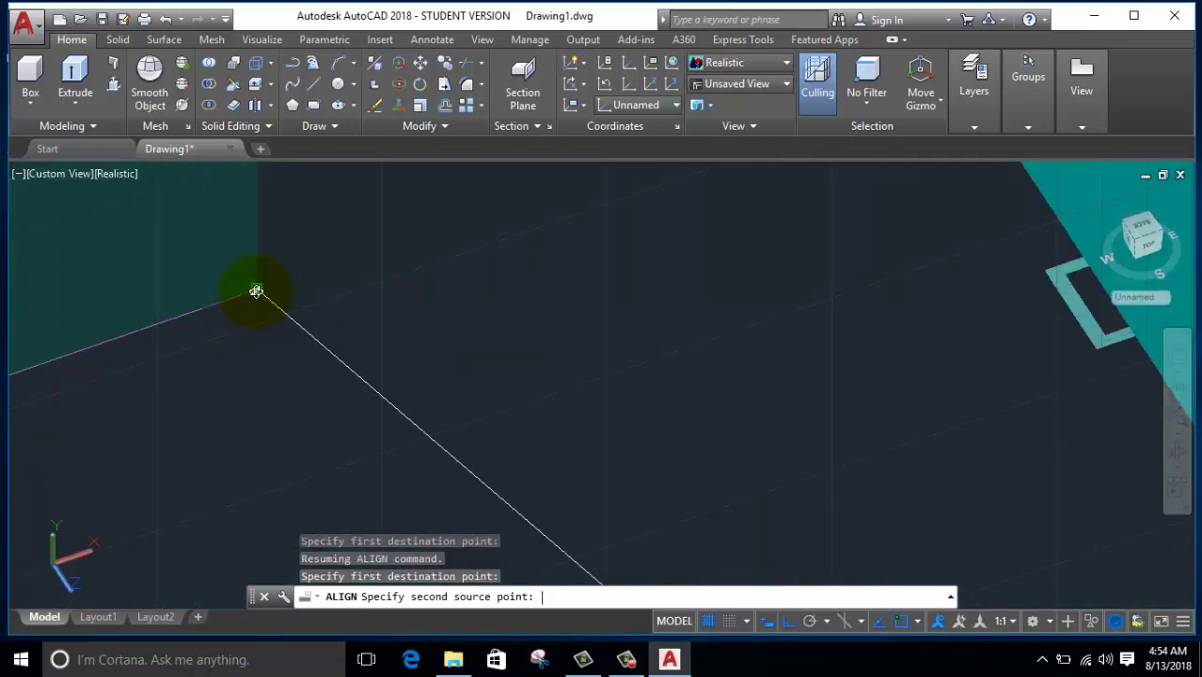
key(Return)
Step: Zoom in and out to inspect the door panel placed in the opening
scroll(269, 341, down, 3)
scroll(274, 367, down, 3)
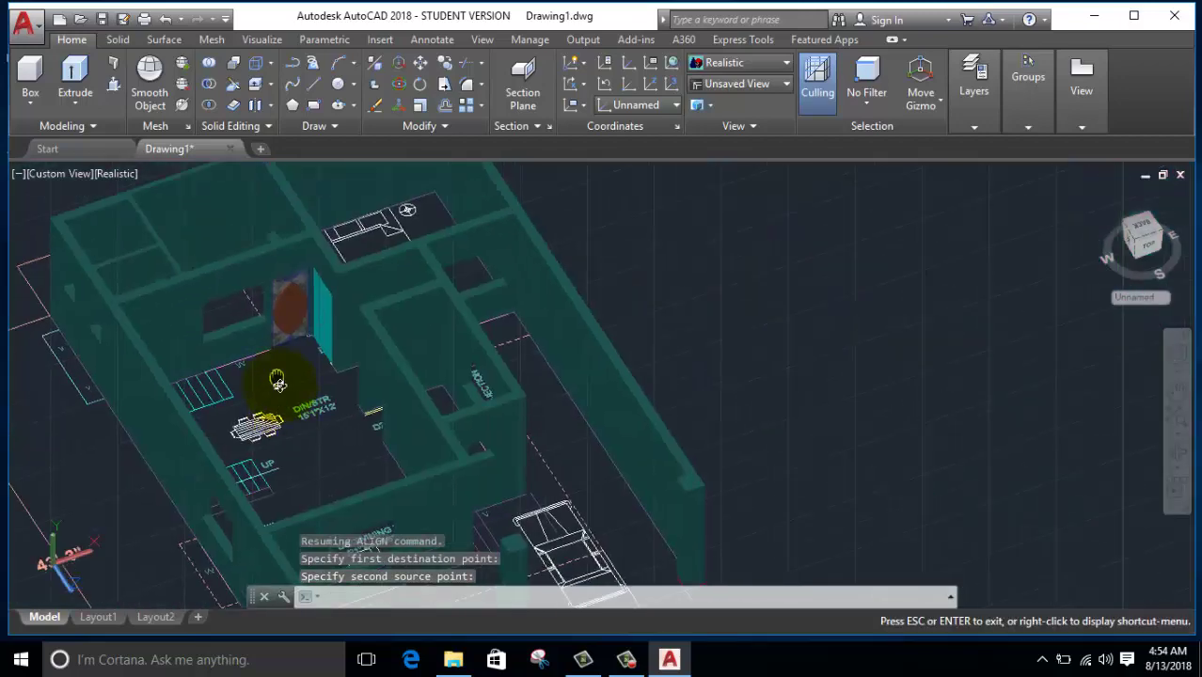
scroll(268, 400, down, 1)
scroll(256, 405, up, 3)
scroll(268, 349, up, 3)
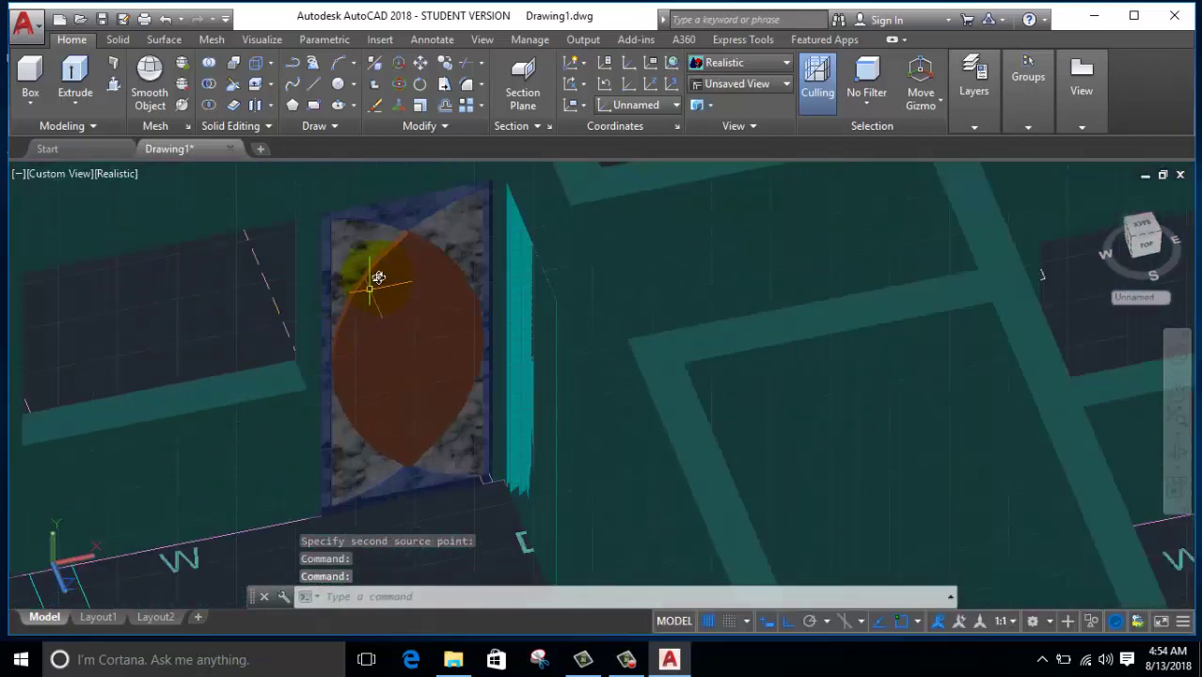
click(378, 306)
key(Escape)
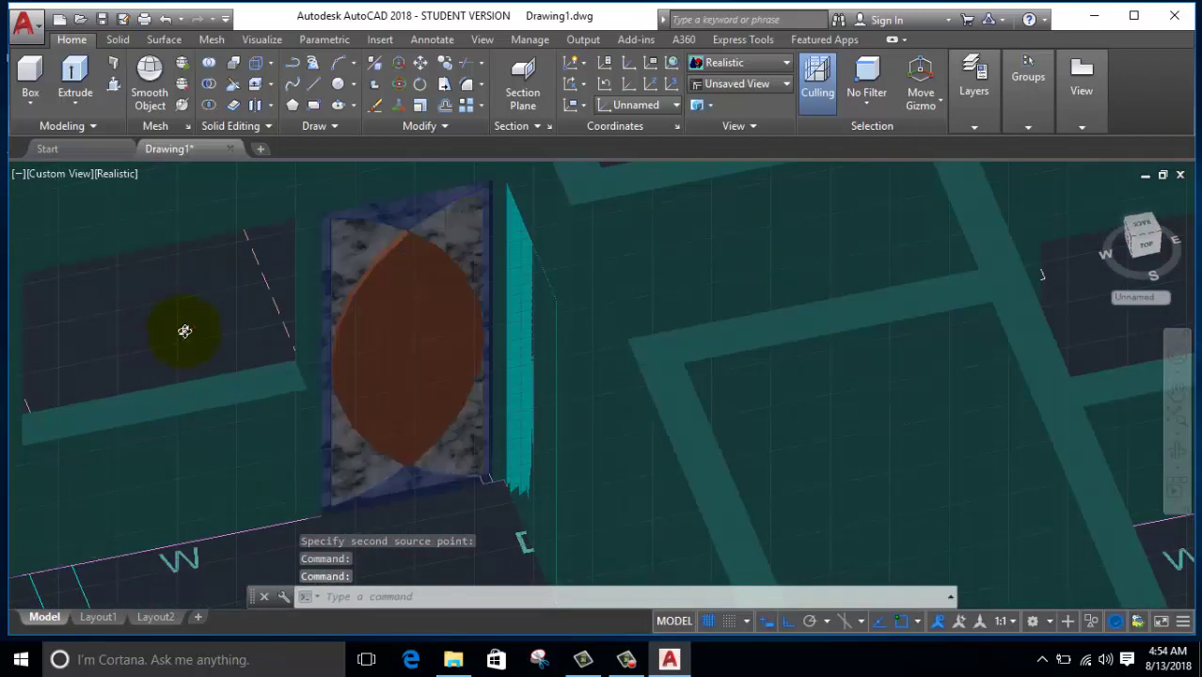
Step: Zoom out and orbit to a tilted overview of the house, then open the preset views list
scroll(184, 331, down, 4)
mouse_move(202, 421)
shift+middle_down()
mouse_move(238, 390)
mouse_move(228, 384)
mouse_move(269, 384)
mouse_move(283, 429)
mouse_move(261, 450)
mouse_move(393, 504)
shift+middle_up()
scroll(275, 390, down, 4)
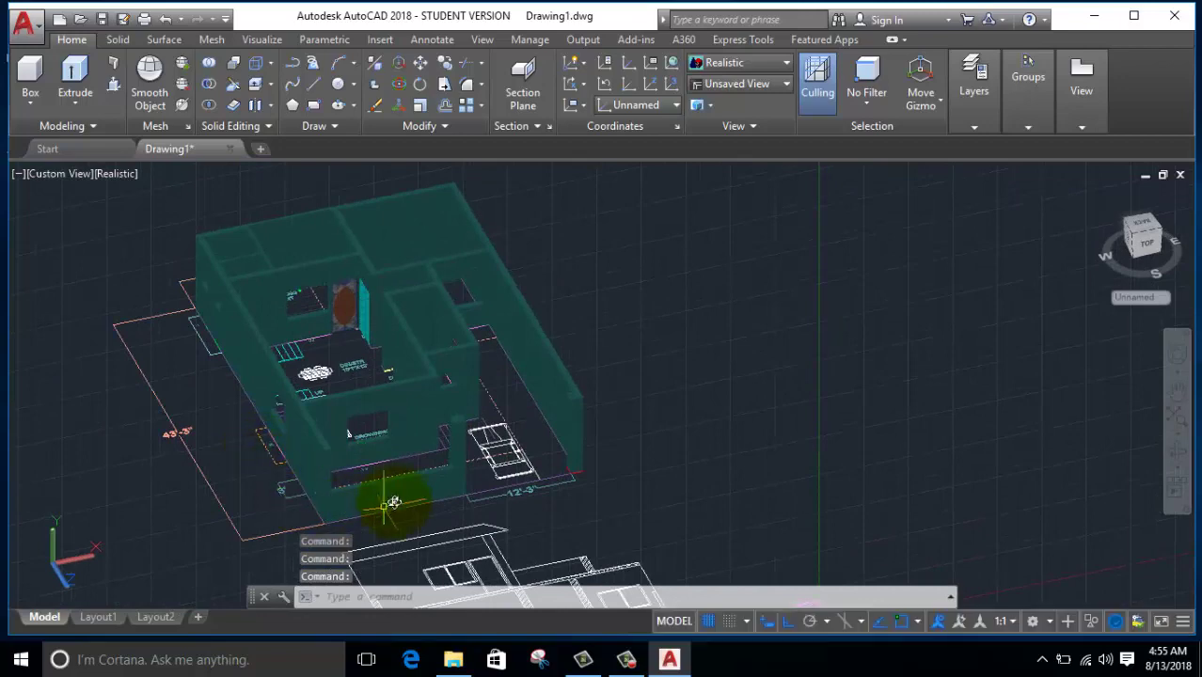
scroll(408, 462, up, 3)
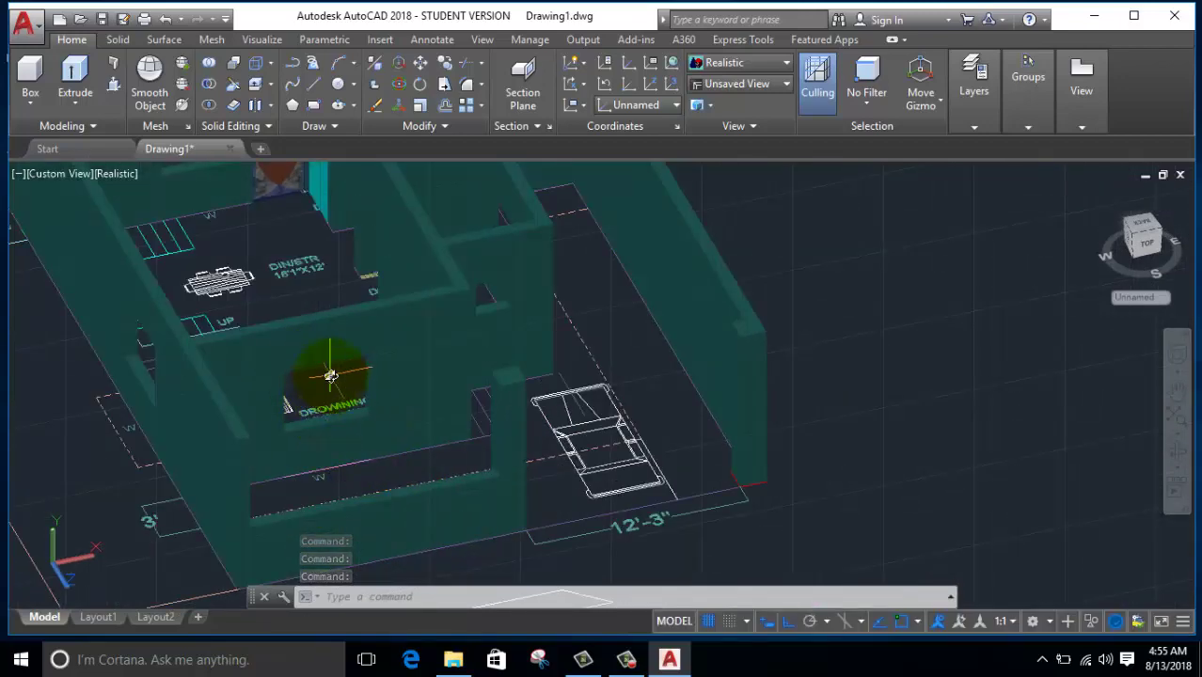
scroll(375, 414, down, 3)
scroll(359, 424, down, 3)
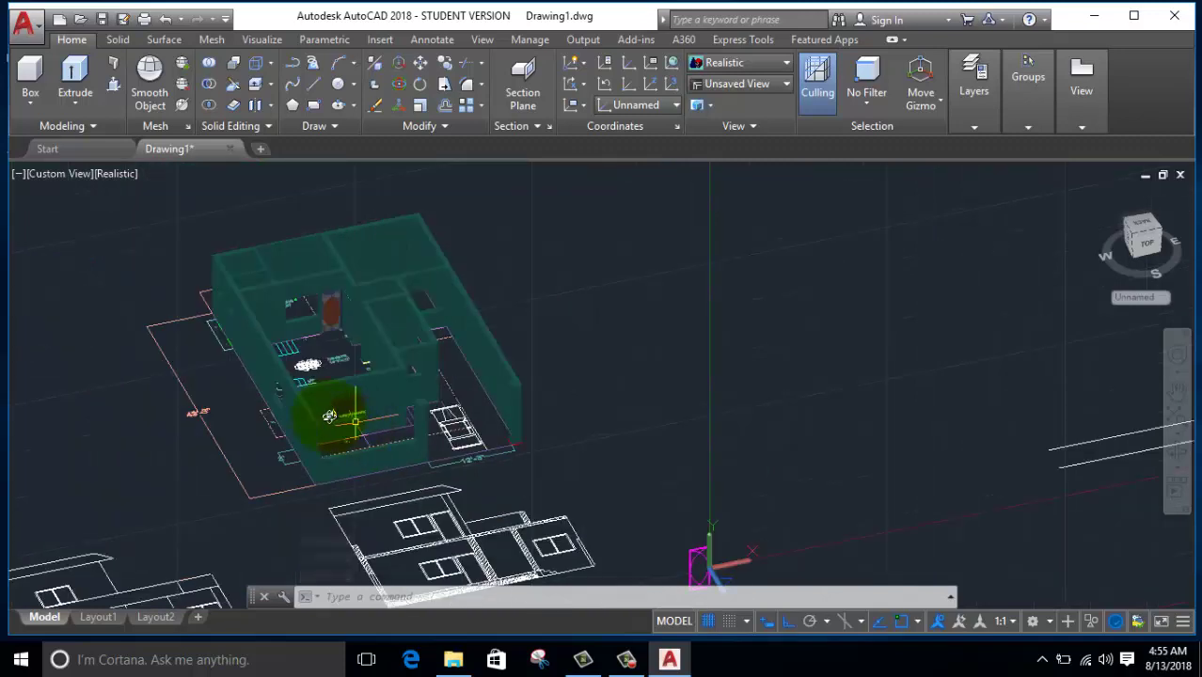
click(47, 175)
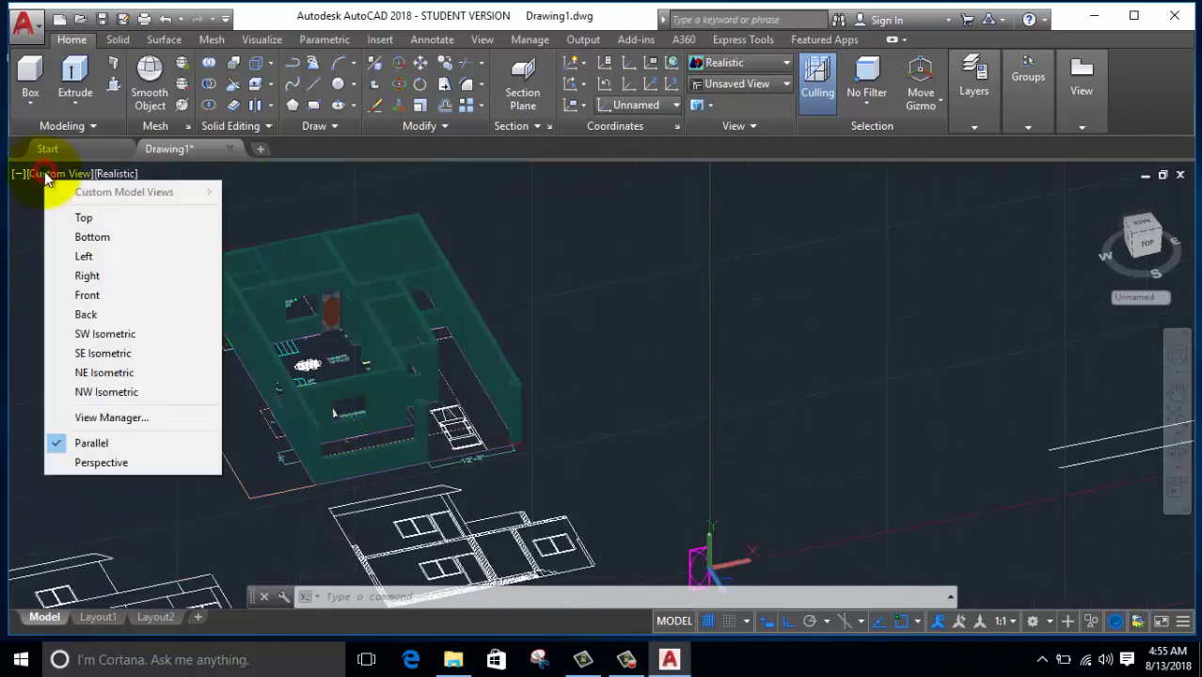
Step: In Front view, draw the 4' square's sides as line segments
click(104, 299)
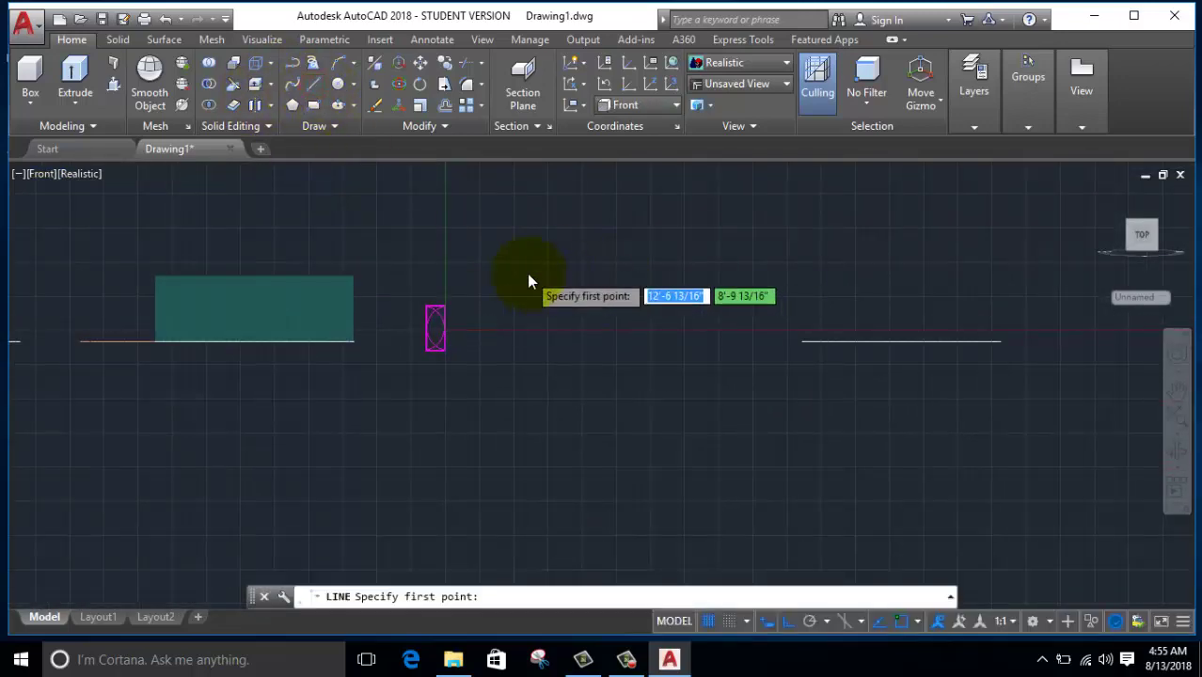
click(503, 463)
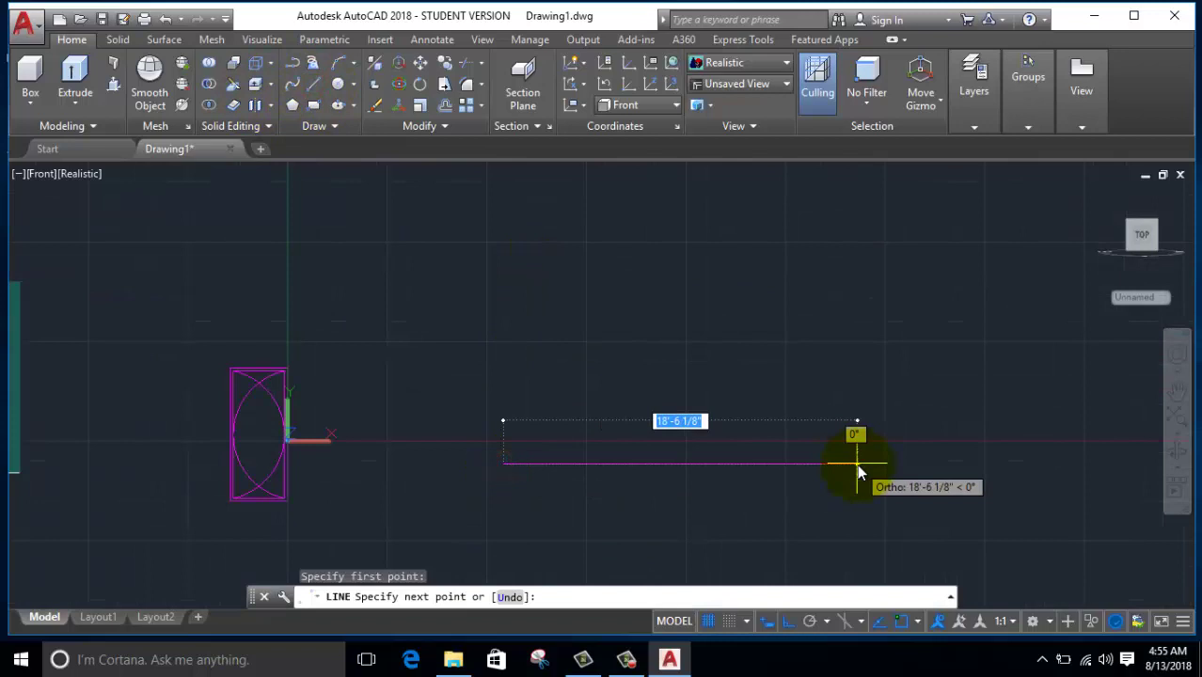
text(4')
key(Return)
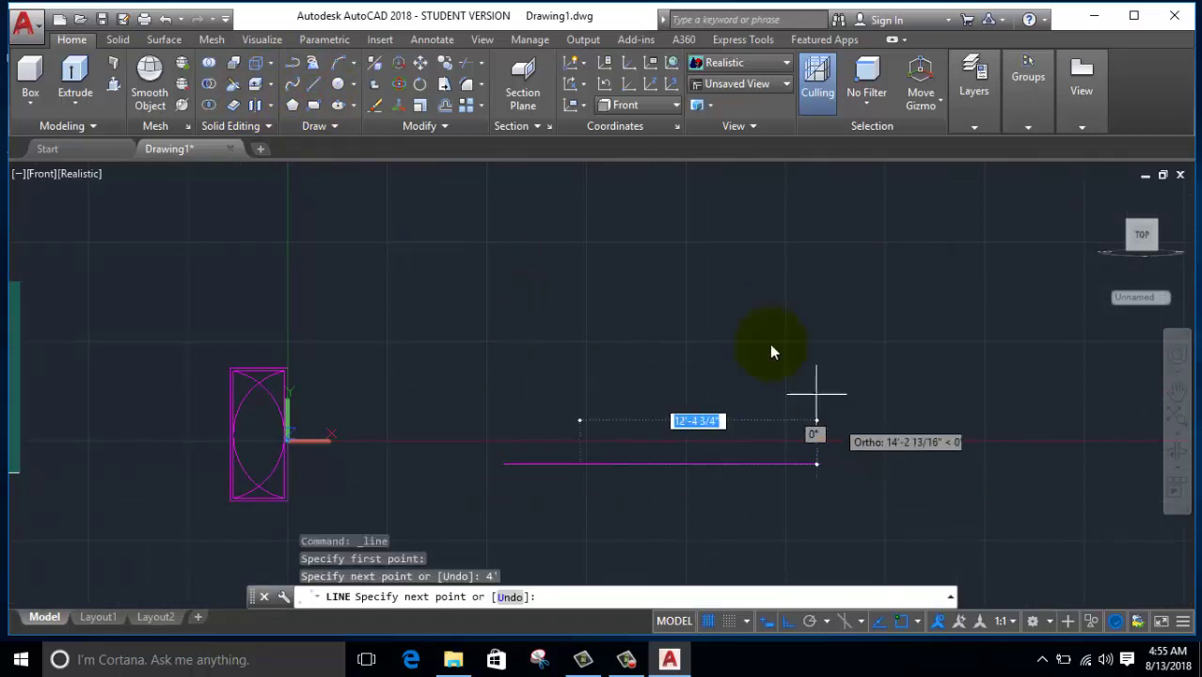
text(4)
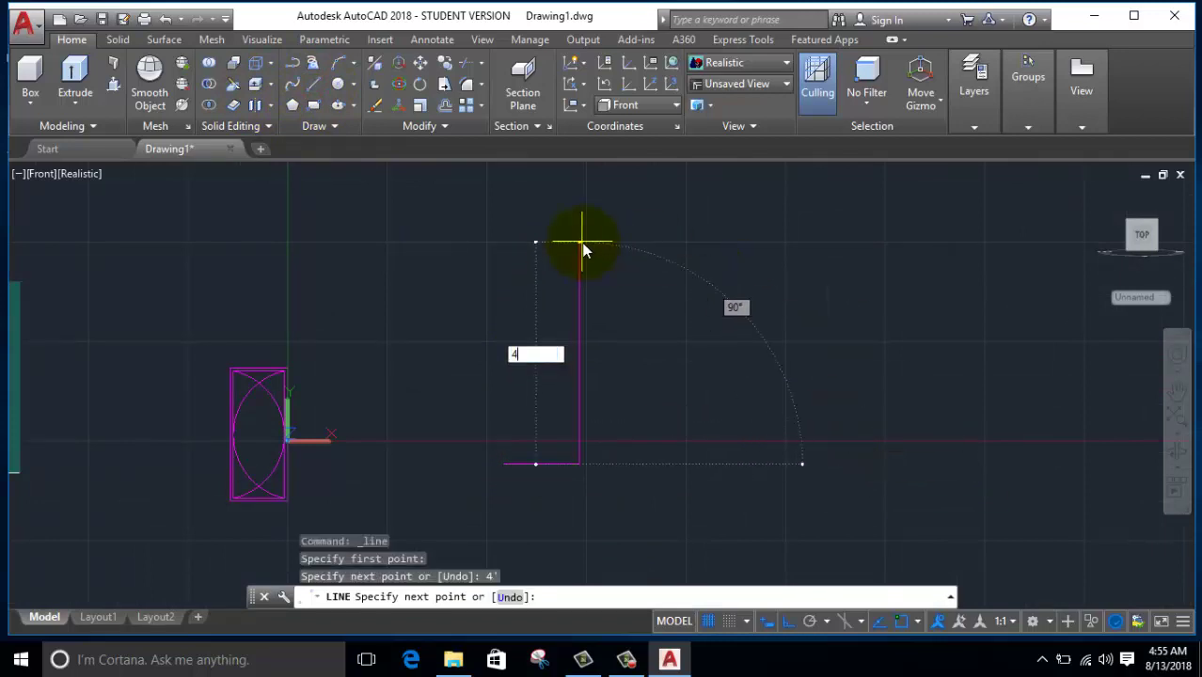
key(Return)
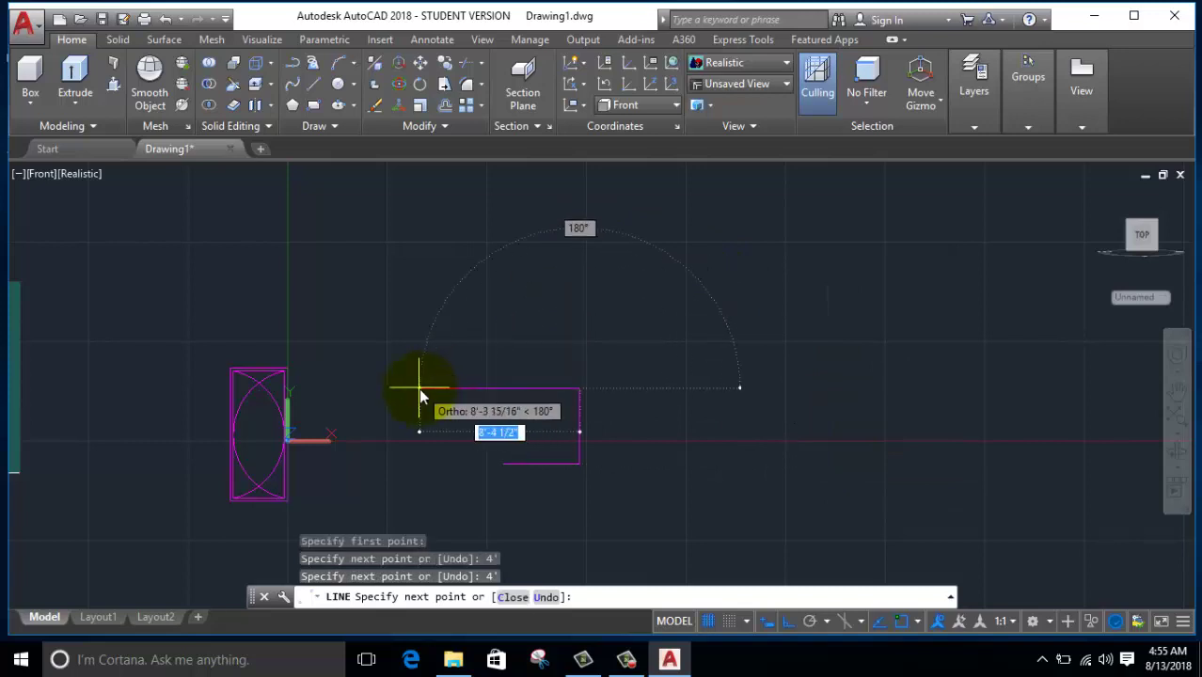
text(4)
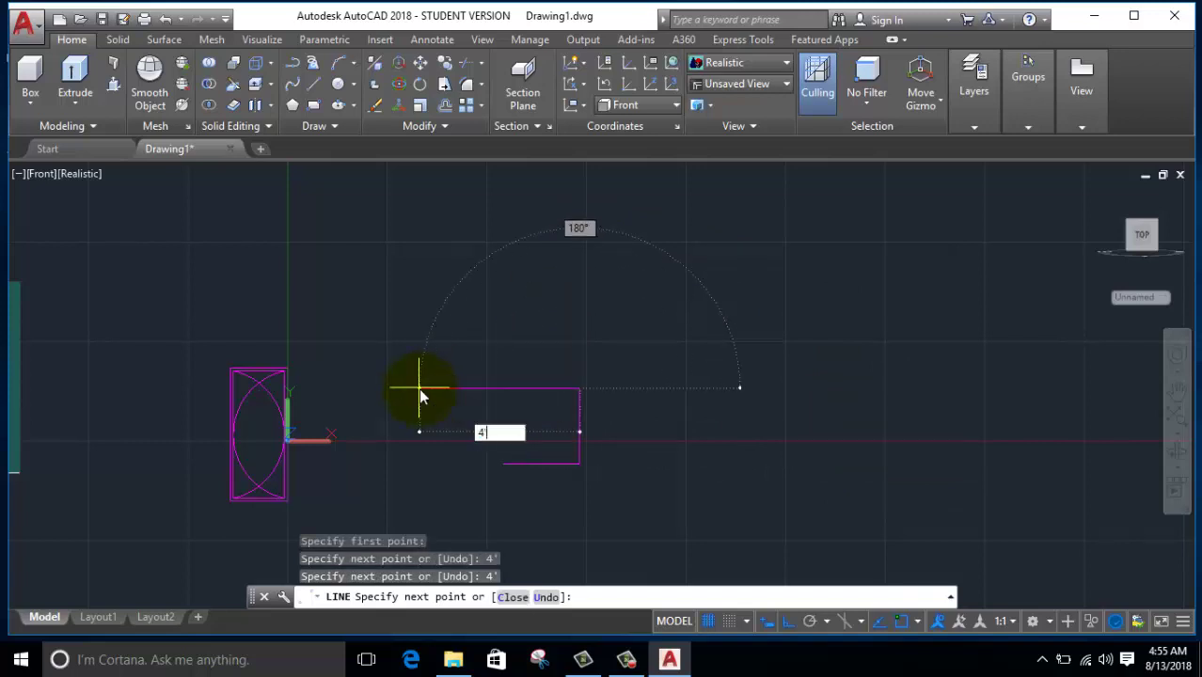
key(Return)
right_click(452, 322)
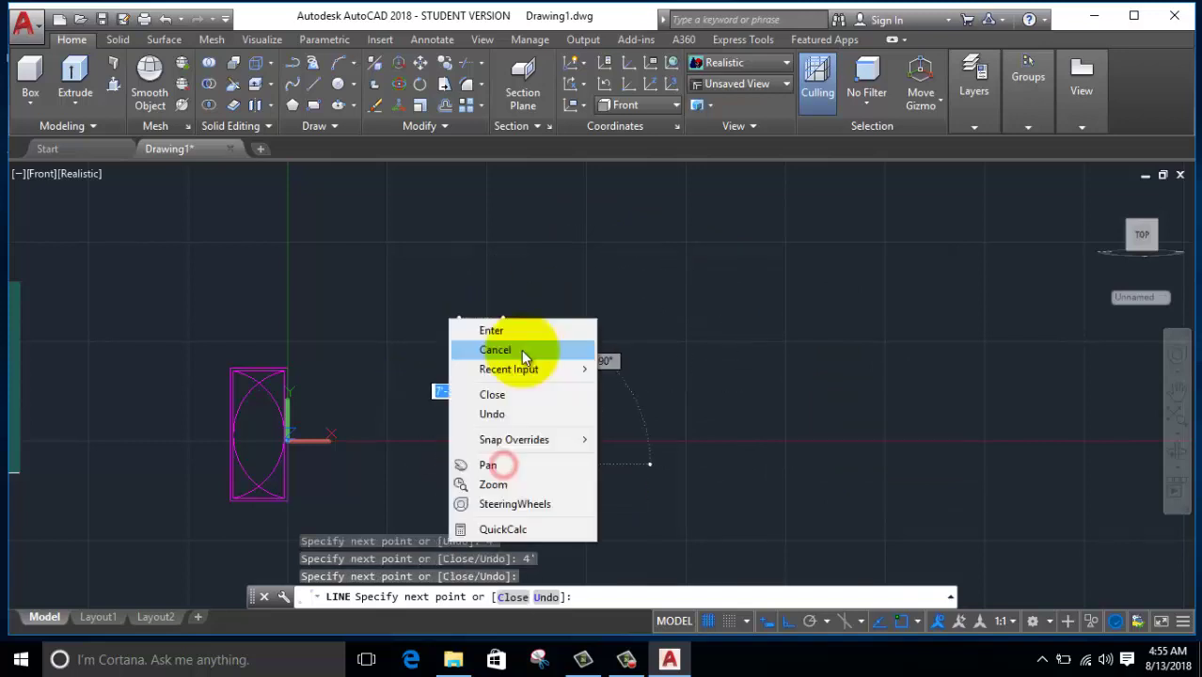
click(520, 330)
Step: Join the square's four sides into a single polyline and select it
click(591, 336)
click(412, 481)
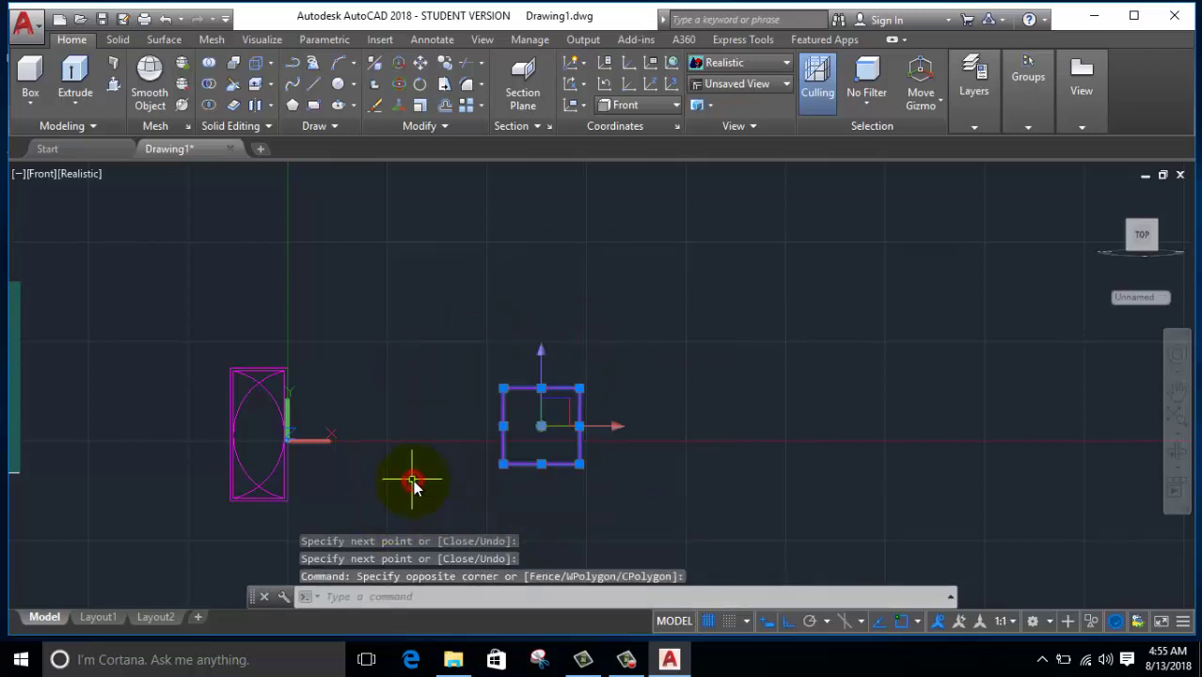
key(Return)
click(584, 389)
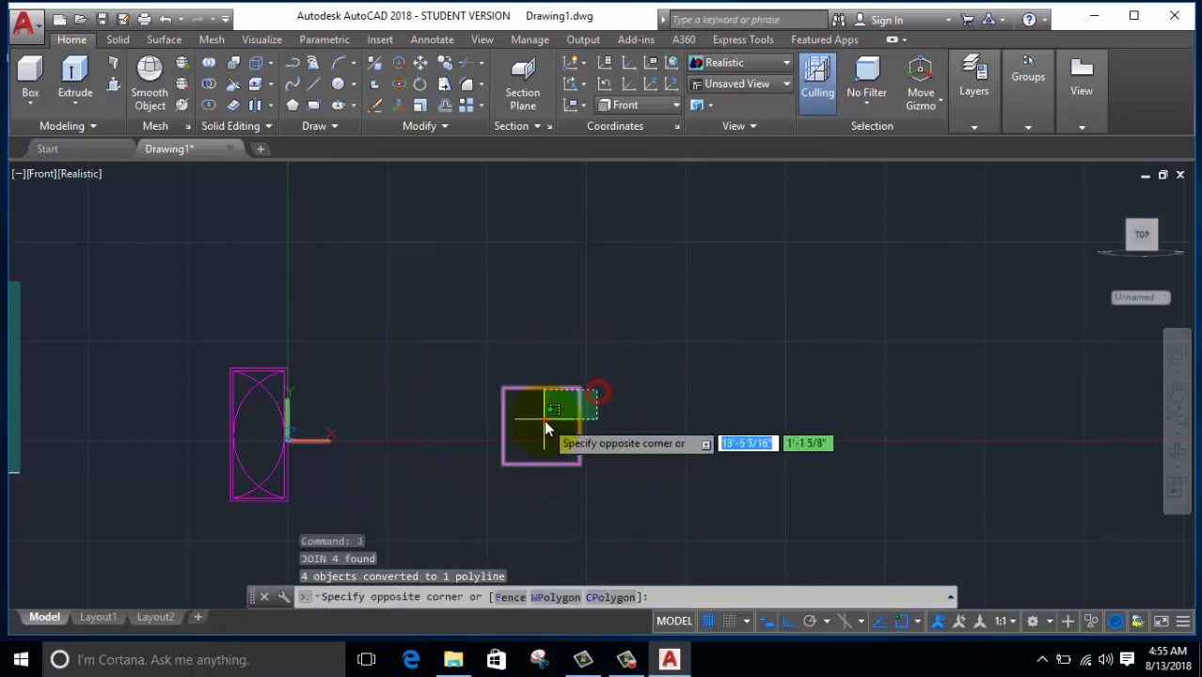
click(544, 420)
Step: Offset the square 2" inward to form an inner border
text(o)
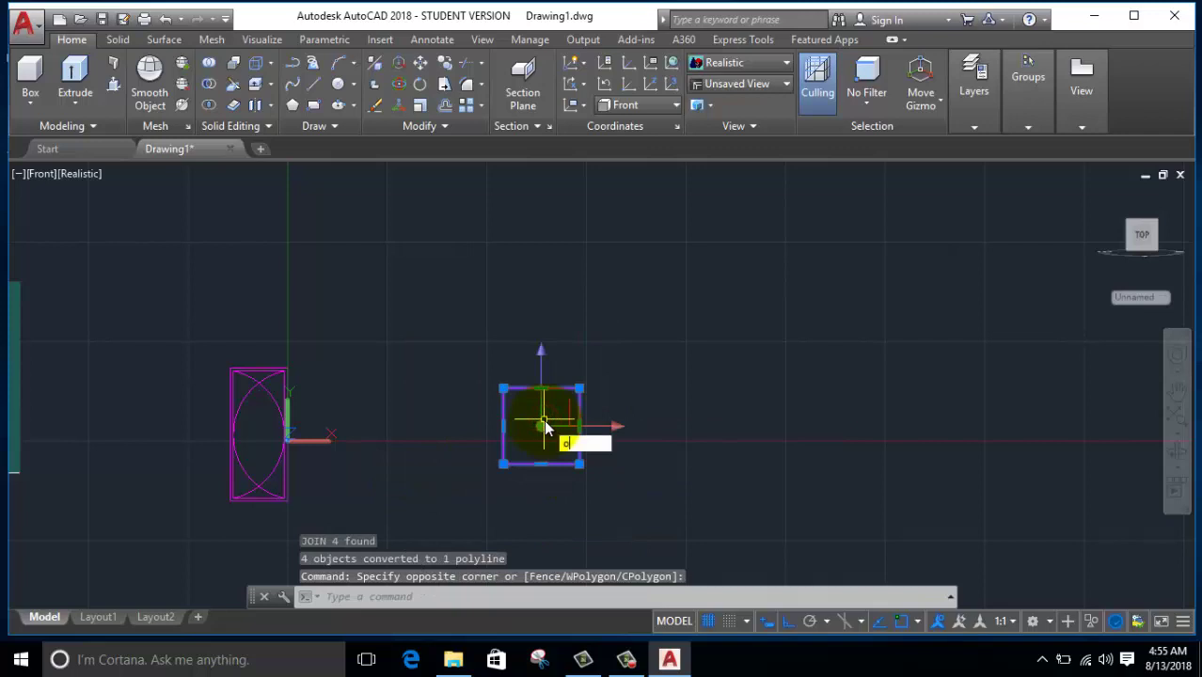
key(Return)
click(560, 363)
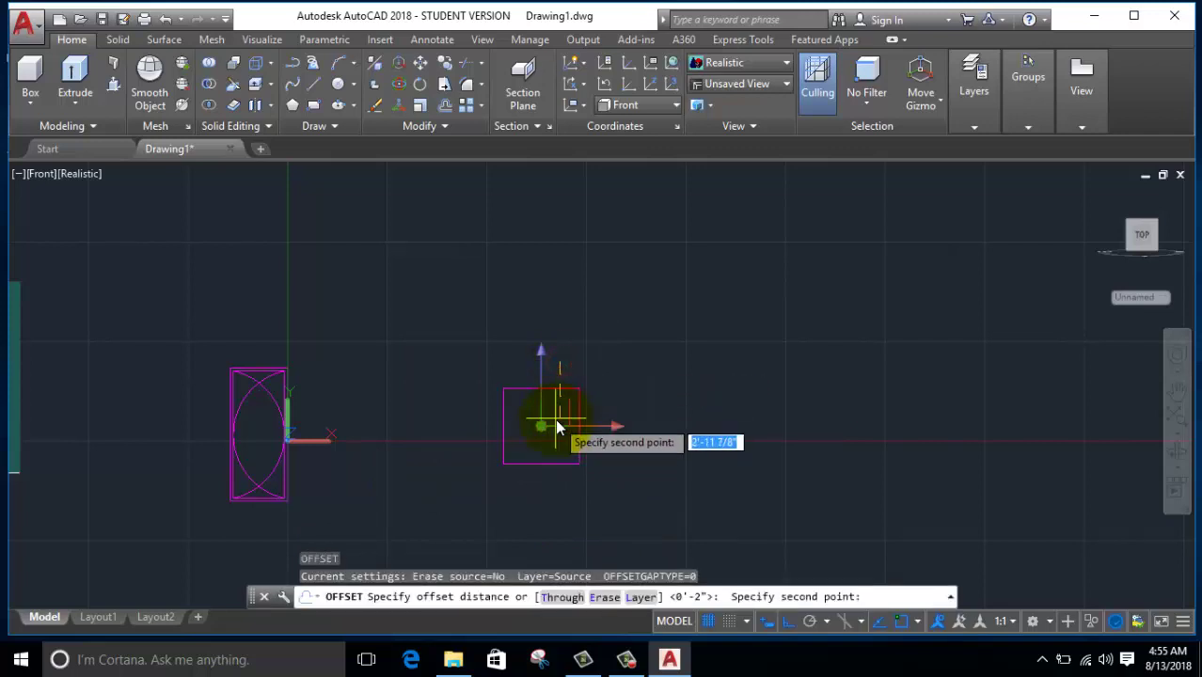
text(2)
key(Return)
click(533, 369)
right_click(527, 306)
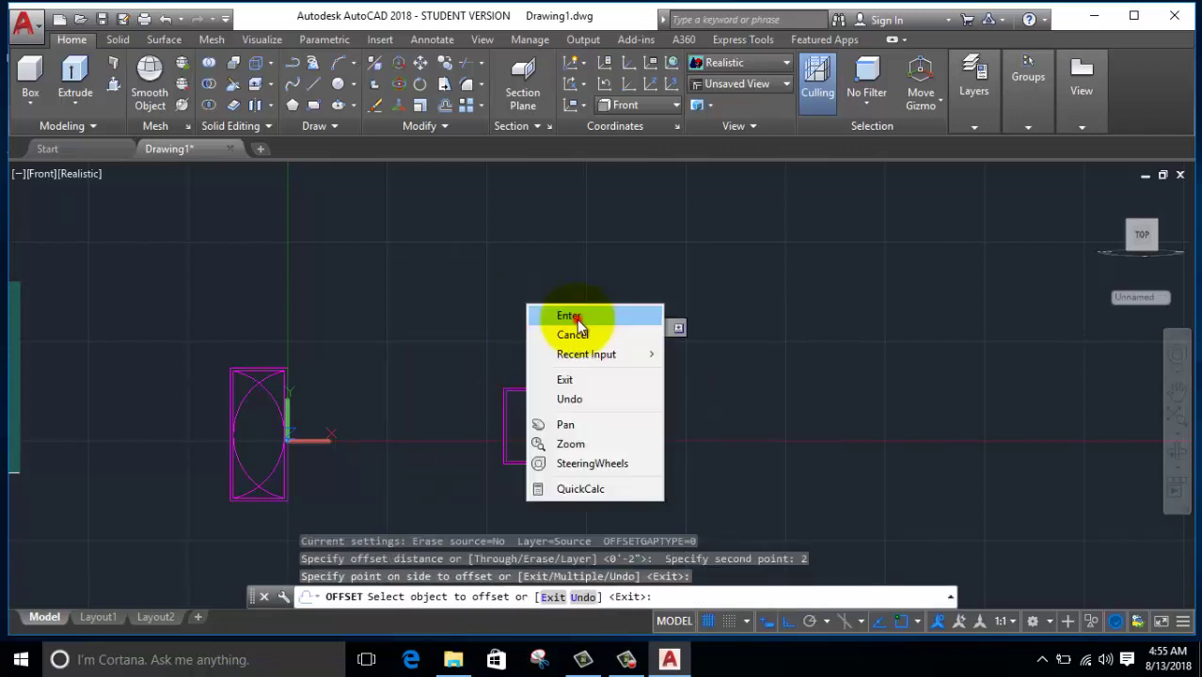
click(565, 314)
scroll(554, 425, up, 2)
middle_drag(551, 452, 537, 367)
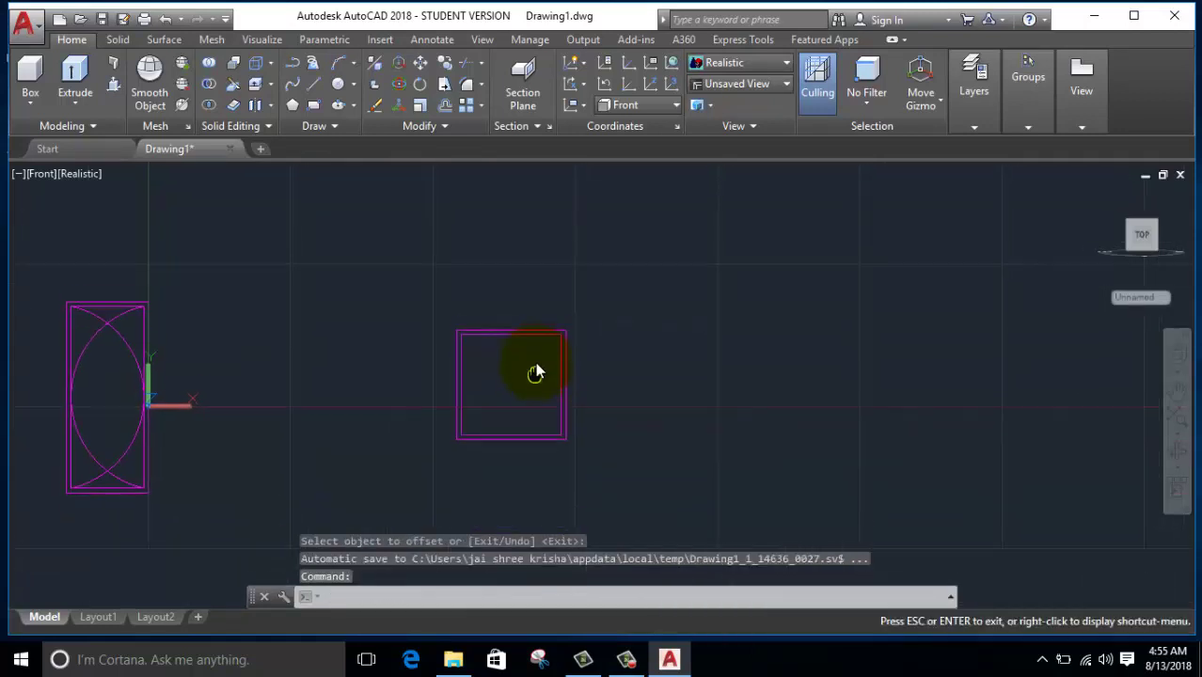
Step: Draw a vertical centre line from the bottom midpoint to the top midpoint
key(Return)
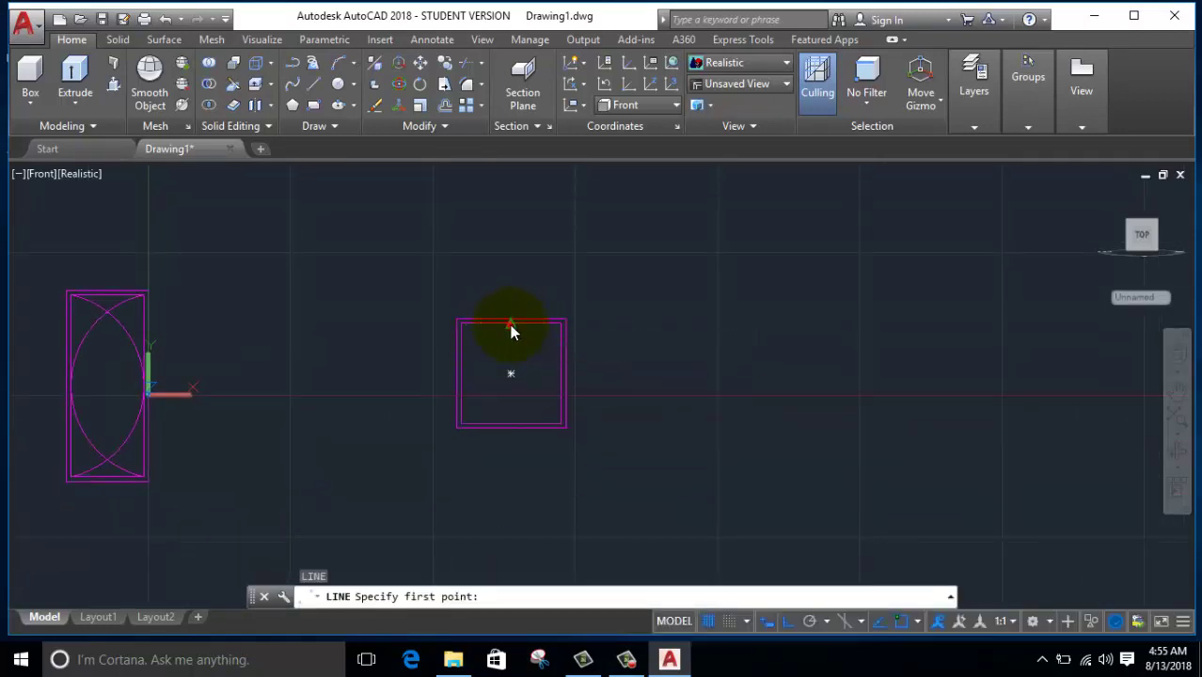
click(511, 422)
click(511, 323)
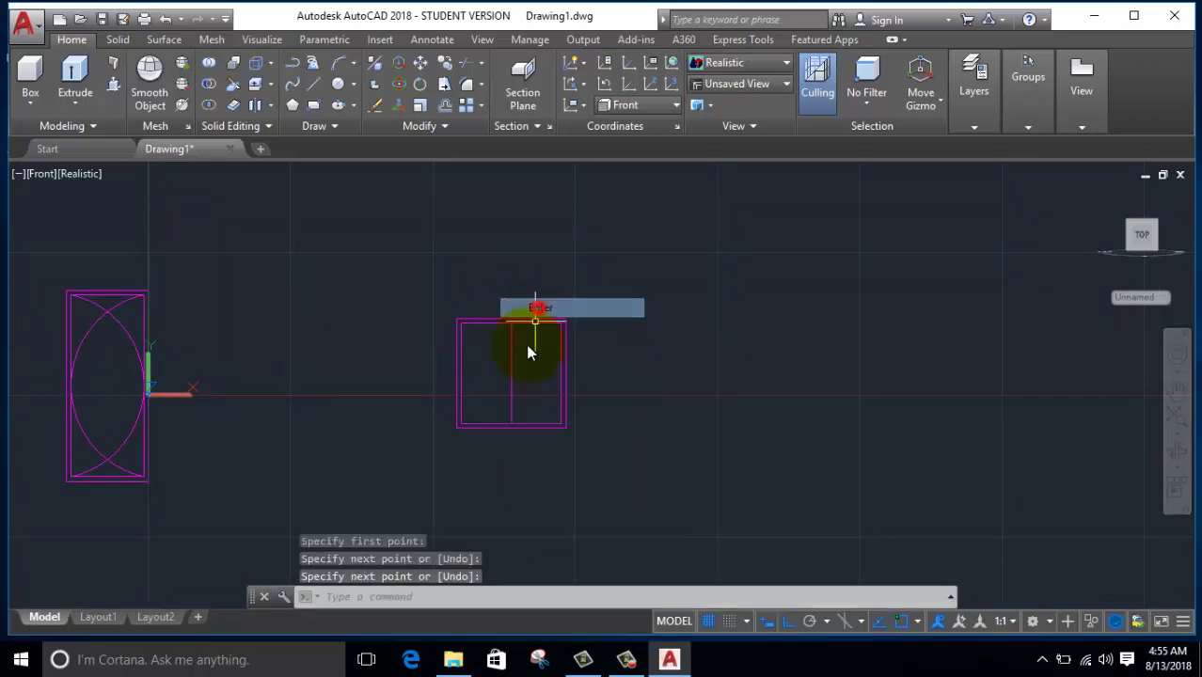
key(Return)
click(526, 344)
click(485, 360)
Step: Offset the centre line 1" to each side to create the divider lines
text(o)
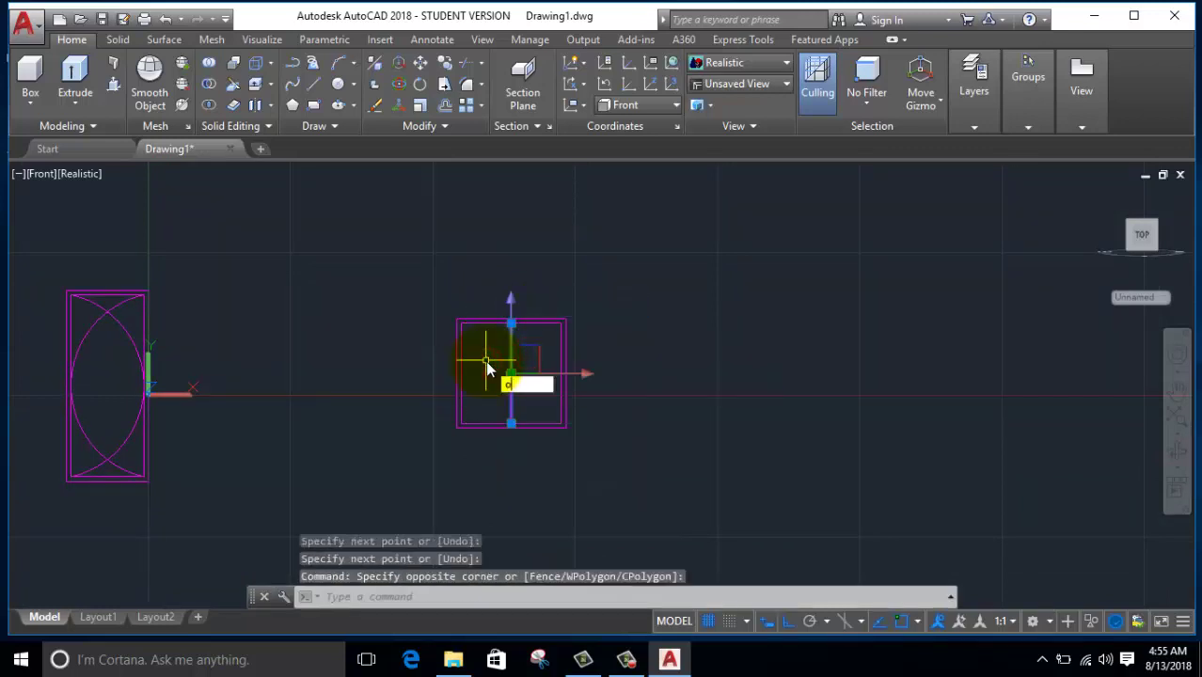
key(Return)
click(539, 339)
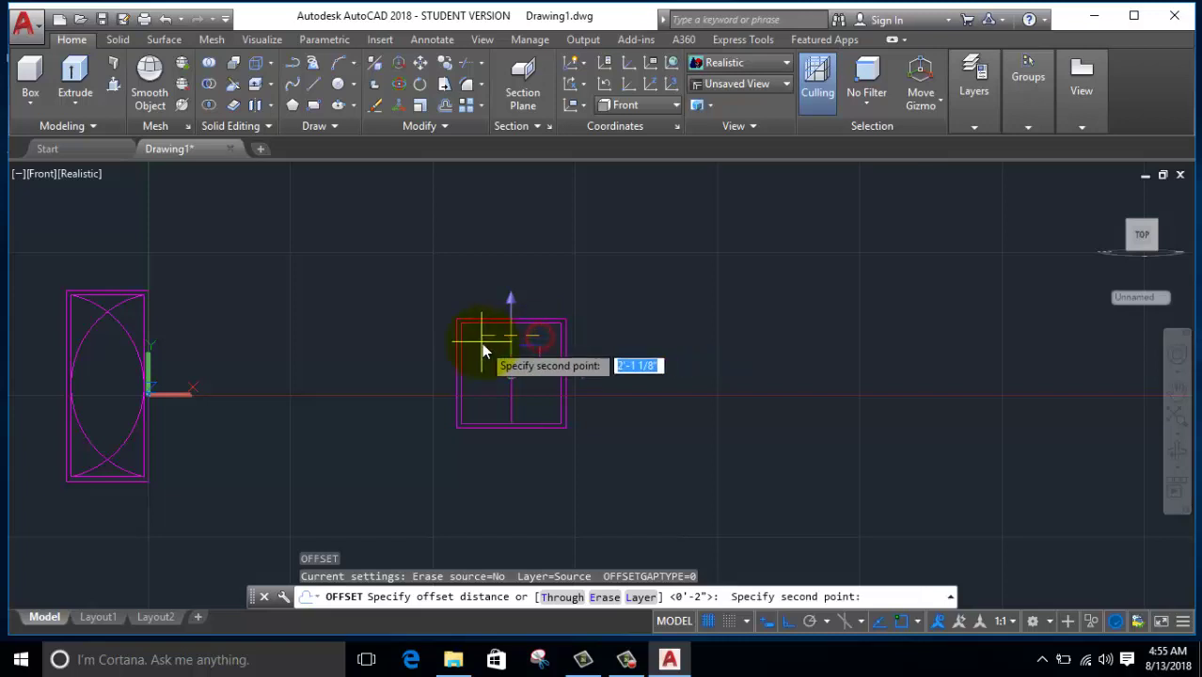
text(1)
key(Return)
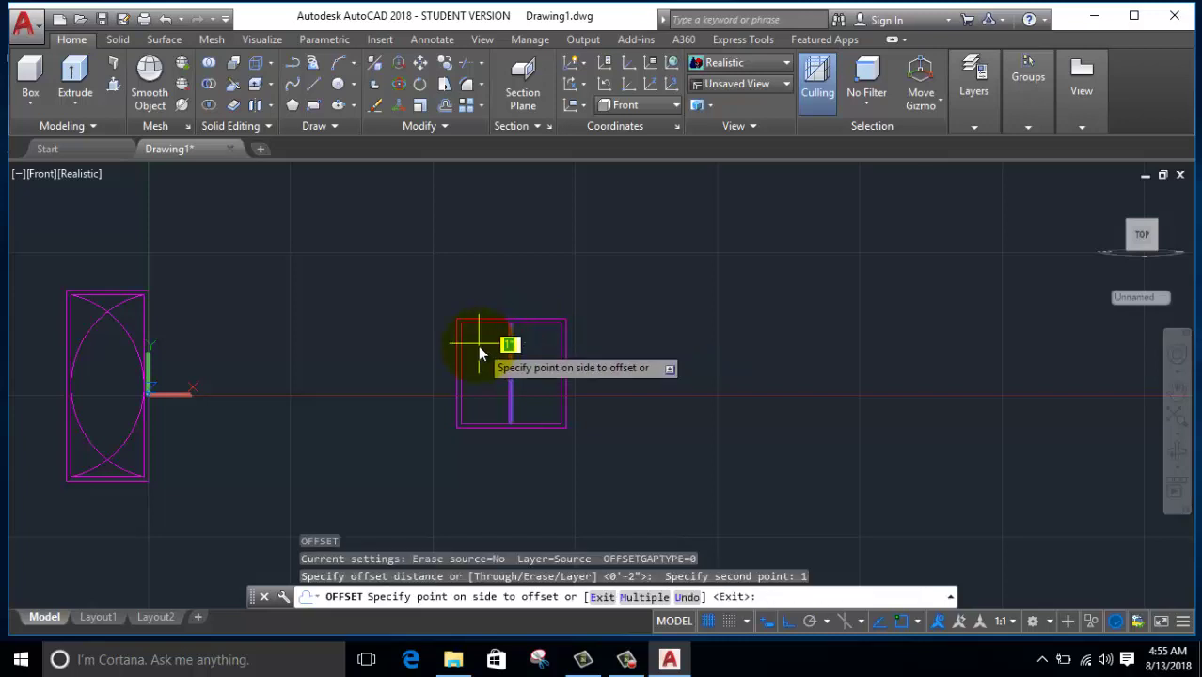
scroll(498, 368, up, 5)
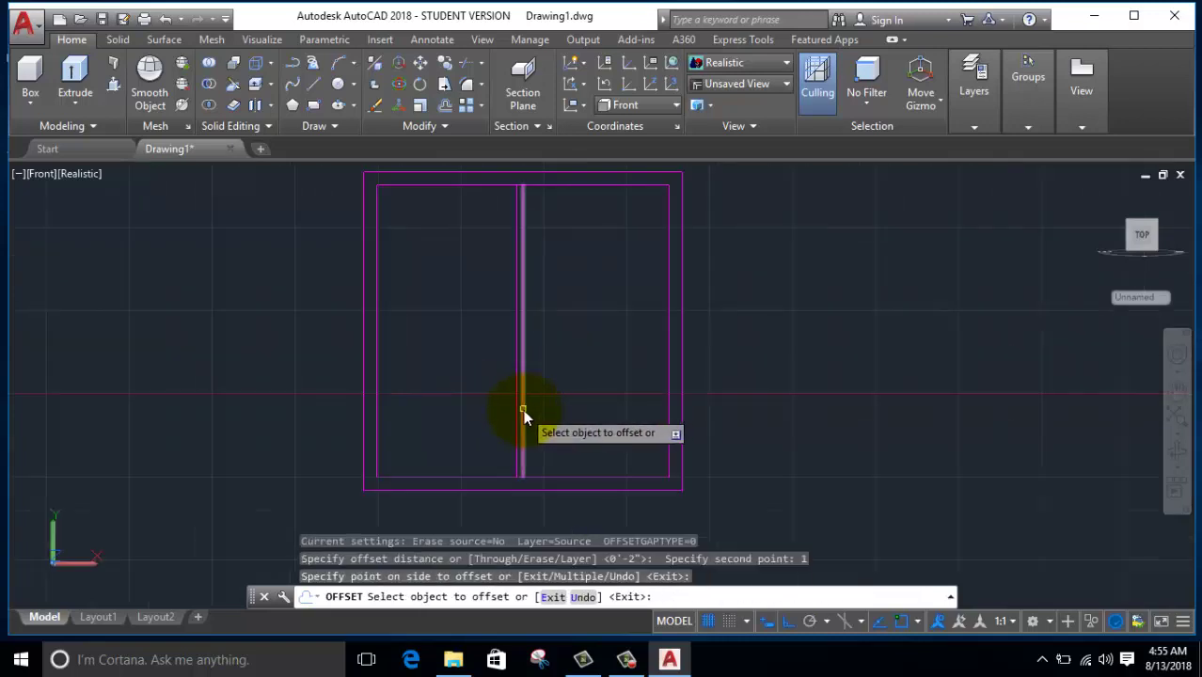
click(525, 411)
right_click(579, 413)
click(628, 325)
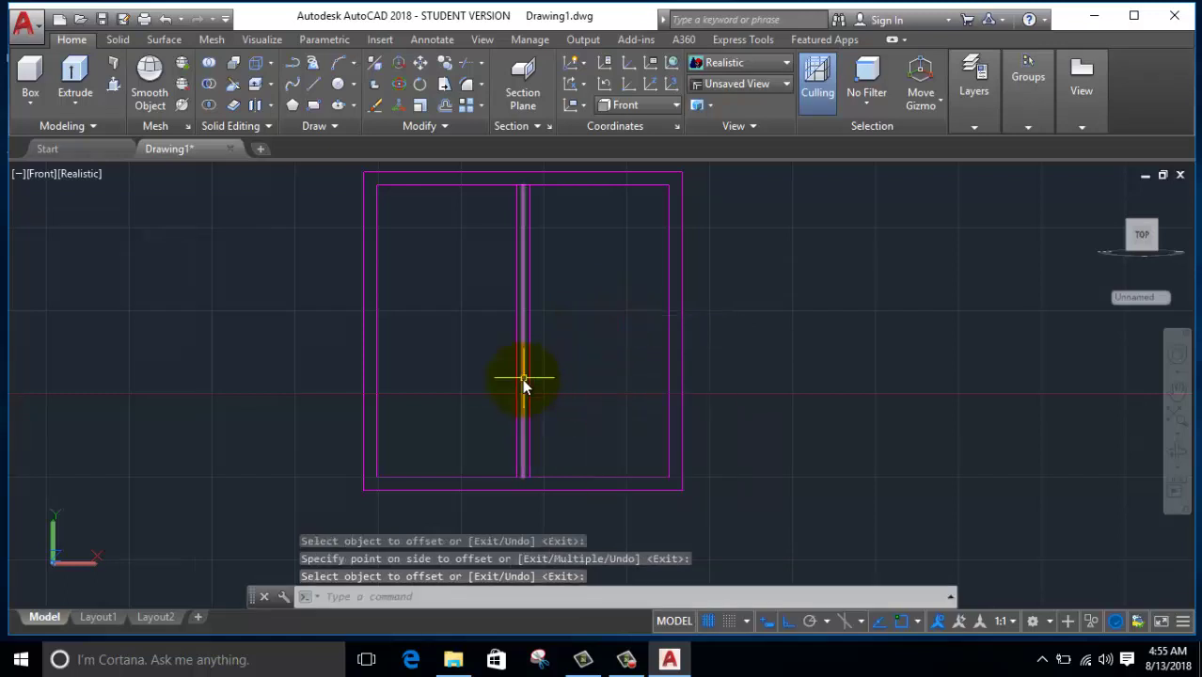
Step: Erase the original middle centre line, leaving the two divider lines
click(524, 383)
right_click(548, 299)
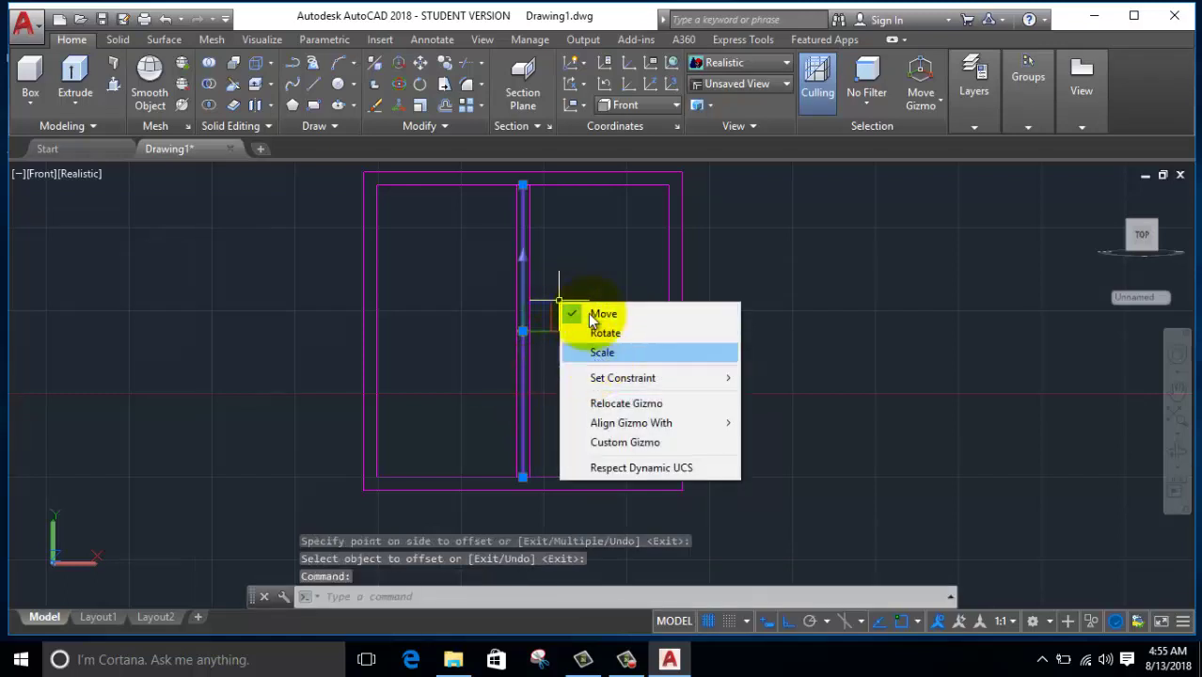
click(594, 237)
click(576, 238)
right_click(579, 243)
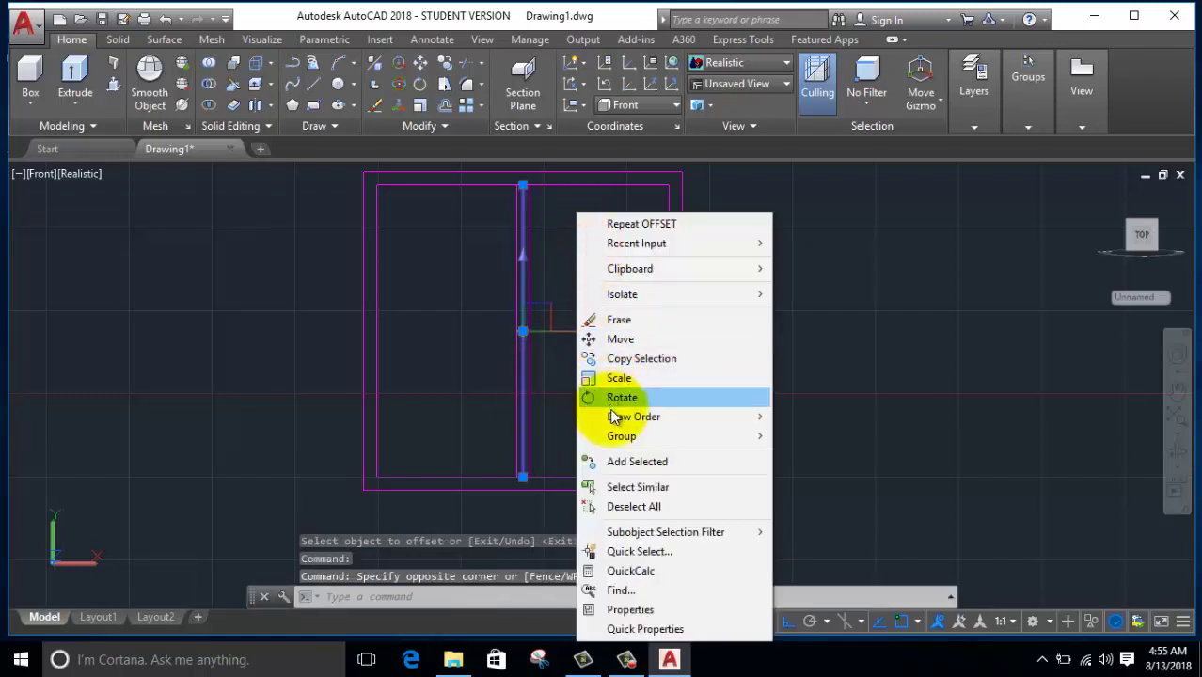
click(618, 321)
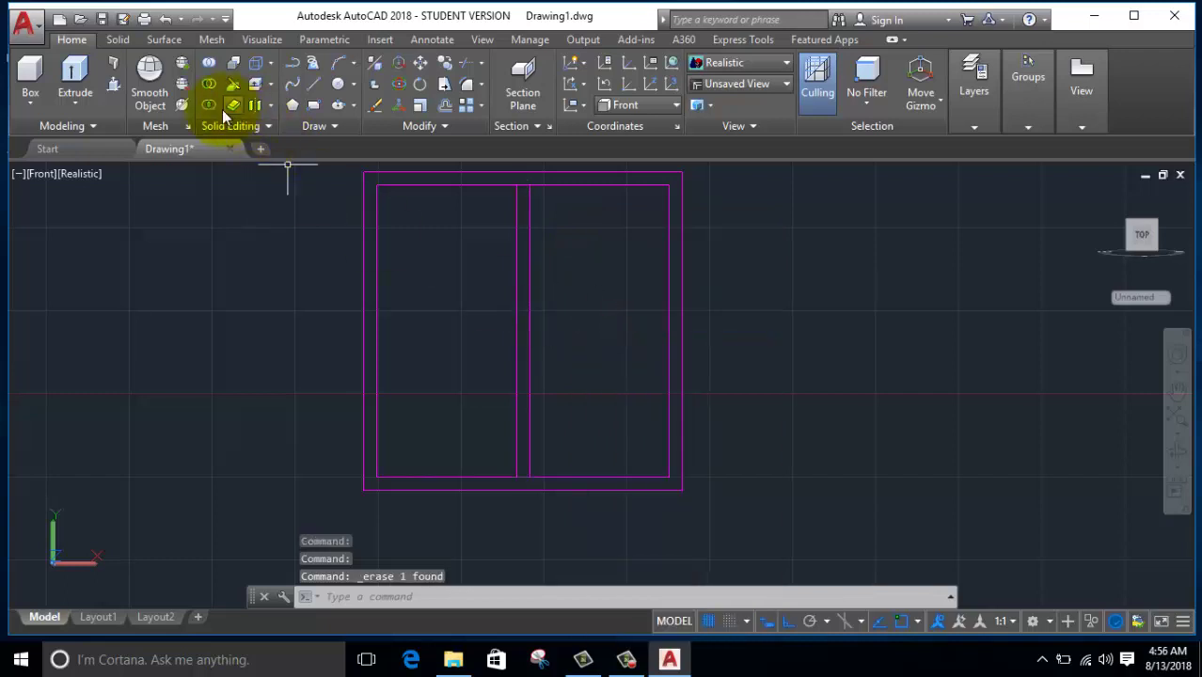
Step: Draw two 3-point arcs from each side's top and bottom corners, bowing in to the divider
click(334, 66)
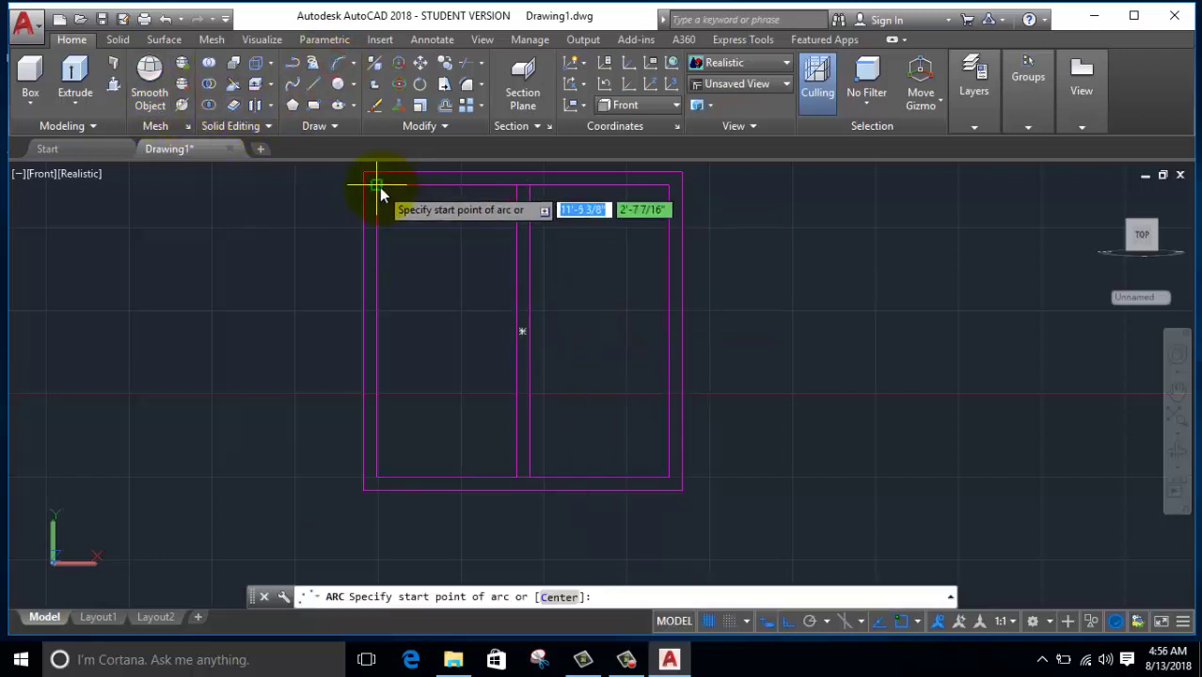
click(379, 187)
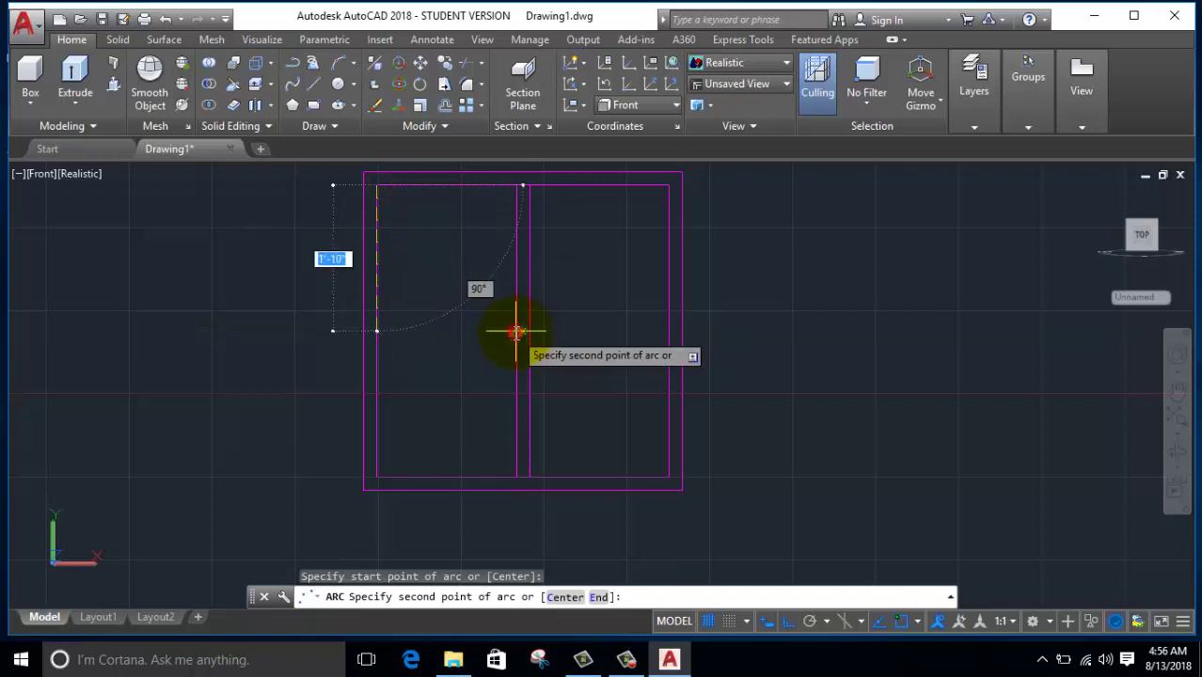
click(517, 331)
click(377, 477)
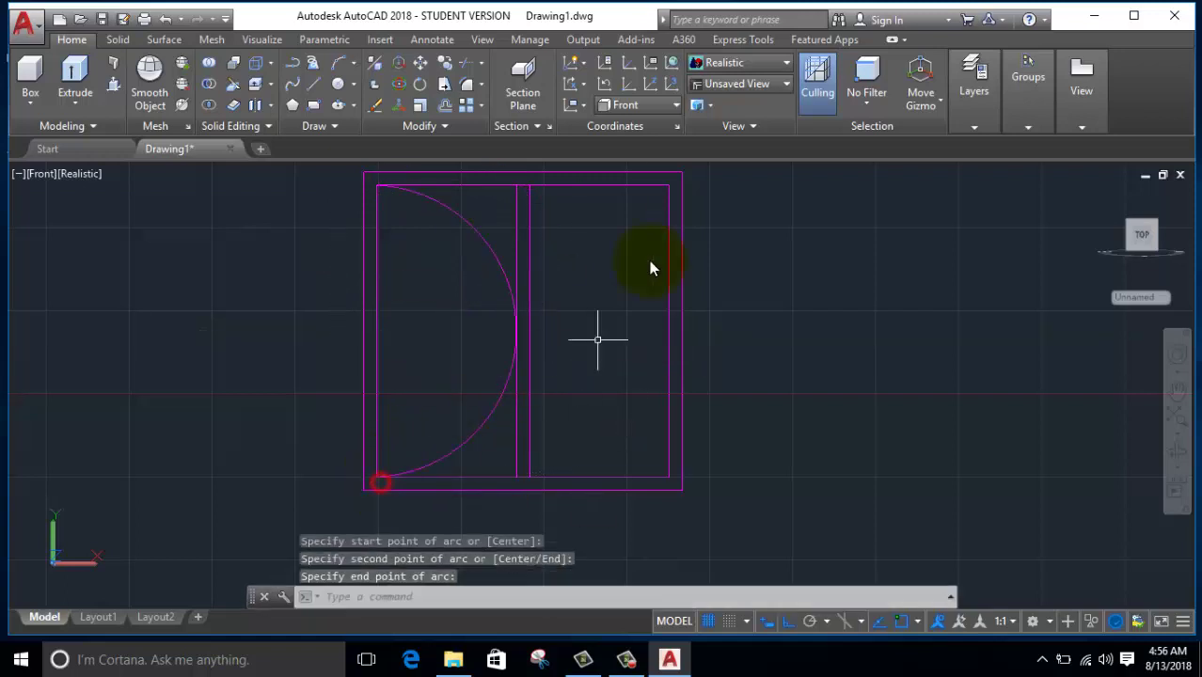
right_click(642, 241)
click(658, 242)
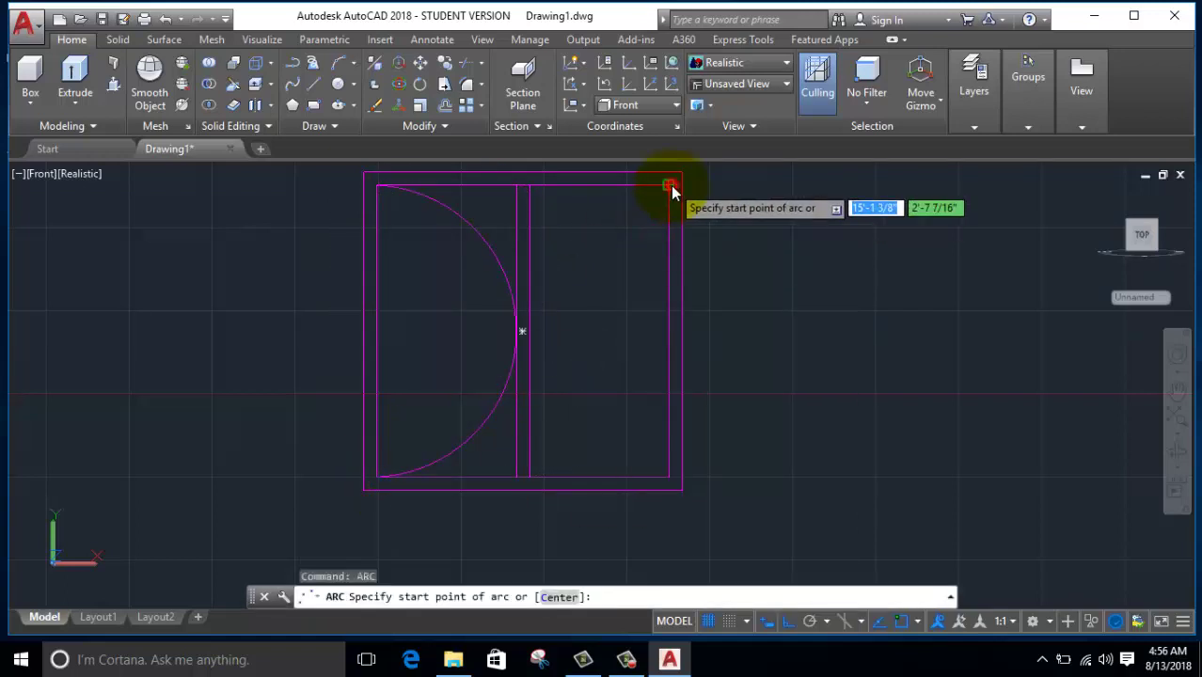
click(669, 185)
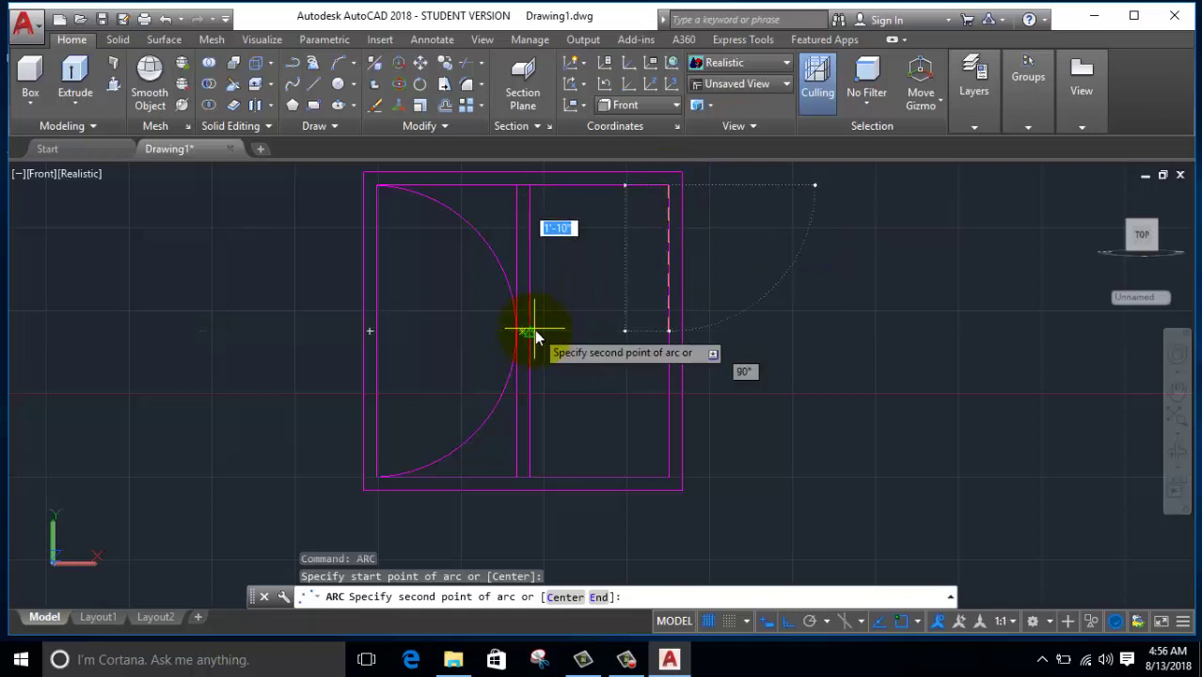
click(523, 332)
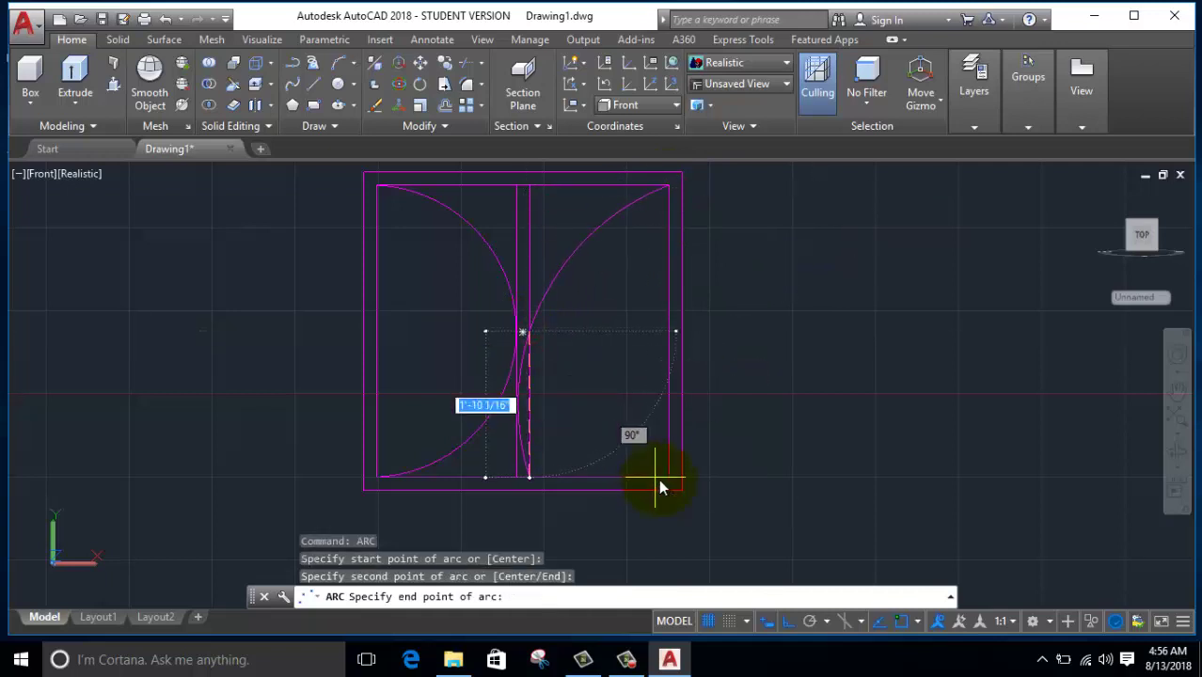
click(671, 477)
scroll(354, 295, down, 3)
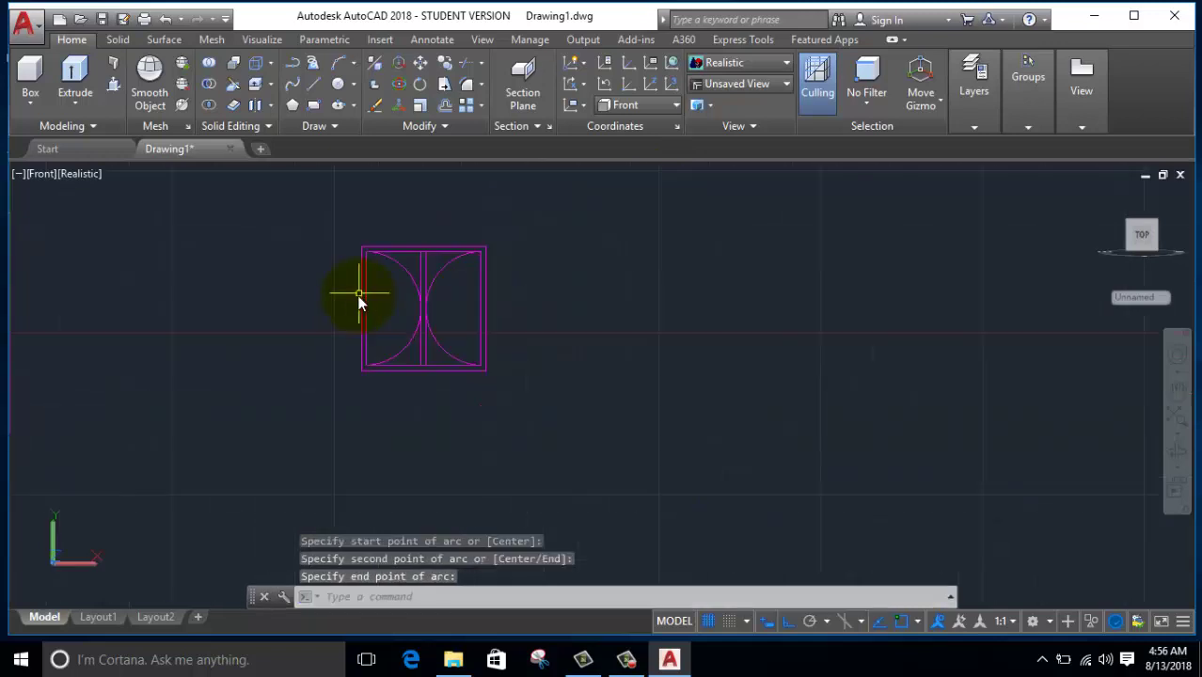
scroll(343, 301, up, 2)
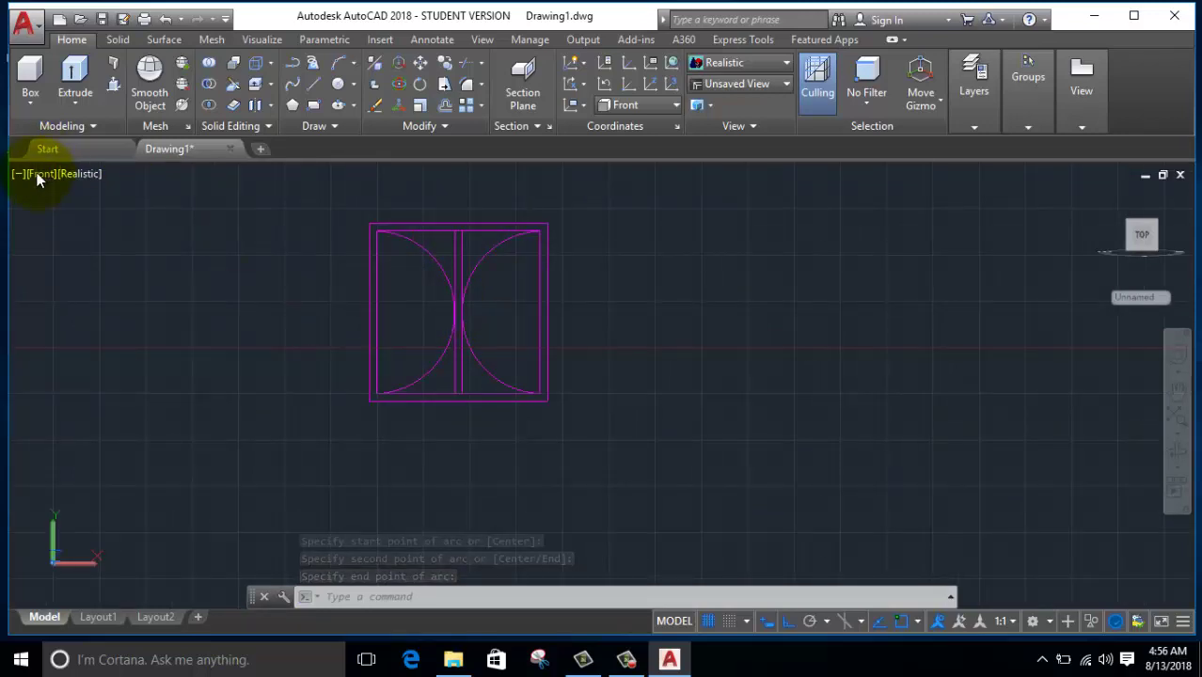
Step: Press-pull the outer frame and both half-circle areas, the left one to 2.5
click(114, 86)
scroll(458, 386, up, 4)
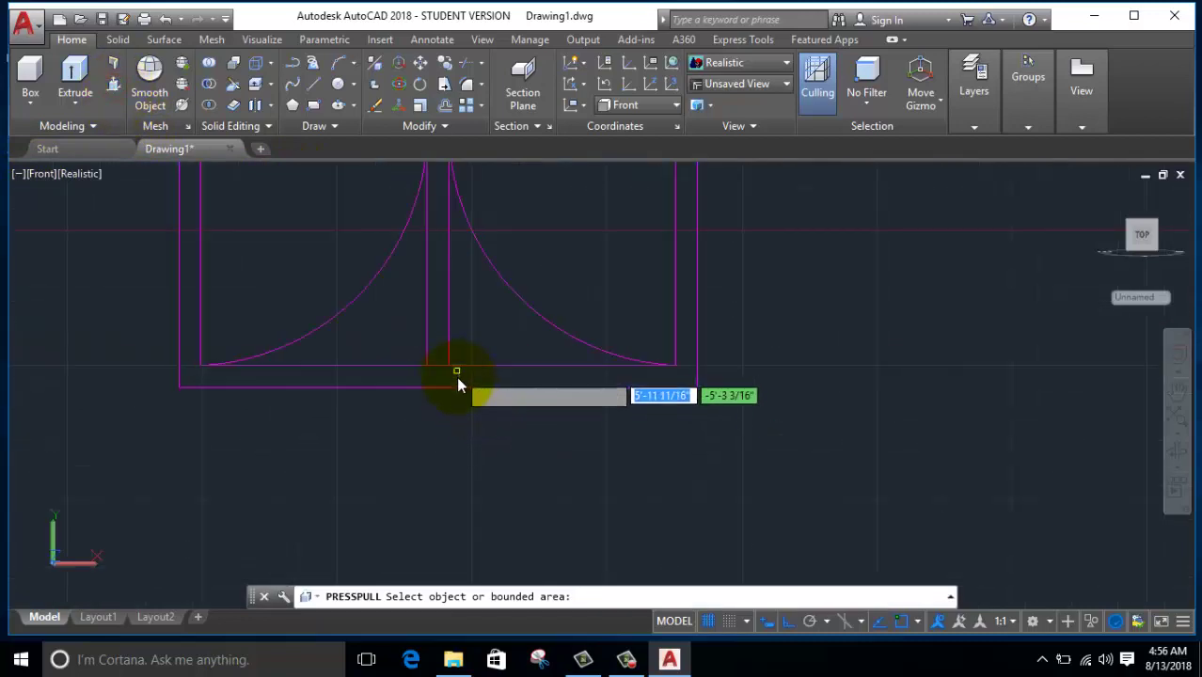
click(457, 377)
middle_drag(517, 330, 548, 501)
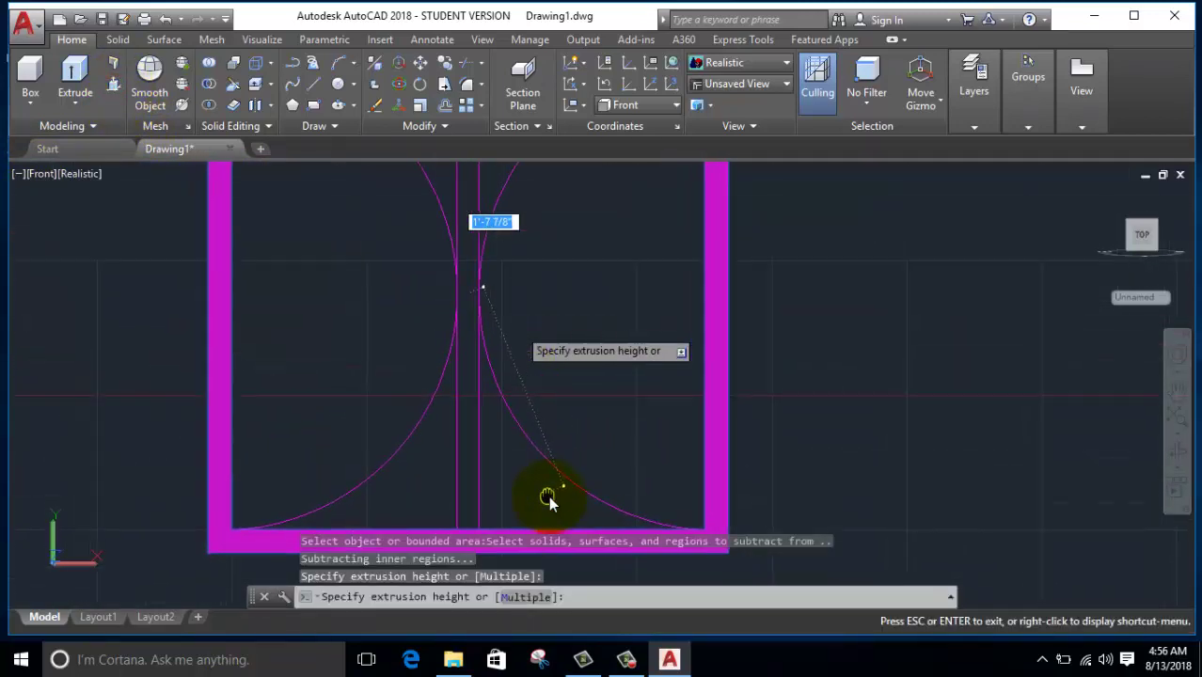
scroll(552, 475, down, 5)
text(3)
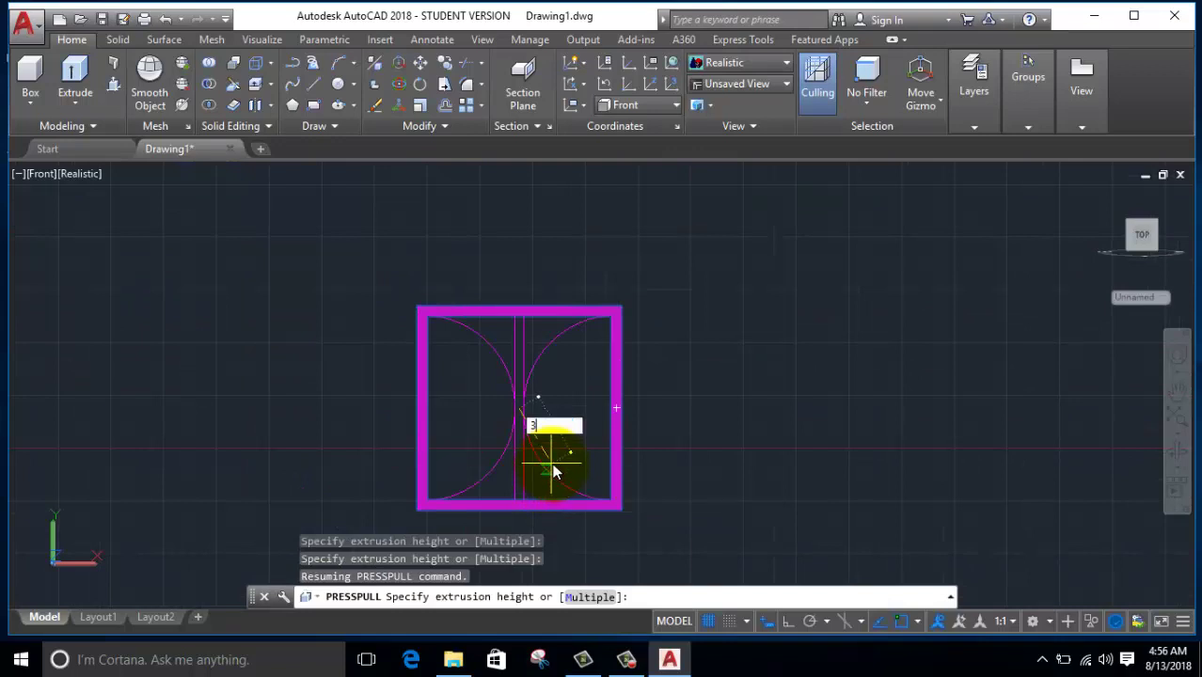
key(Return)
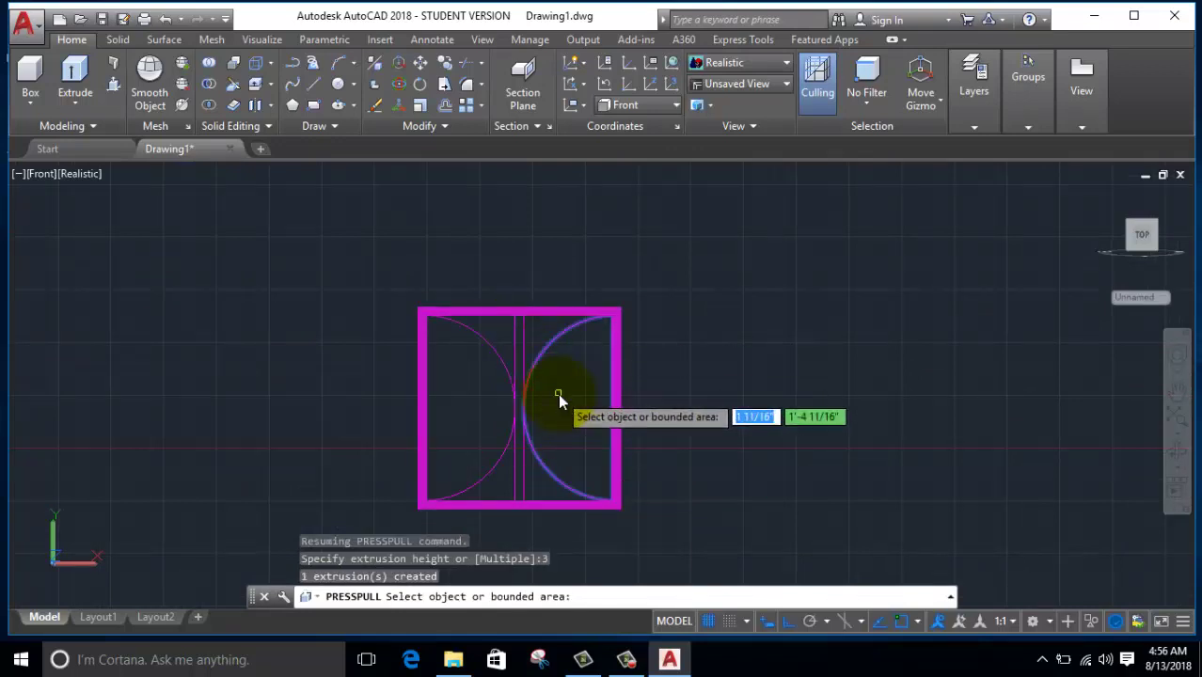
click(564, 384)
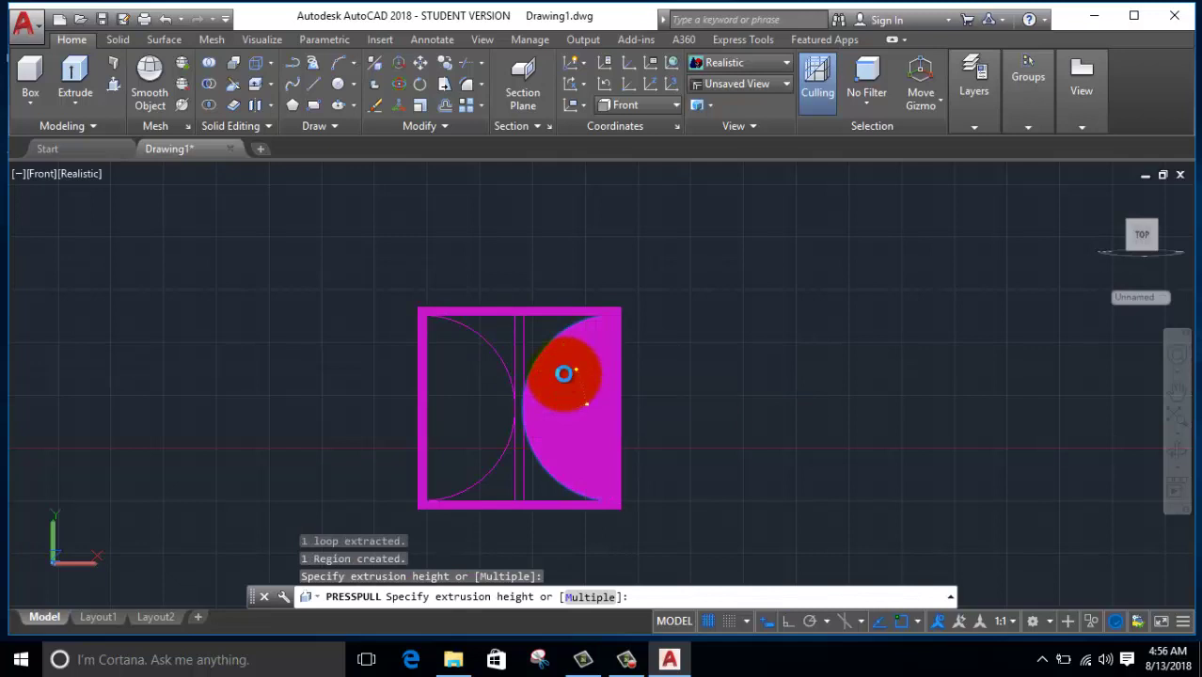
key(Return)
click(472, 405)
text(2.5)
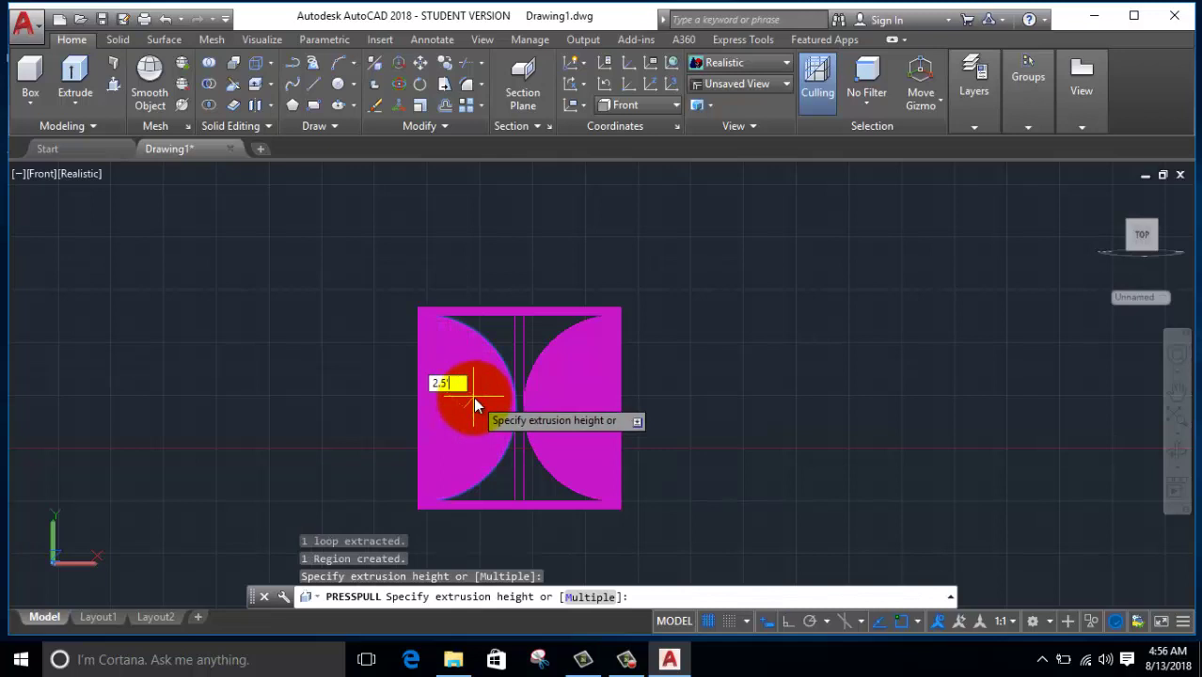
key(Return)
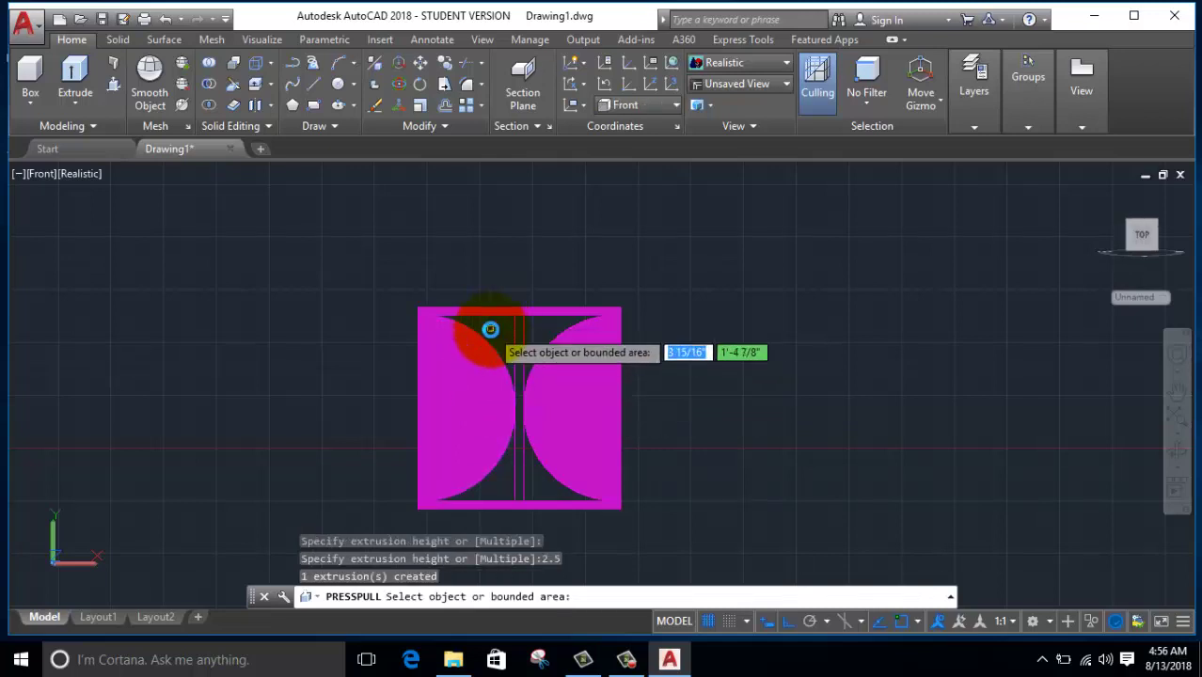
Step: Press-pull the four small enclosed areas at top and bottom to a height of 1
click(491, 329)
text(1)
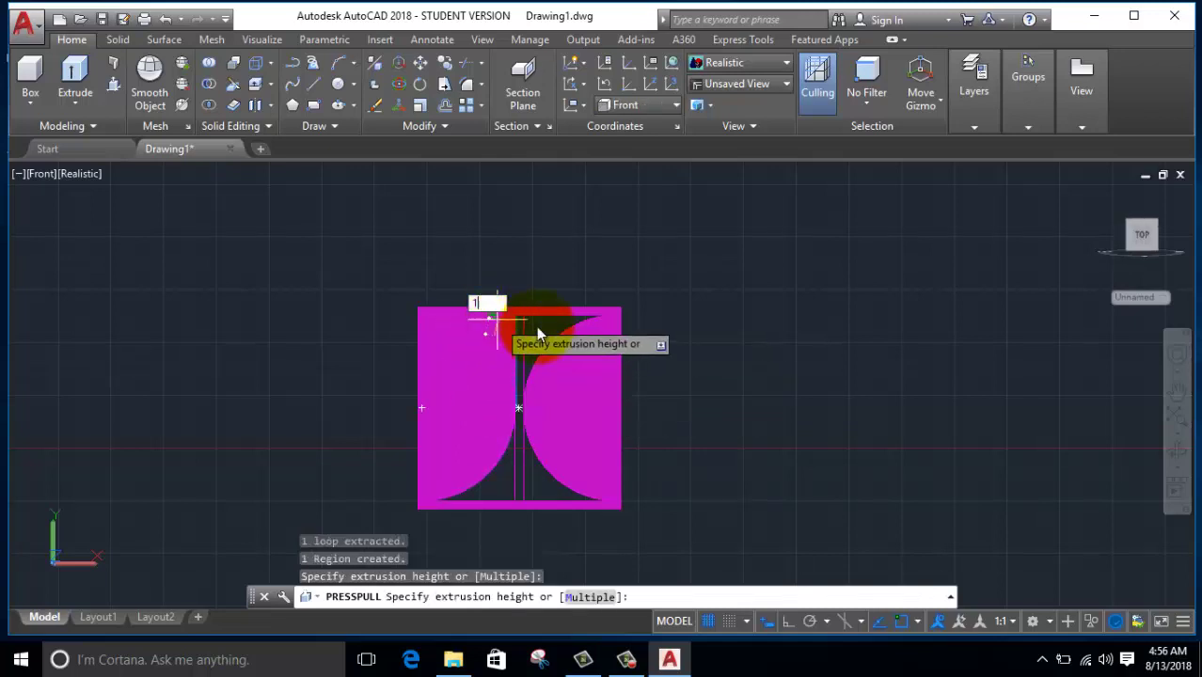
key(Return)
click(545, 333)
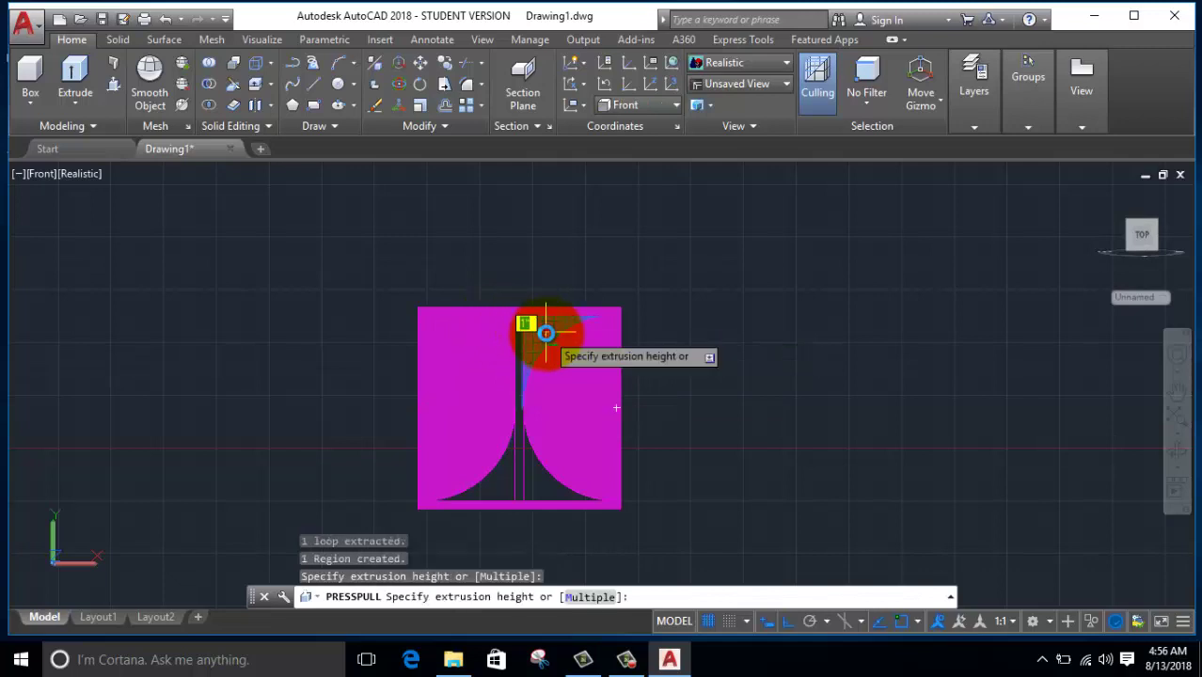
key(Return)
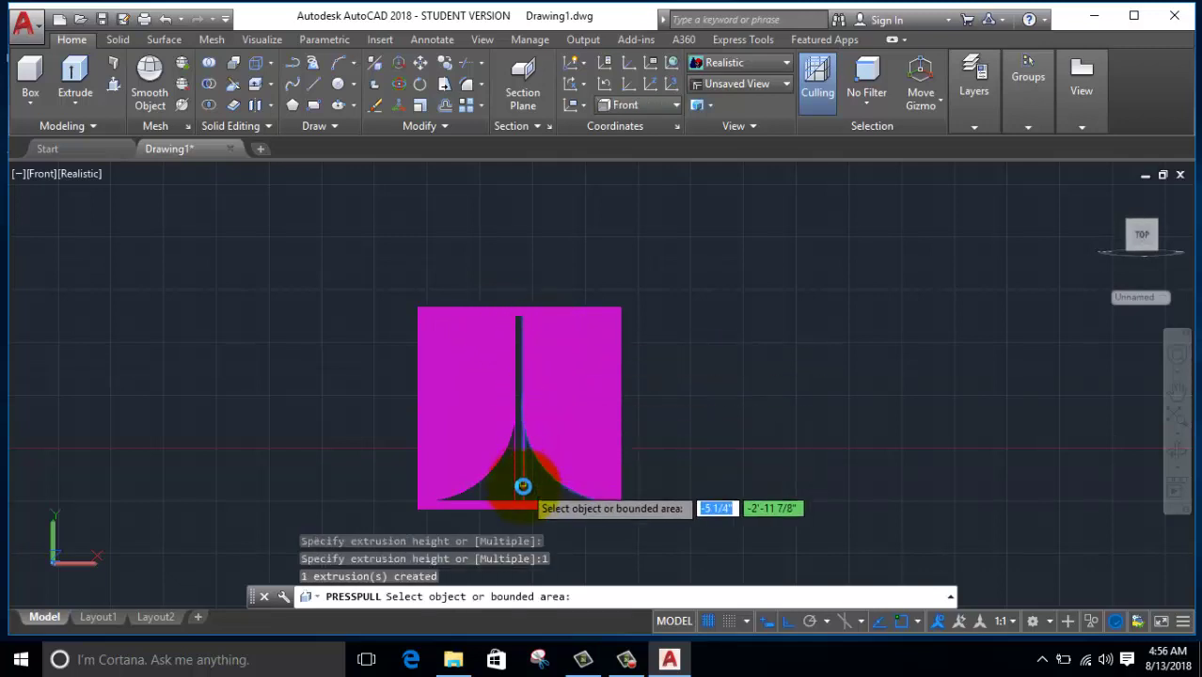
click(545, 484)
text(1)
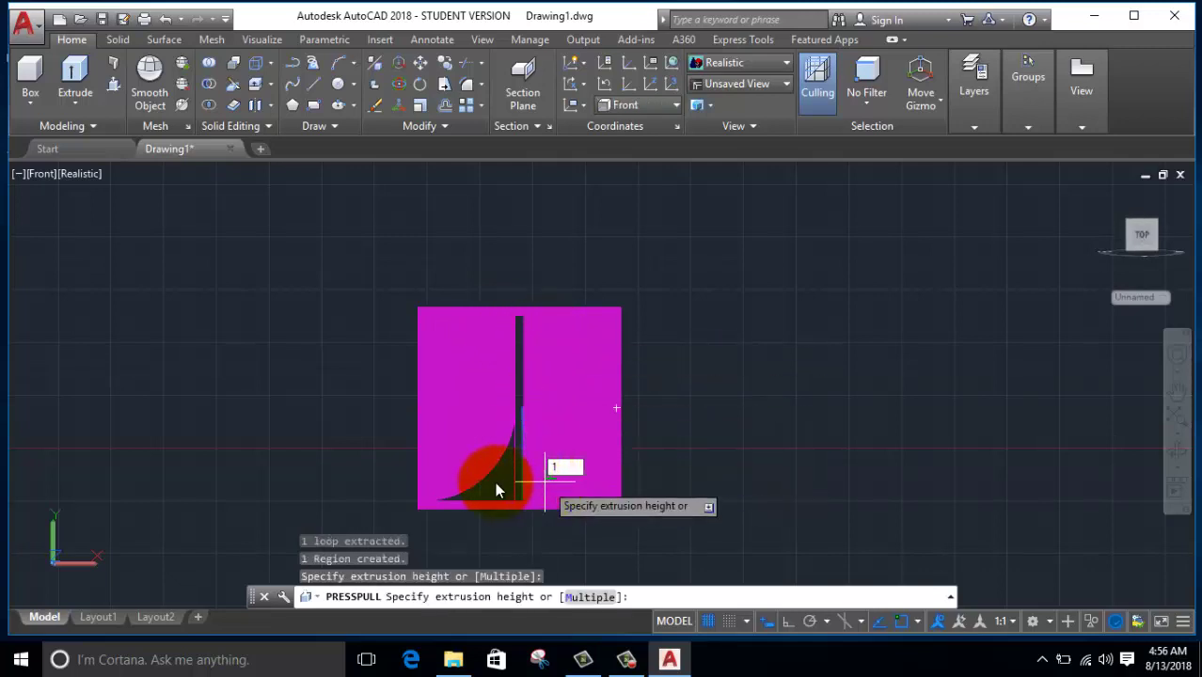
key(Return)
click(493, 480)
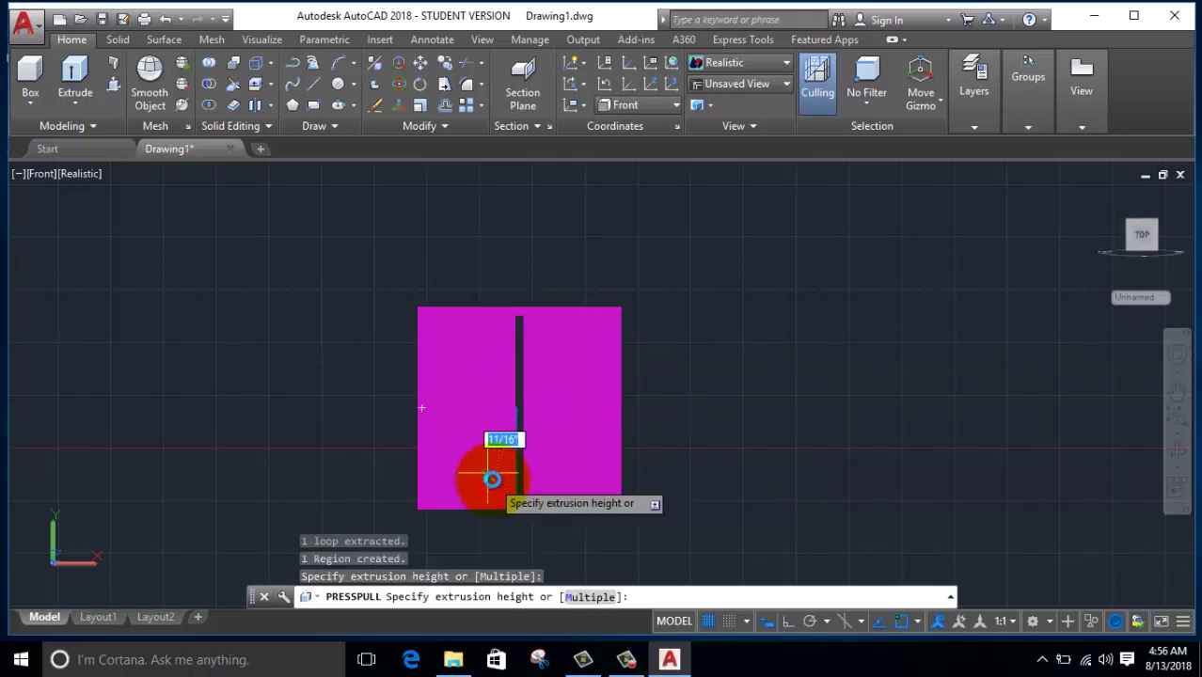
key(Return)
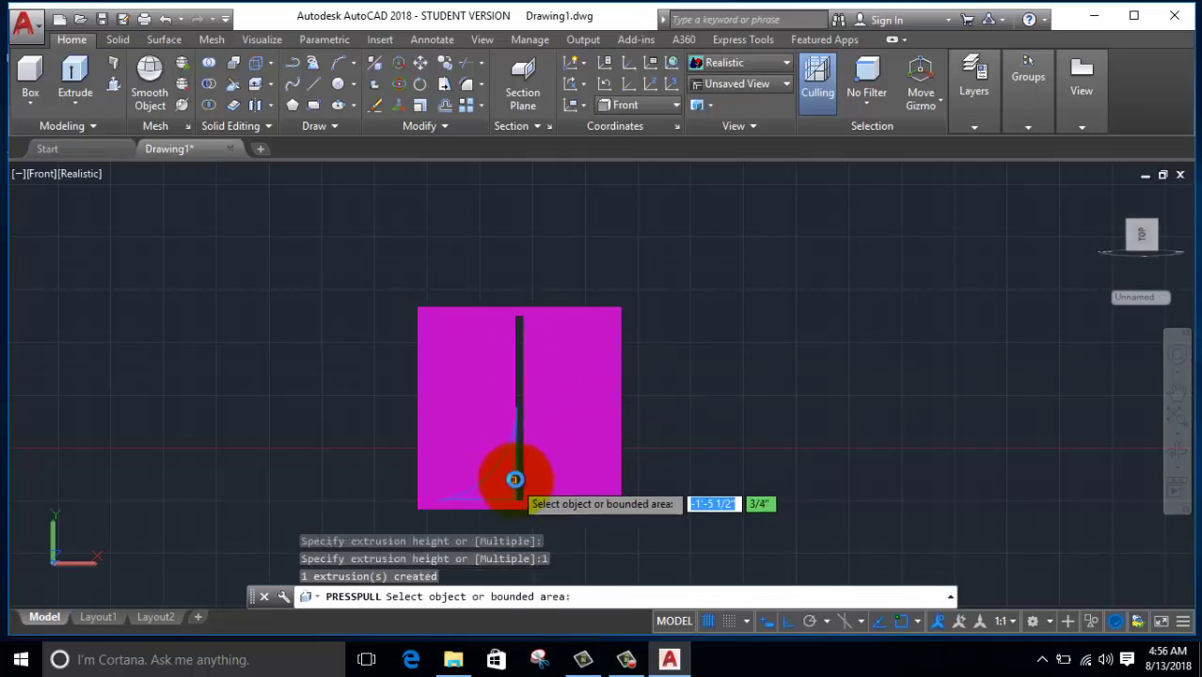
Step: Press-pull the panel's main area to a height of 2.5
scroll(521, 471, up, 3)
scroll(521, 470, down, 3)
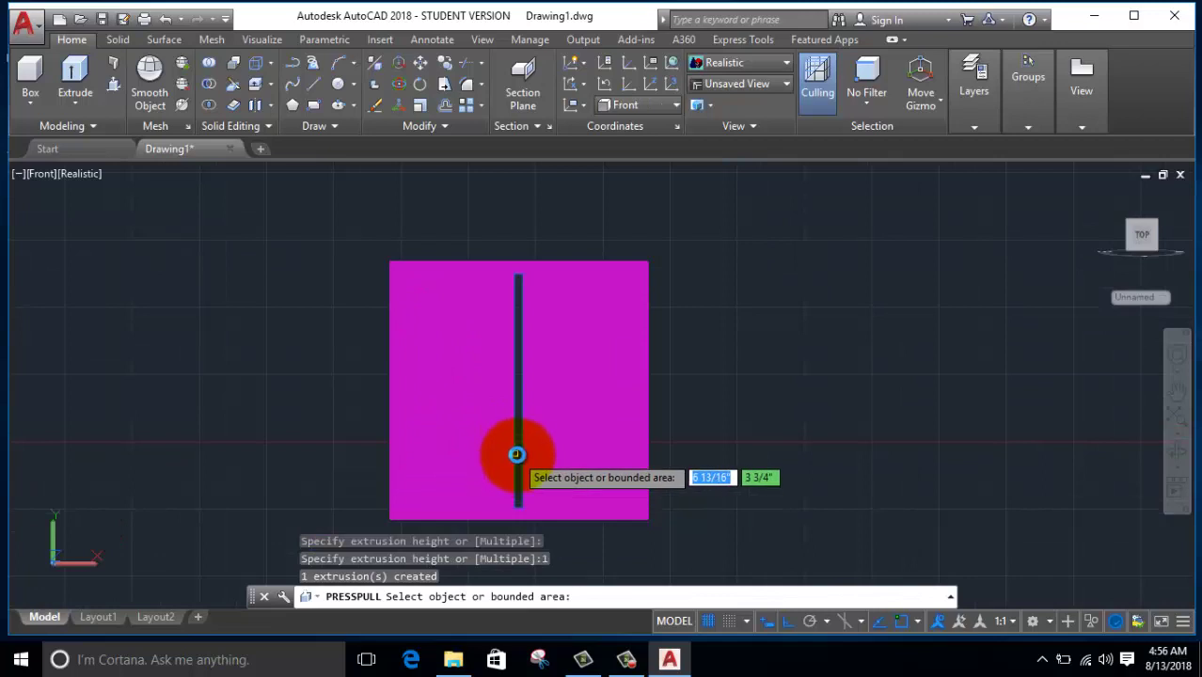
click(524, 454)
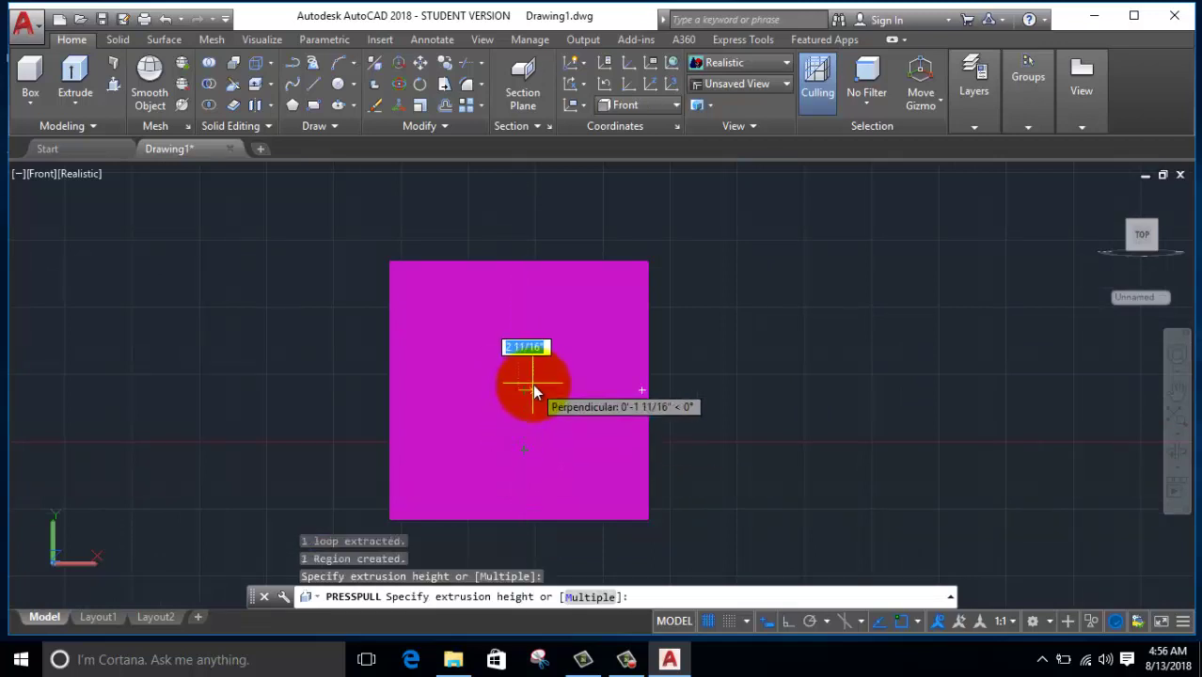
text(2.5)
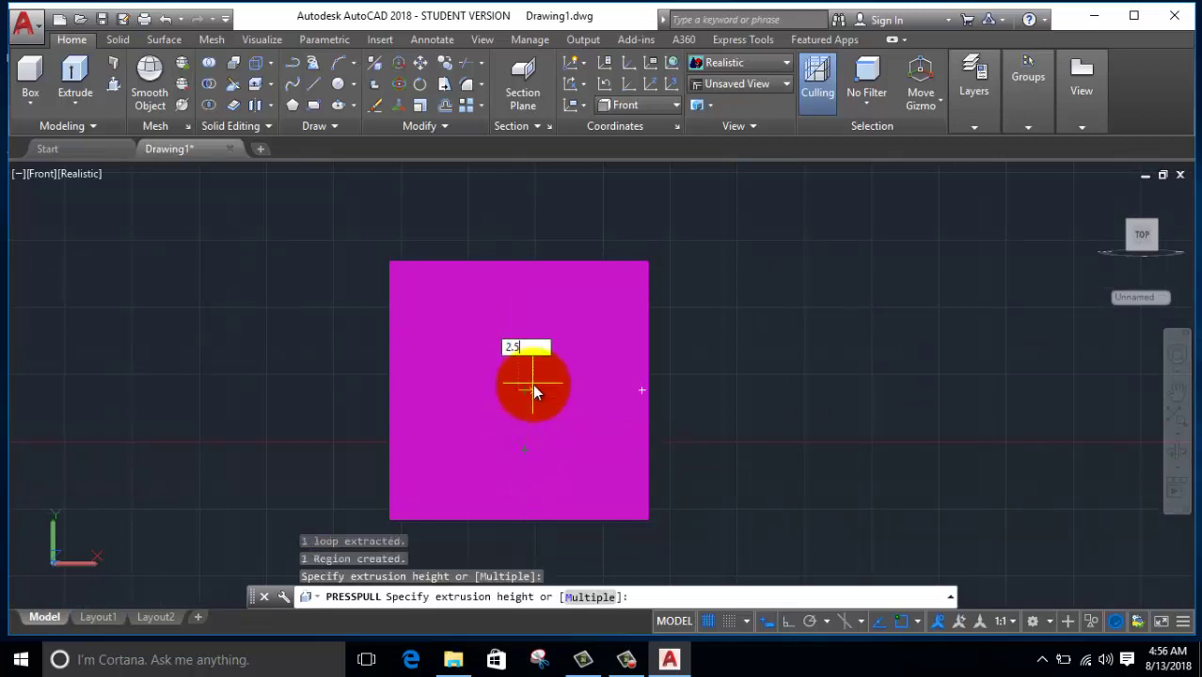
key(Return)
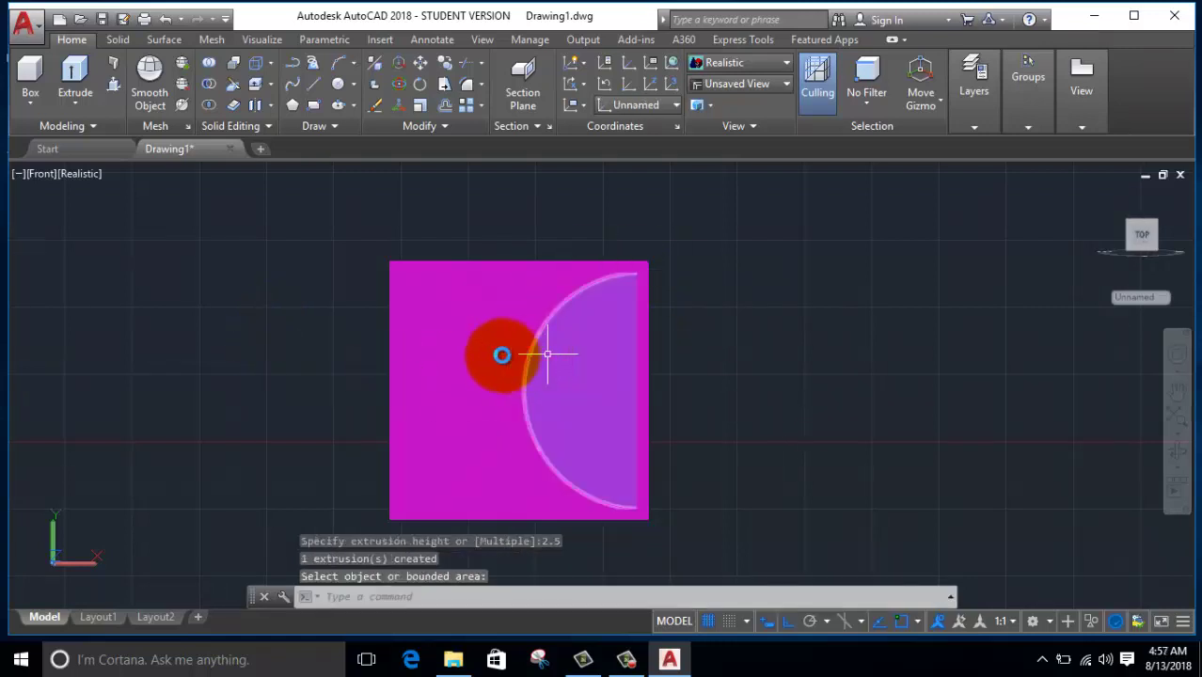
Step: Switch to the SW Isometric view and centre the door panel
click(38, 174)
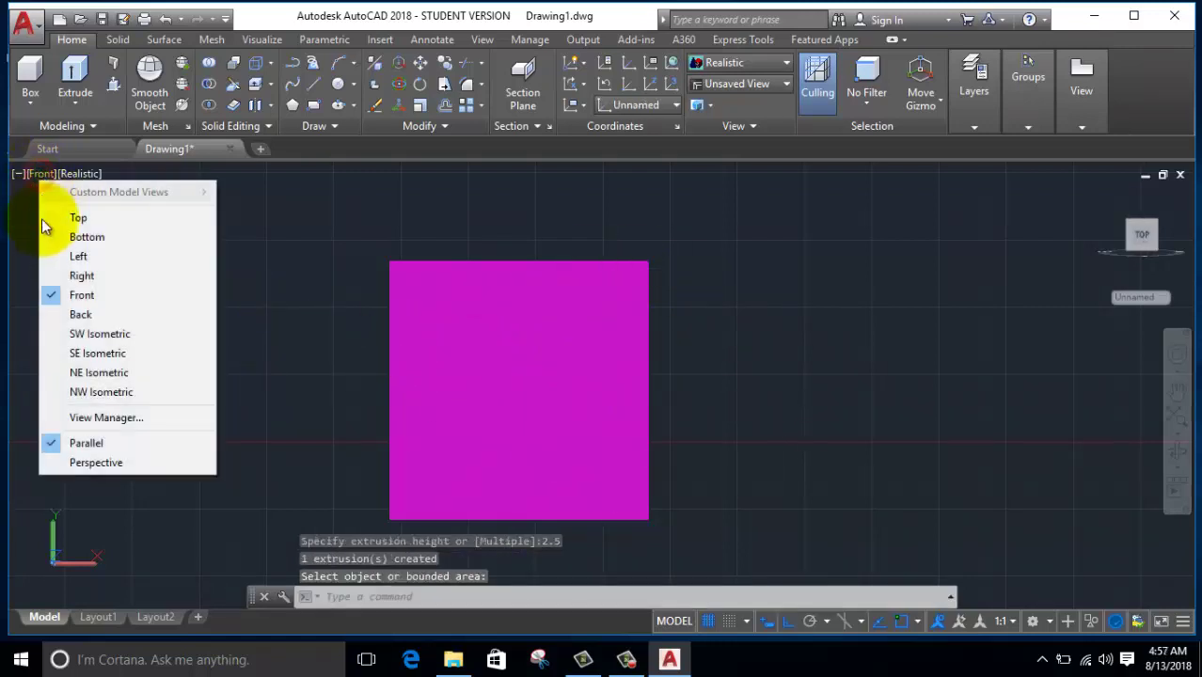
click(78, 337)
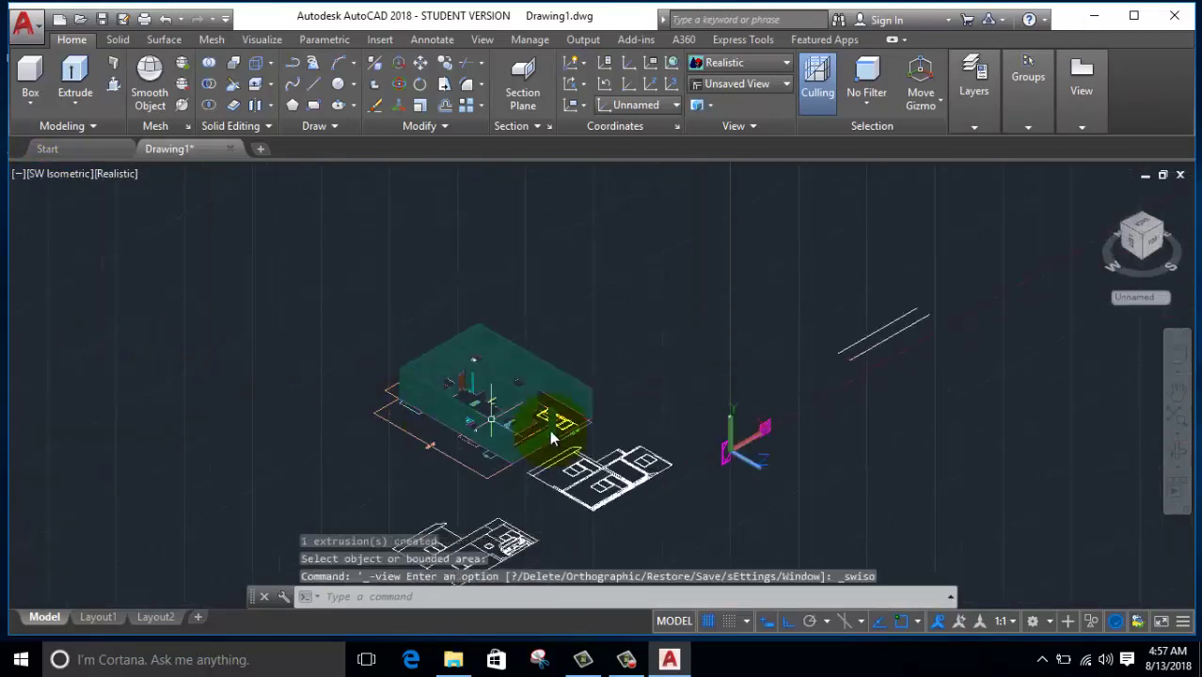
scroll(717, 427, up, 3)
scroll(778, 429, up, 2)
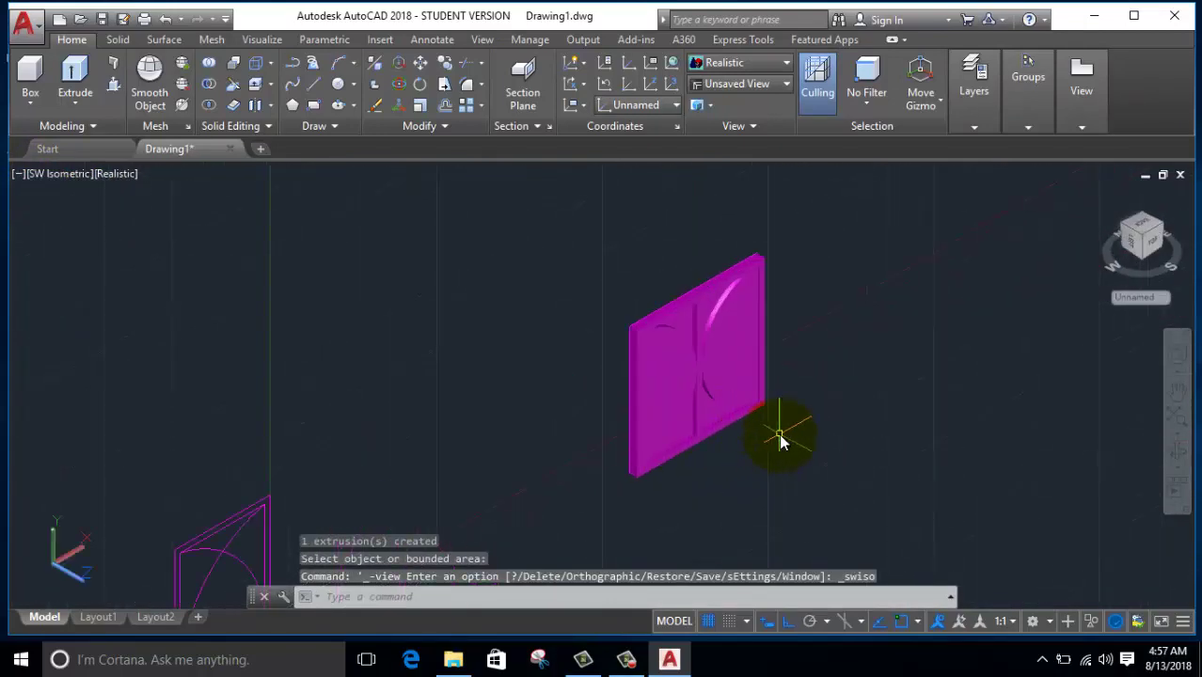
middle_drag(778, 429, 644, 451)
Step: Open the Materials Browser with MAT and drag a Birch wood material onto both arc insets
text(m)
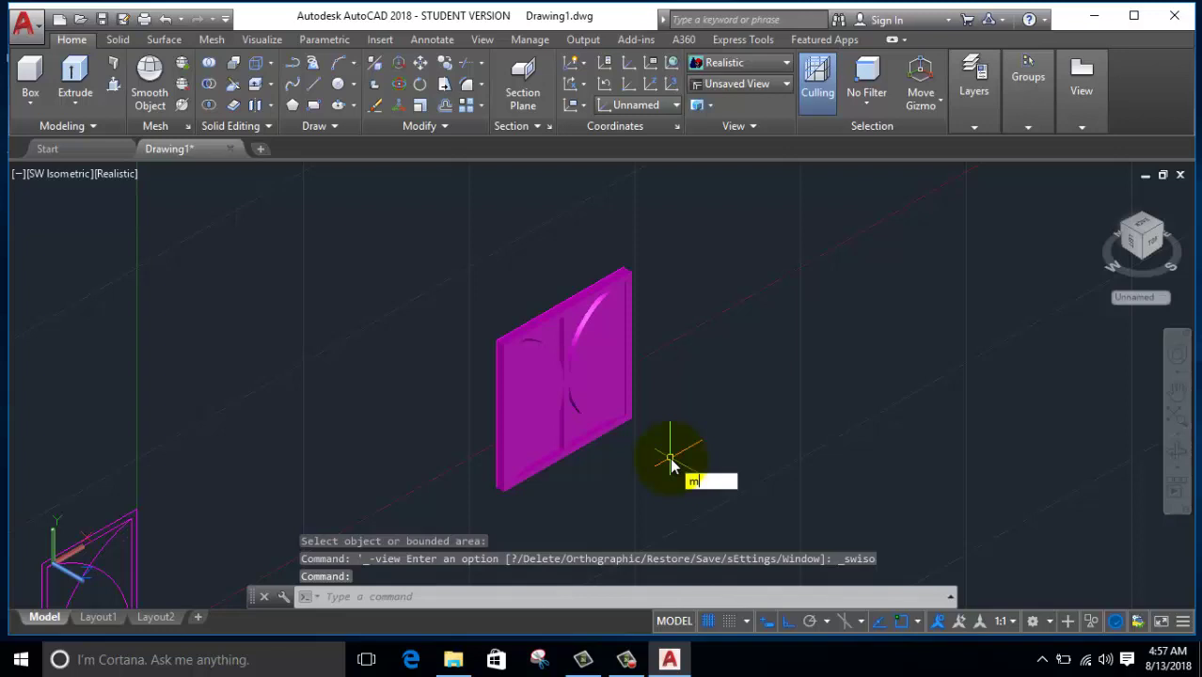
key(Return)
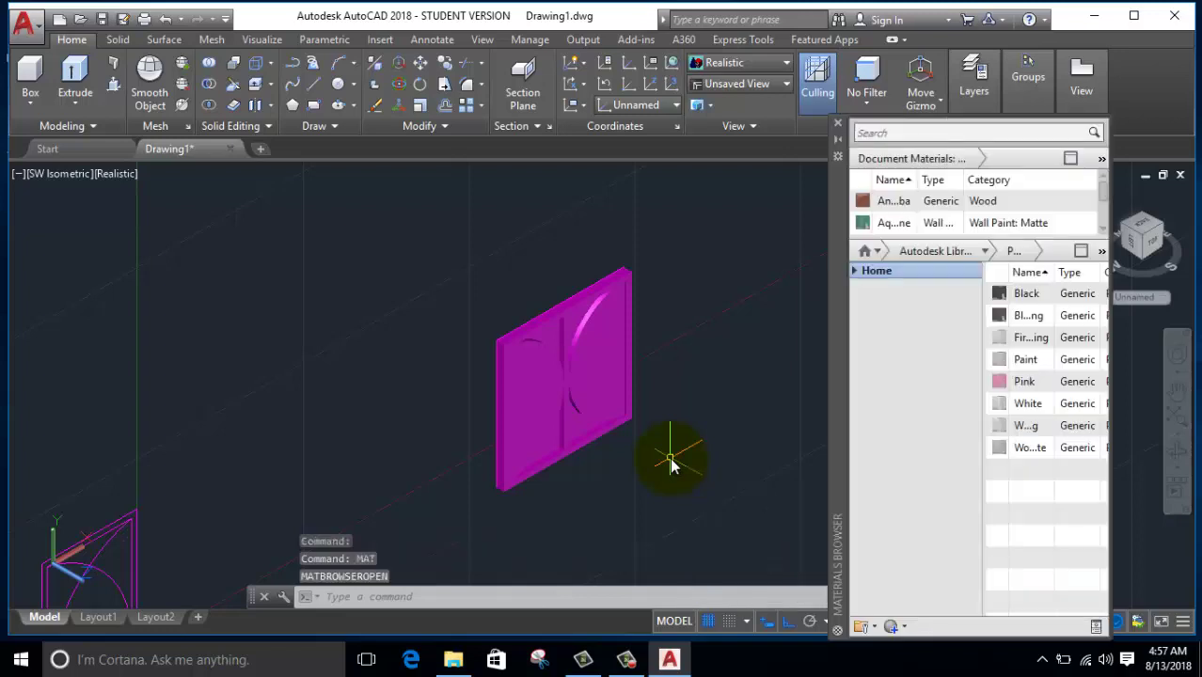
click(986, 251)
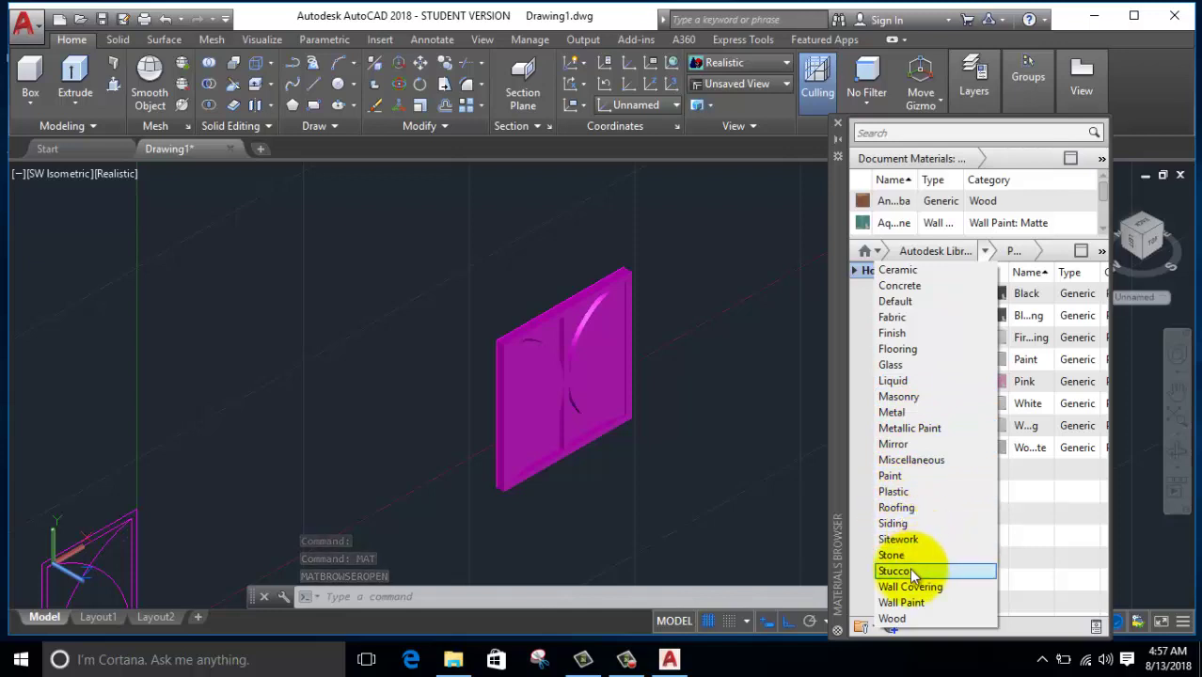
click(898, 479)
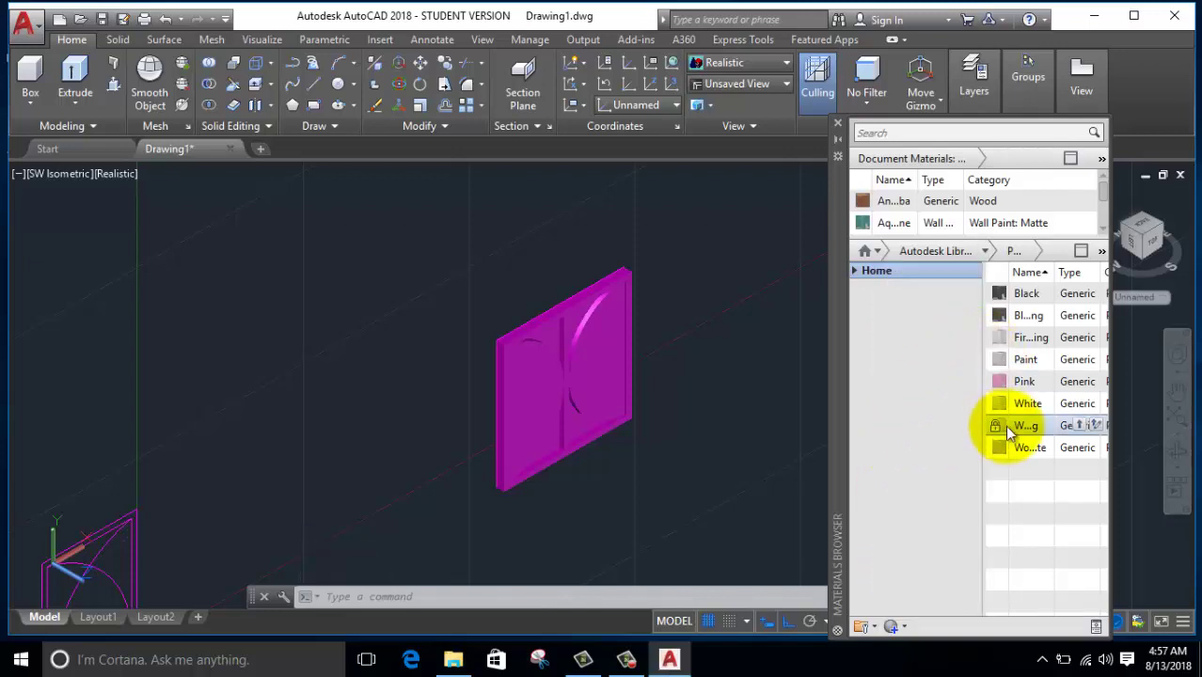
click(985, 250)
click(920, 624)
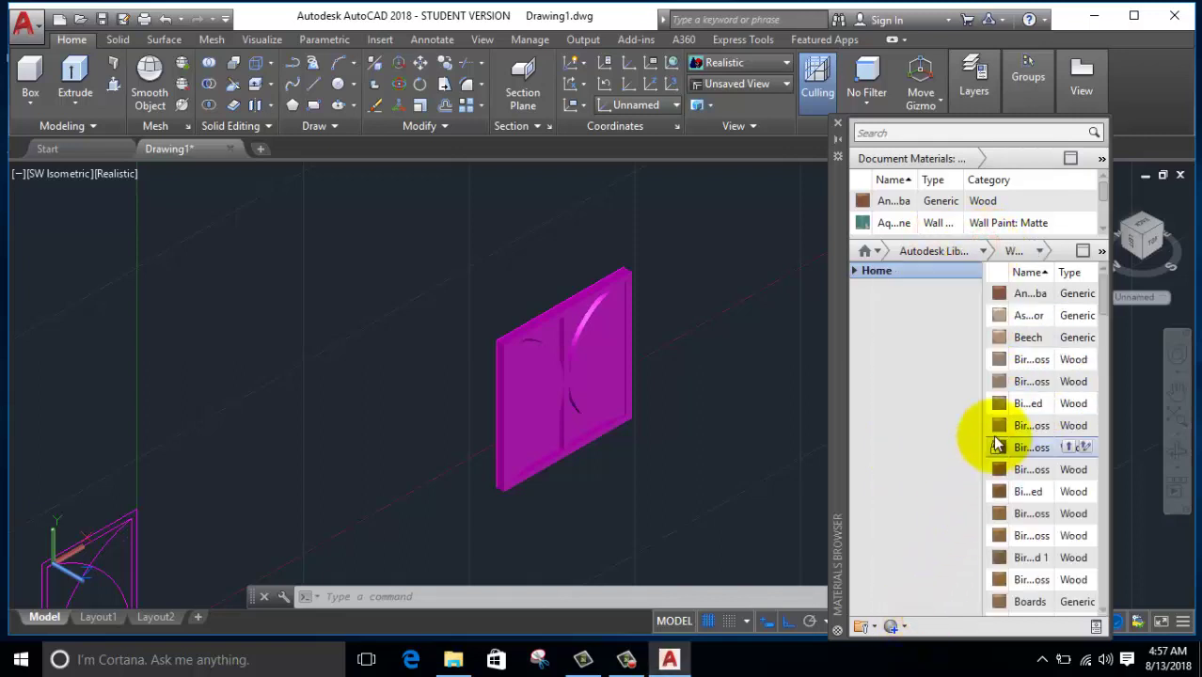
mouse_move(999, 514)
mouse_down()
mouse_move(543, 413)
mouse_move(570, 397)
mouse_up()
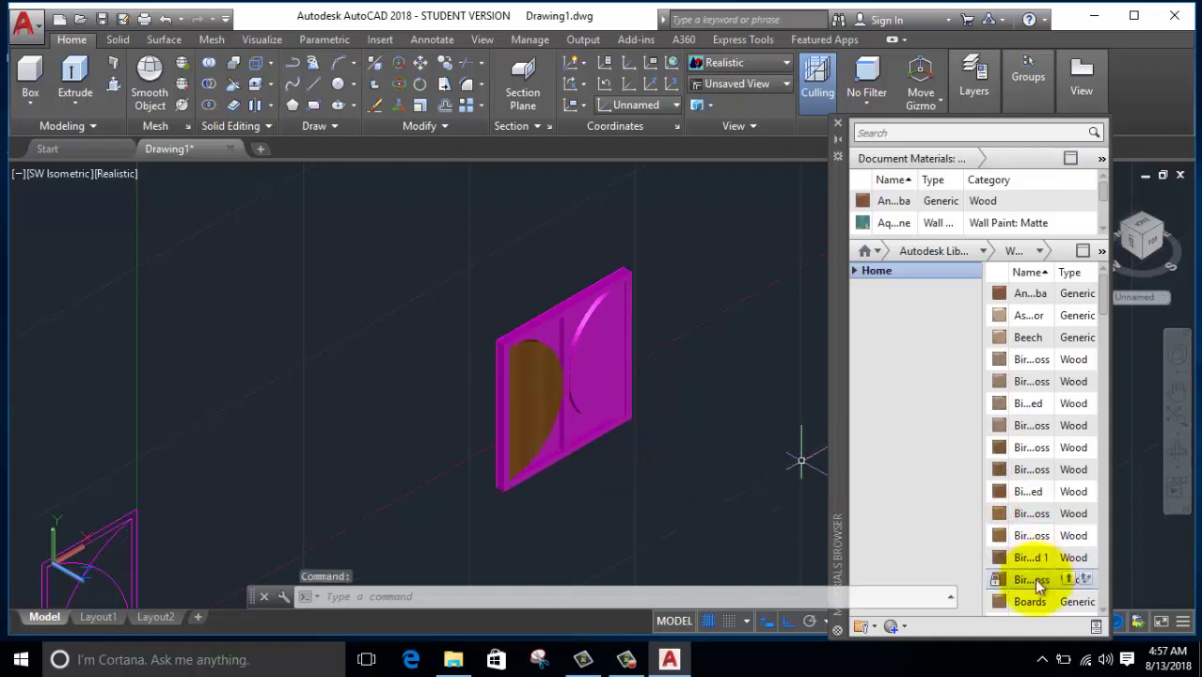
drag(1002, 540, 583, 355)
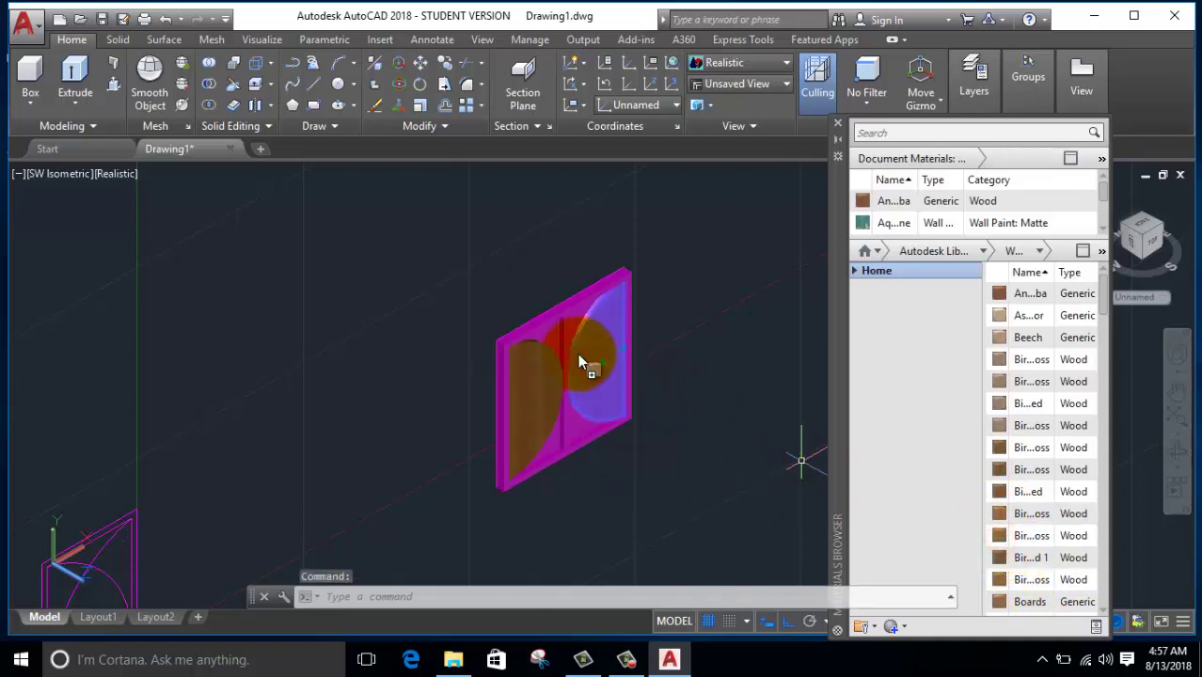
click(983, 250)
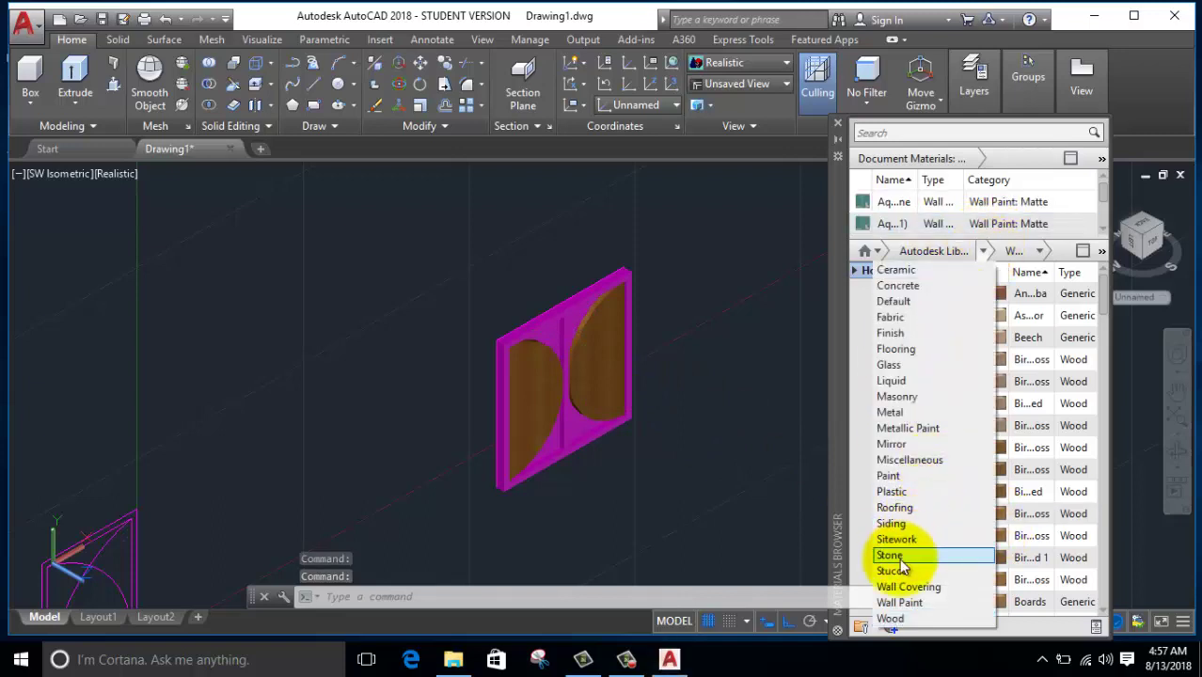
Step: Apply the dark green Stone library material to the four recessed panes beside the wood arcs
click(901, 557)
drag(998, 469, 600, 431)
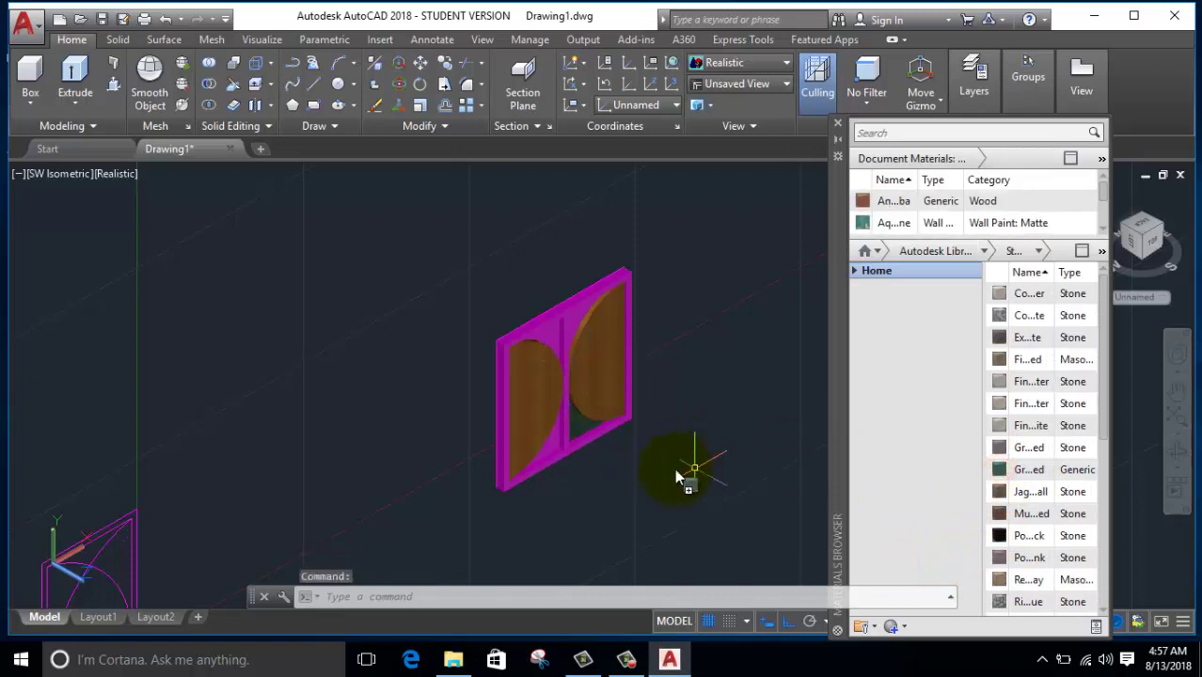
drag(995, 469, 559, 441)
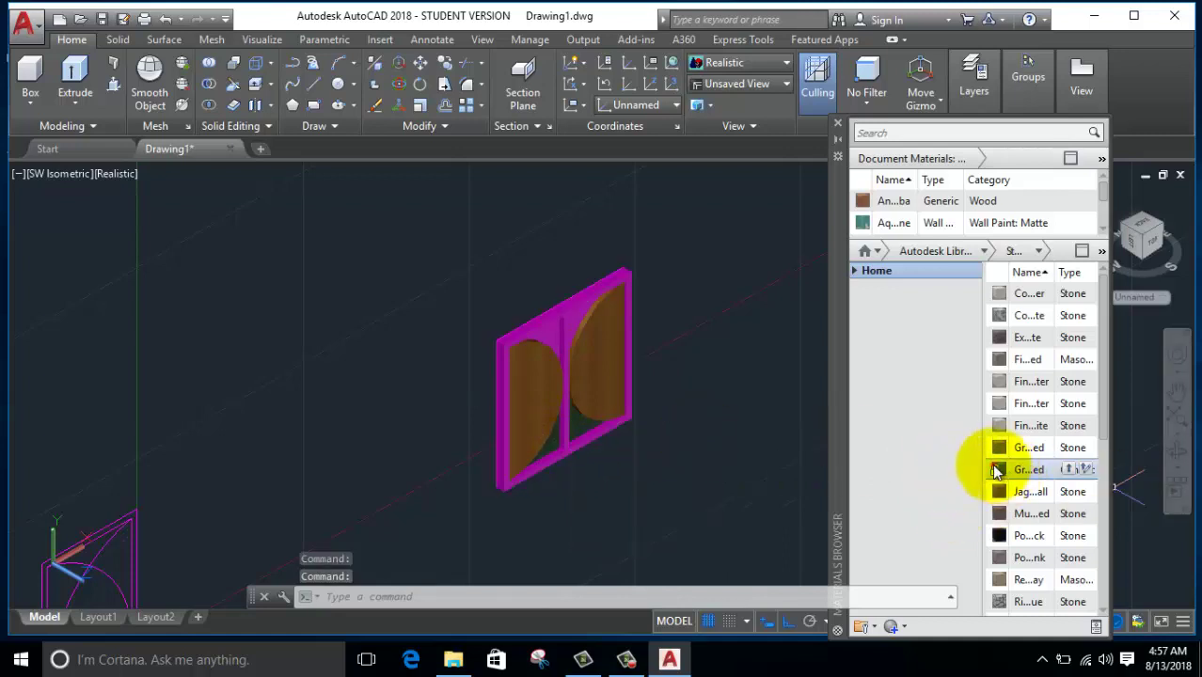
mouse_move(995, 468)
mouse_down()
mouse_move(628, 323)
mouse_move(576, 320)
mouse_up()
mouse_move(999, 473)
mouse_down()
mouse_move(570, 361)
mouse_move(546, 337)
mouse_up()
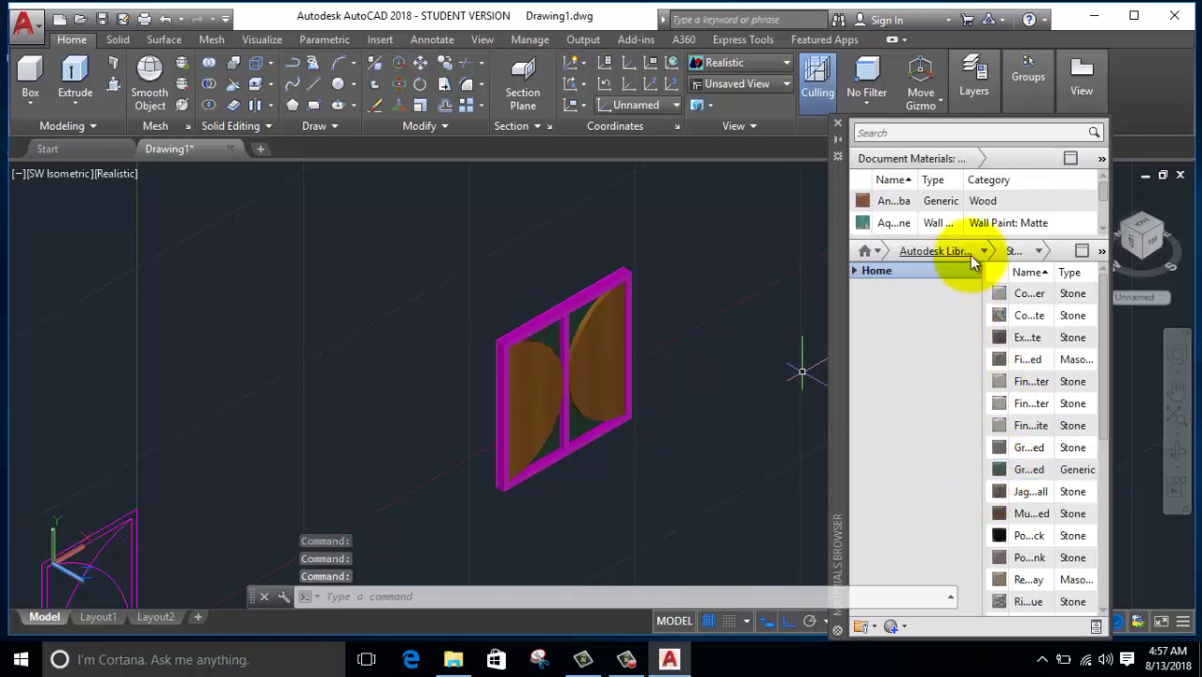
click(985, 251)
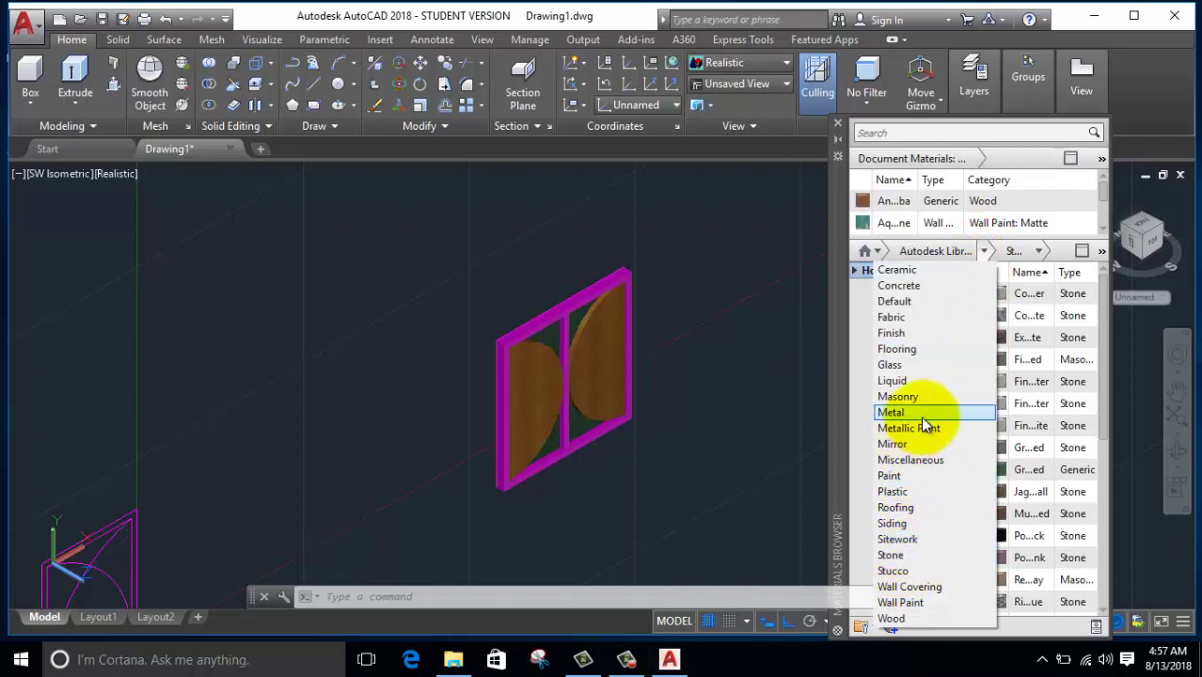
Step: Give the centre strip a Mirror material and the door frame a clear Liquid water material
click(919, 443)
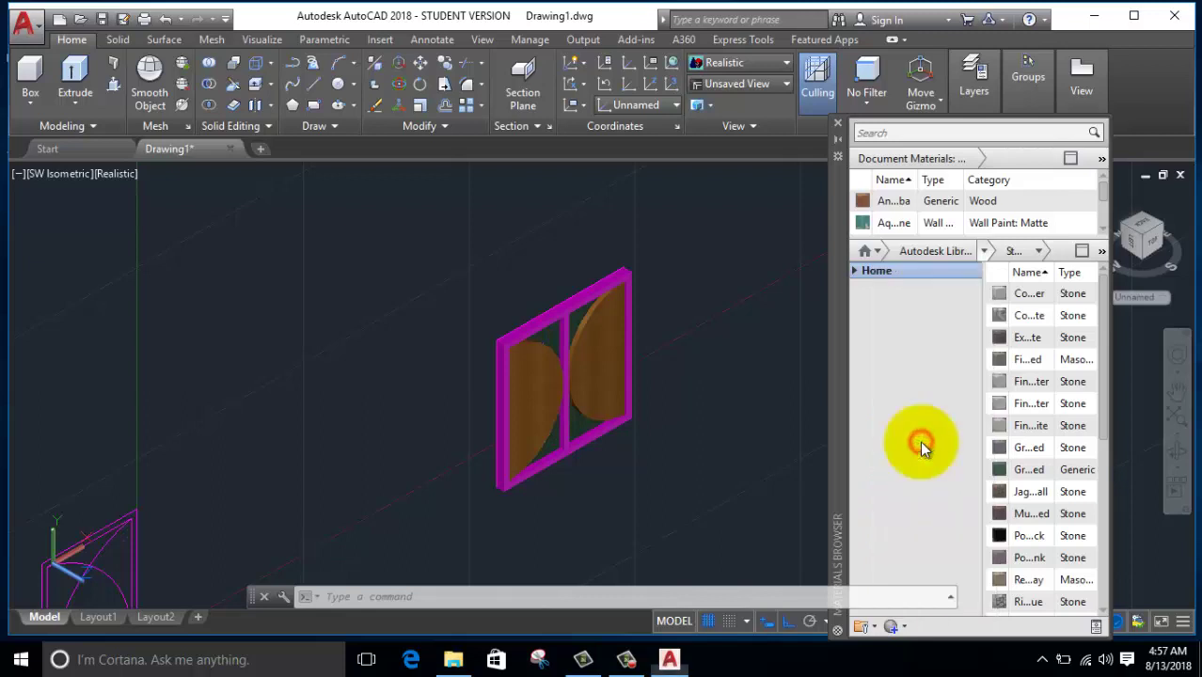
mouse_move(996, 340)
mouse_down()
mouse_move(557, 345)
mouse_move(563, 330)
mouse_up()
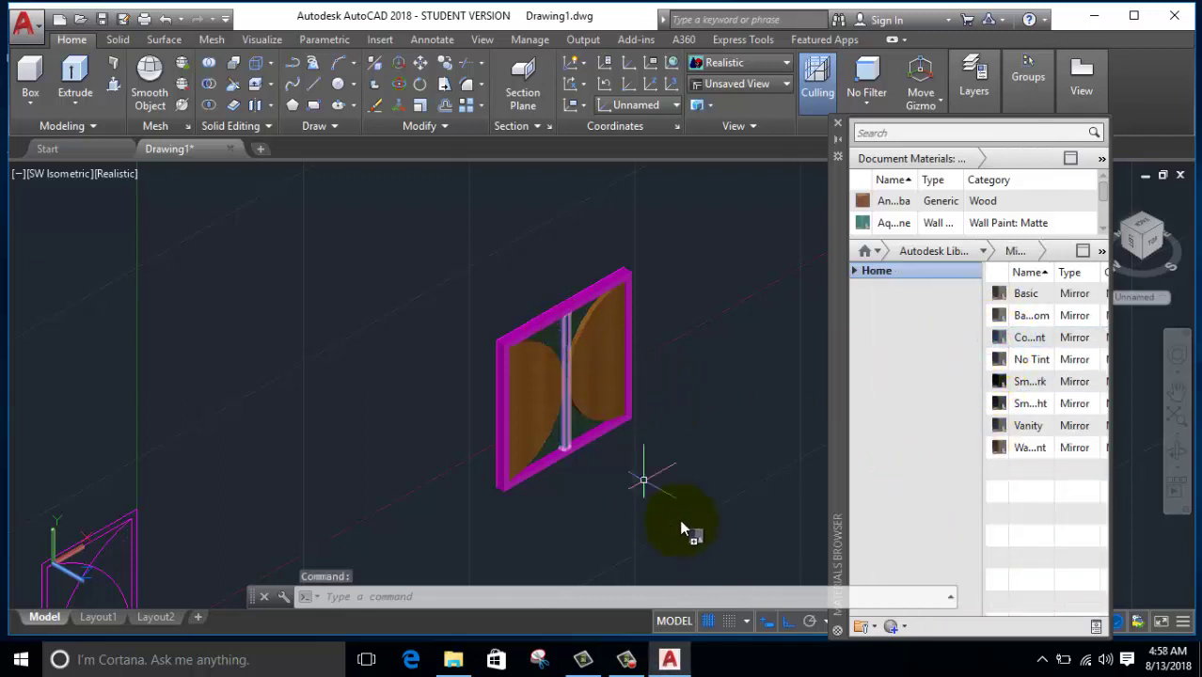
click(983, 251)
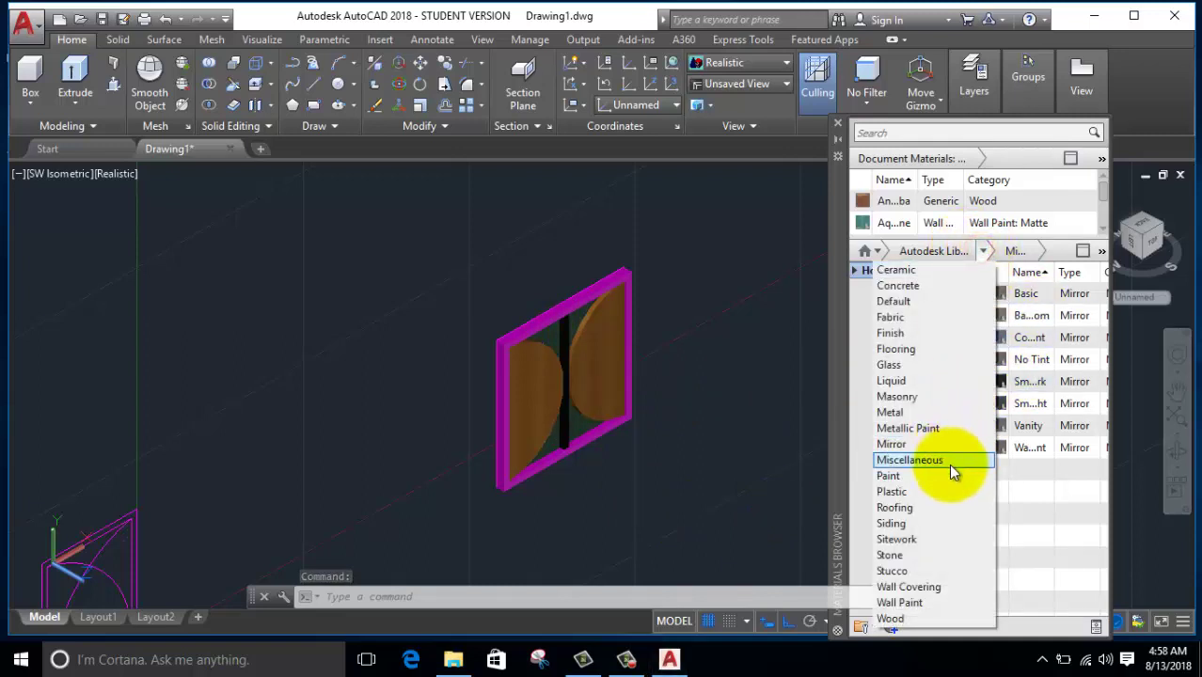
click(912, 377)
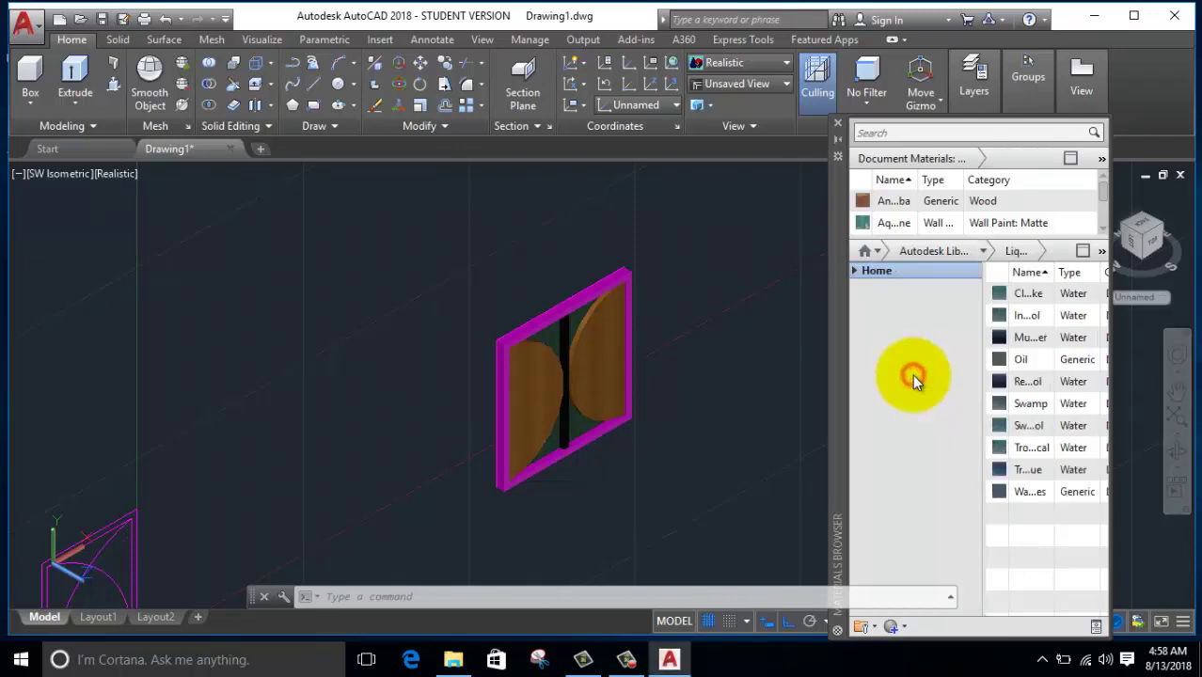
drag(1000, 293, 595, 292)
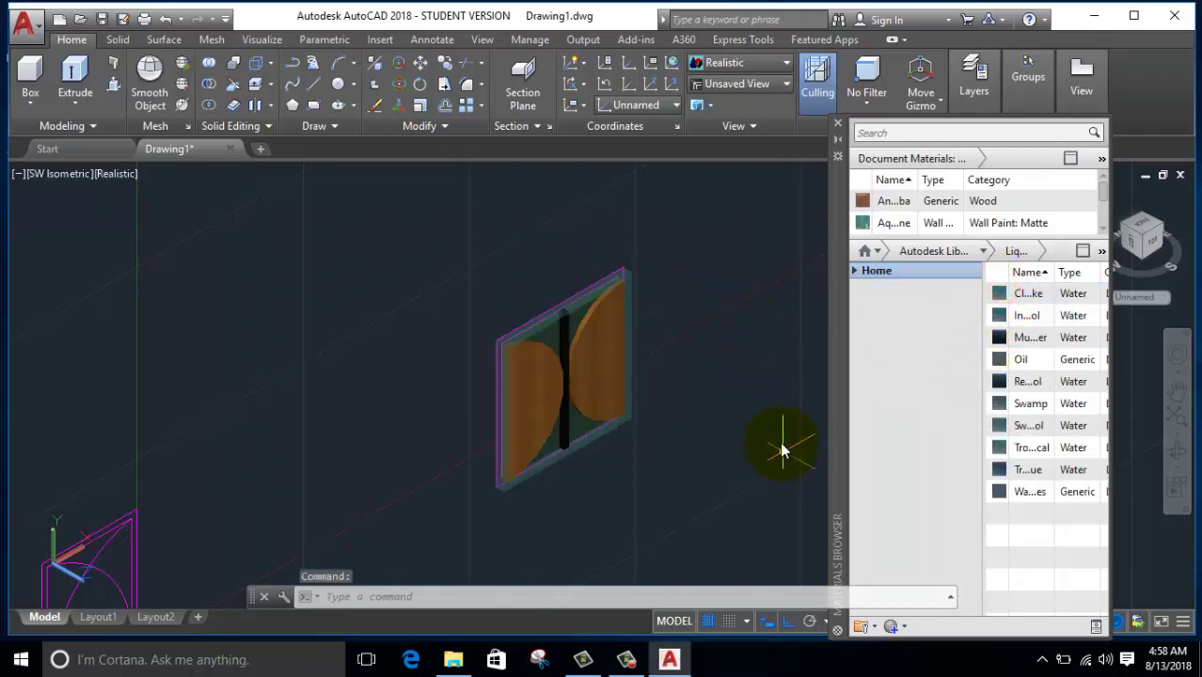
Step: Zoom and pan the view to see the whole textured panel
scroll(683, 292, up, 2)
scroll(687, 292, up, 2)
scroll(708, 337, up, 2)
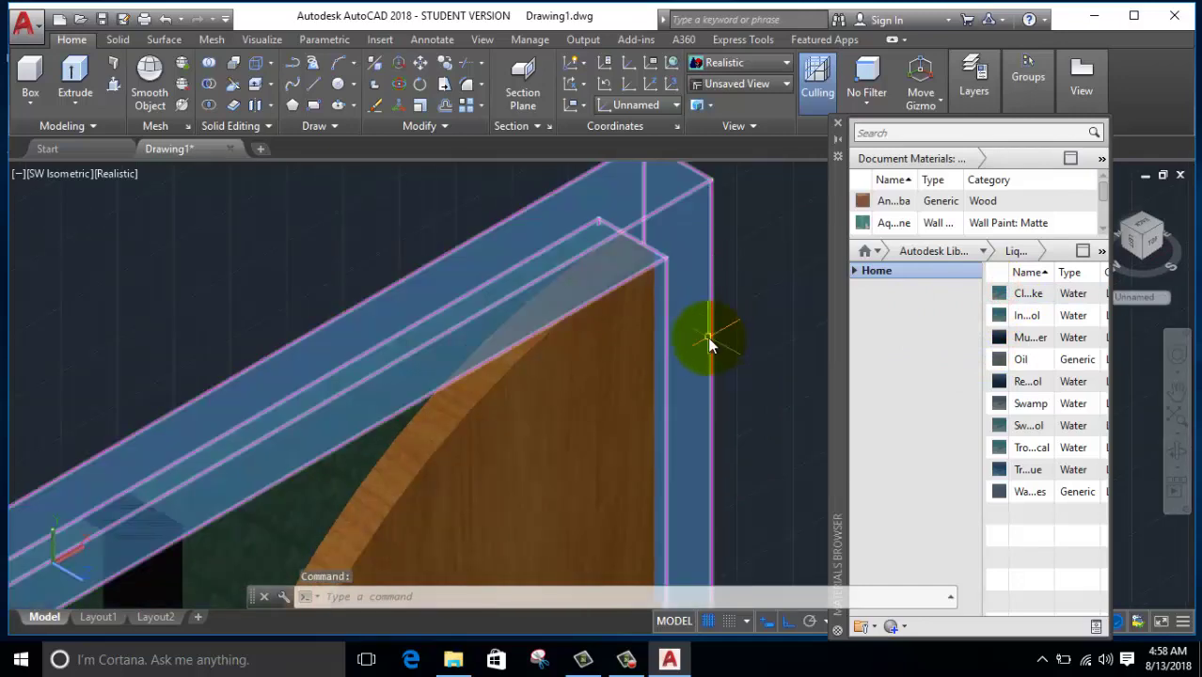
scroll(708, 337, down, 3)
scroll(711, 335, down, 2)
middle_drag(712, 335, 571, 258)
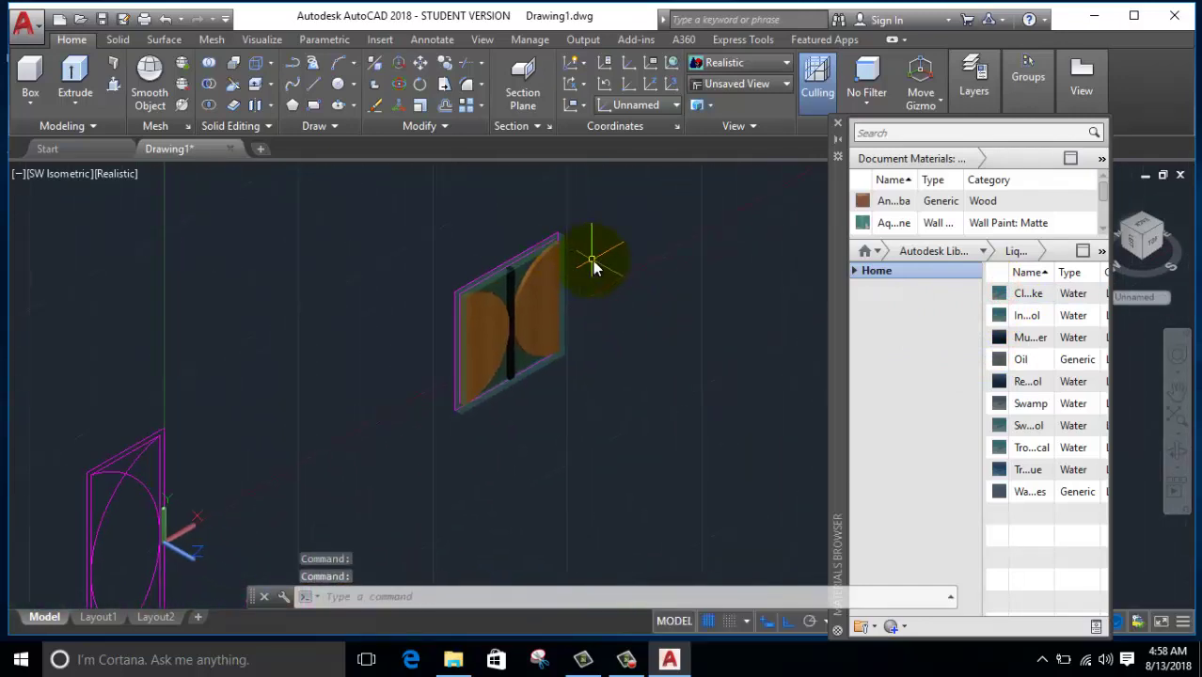
scroll(497, 255, up, 5)
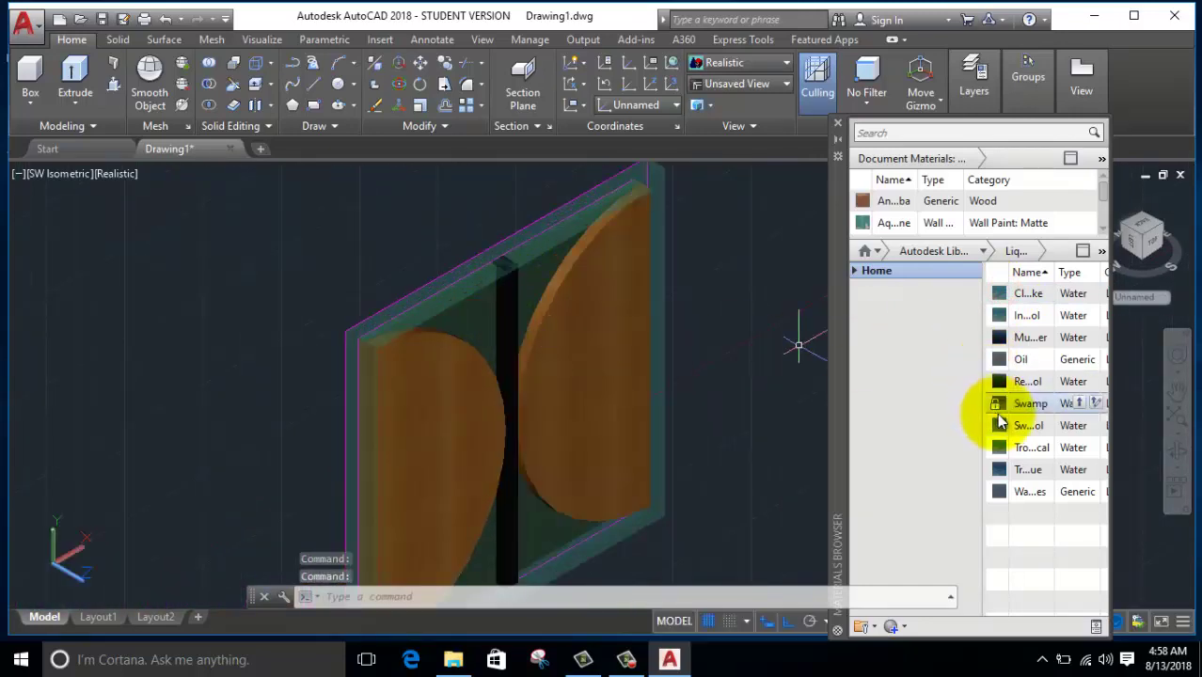
click(984, 252)
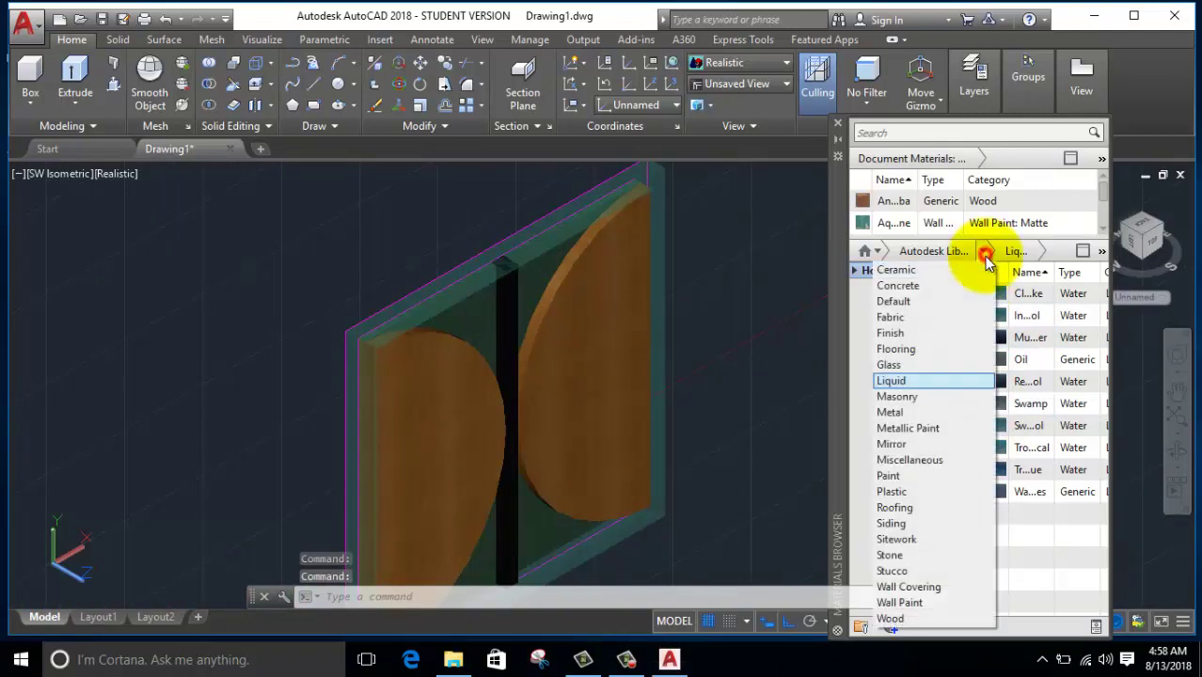
Step: Apply a Wood library material to the panel's dark centre bar
click(895, 620)
scroll(1035, 539, down, 3)
scroll(1080, 541, down, 3)
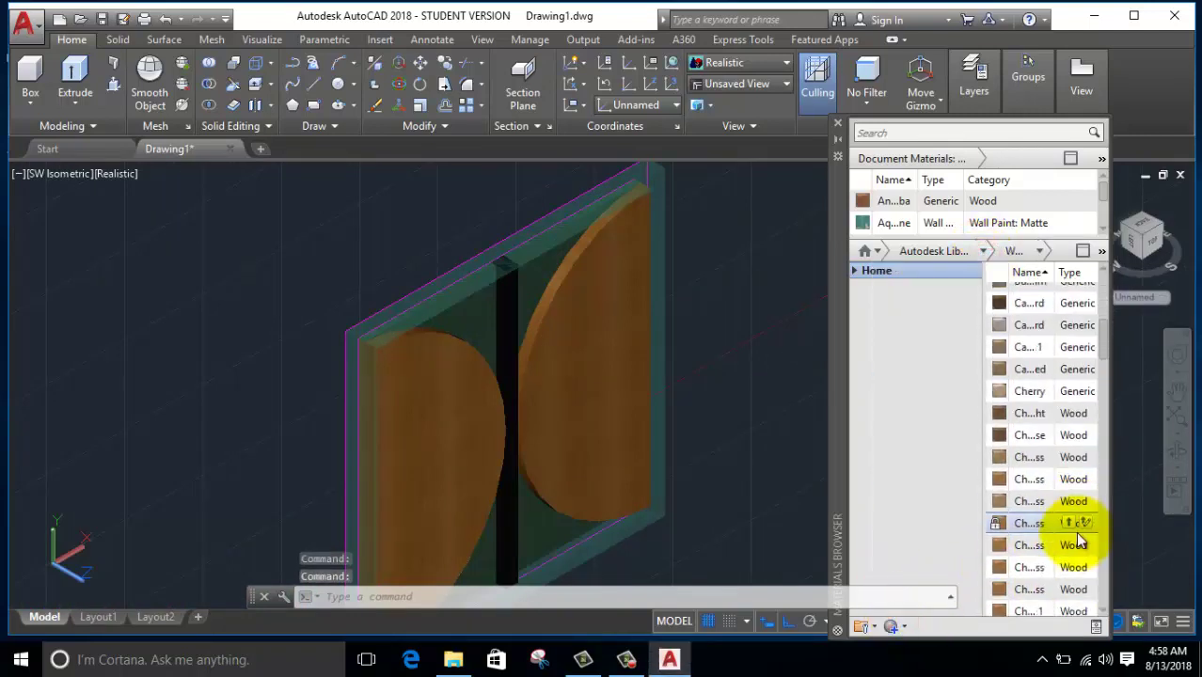
scroll(1080, 541, down, 2)
scroll(1048, 553, down, 3)
scroll(1044, 565, down, 3)
scroll(1035, 583, down, 3)
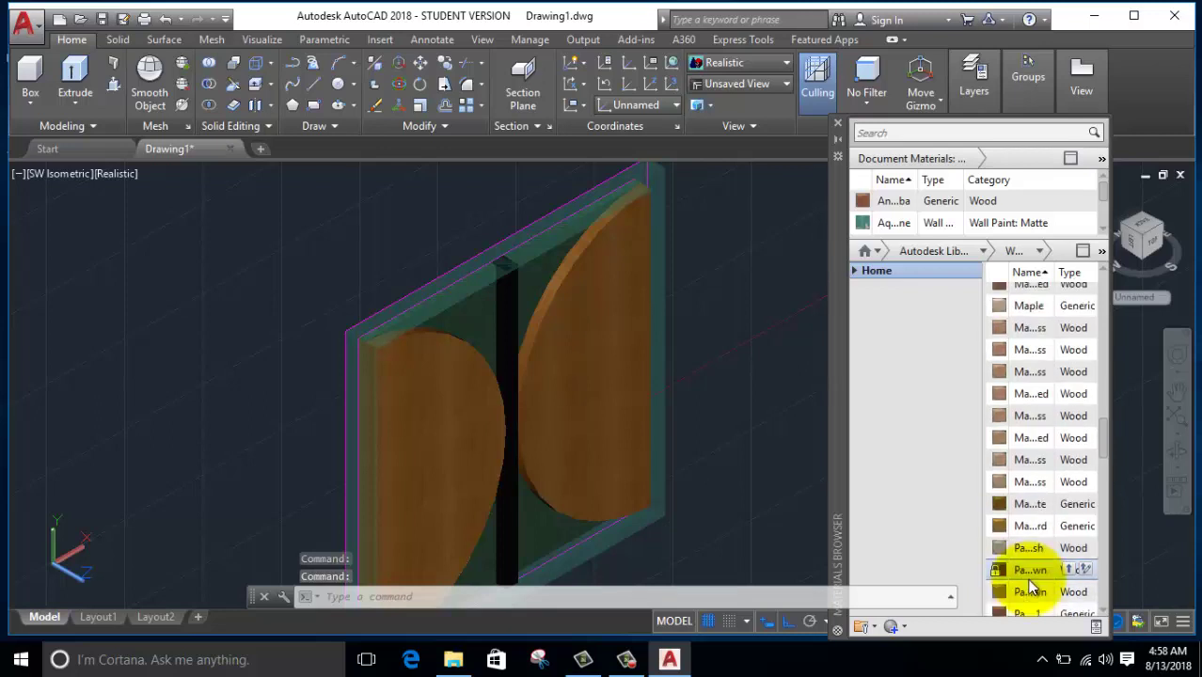
drag(1000, 557, 509, 312)
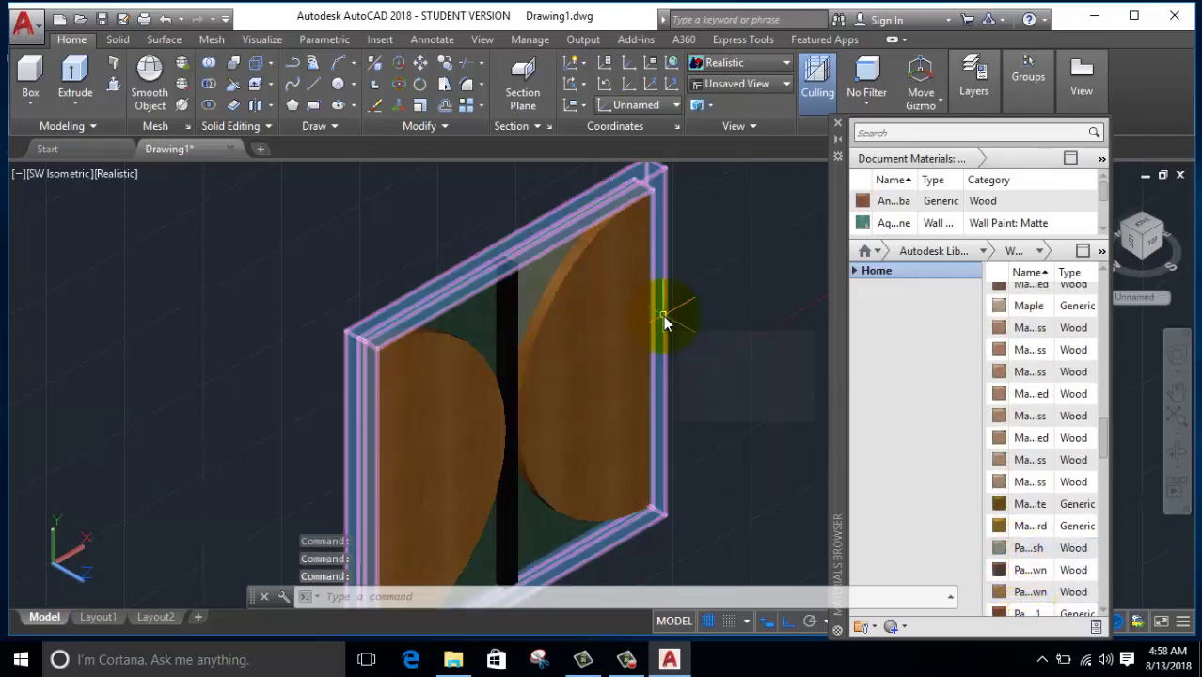
drag(509, 311, 663, 315)
scroll(520, 369, up, 5)
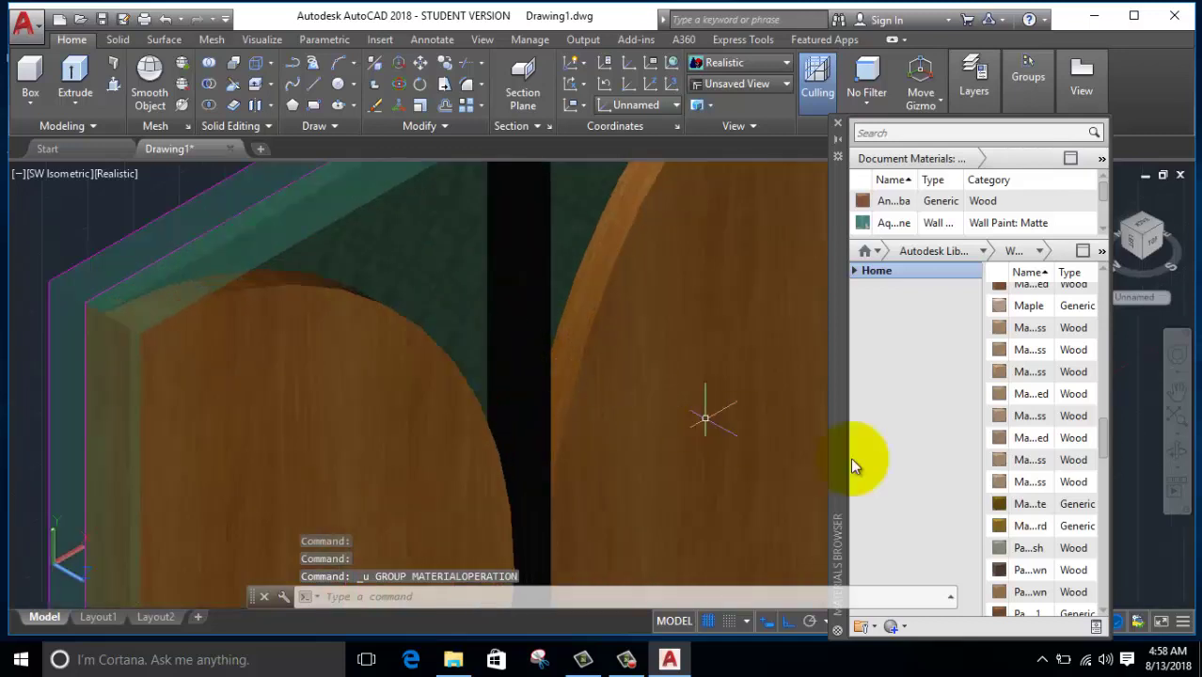
scroll(1000, 593, down, 1)
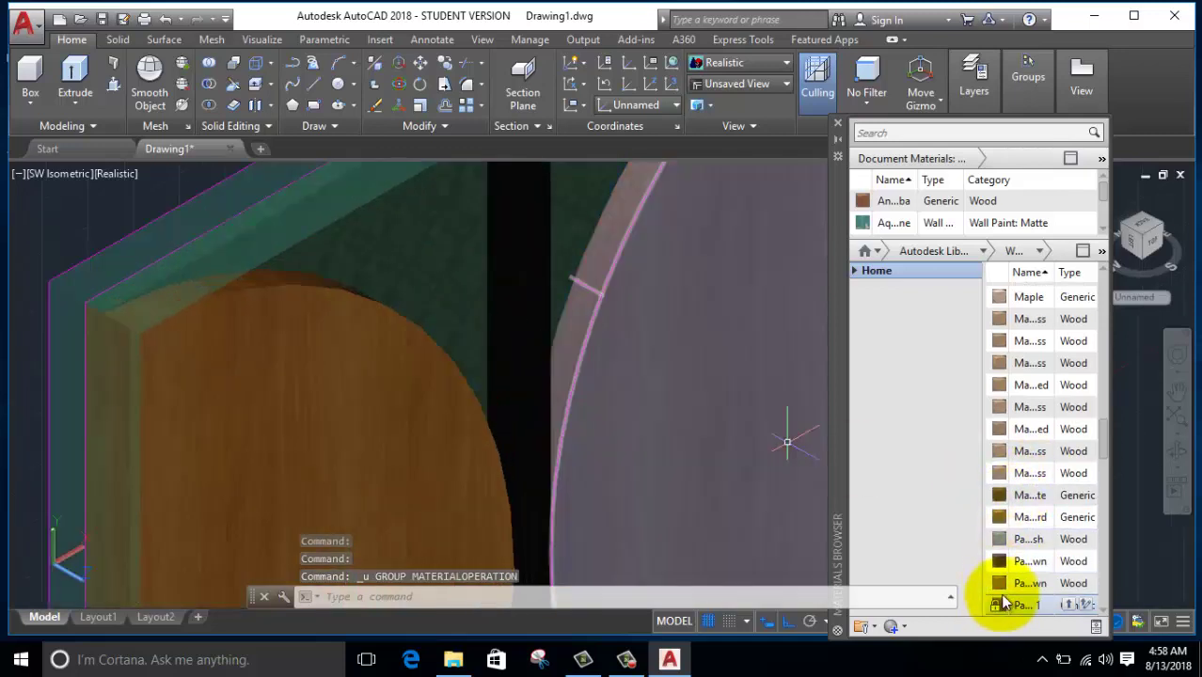
drag(1003, 544, 512, 273)
scroll(724, 342, down, 5)
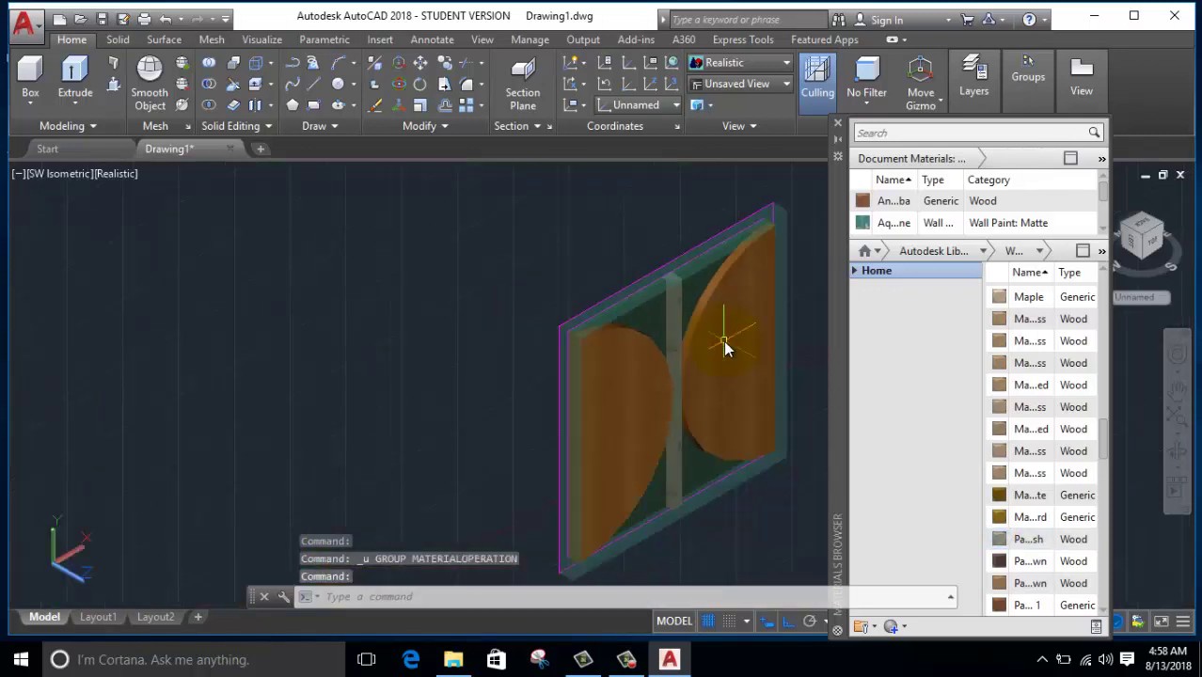
middle_drag(724, 341, 604, 314)
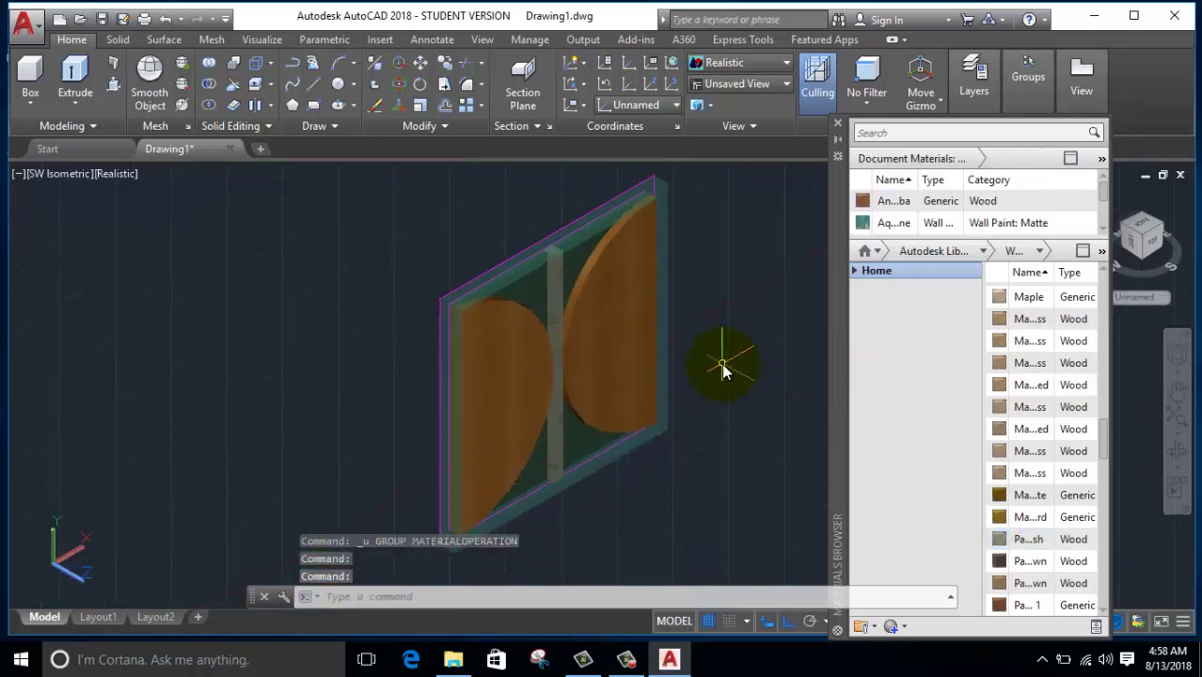
scroll(721, 363, down, 2)
scroll(649, 369, down, 1)
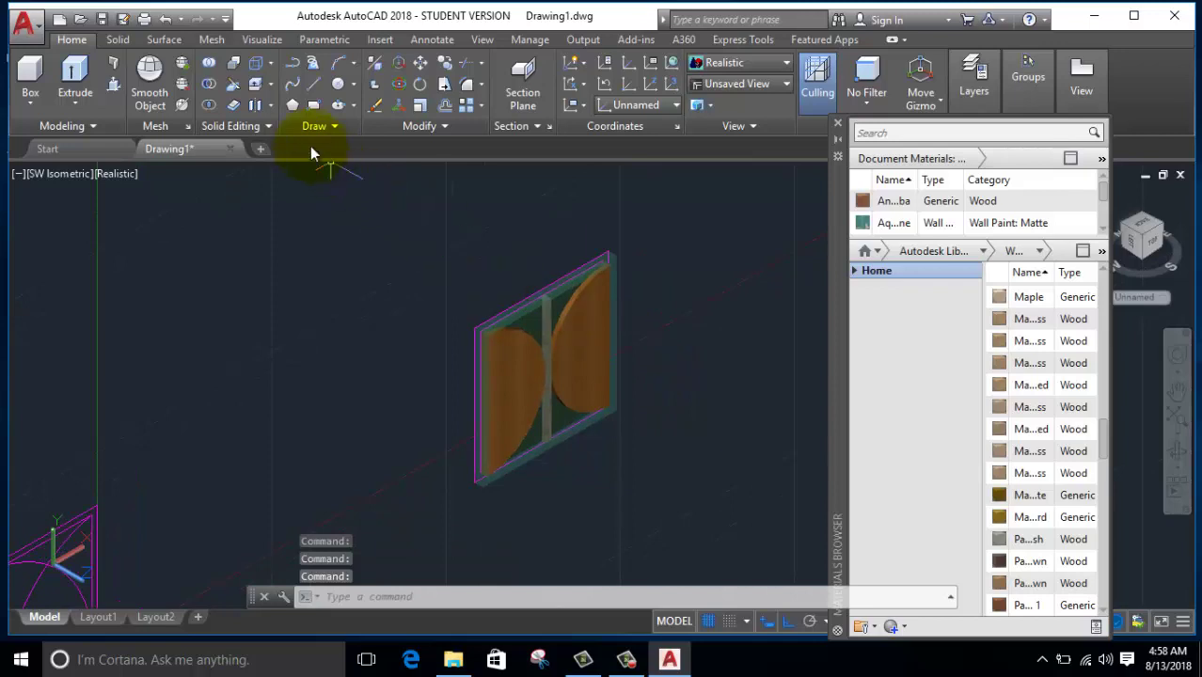
Step: Union all 14 panel pieces into one solid using a crossing window, then select it
click(209, 70)
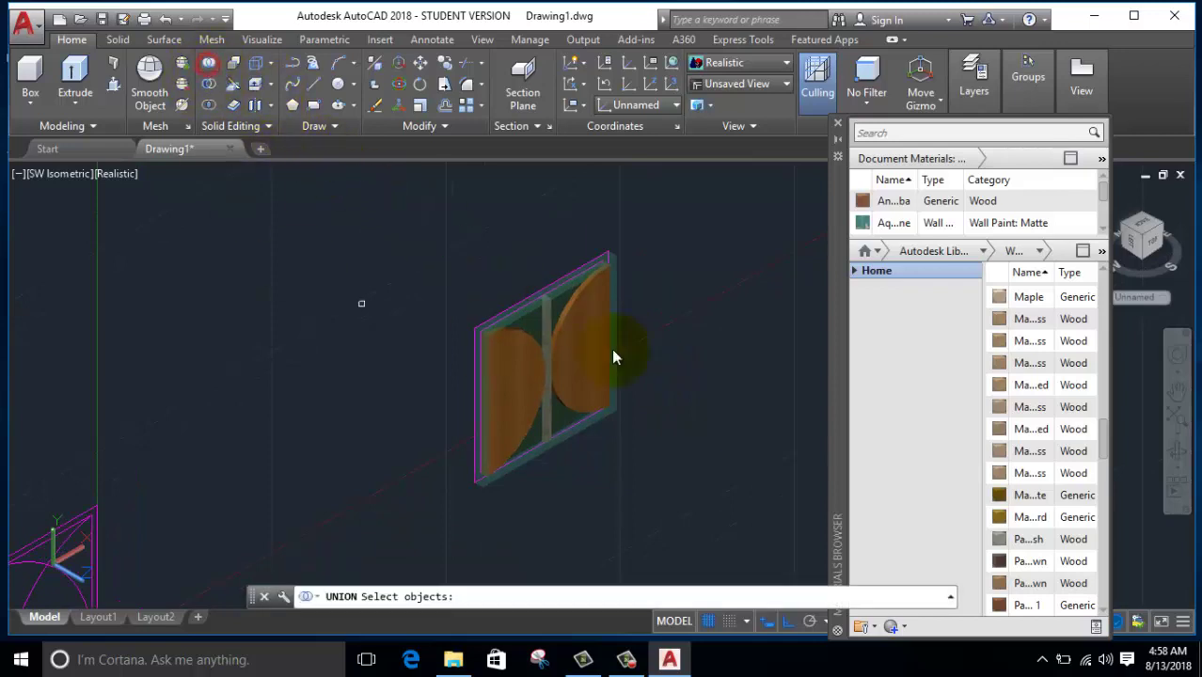
click(644, 211)
click(373, 534)
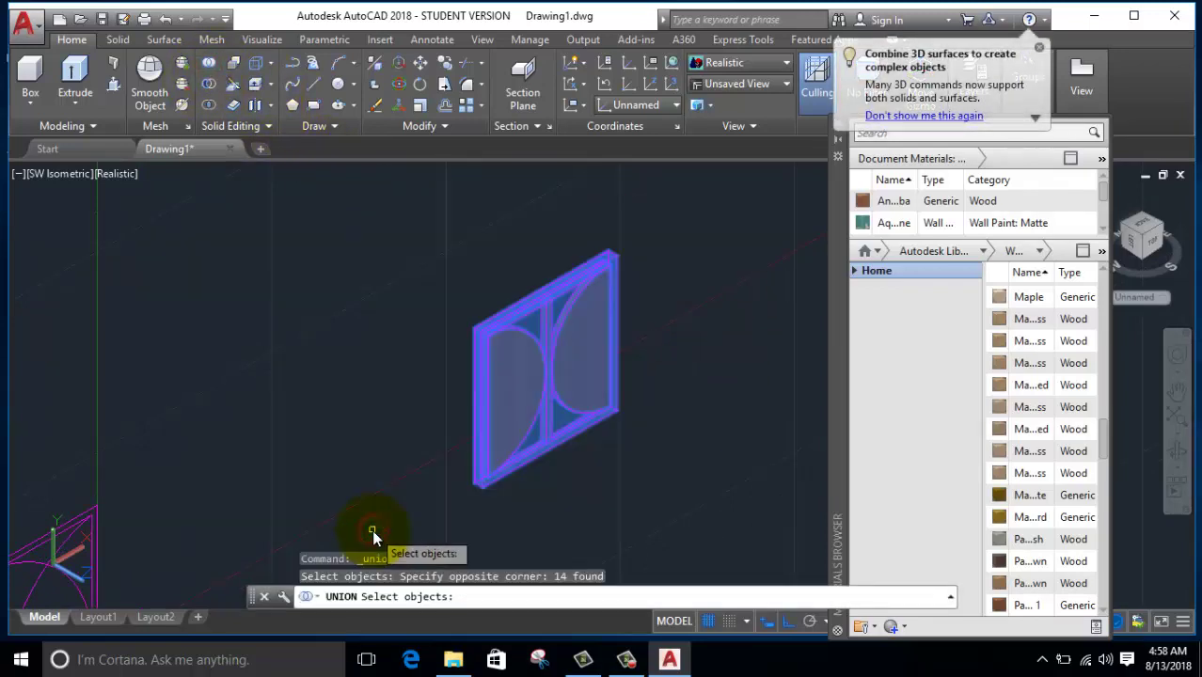
key(Return)
click(527, 451)
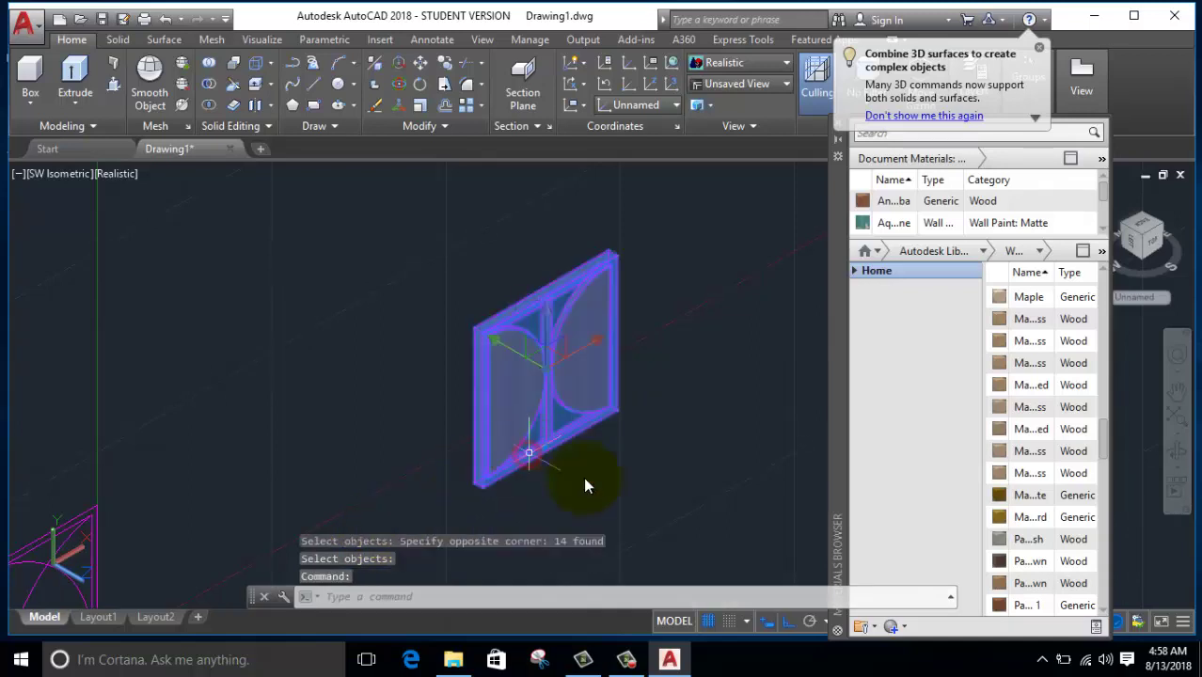
scroll(669, 475, down, 2)
scroll(652, 488, down, 2)
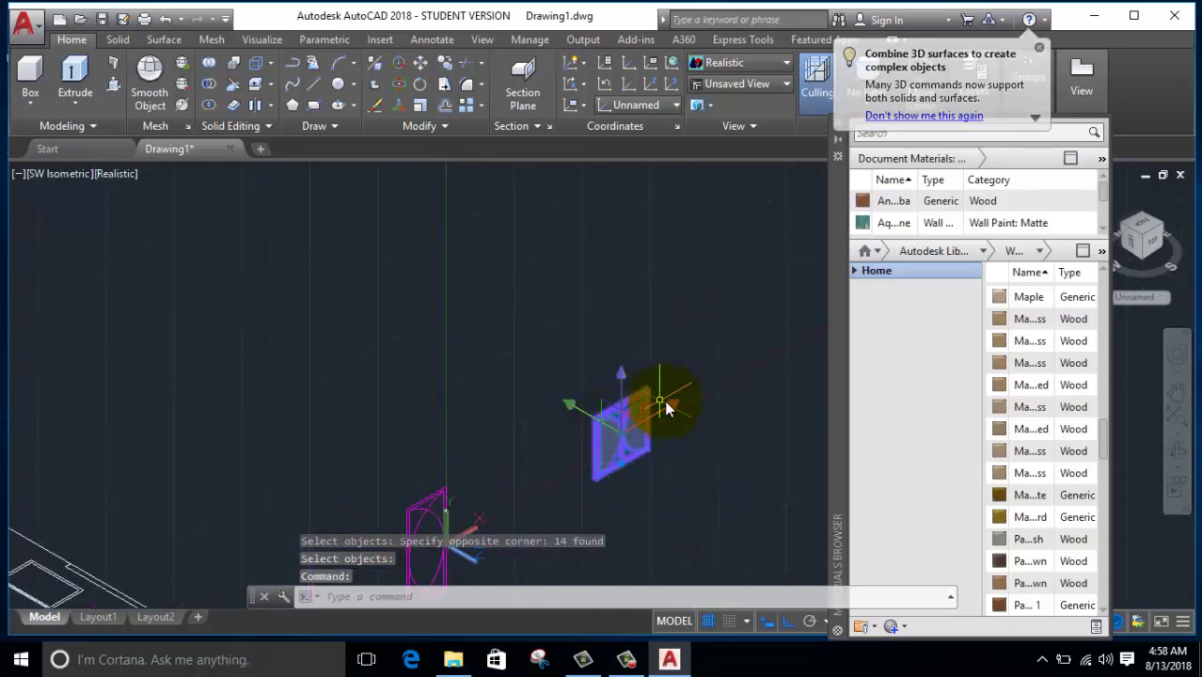
Step: Move the merged panel to a new position with the move gizmo
click(670, 404)
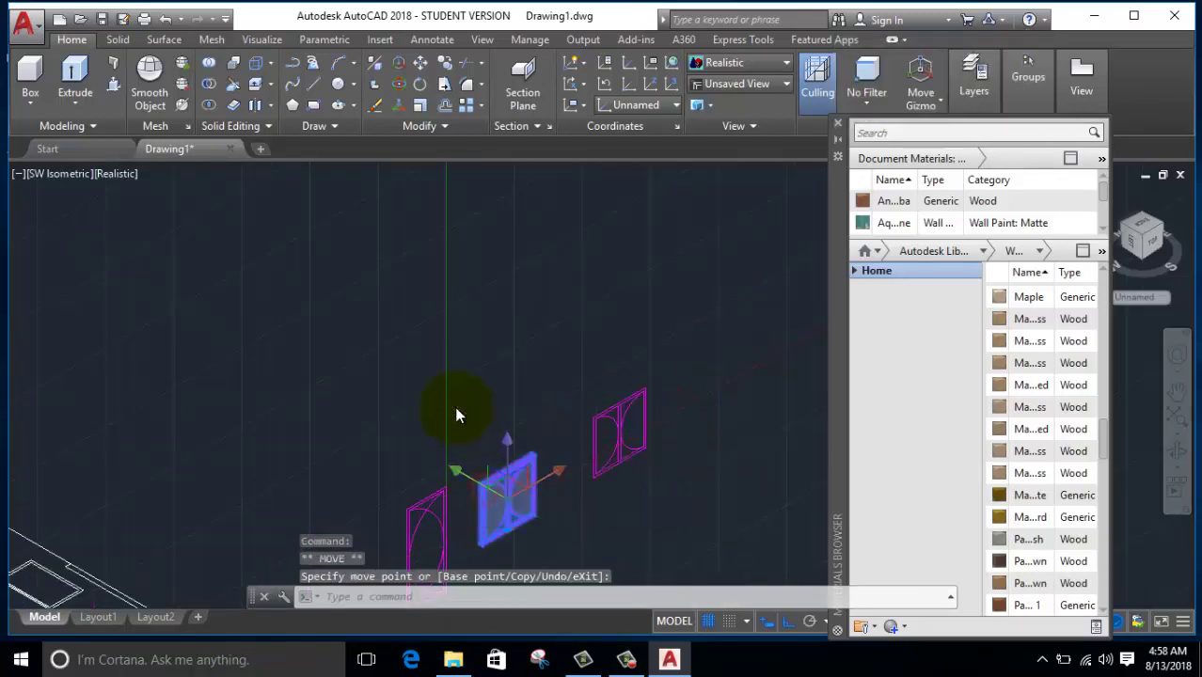
scroll(442, 419, down, 2)
scroll(461, 404, down, 2)
click(488, 389)
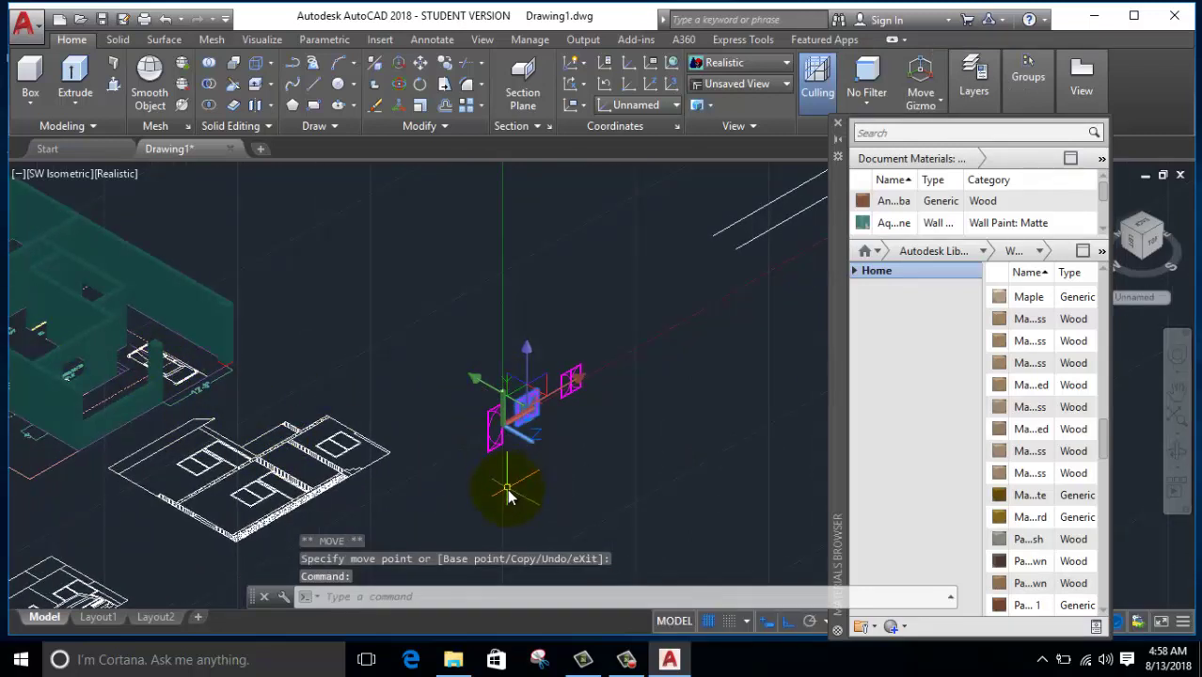
Step: Start ALIGN (AL) and pick the panel's bottom corner as the first source point
text(al)
key(Return)
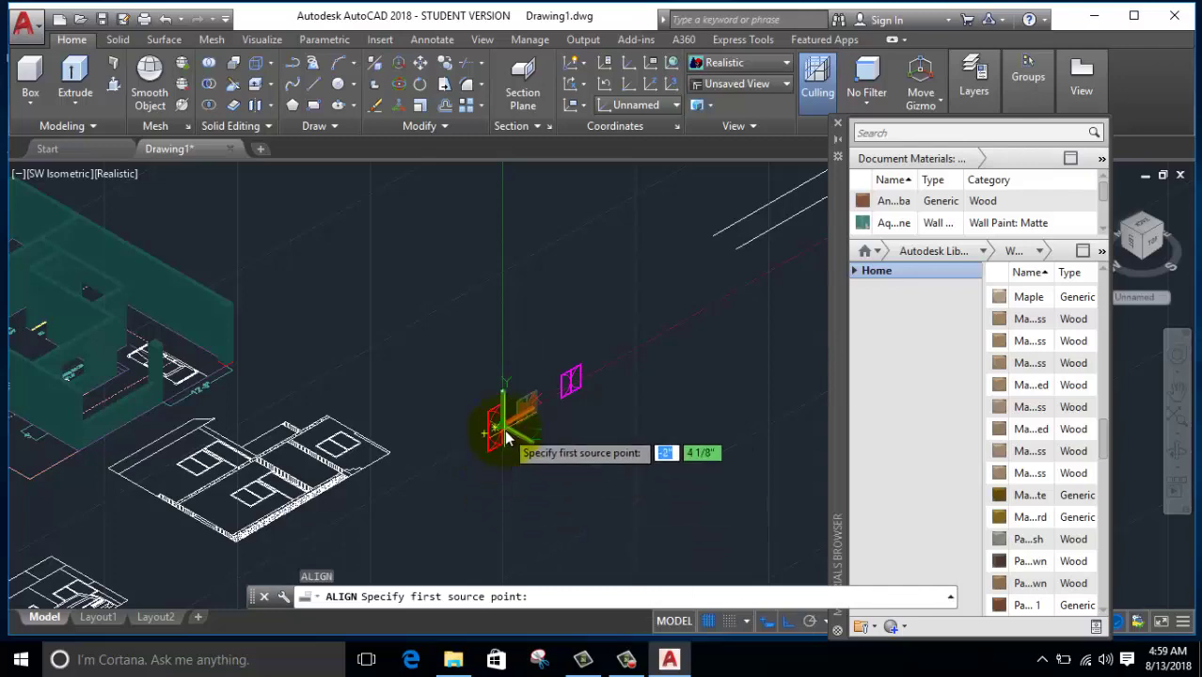
scroll(507, 431, up, 3)
scroll(512, 433, up, 3)
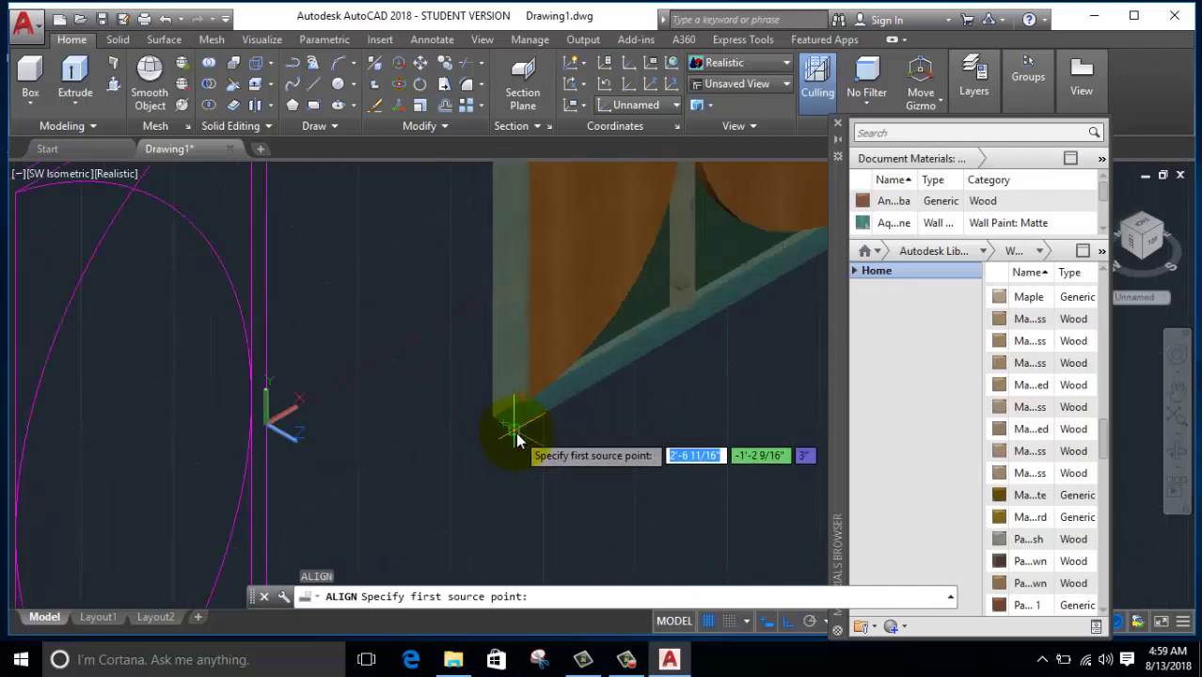
click(501, 429)
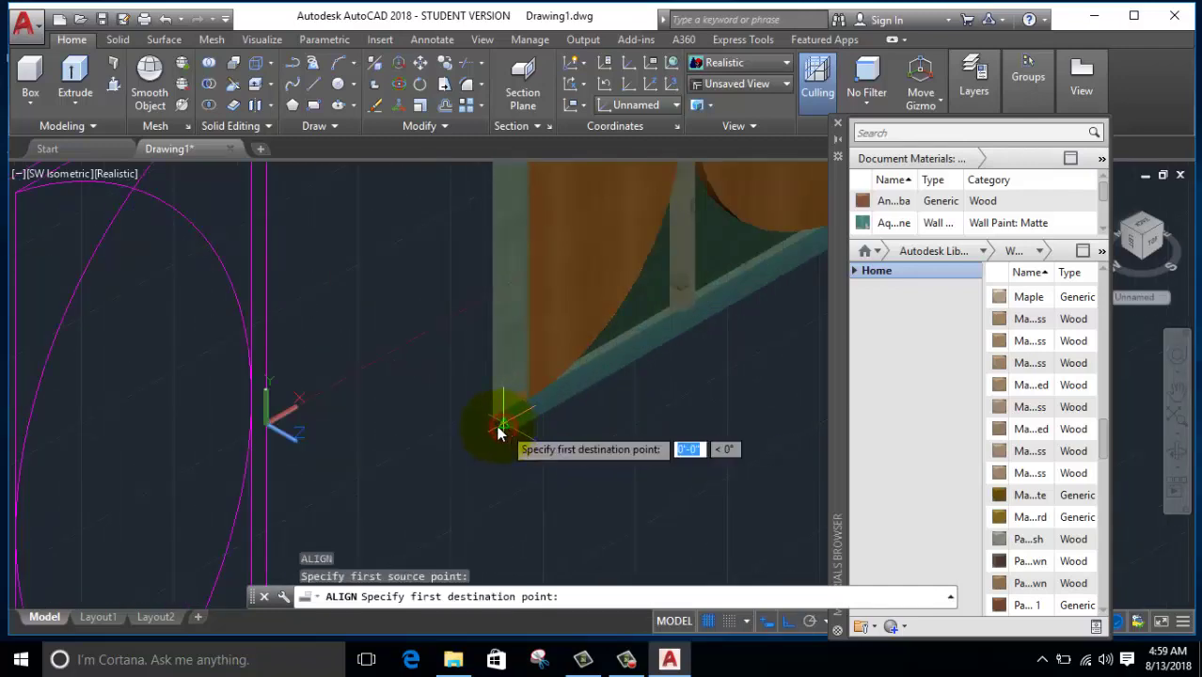
scroll(215, 341, down, 3)
scroll(135, 343, down, 2)
Step: Pick destination points on the house wall, then cancel the unfinished alignment
middle_drag(135, 344, 570, 468)
scroll(543, 465, up, 2)
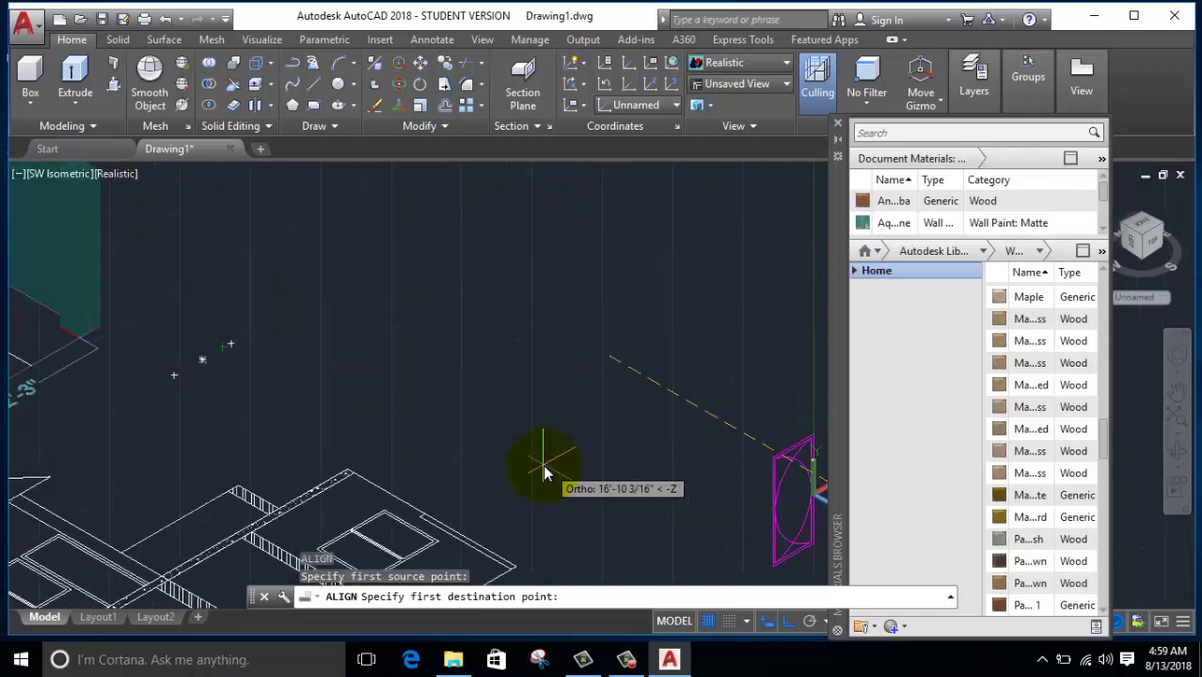
scroll(527, 465, down, 2)
shift+middle_drag(350, 479, 336, 478)
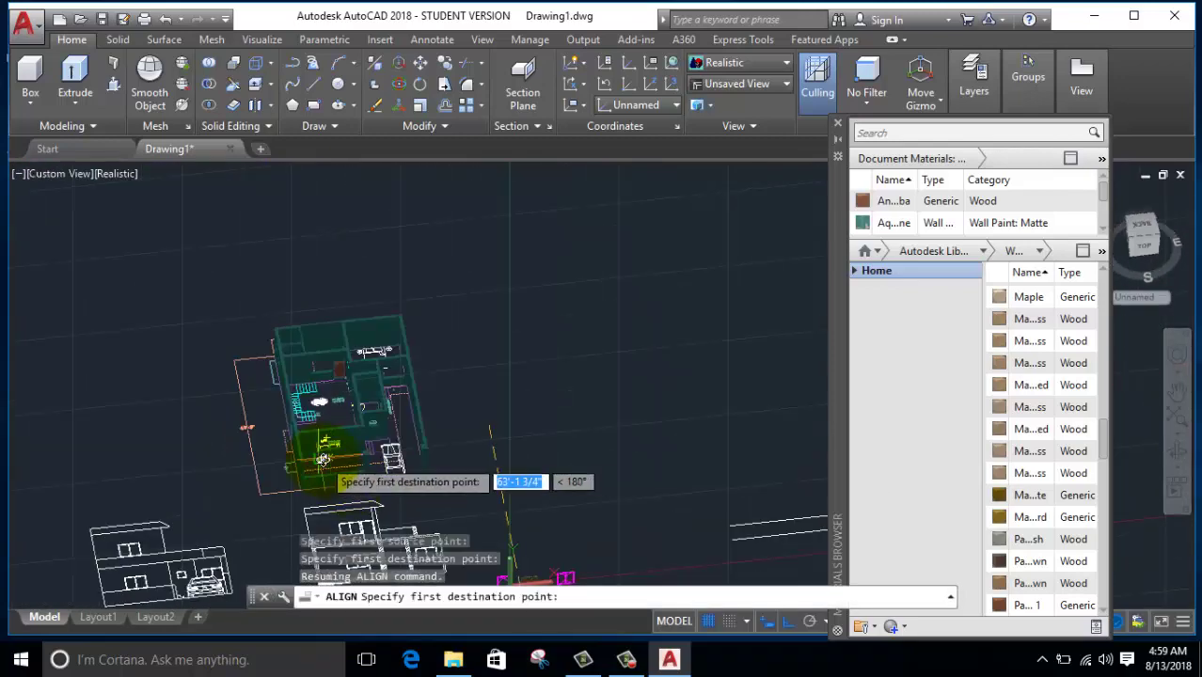
scroll(303, 461, up, 3)
scroll(316, 462, up, 3)
shift+right_click(318, 459)
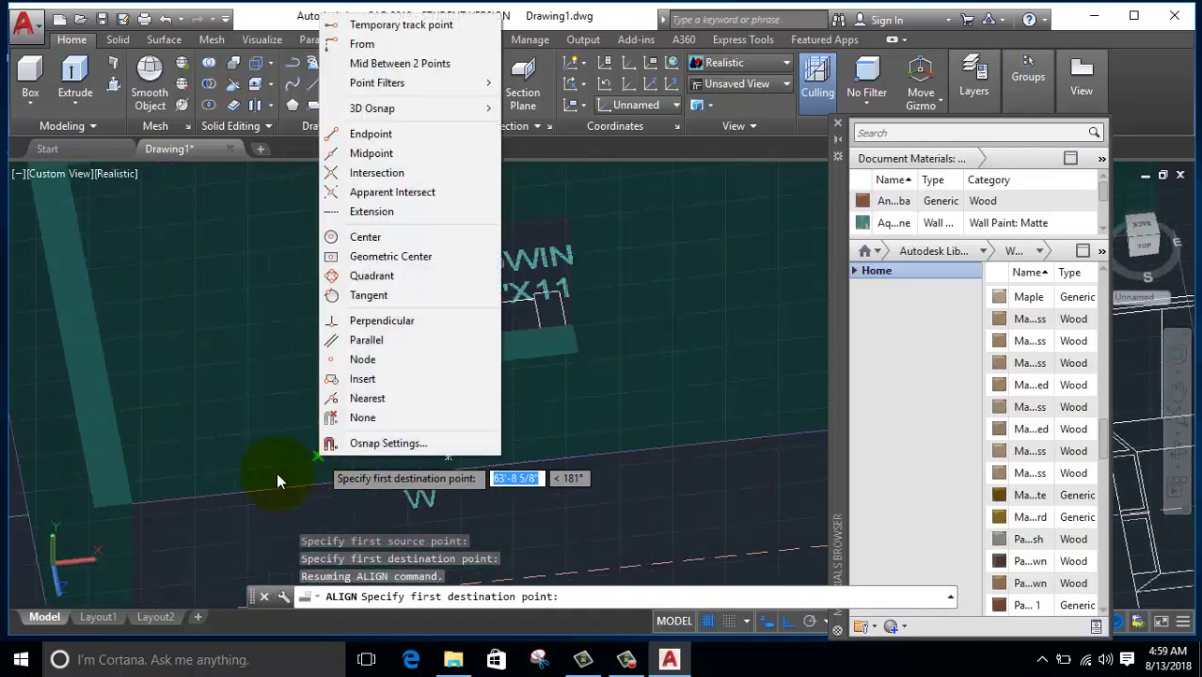
click(277, 474)
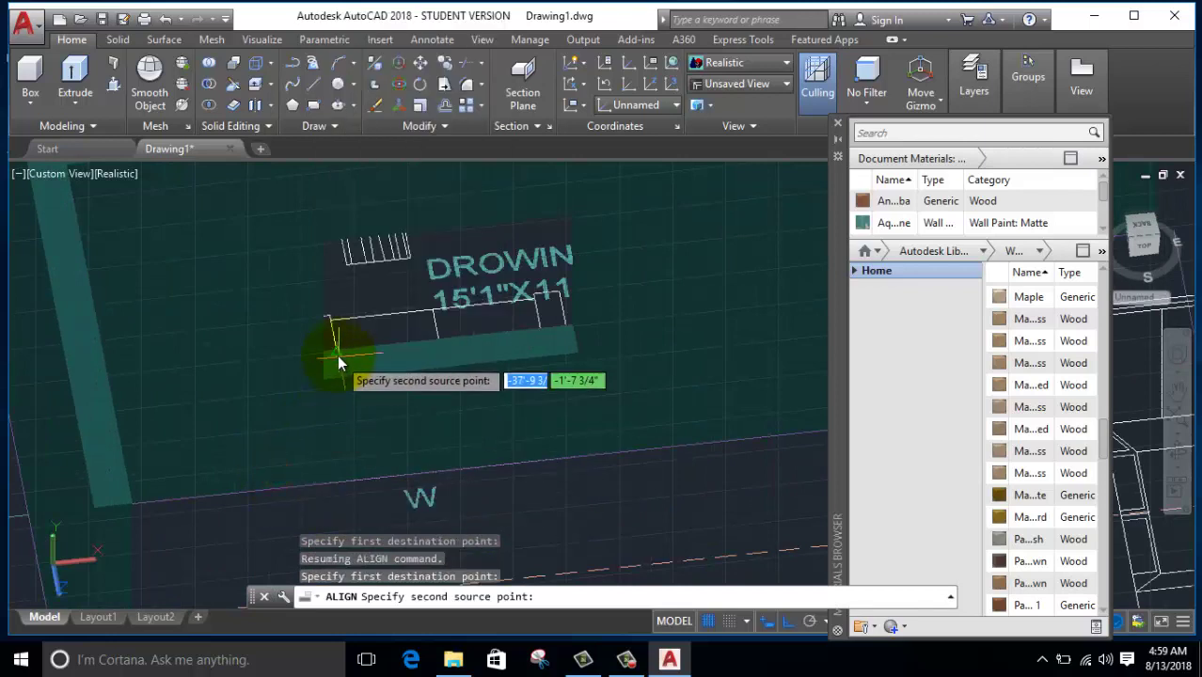
scroll(329, 356, up, 2)
scroll(326, 367, up, 2)
shift+middle_drag(327, 381, 202, 349)
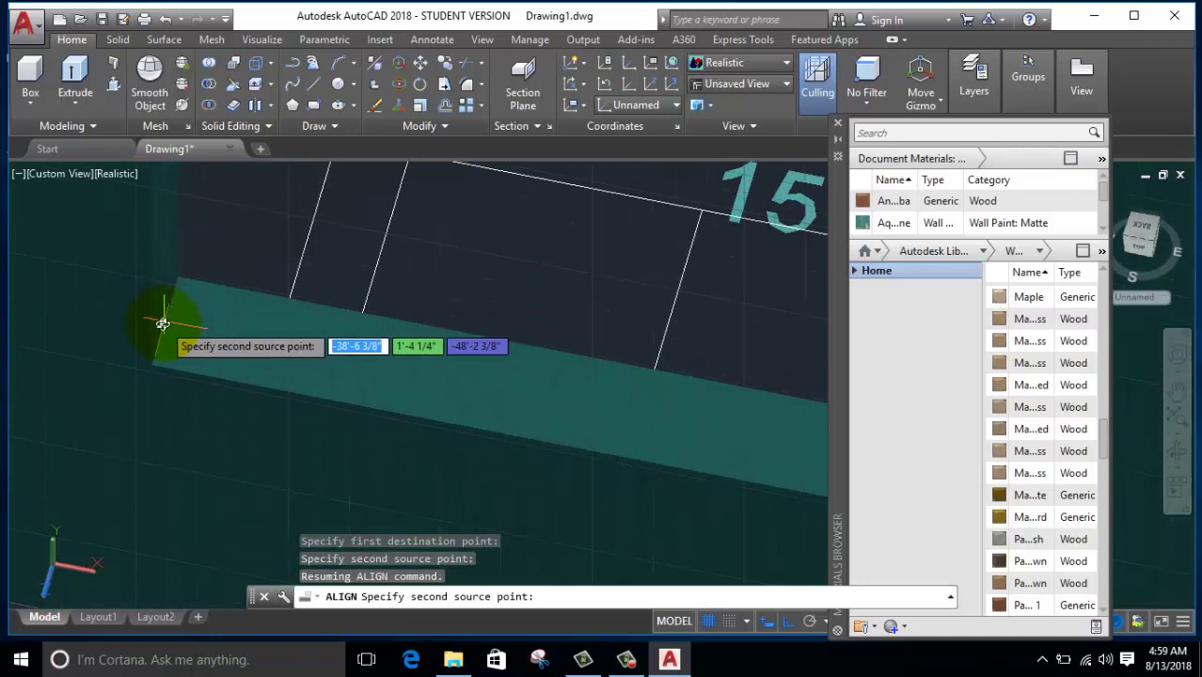
click(160, 318)
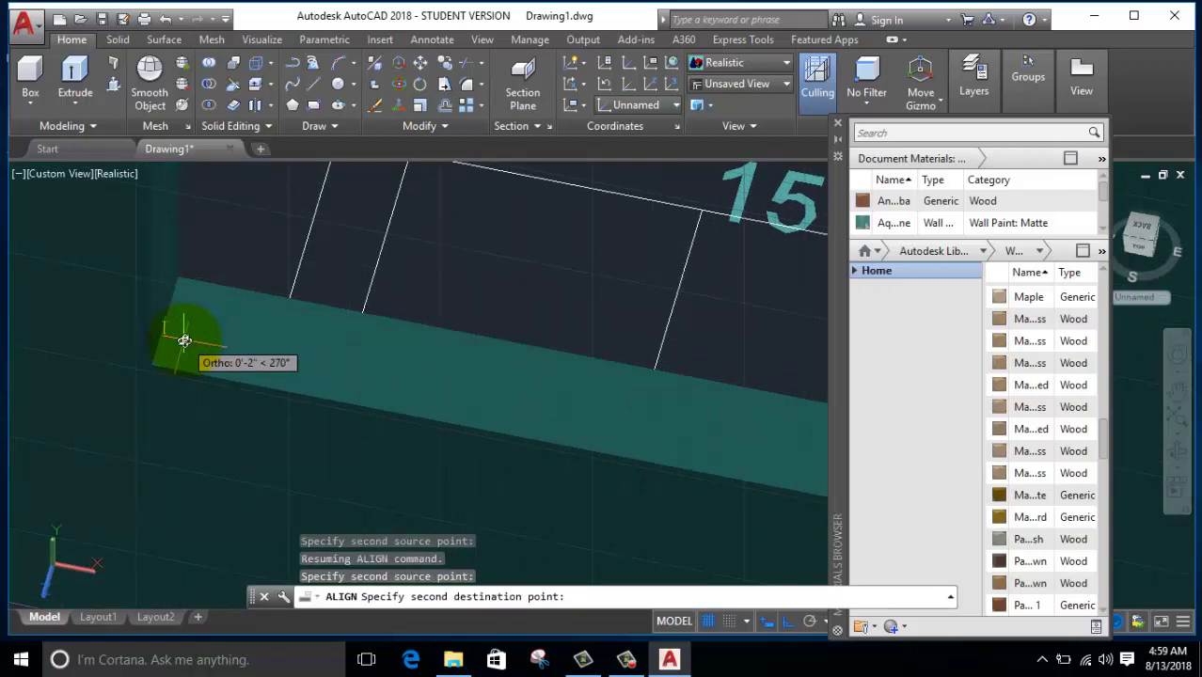
key(Return)
key(Return)
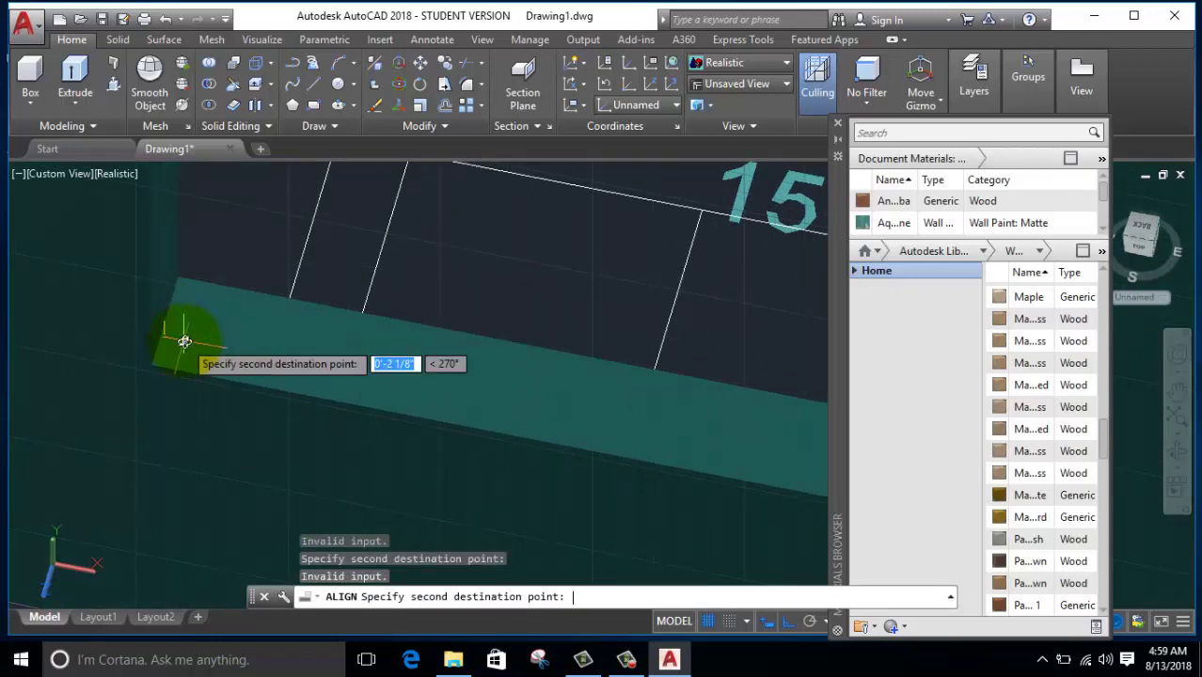
key(Escape)
scroll(303, 378, down, 3)
Step: Close the Materials Browser and select the merged door panel with a crossing window
scroll(303, 378, down, 4)
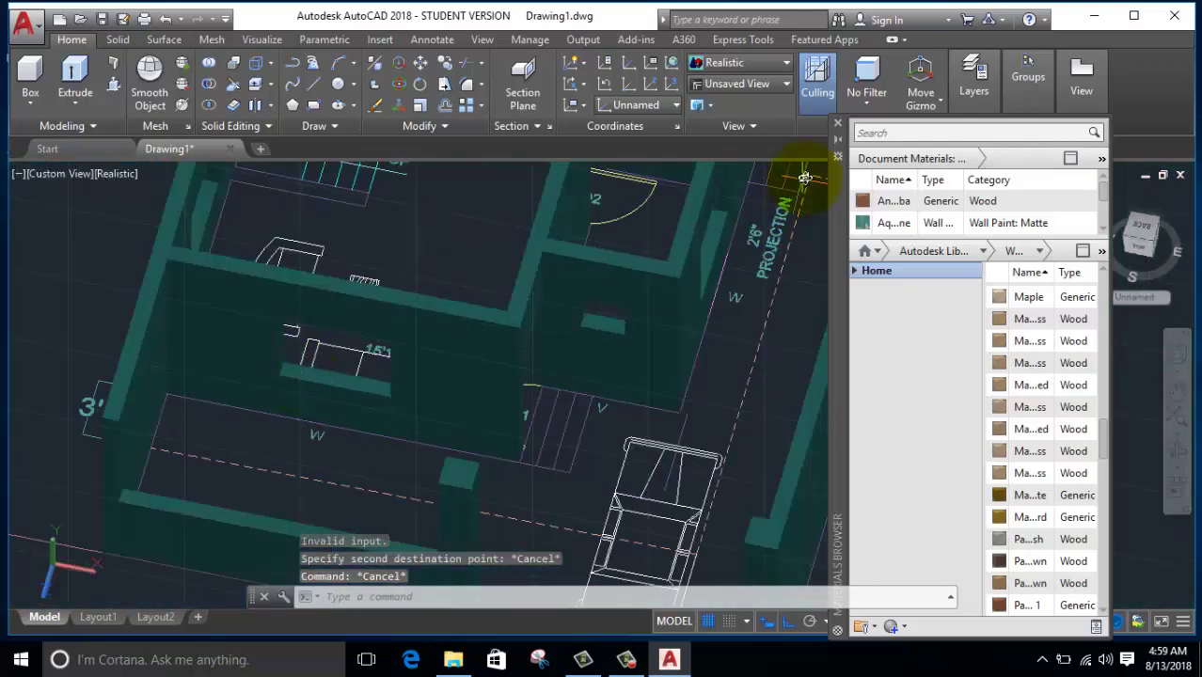
click(836, 124)
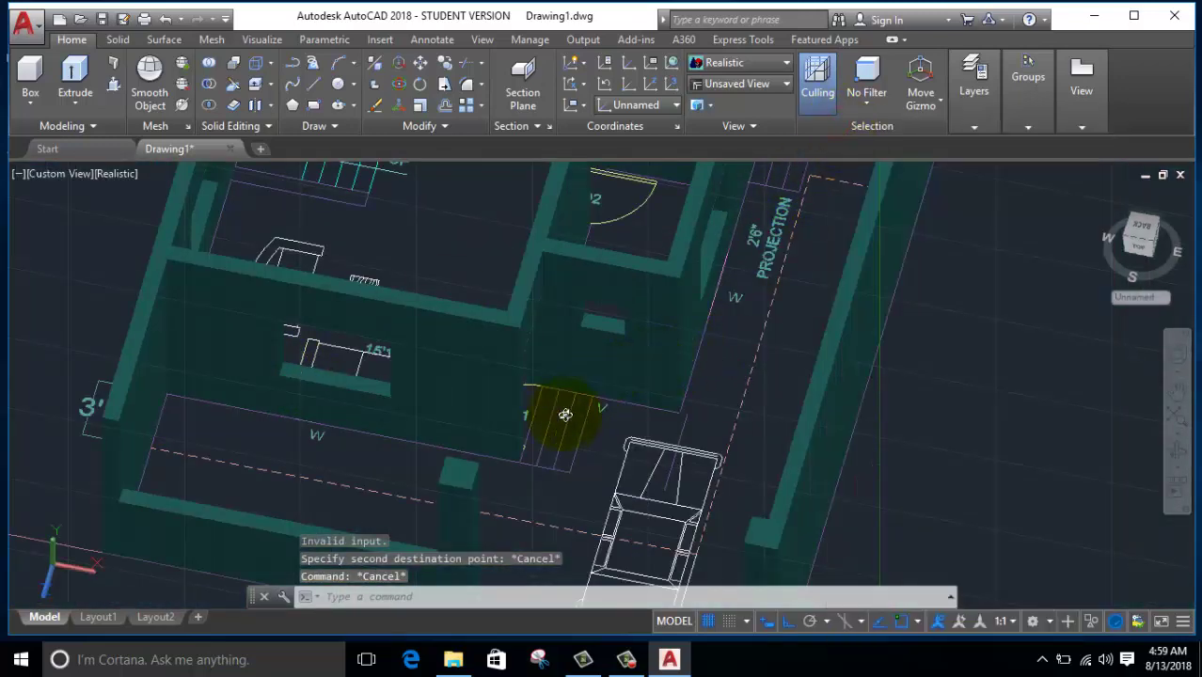
shift+middle_drag(562, 411, 642, 383)
scroll(642, 383, down, 5)
scroll(894, 489, up, 3)
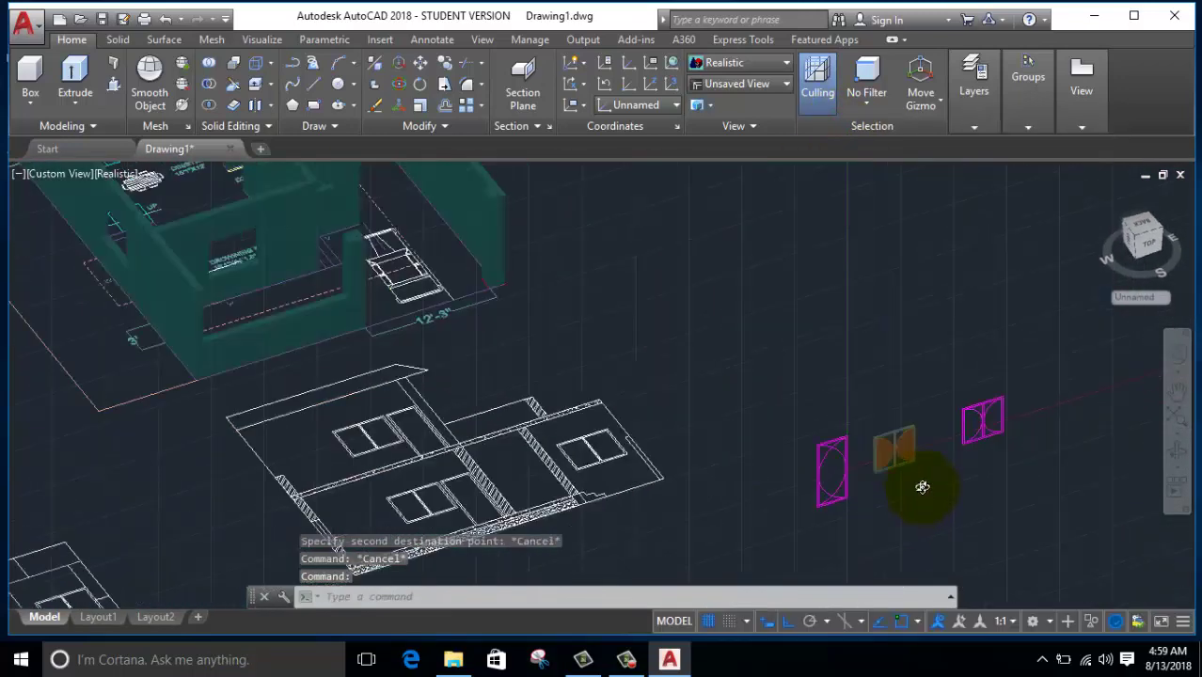
scroll(918, 485, up, 2)
click(924, 480)
click(869, 359)
Step: Start ALIGN (AL) and pick the door panel's corner as the source point
text(A)
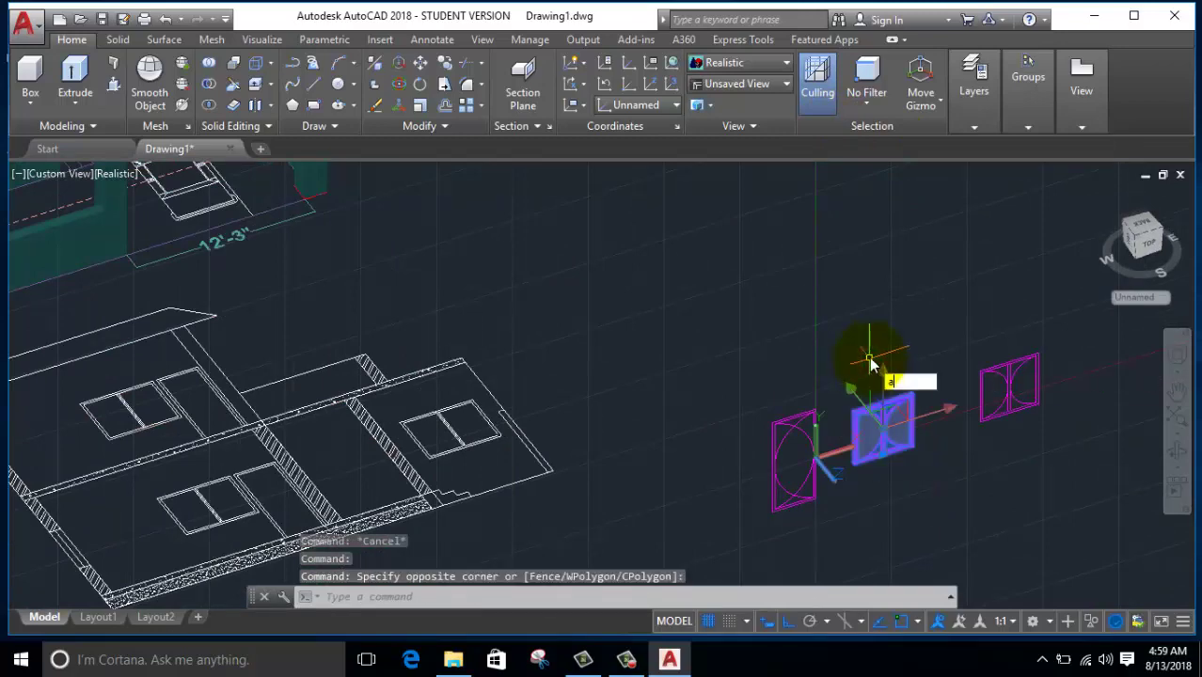
text(L)
key(Return)
scroll(848, 451, up, 2)
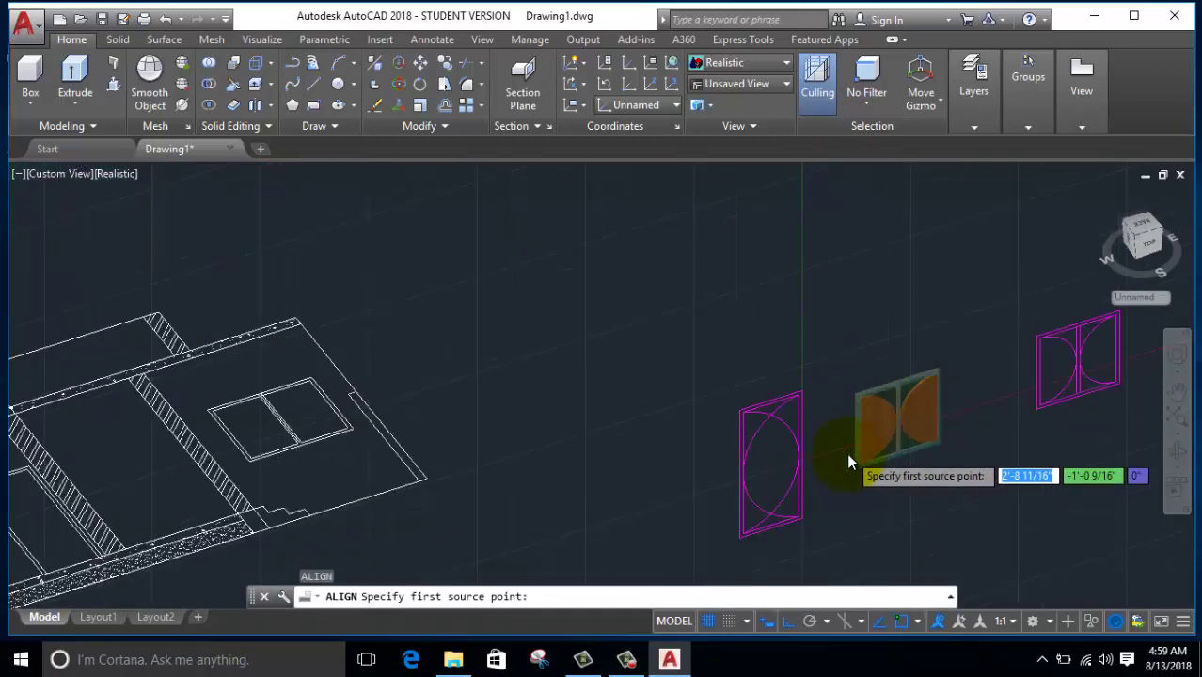
scroll(854, 475, up, 3)
scroll(853, 487, up, 2)
click(898, 504)
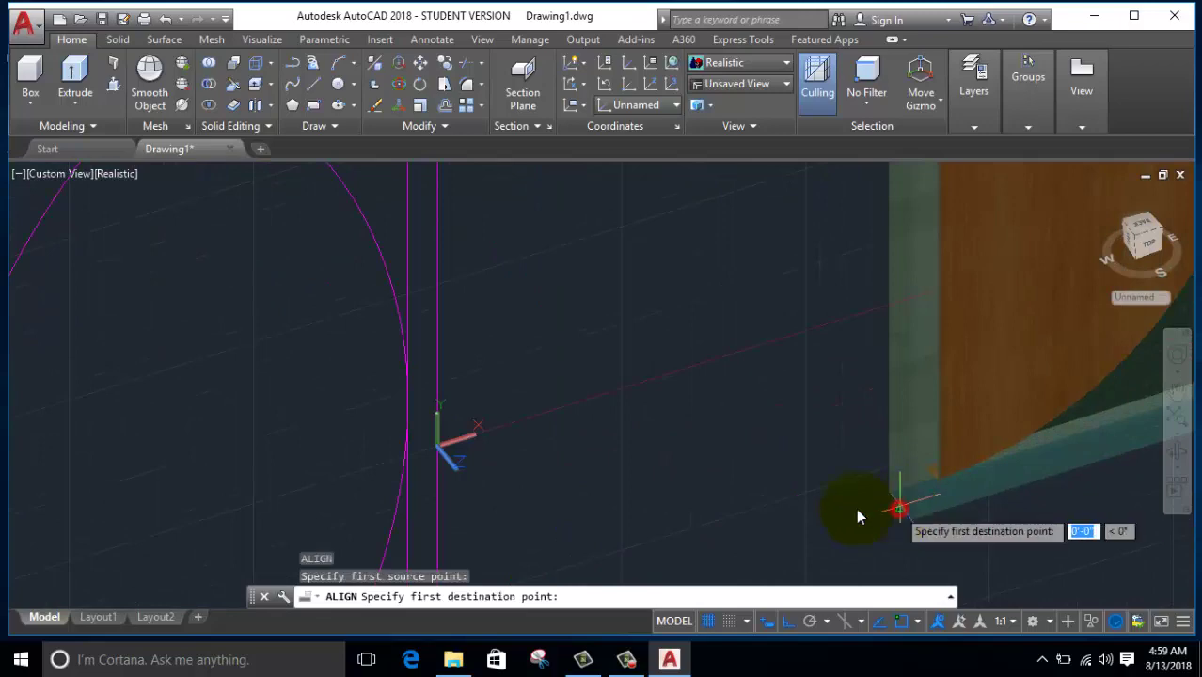
Step: Place the door at the wall opening's corner and finish the alignment
scroll(419, 374, down, 4)
scroll(385, 362, down, 5)
scroll(353, 350, up, 2)
scroll(429, 408, up, 2)
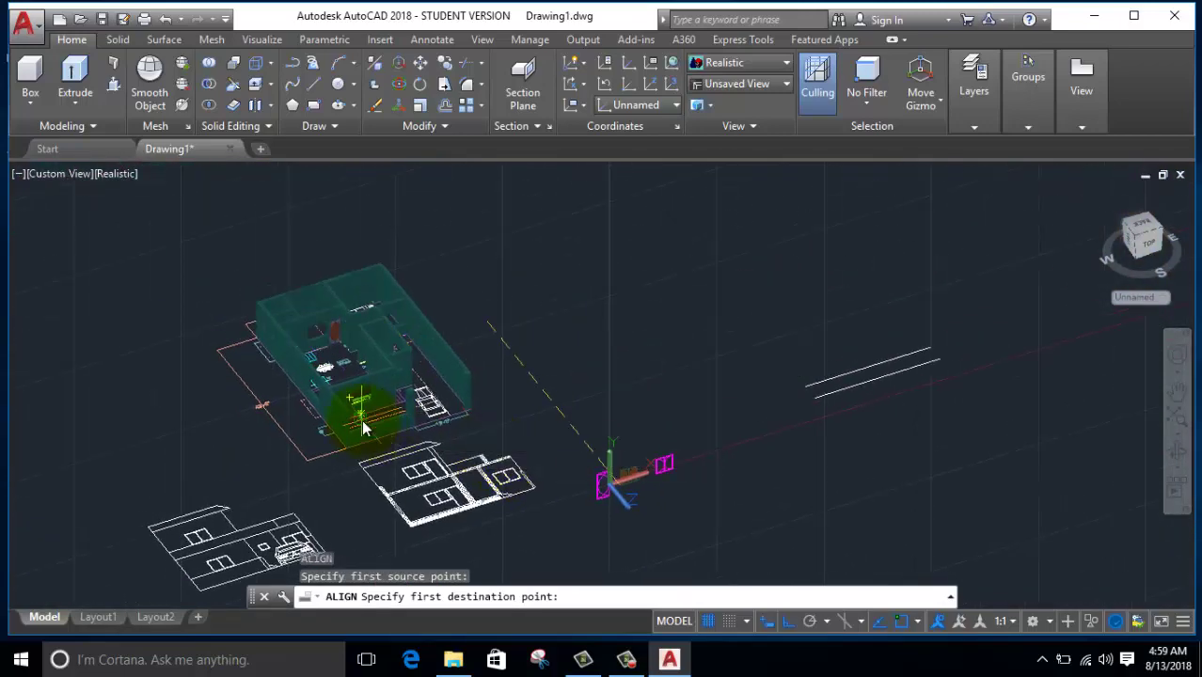
scroll(357, 414, up, 4)
shift+middle_drag(336, 408, 216, 362)
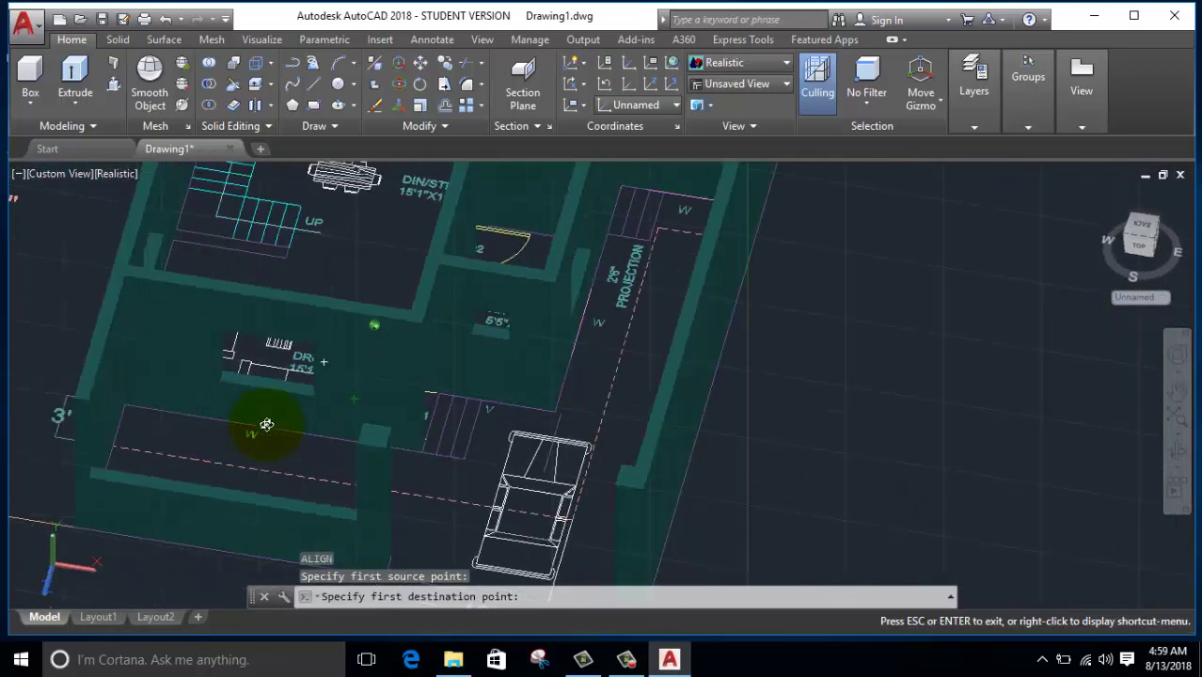
scroll(216, 362, up, 5)
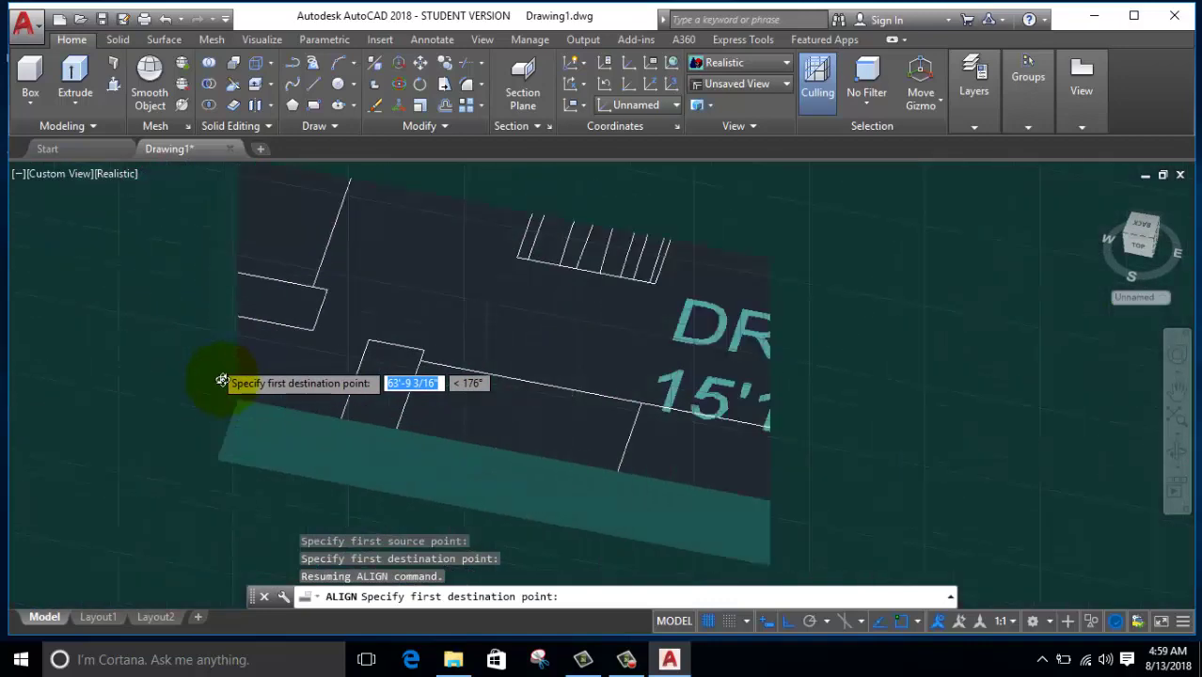
click(227, 430)
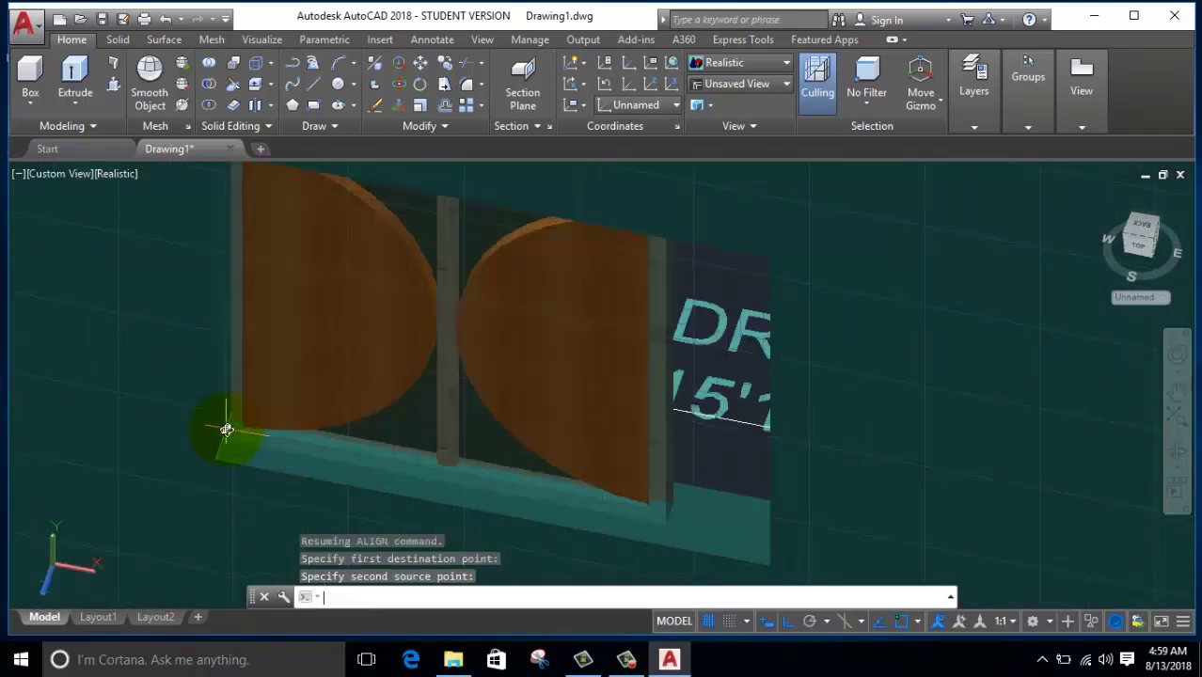
scroll(277, 465, down, 5)
scroll(309, 457, up, 3)
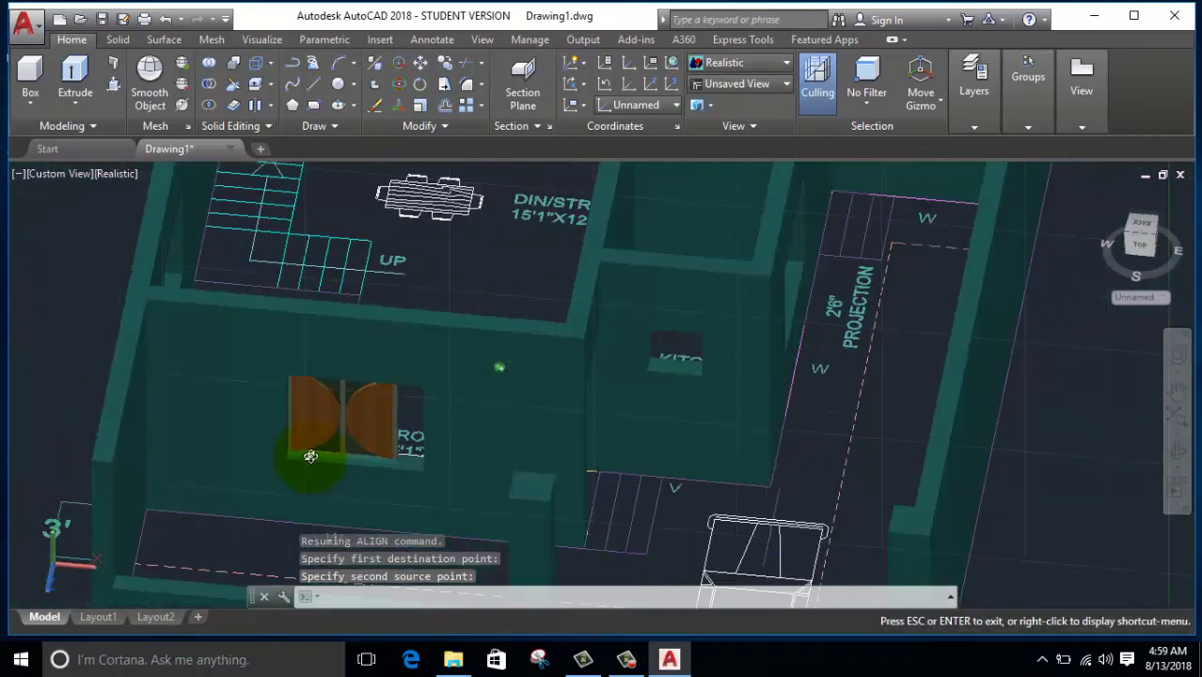
key(Return)
scroll(456, 430, up, 3)
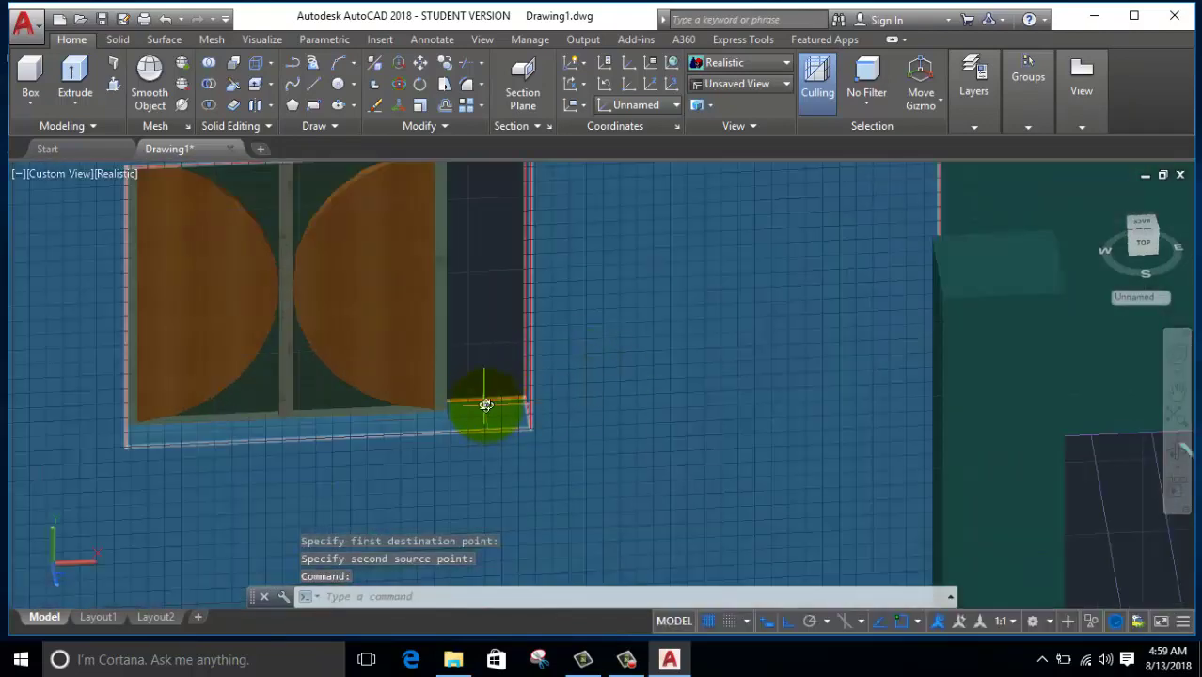
scroll(502, 415, down, 3)
scroll(500, 413, up, 2)
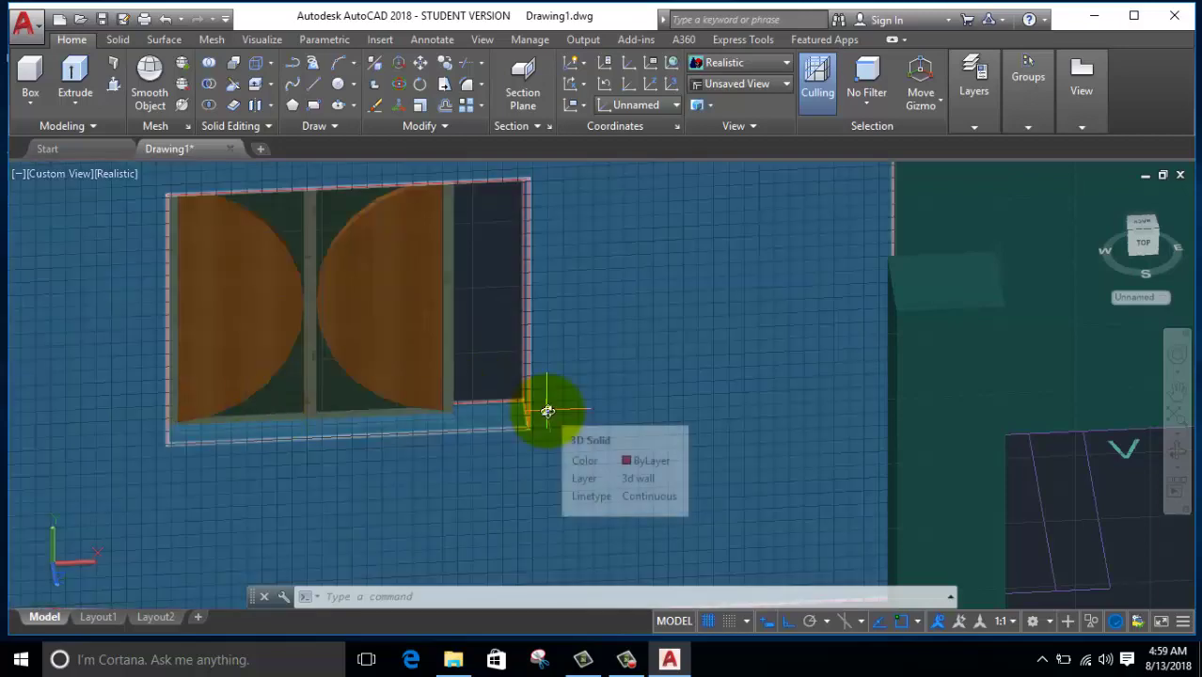
mouse_move(547, 412)
shift+middle_down()
mouse_move(505, 423)
mouse_move(595, 416)
mouse_move(607, 426)
mouse_move(551, 430)
shift+middle_up()
scroll(438, 491, up, 3)
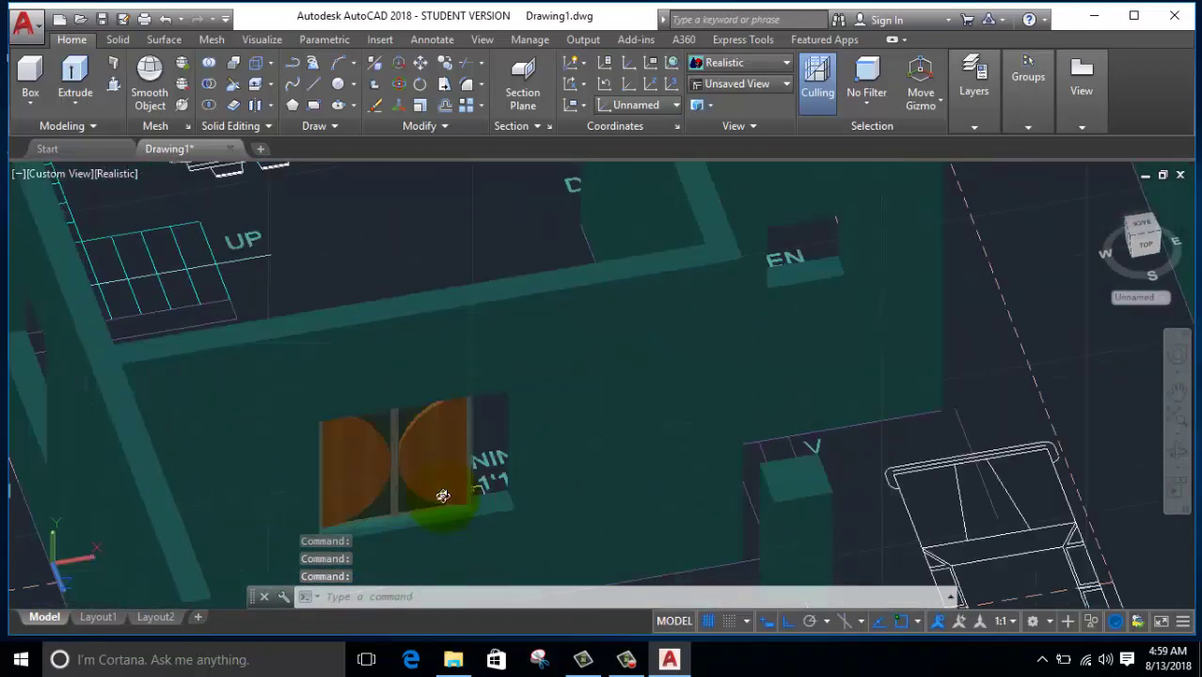
scroll(523, 497, up, 3)
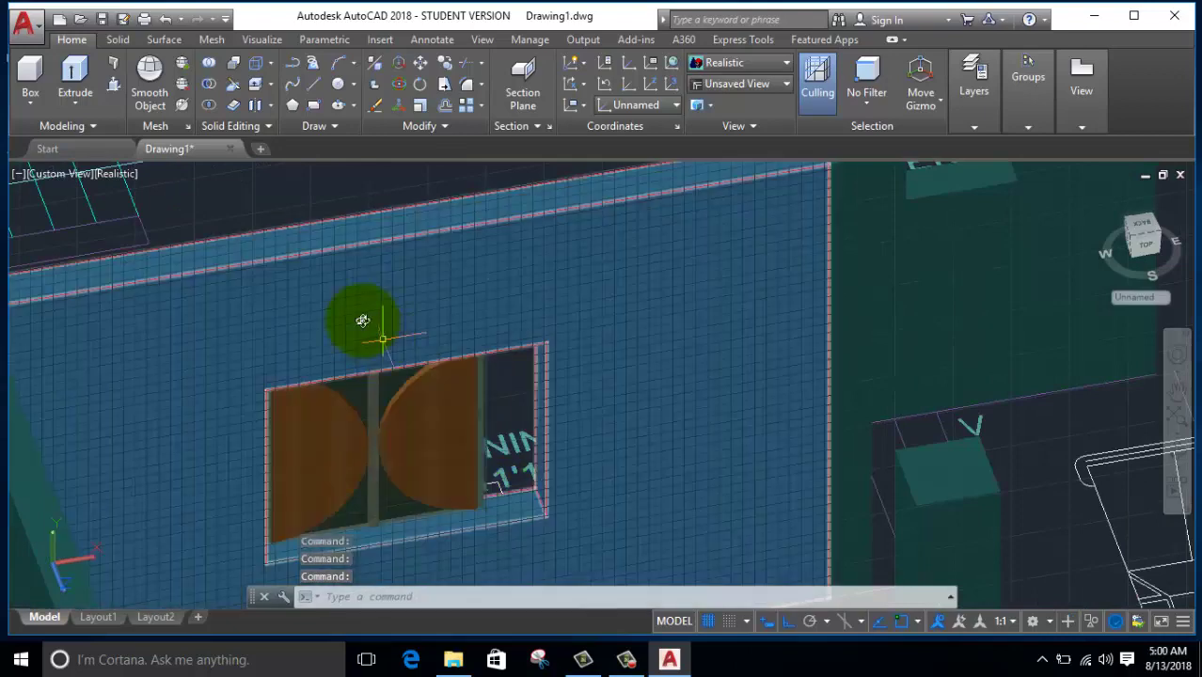
scroll(402, 461, down, 2)
scroll(416, 461, down, 3)
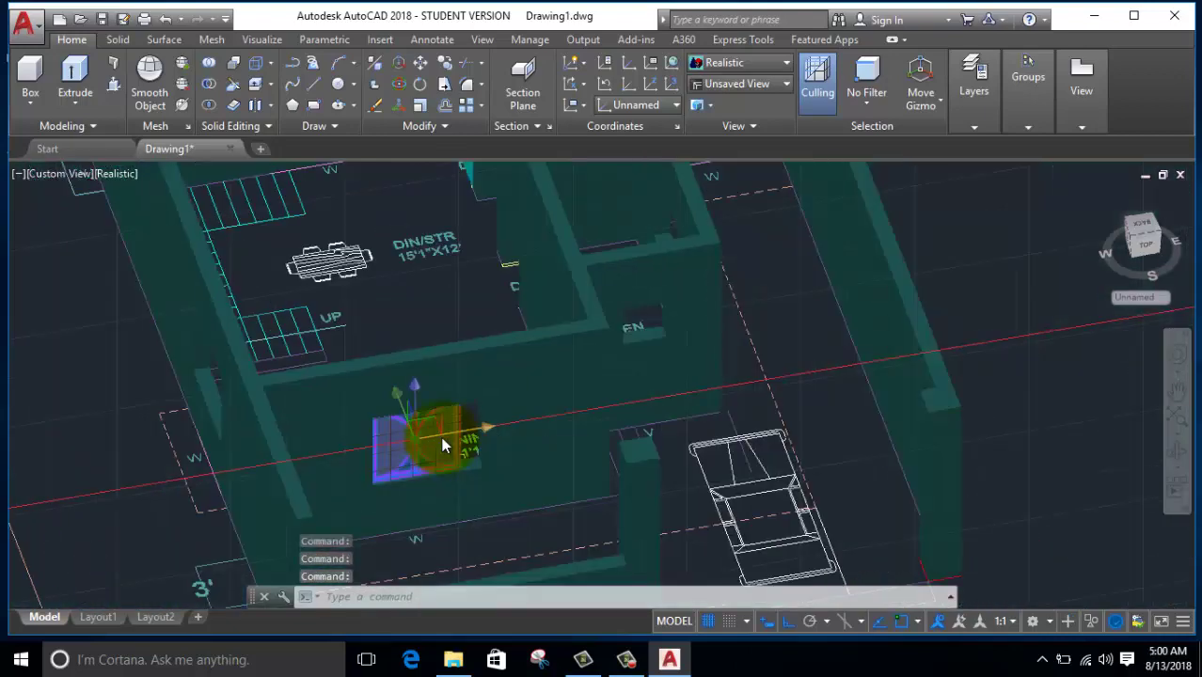
scroll(414, 461, down, 2)
scroll(403, 428, down, 3)
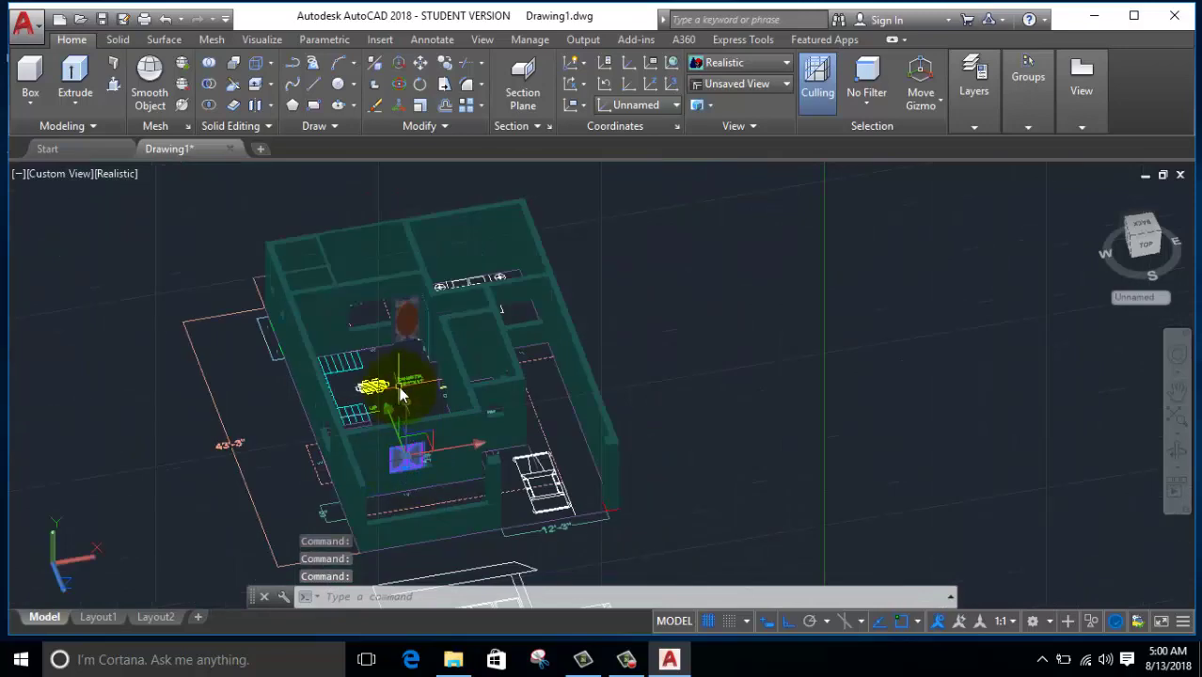
scroll(395, 376, up, 2)
scroll(390, 374, up, 2)
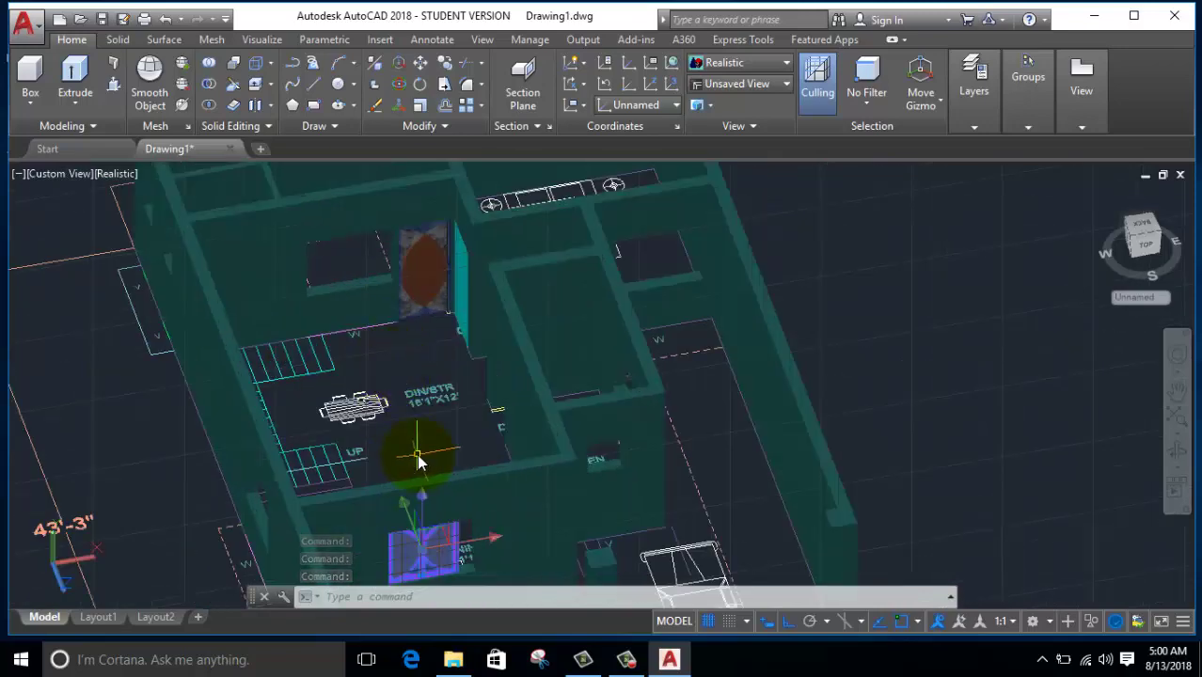
scroll(457, 519, up, 3)
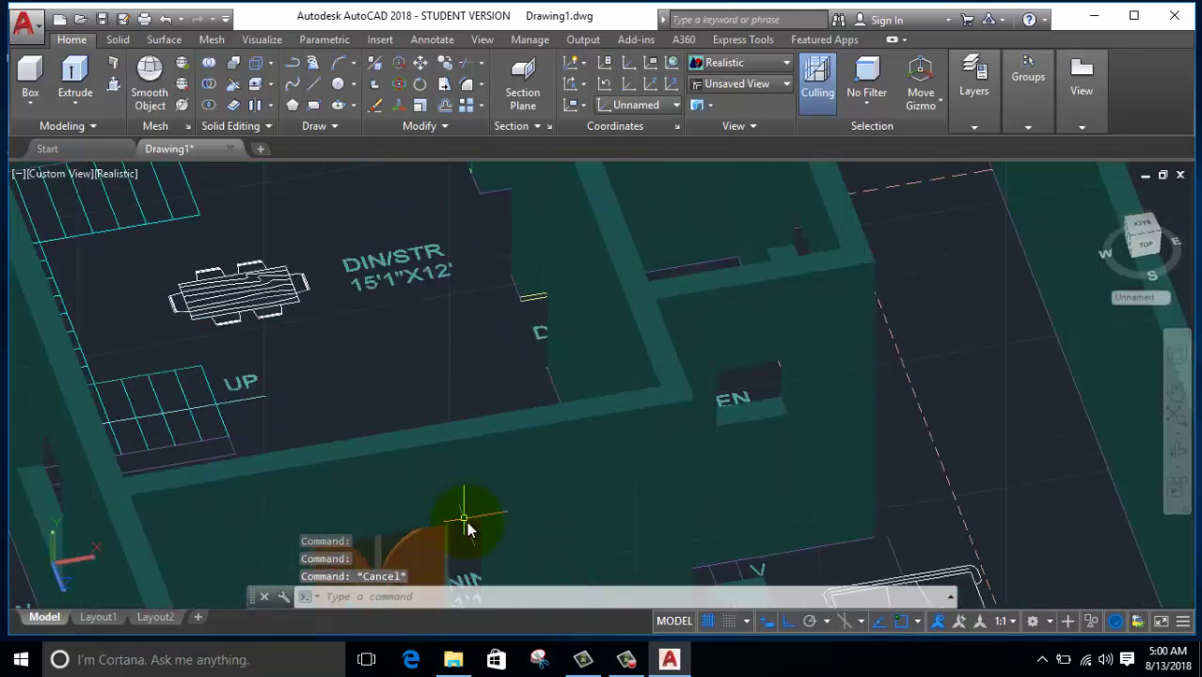
mouse_move(470, 518)
middle_down()
mouse_move(509, 391)
mouse_move(544, 422)
mouse_move(628, 430)
middle_up()
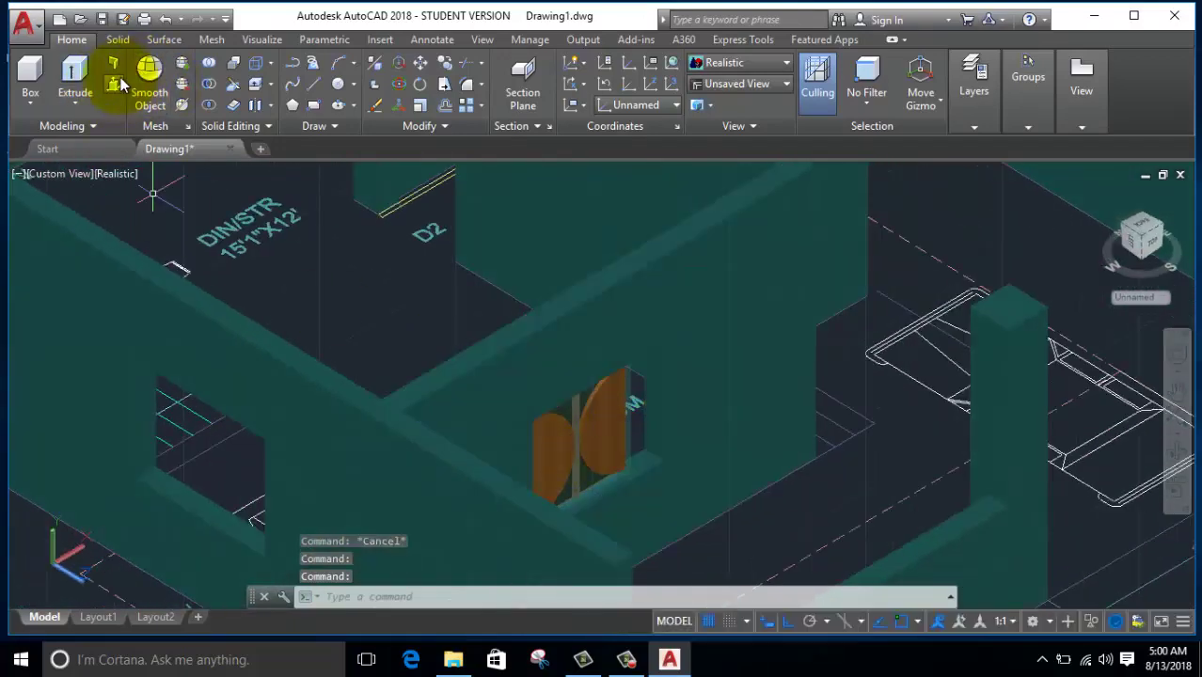
Step: Press-pull the empty strip beside the door to close the wall gap, then orbit to a plan view
click(112, 82)
scroll(652, 422, up, 3)
scroll(655, 422, up, 2)
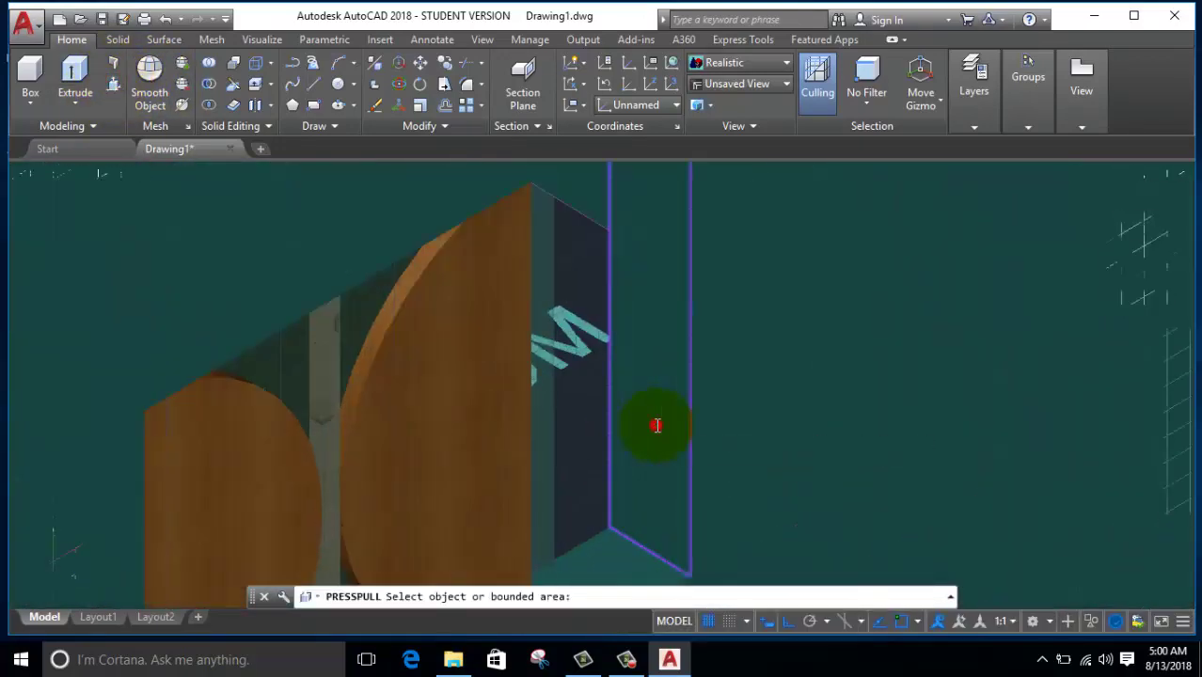
drag(655, 423, 607, 456)
scroll(573, 453, down, 2)
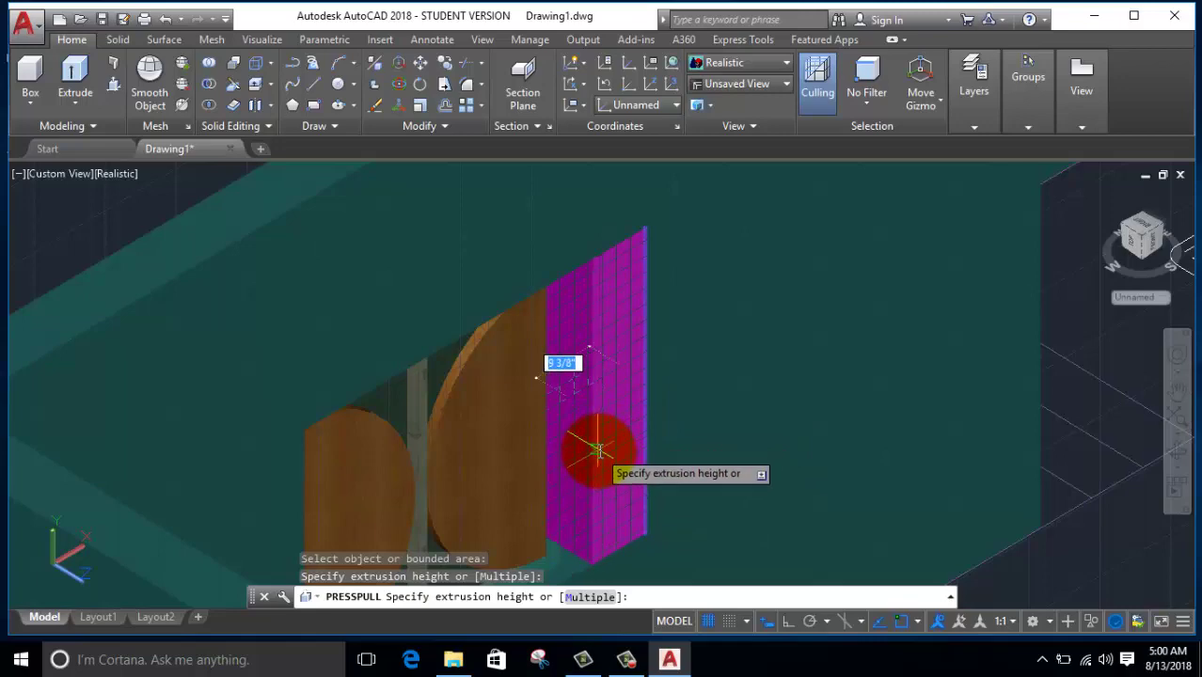
click(581, 460)
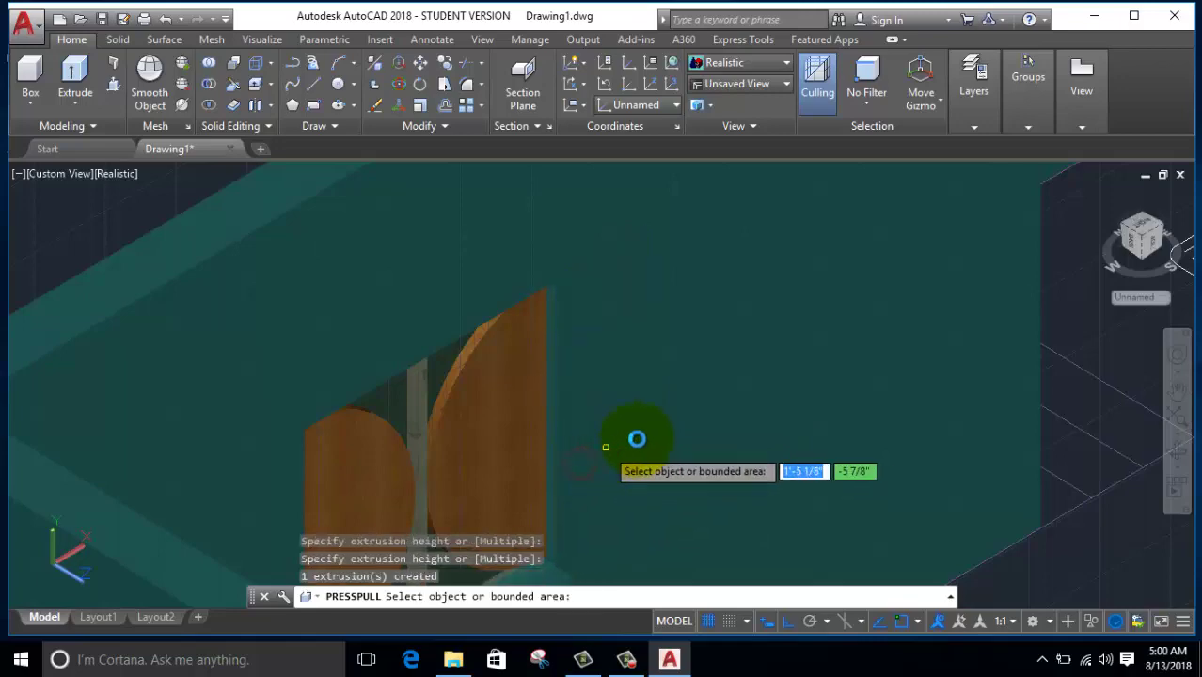
scroll(656, 438, down, 3)
shift+middle_drag(657, 437, 588, 430)
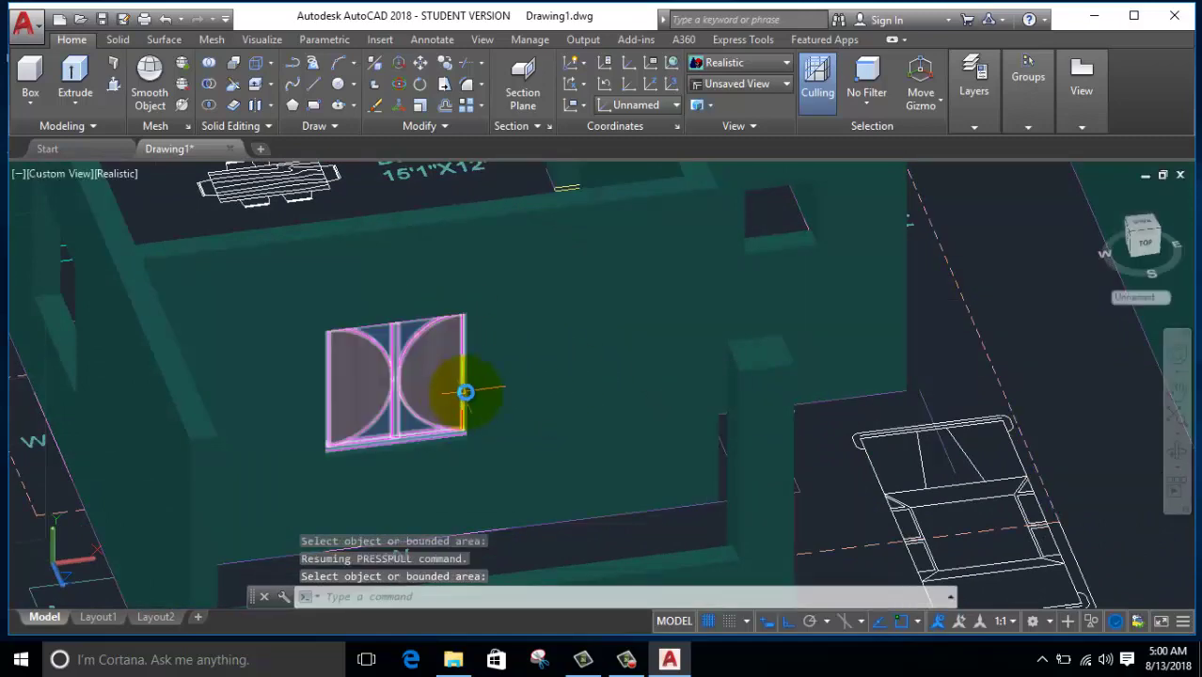
scroll(469, 392, down, 3)
shift+middle_drag(487, 401, 415, 409)
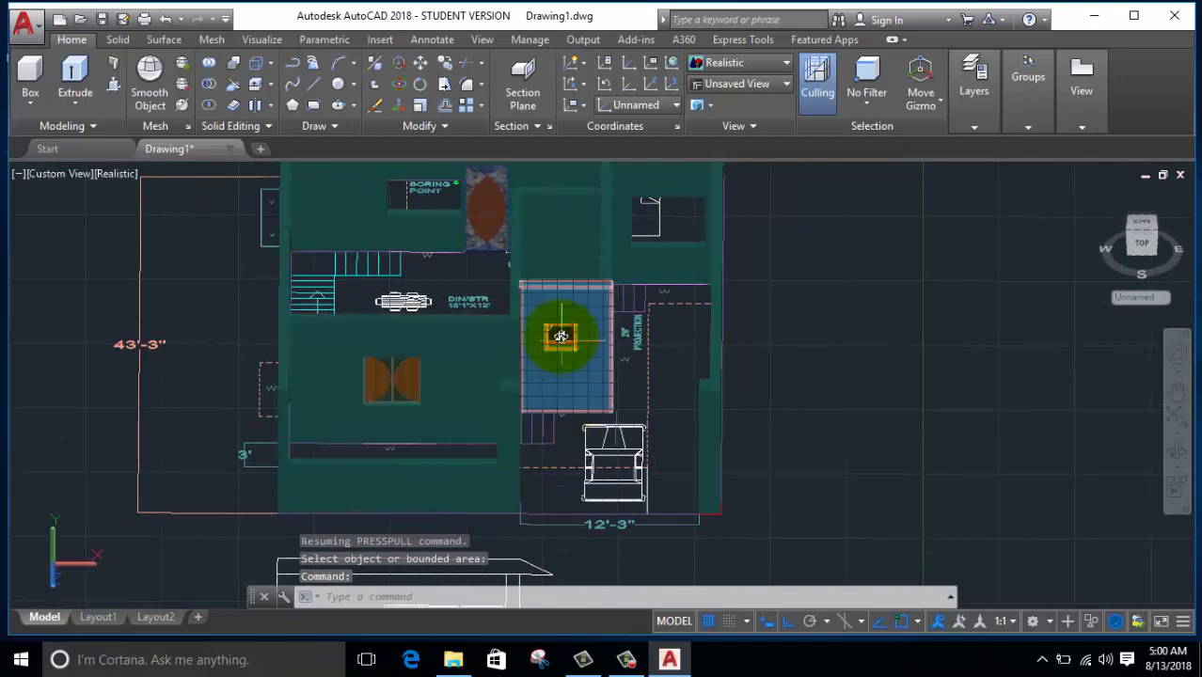
scroll(560, 335, up, 5)
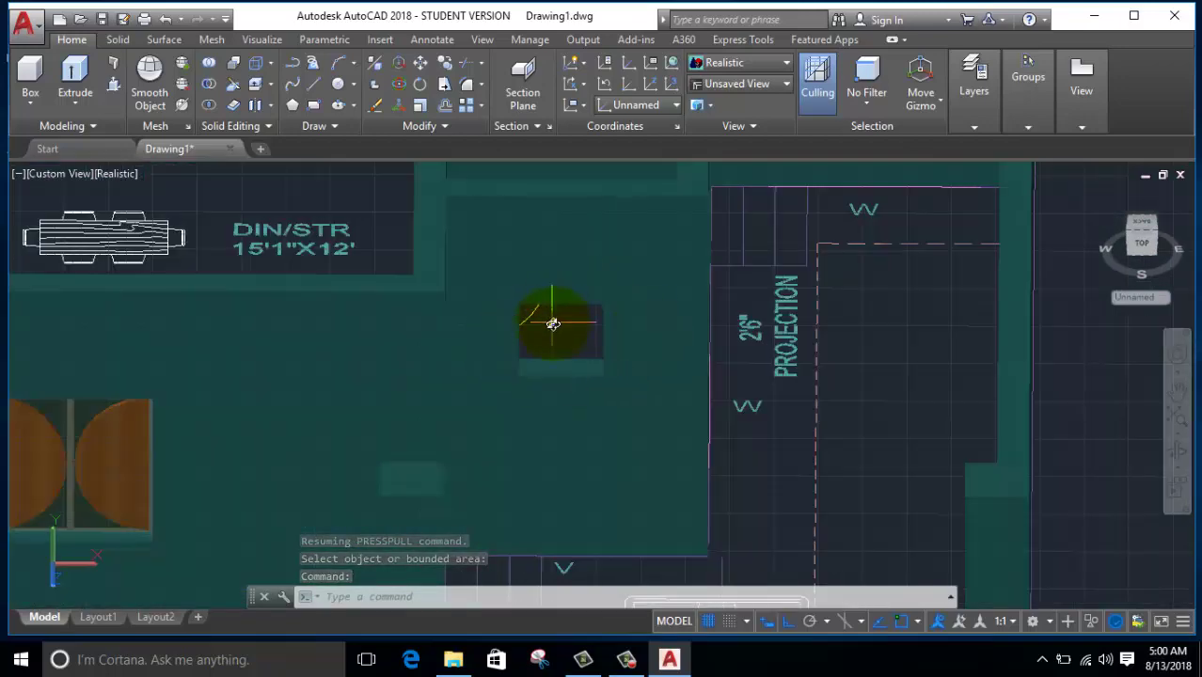
scroll(553, 324, down, 5)
mouse_move(544, 375)
shift+middle_down()
mouse_move(444, 416)
mouse_move(510, 424)
mouse_move(410, 282)
shift+middle_up()
scroll(428, 433, down, 3)
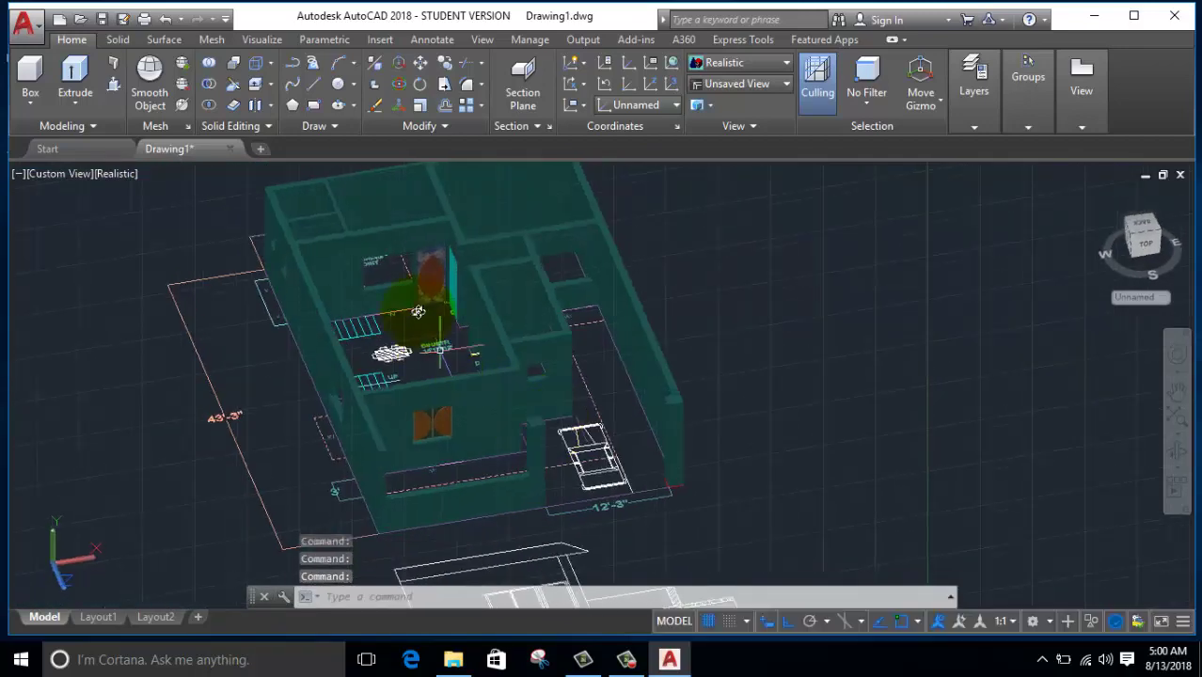
scroll(422, 245, up, 3)
scroll(422, 245, up, 2)
scroll(429, 317, down, 5)
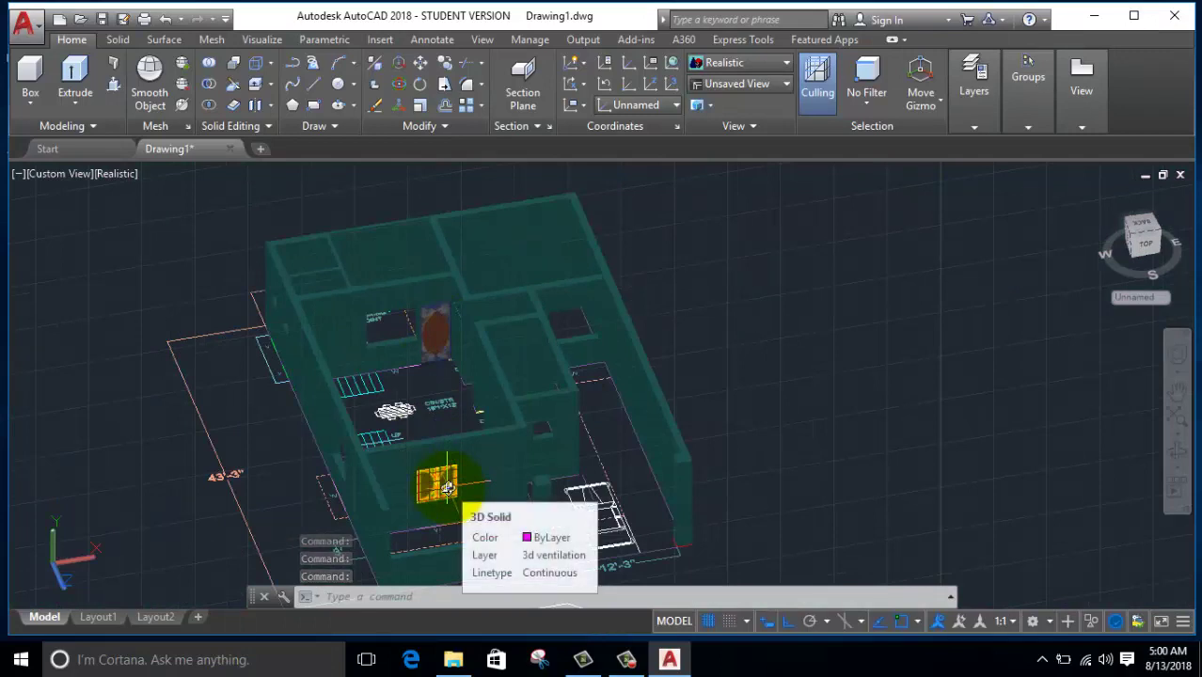
mouse_move(437, 484)
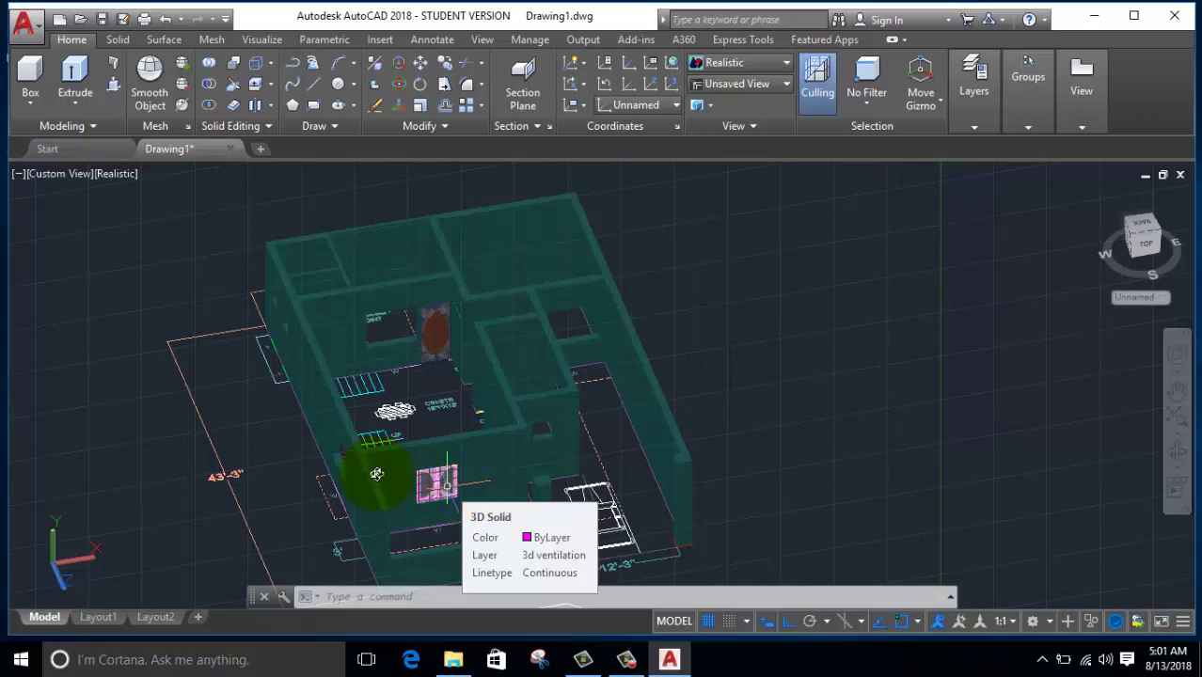
middle_drag(275, 468, 313, 441)
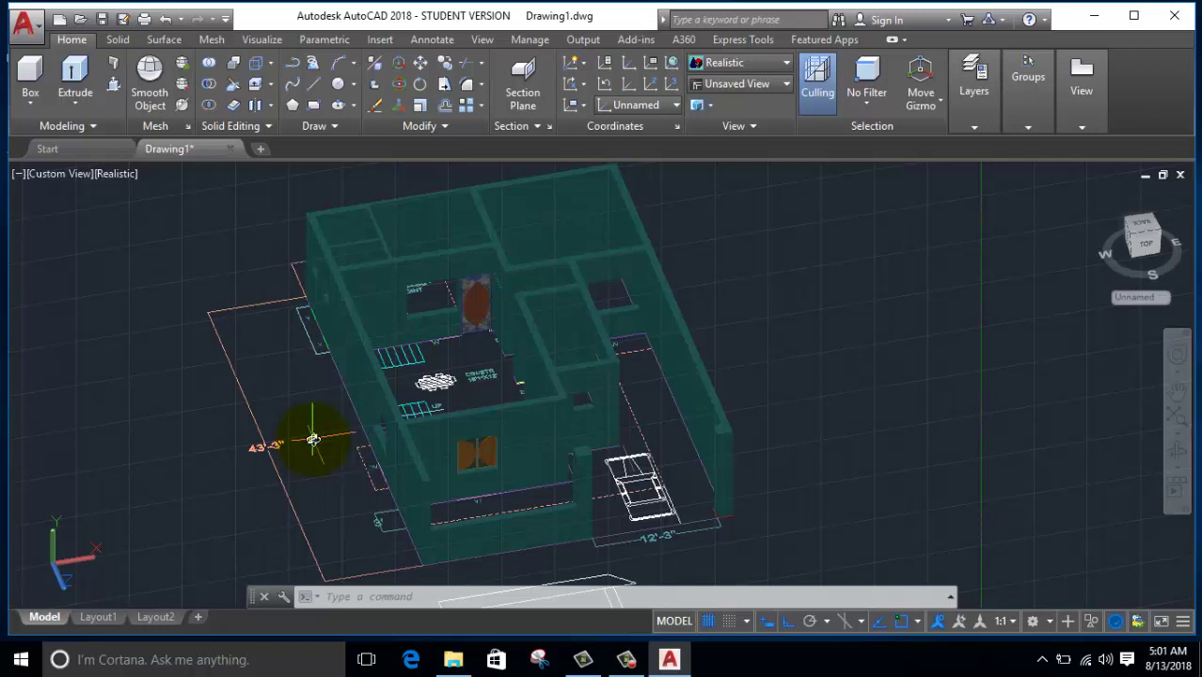
Step: Stop the Camtasia screen recording from its taskbar controls
click(626, 659)
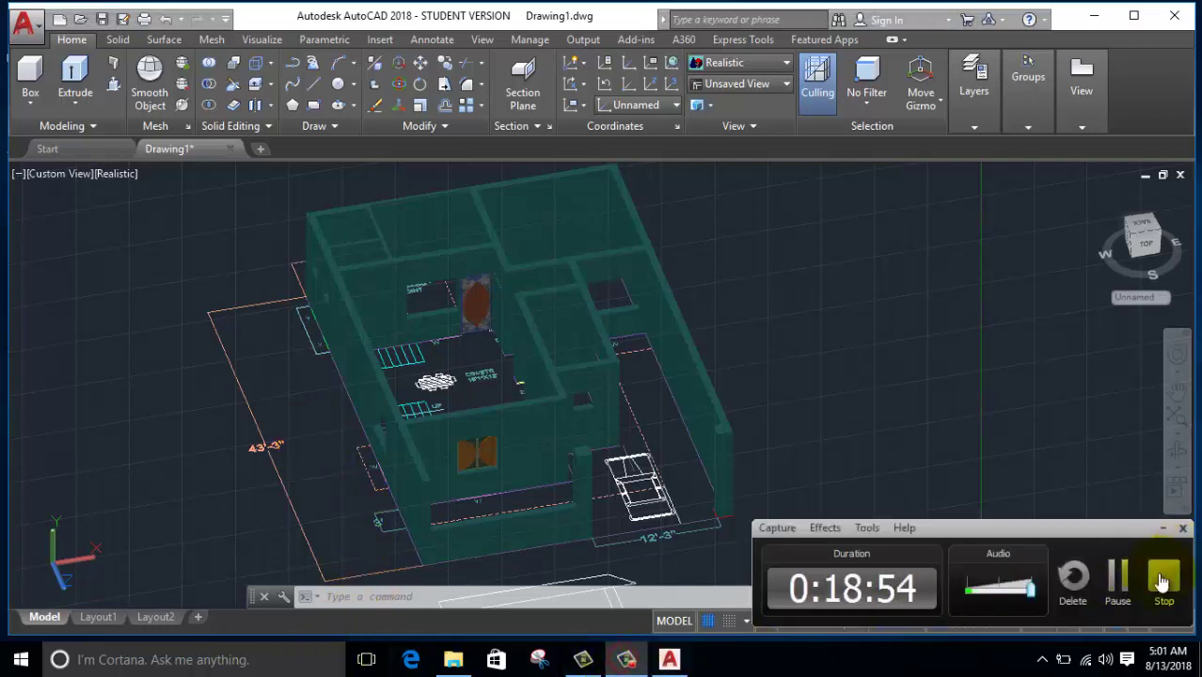
click(1163, 583)
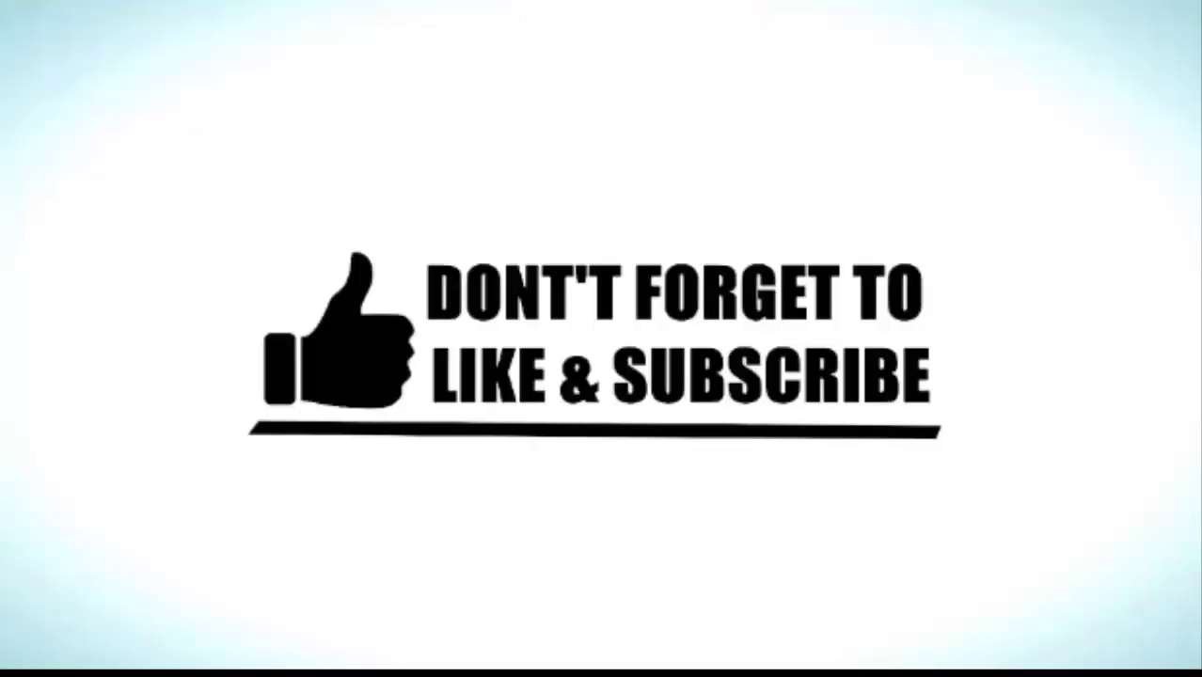